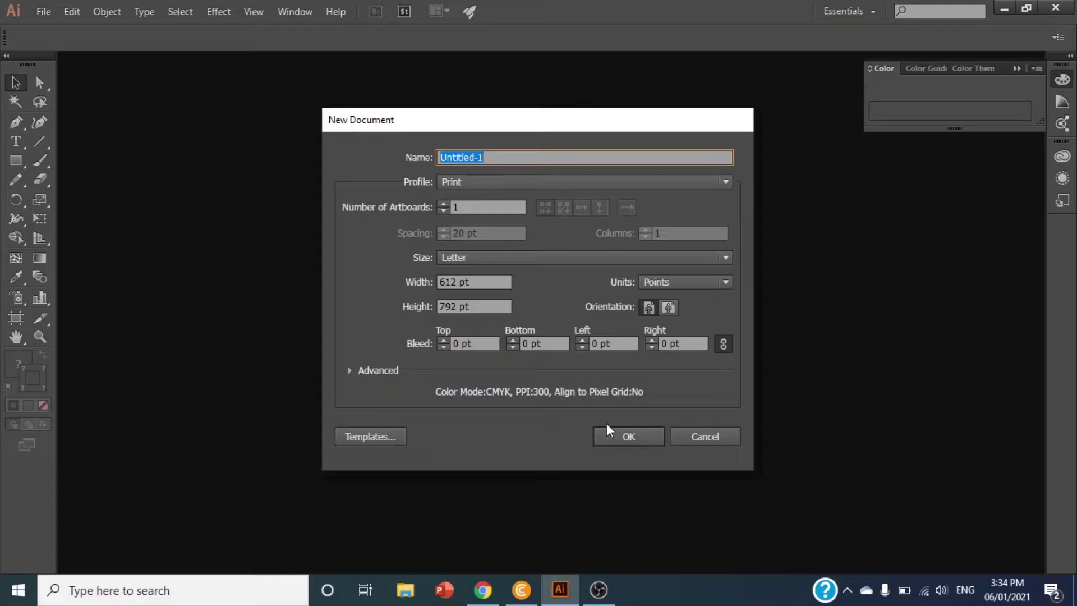
Step: Create a new Letter-size Print document (612 x 792 pt) named Untitled-1
{"action": "left_click", "coordinate": [631, 431]}
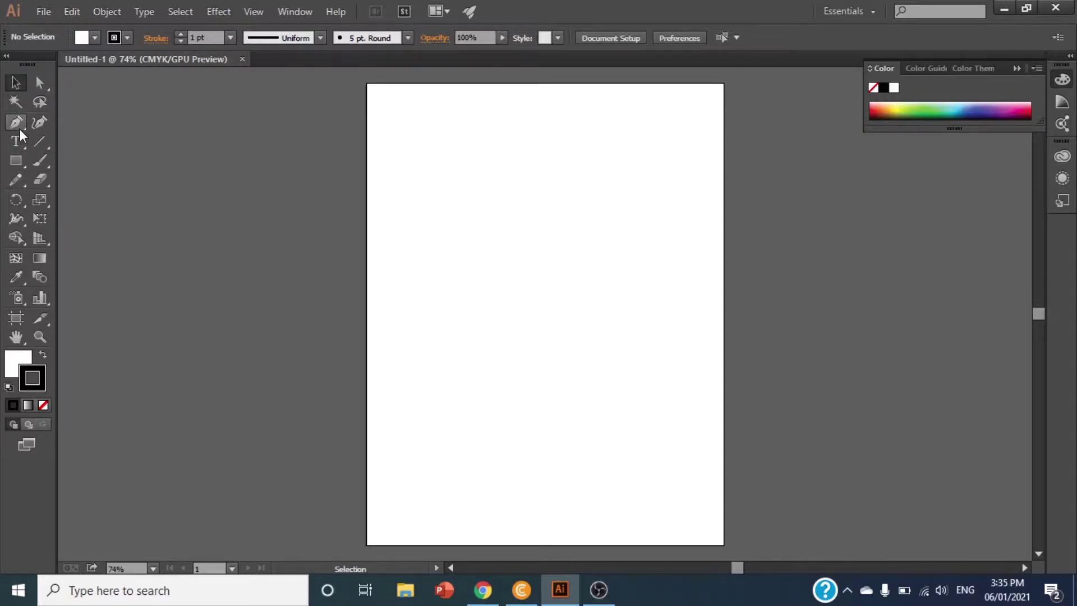
Step: Show the Layers panel from the Window menu and dock it beside the artboard
{"action": "left_click", "coordinate": [289, 14]}
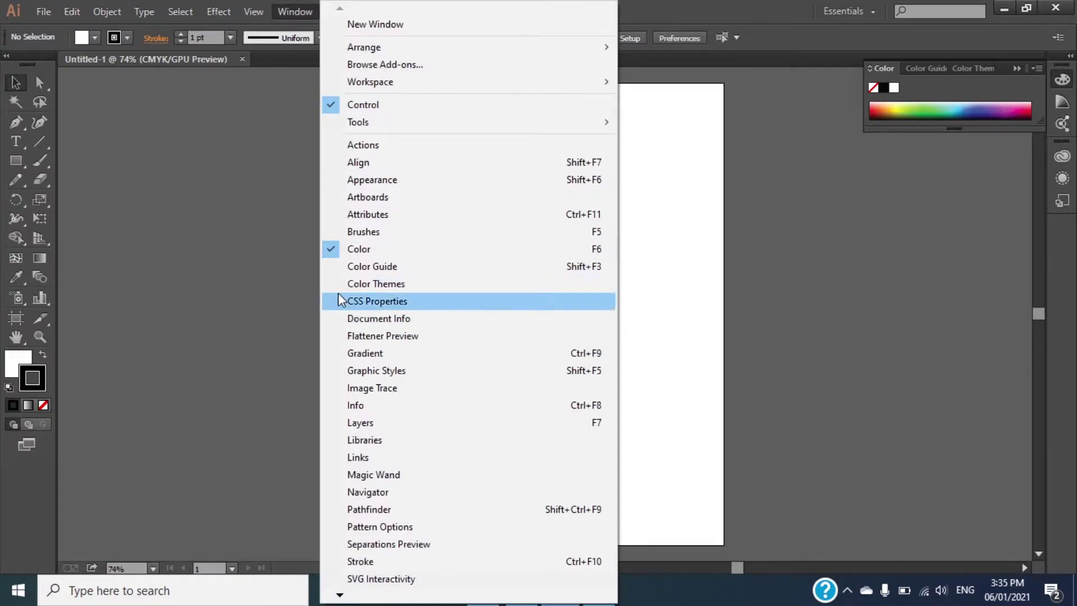
{"action": "left_click", "coordinate": [360, 424]}
{"action": "left_click_drag", "start_coordinate": [776, 116], "coordinate": [892, 160]}
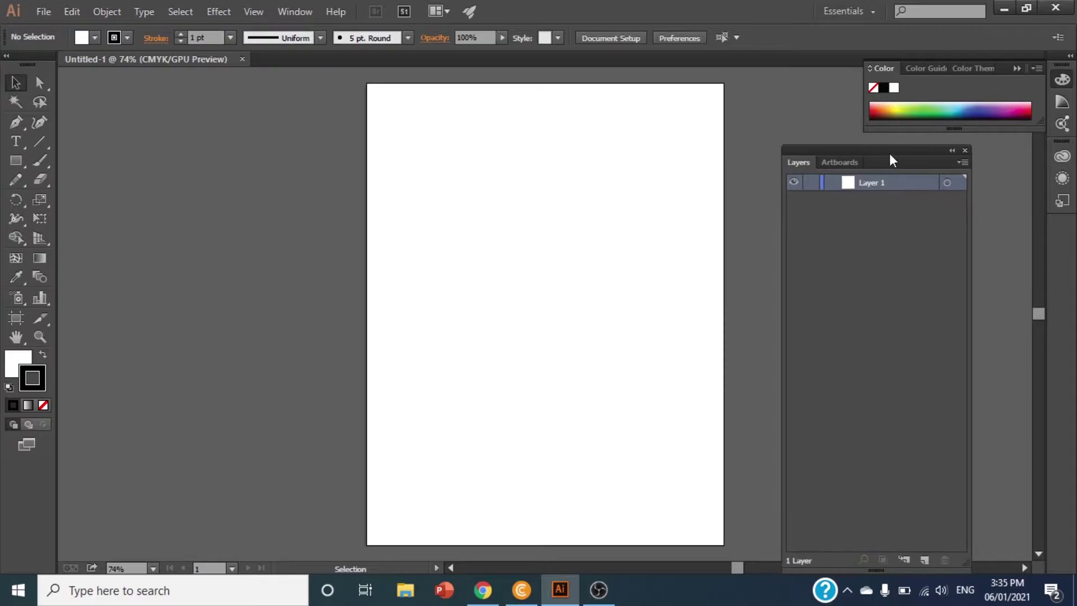
{"action": "left_click", "coordinate": [12, 128]}
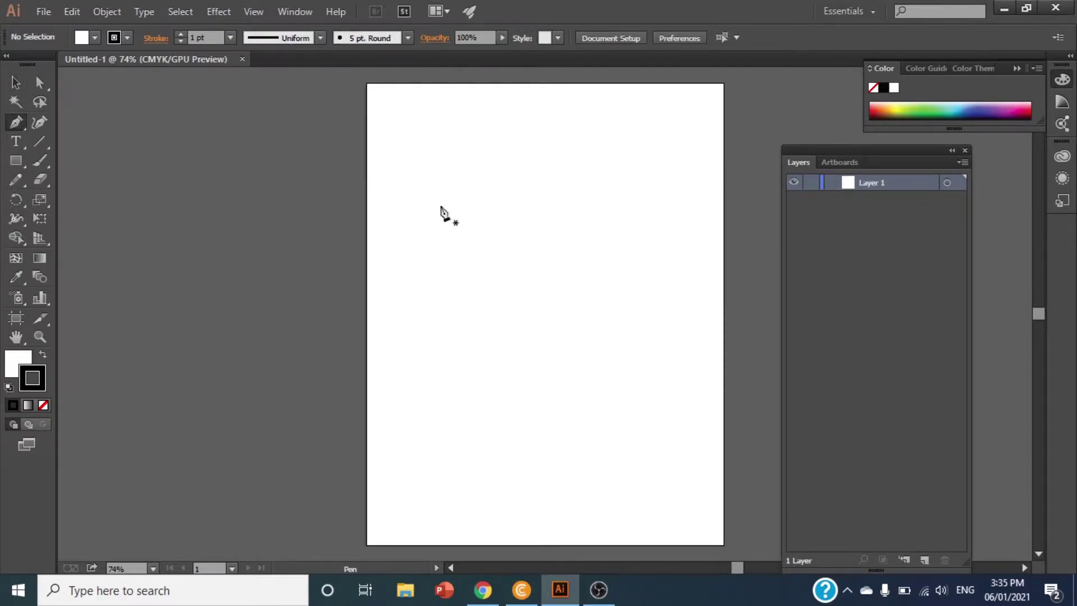
Step: Draw a closed, slender eyebrow outline with a peak and a tapering tail
{"action": "left_click", "coordinate": [445, 189]}
{"action": "left_click", "coordinate": [577, 173]}
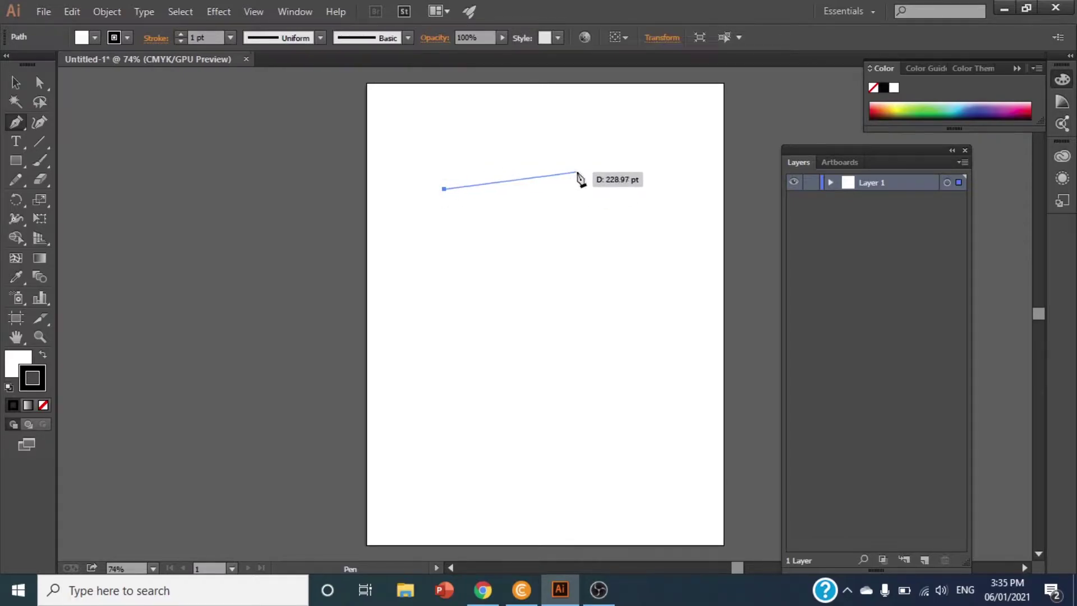
{"action": "left_click", "coordinate": [567, 168]}
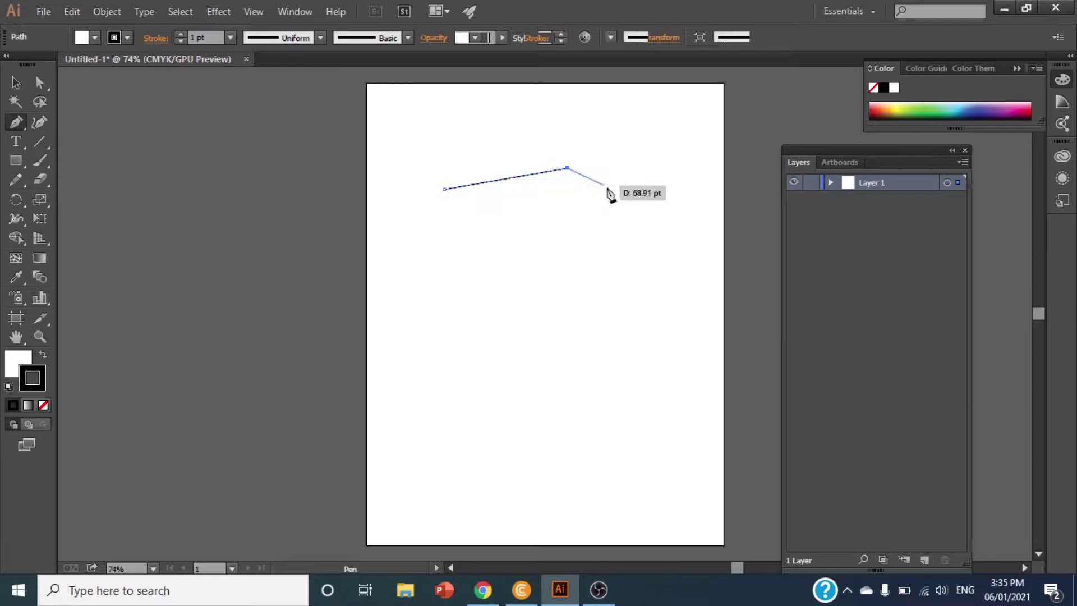
{"action": "left_click", "coordinate": [609, 190]}
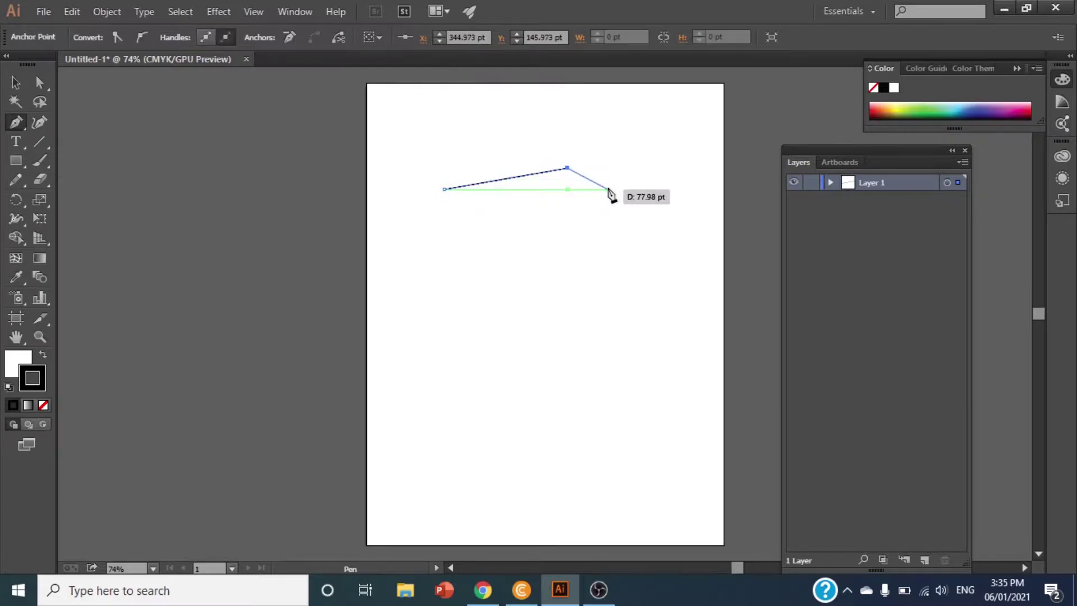
{"action": "left_click", "coordinate": [564, 178]}
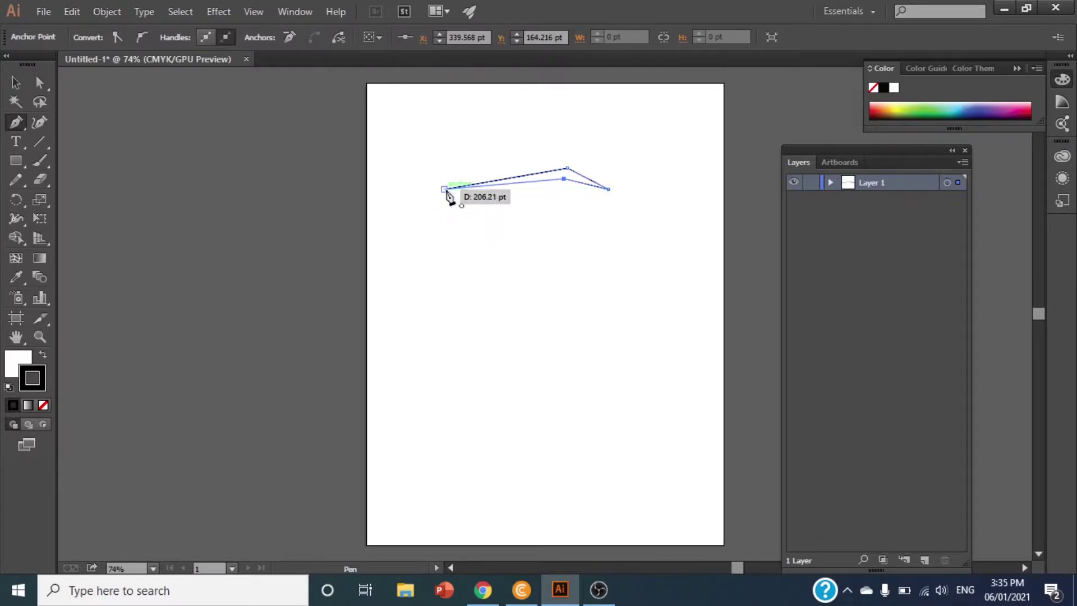
{"action": "mouse_move", "coordinate": [445, 189]}
{"action": "left_mouse_down"}
{"action": "mouse_move", "coordinate": [521, 151]}
{"action": "mouse_move", "coordinate": [492, 163]}
{"action": "left_mouse_up"}
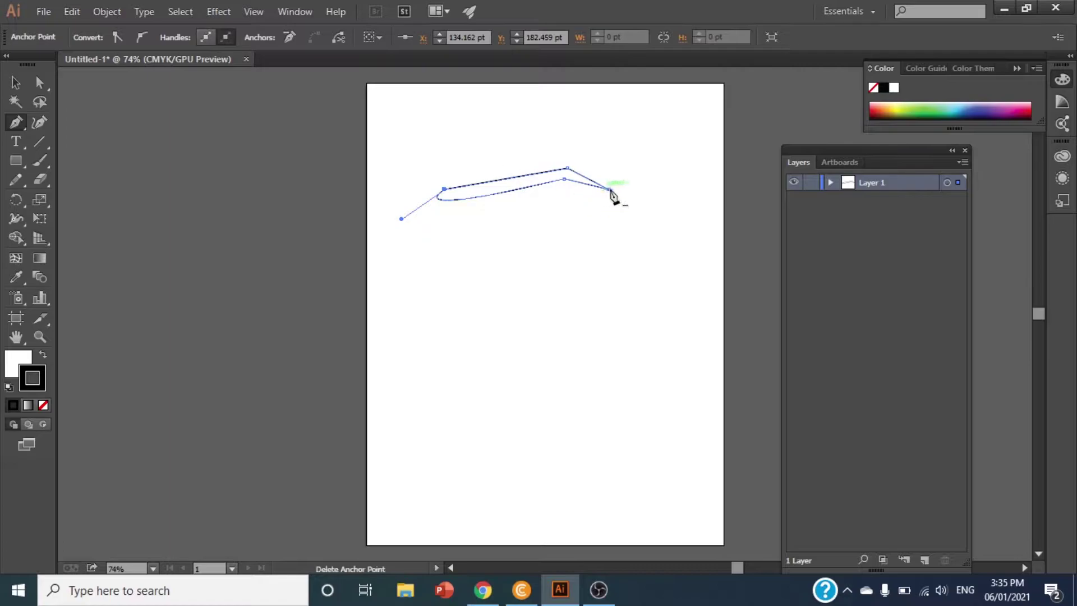
Step: Nudge the brow's tail anchor right and round off the peak corner, then deselect
{"action": "key", "text": "a"}
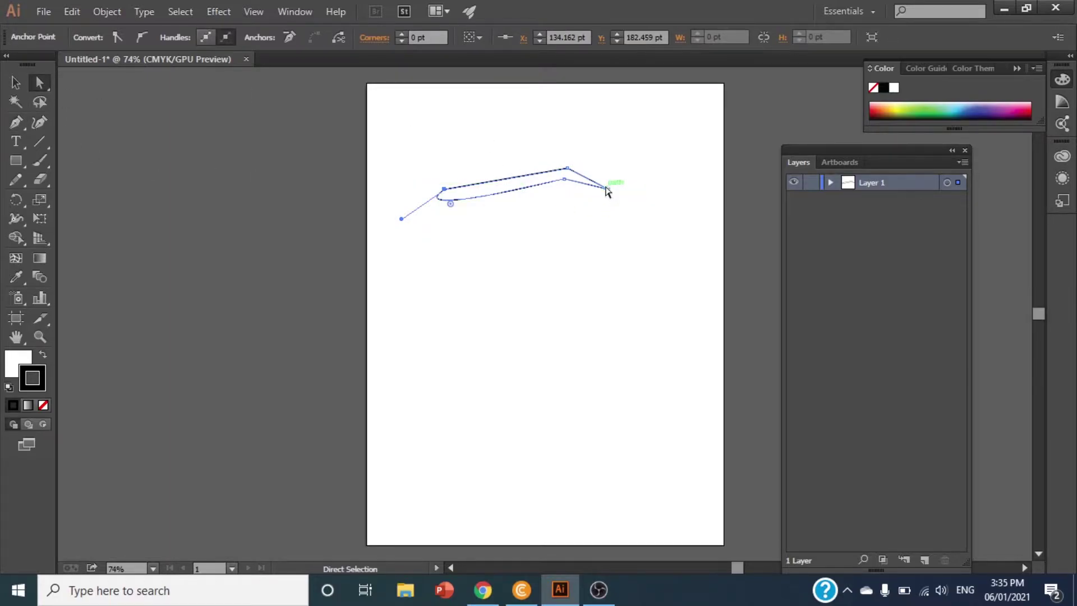
{"action": "left_click", "coordinate": [607, 190]}
{"action": "key", "text": "Right"}
{"action": "key", "text": "Right"}
{"action": "key", "text": "Right"}
{"action": "key", "text": "Right"}
{"action": "key", "text": "Right"}
{"action": "key", "text": "Right"}
{"action": "key", "text": "Right"}
{"action": "key", "text": "Right"}
{"action": "key", "text": "Right"}
{"action": "key", "text": "Right"}
{"action": "key", "text": "Right"}
{"action": "key", "text": "Right"}
{"action": "left_click", "coordinate": [565, 179]}
{"action": "mouse_move", "coordinate": [565, 194]}
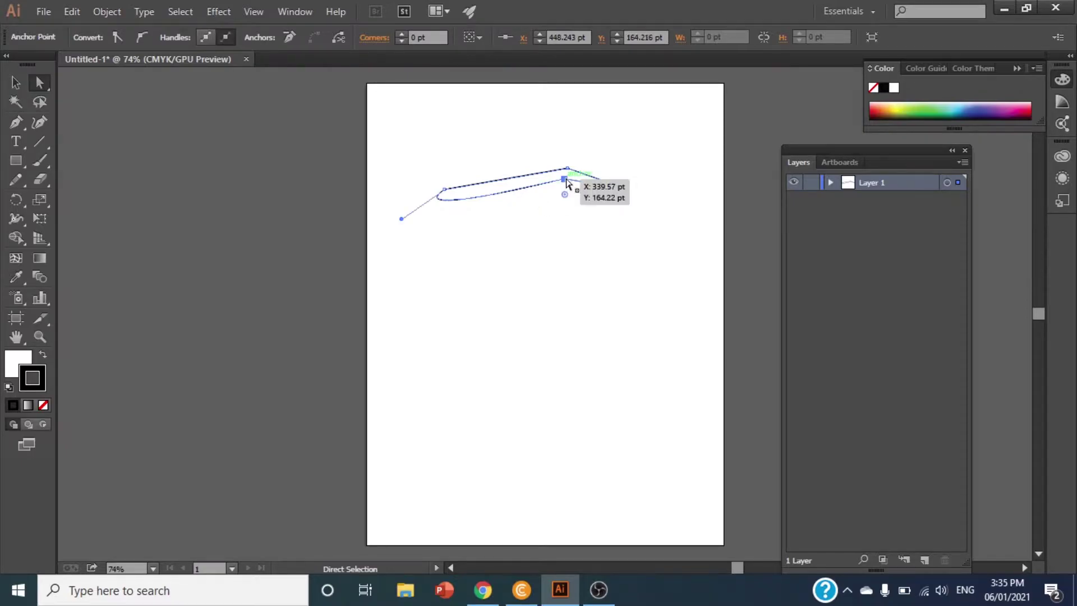
{"action": "left_click", "coordinate": [567, 168]}
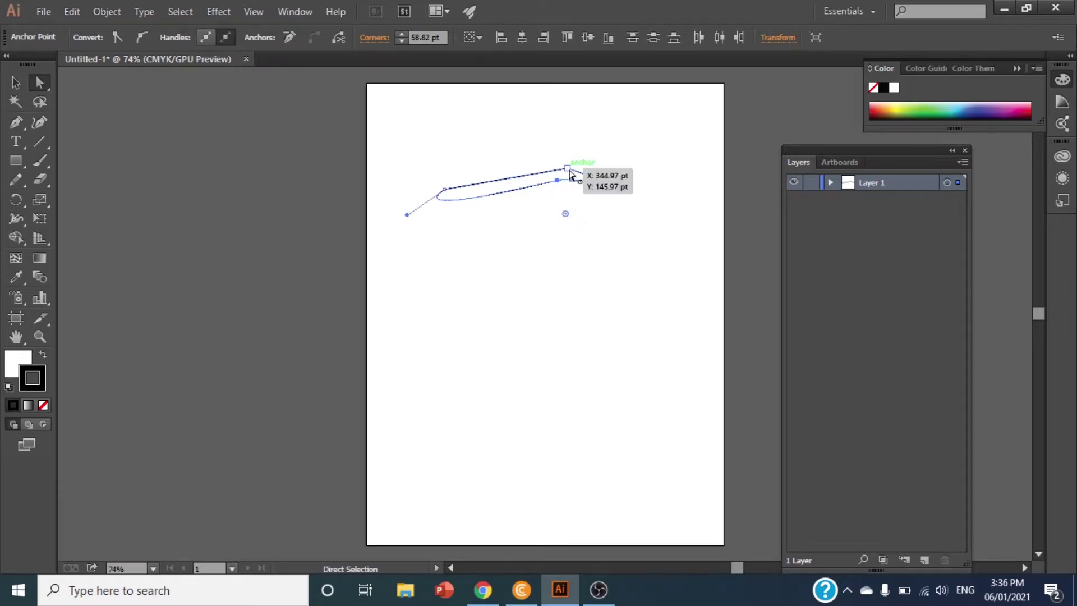
{"action": "left_click_drag", "start_coordinate": [566, 184], "coordinate": [563, 222]}
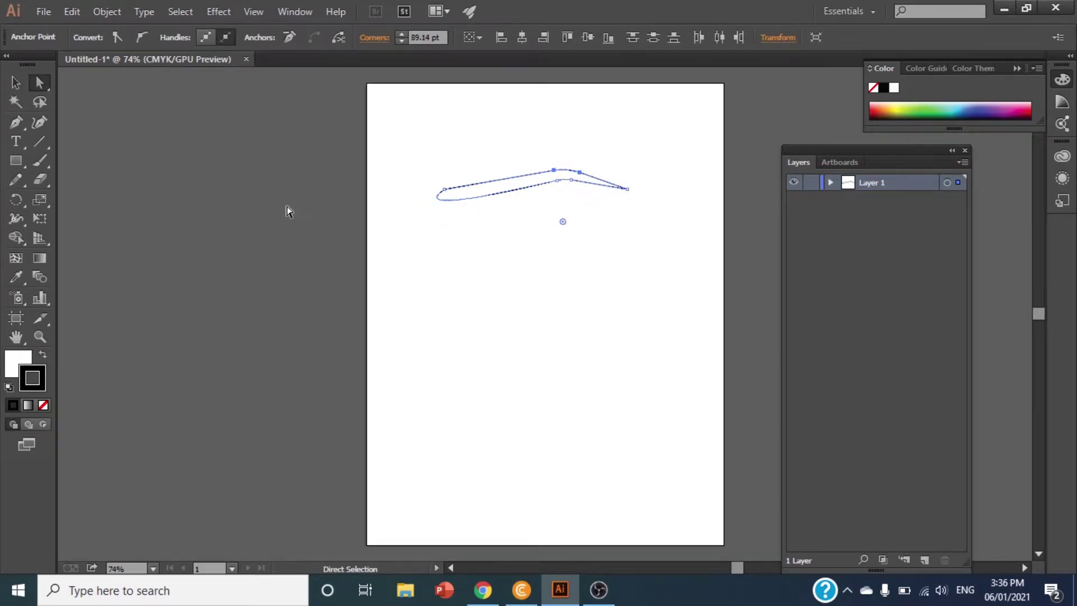
{"action": "left_click", "coordinate": [16, 82]}
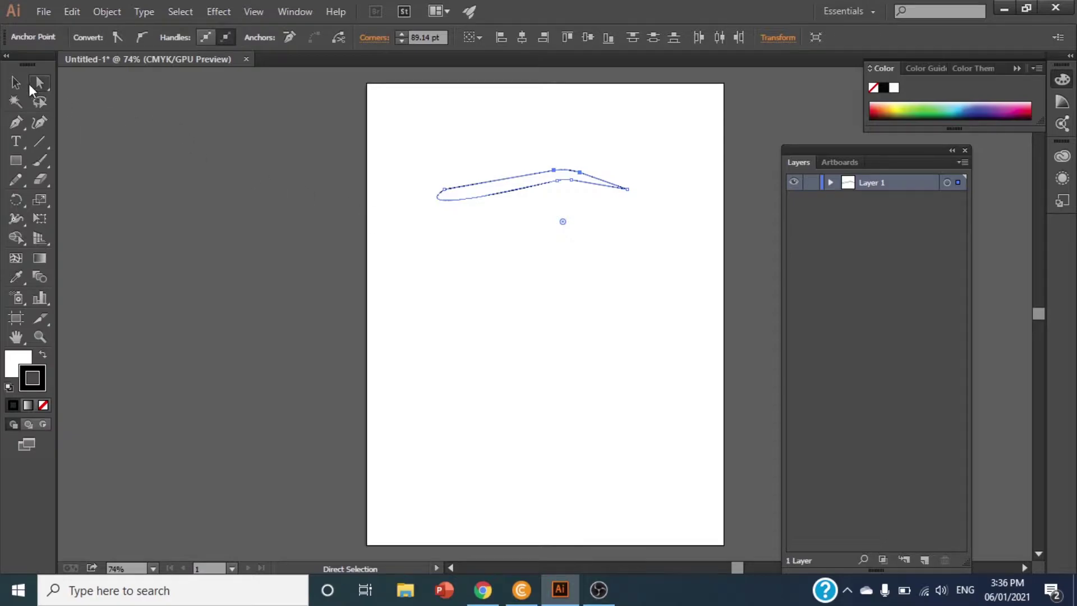
{"action": "left_click", "coordinate": [591, 237]}
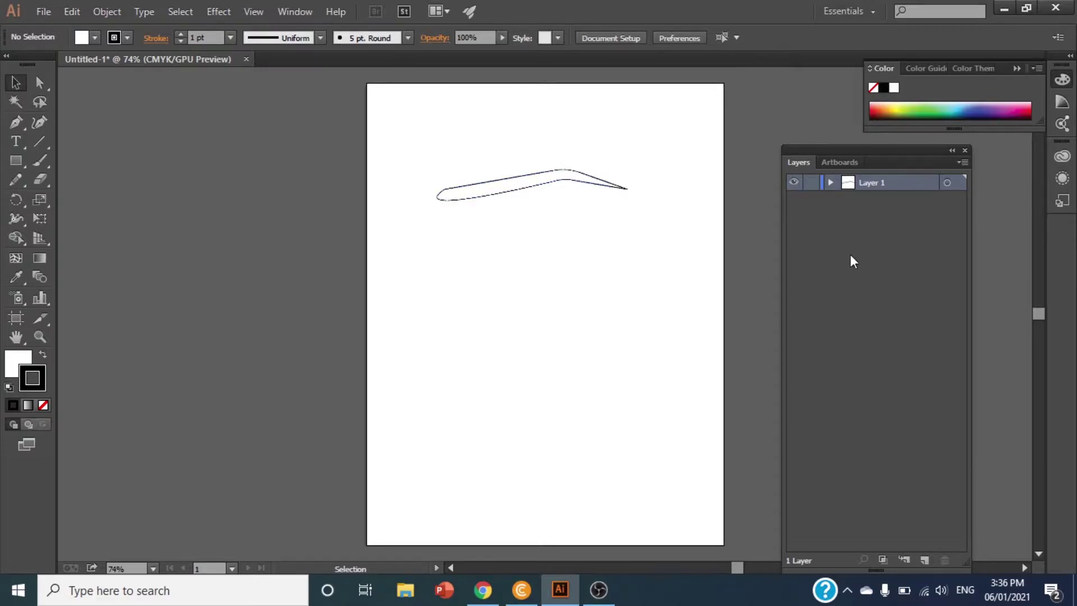
Step: Rename Layer 1 to 'eye brows', add Layer 2 above it, and lock 'eye brows'
{"action": "double_click", "coordinate": [868, 182]}
{"action": "key", "text": "BackSpace"}
{"action": "type", "text": "eye brows"}
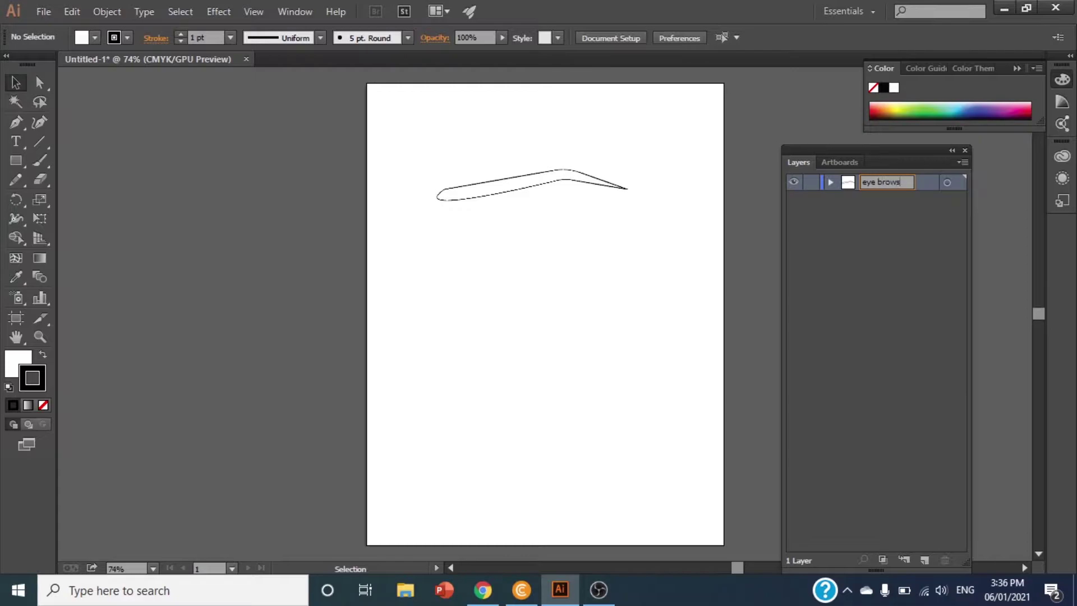
{"action": "key", "text": "Return"}
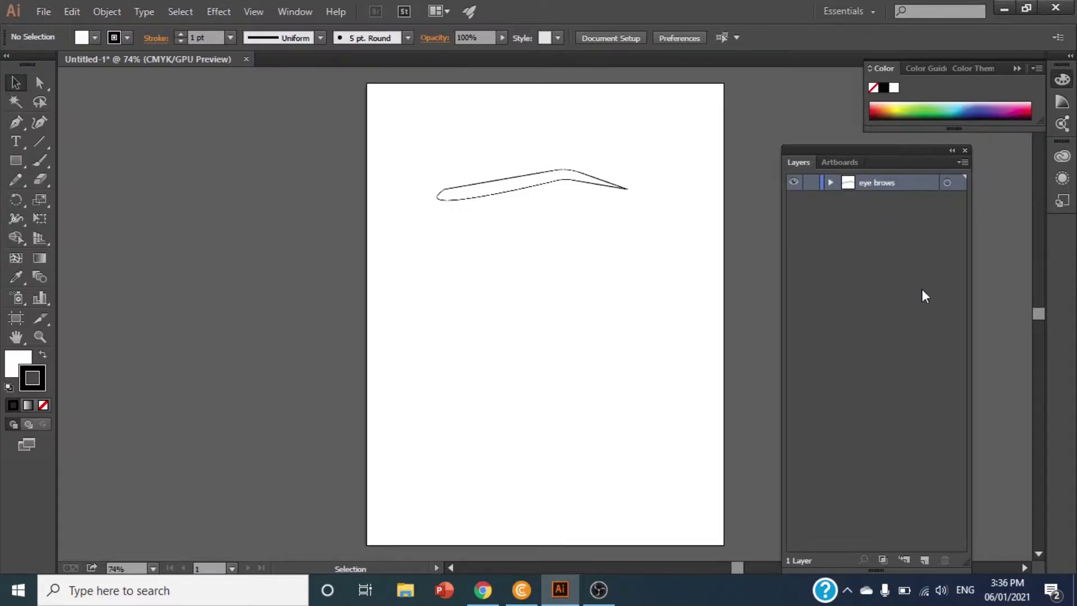
{"action": "left_click", "coordinate": [925, 560]}
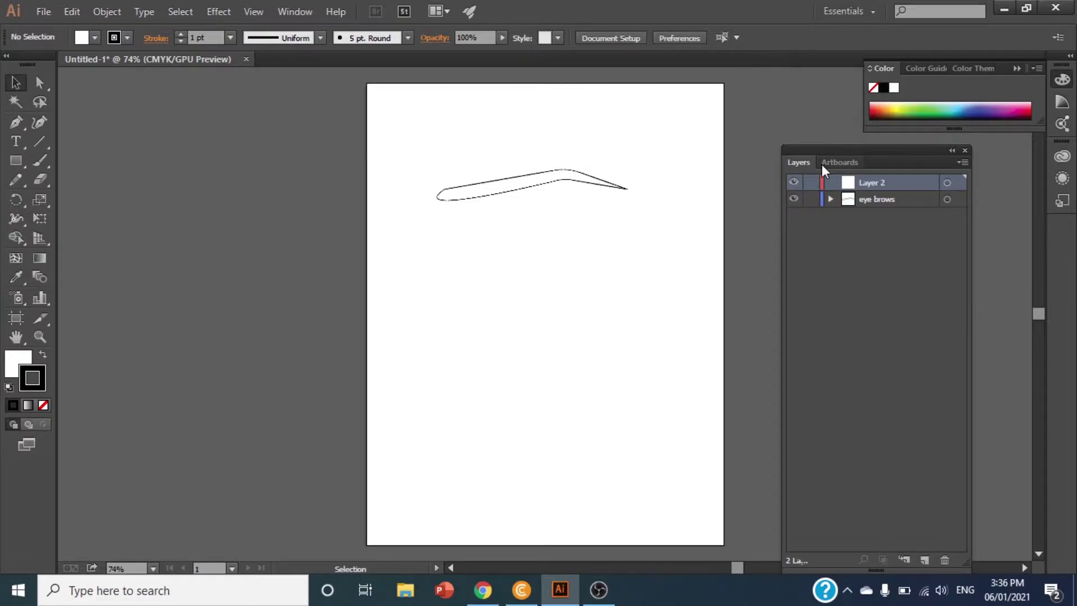
{"action": "left_click", "coordinate": [811, 199]}
{"action": "left_click", "coordinate": [15, 124]}
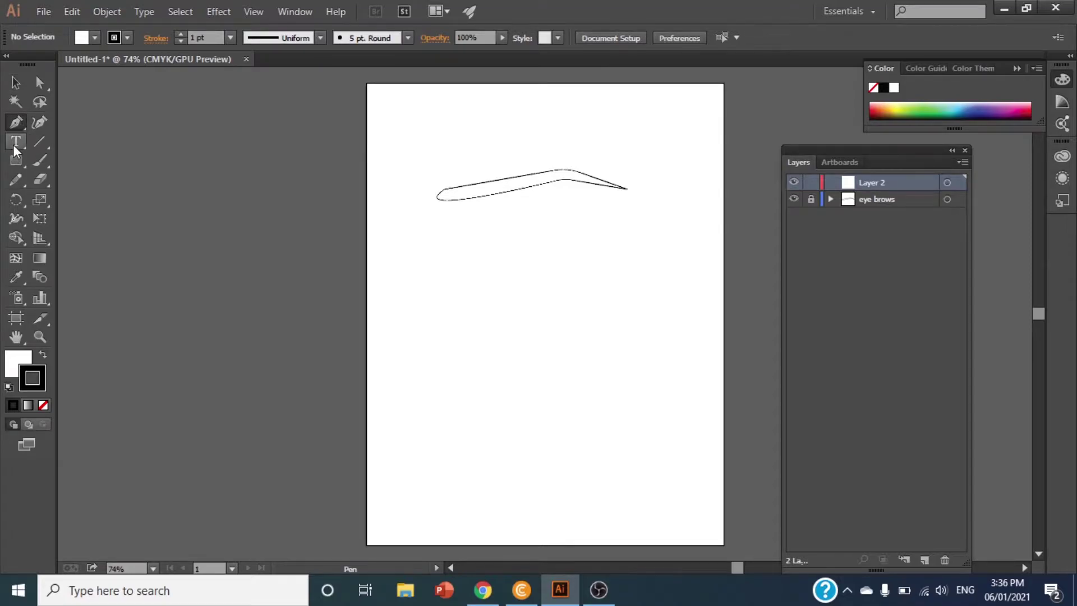
Step: Draw an open arching crease curve on Layer 2 below the eyebrow
{"action": "left_click", "coordinate": [457, 229]}
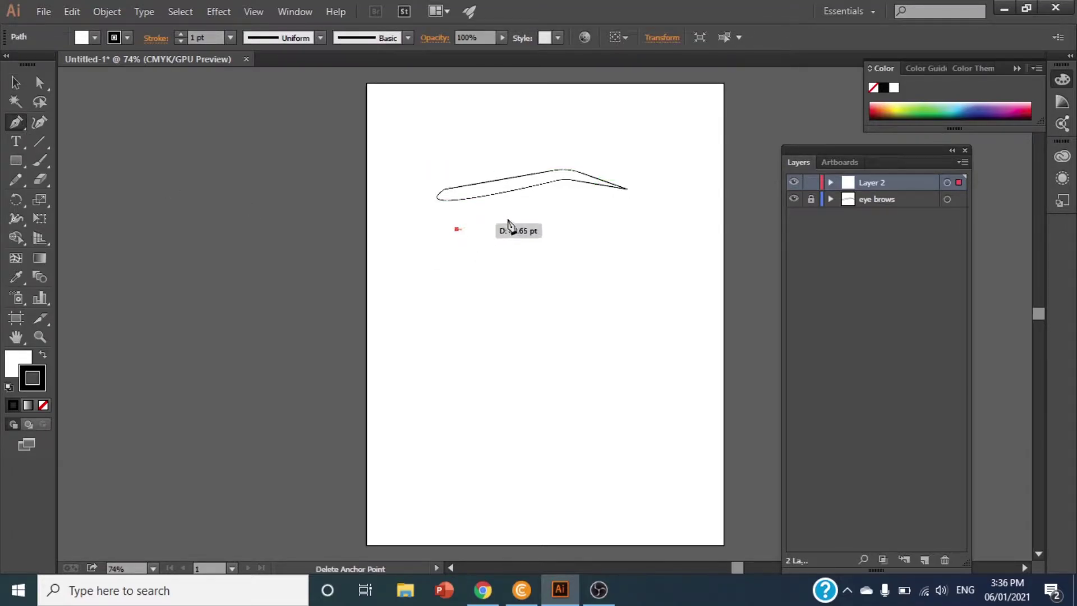
{"action": "left_click", "coordinate": [609, 214]}
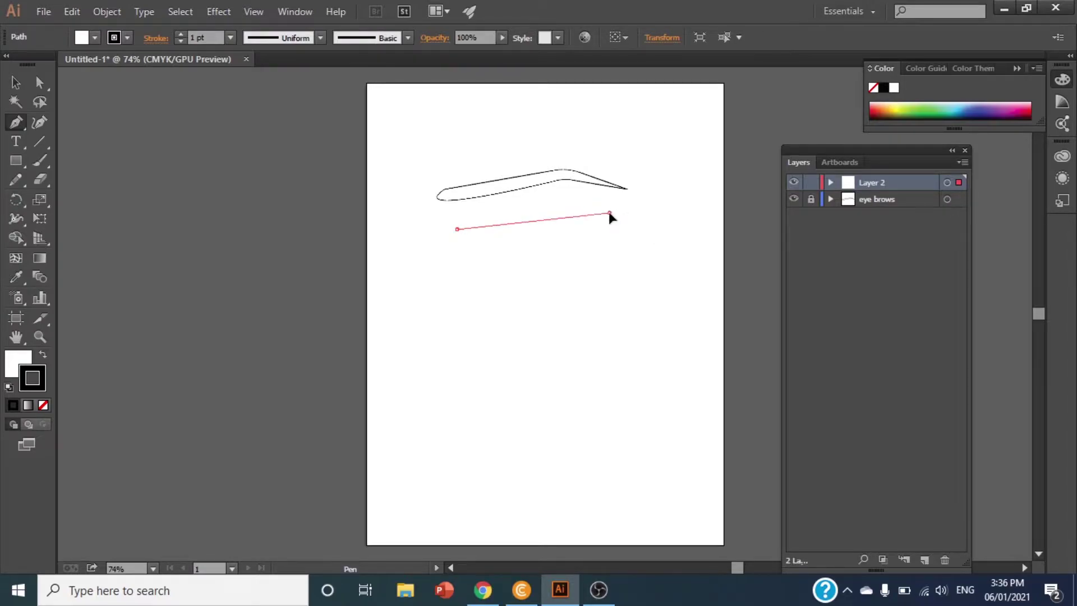
{"action": "left_click_drag", "start_coordinate": [610, 214], "coordinate": [677, 253]}
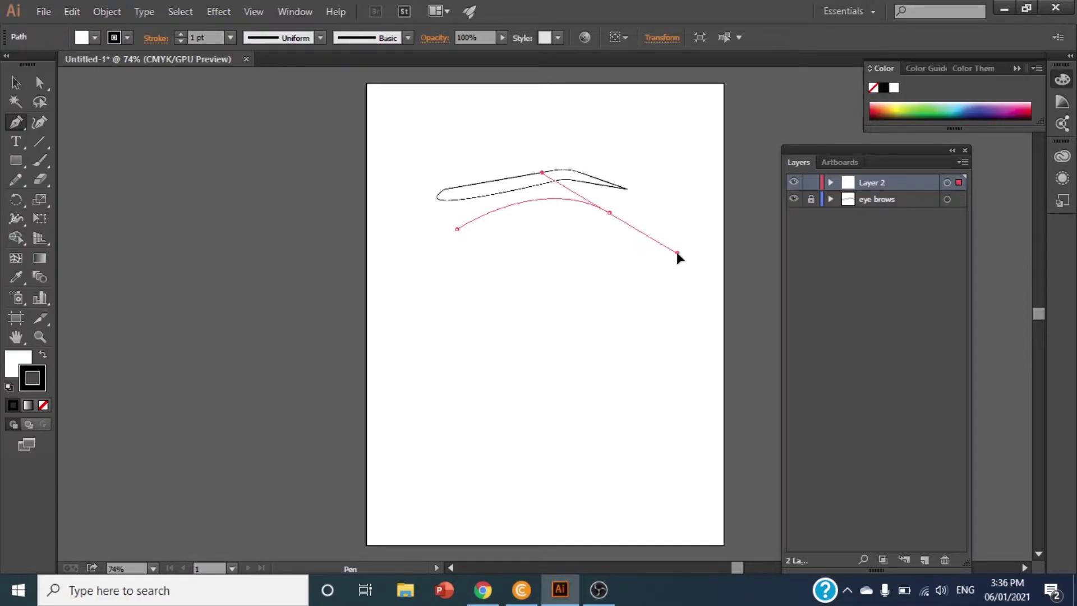
{"action": "left_click", "coordinate": [610, 213]}
{"action": "left_click_drag", "start_coordinate": [609, 214], "coordinate": [604, 233]}
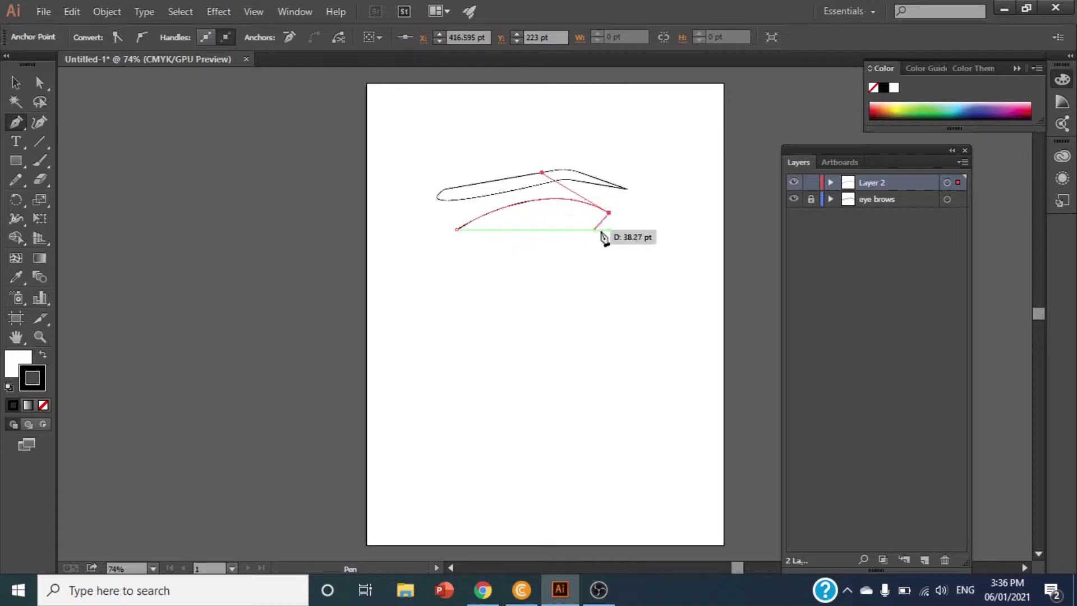
Step: Move the arch slightly down and right to sit under the eyebrow
{"action": "key", "text": "v"}
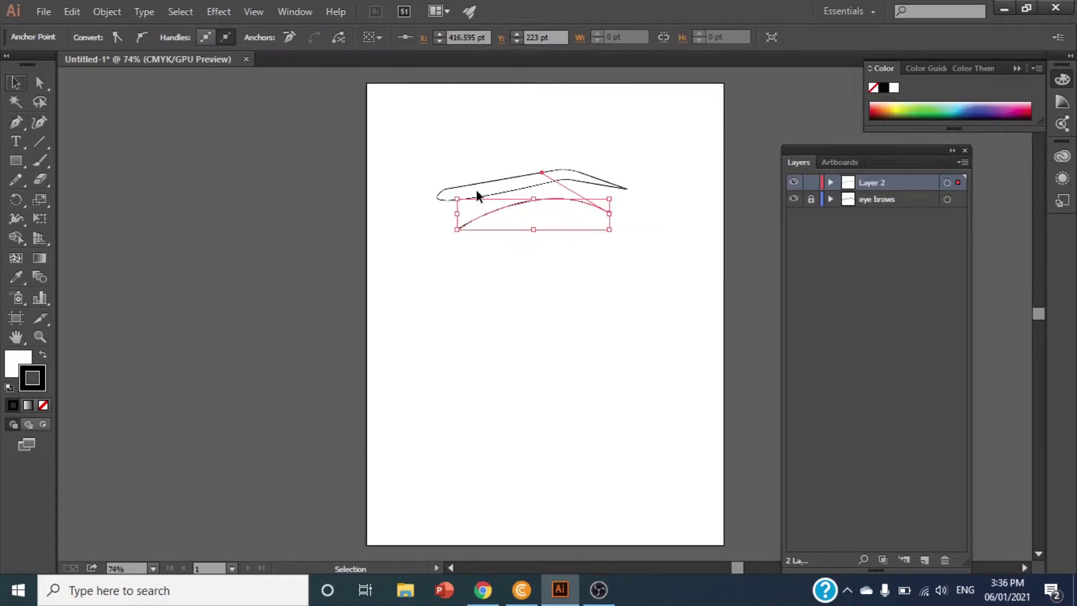
{"action": "key", "text": "Return"}
{"action": "left_click", "coordinate": [403, 410]}
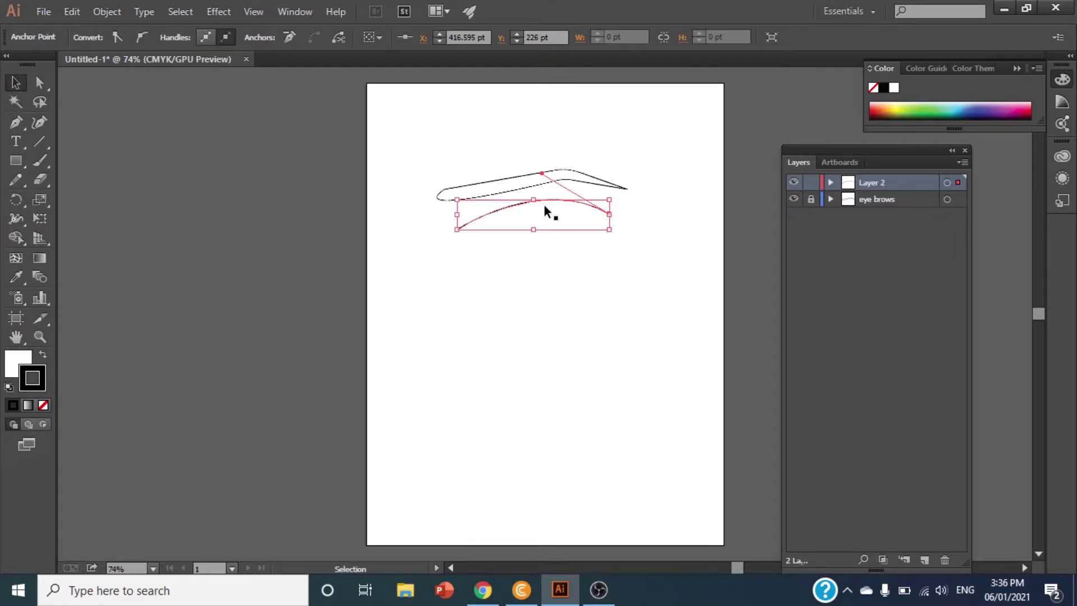
{"action": "left_click", "coordinate": [644, 312]}
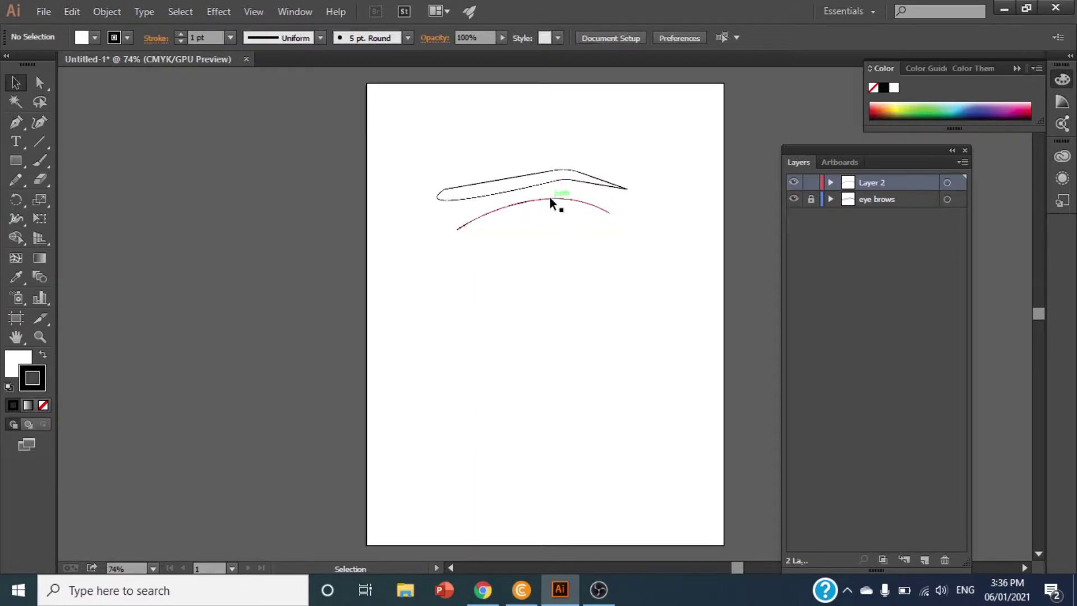
{"action": "left_click_drag", "start_coordinate": [548, 197], "coordinate": [564, 209]}
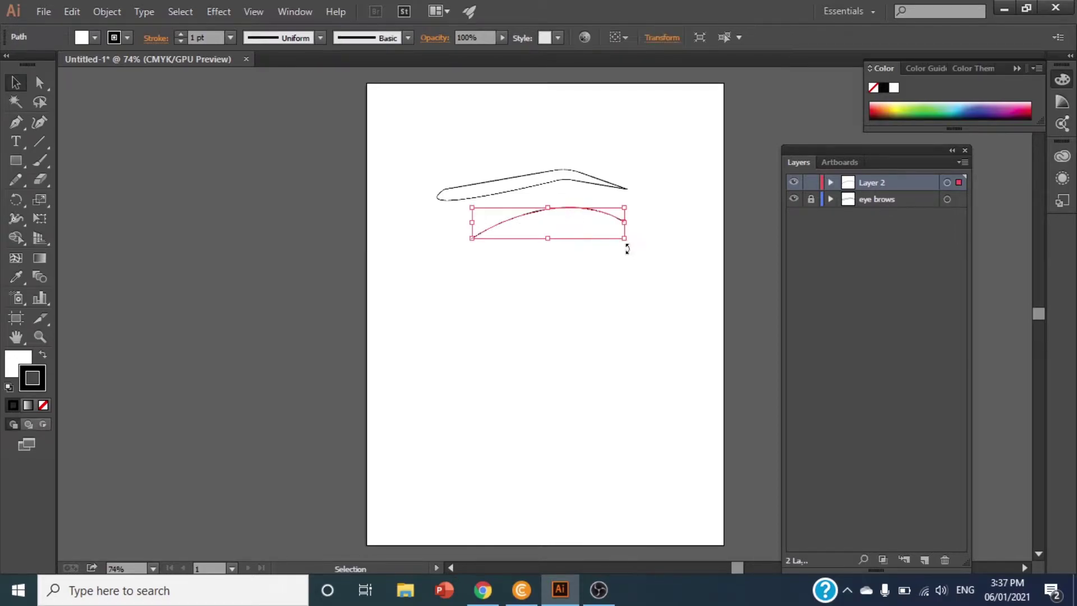
{"action": "left_click", "coordinate": [655, 286]}
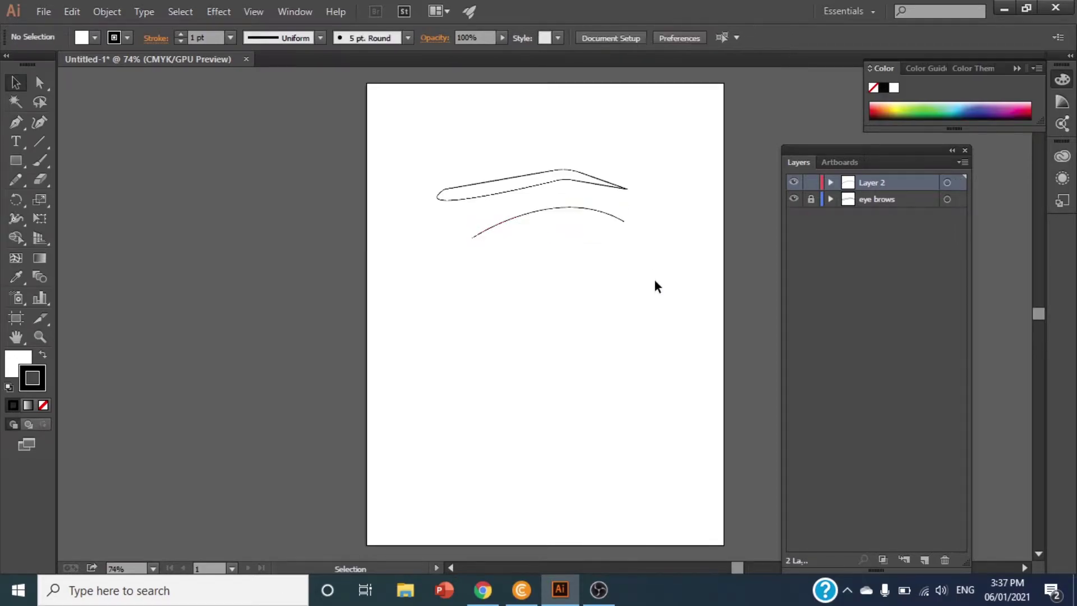
{"action": "left_click", "coordinate": [15, 125]}
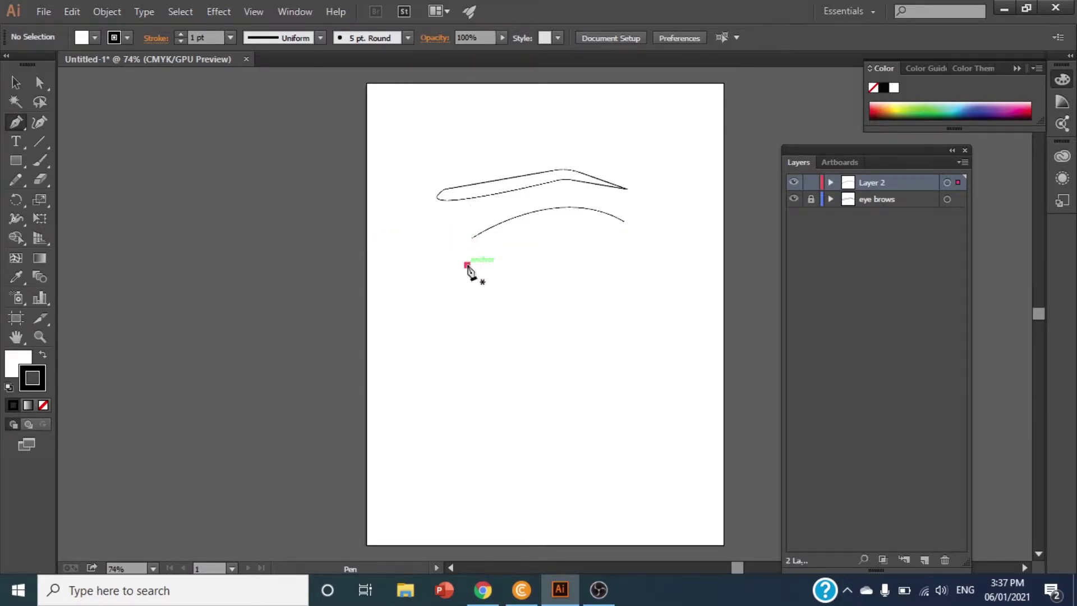
Step: Draw a closed almond-shaped eye outline with curved upper and lower lids below the arch
{"action": "left_click", "coordinate": [468, 265]}
{"action": "left_click", "coordinate": [628, 243]}
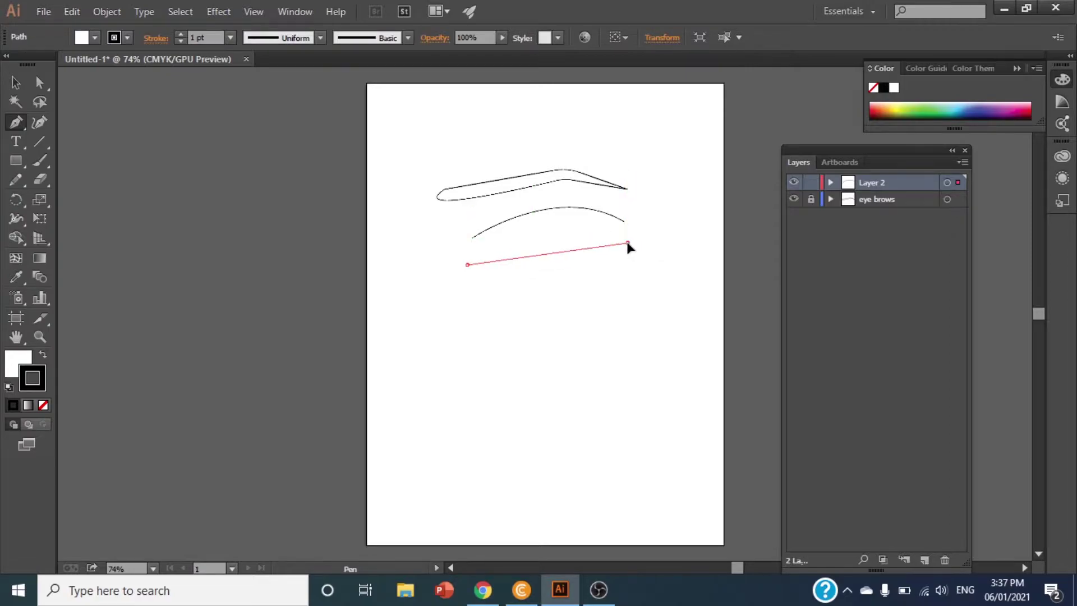
{"action": "mouse_move", "coordinate": [628, 244]}
{"action": "left_mouse_down"}
{"action": "mouse_move", "coordinate": [706, 318]}
{"action": "mouse_move", "coordinate": [701, 311]}
{"action": "left_mouse_up"}
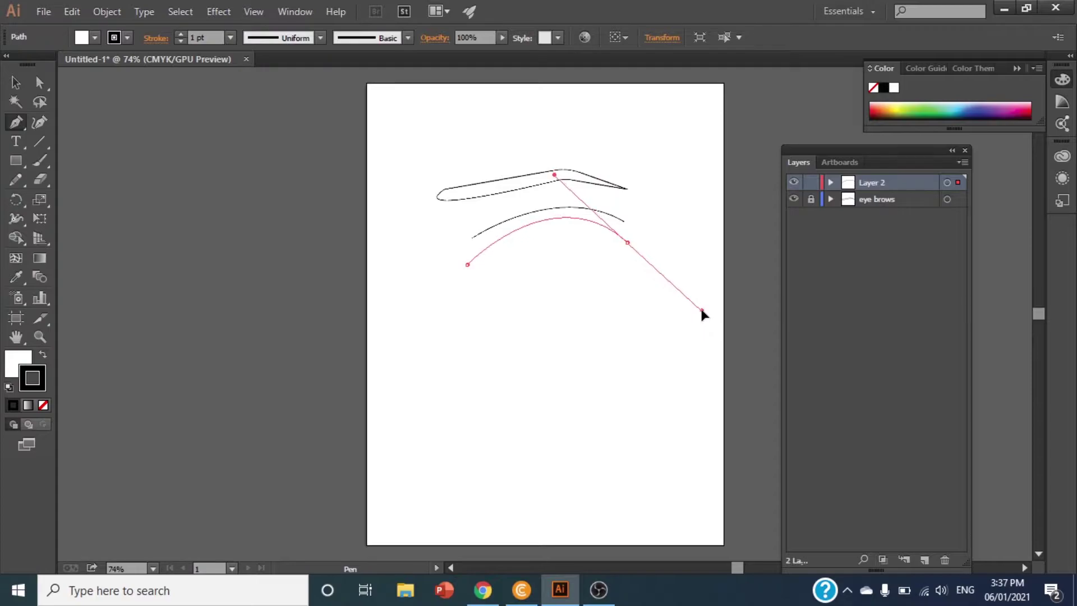
{"action": "left_click_drag", "start_coordinate": [620, 257], "coordinate": [645, 266]}
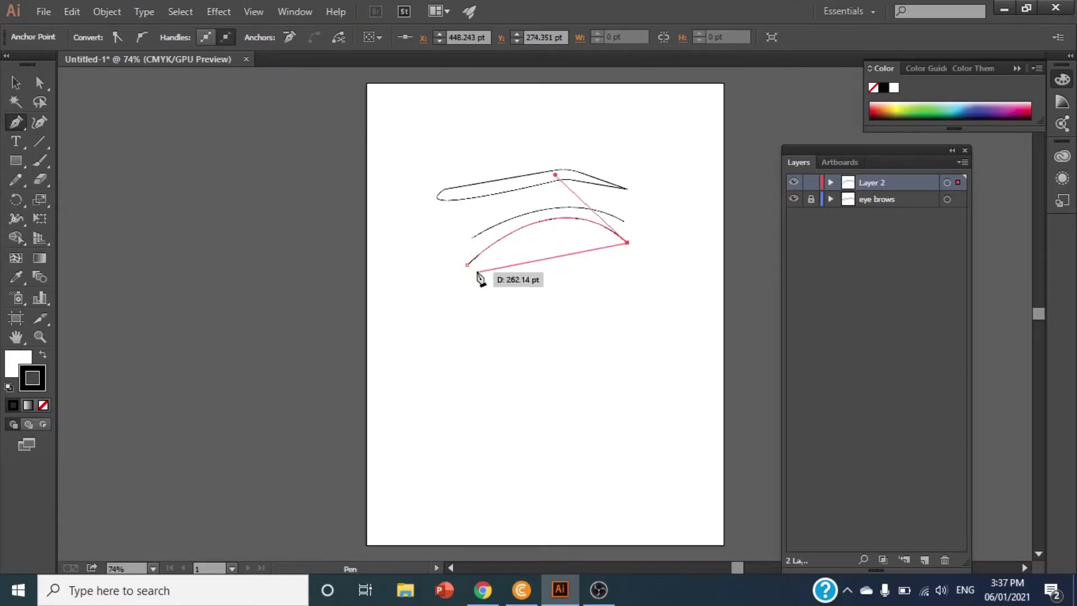
{"action": "mouse_move", "coordinate": [476, 271]}
{"action": "left_mouse_down"}
{"action": "mouse_move", "coordinate": [347, 198]}
{"action": "mouse_move", "coordinate": [463, 278]}
{"action": "left_mouse_up"}
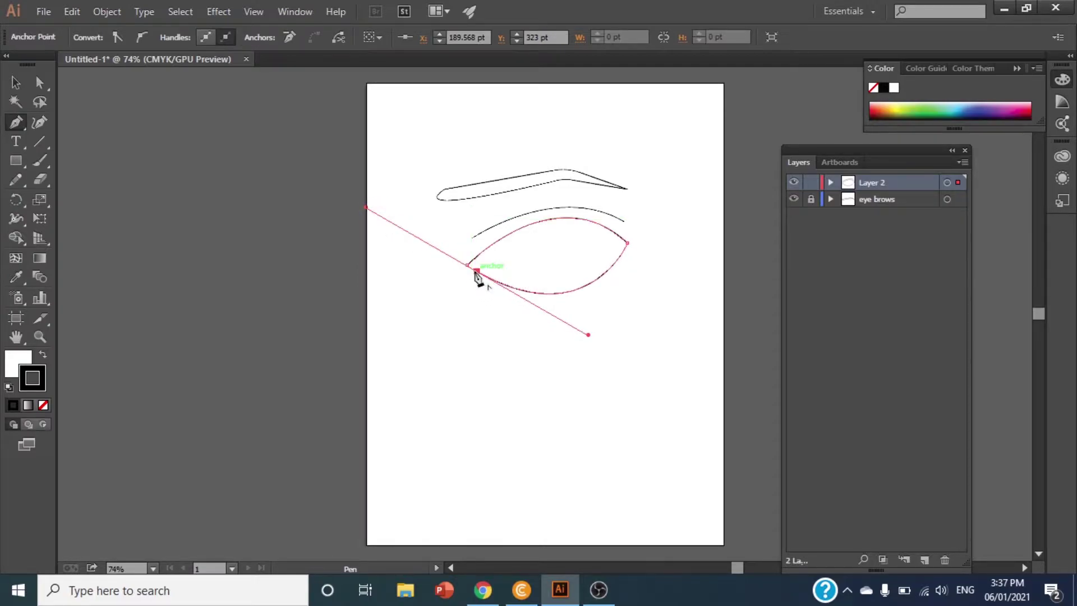
{"action": "mouse_move", "coordinate": [463, 279]}
{"action": "left_mouse_down"}
{"action": "mouse_move", "coordinate": [500, 253]}
{"action": "mouse_move", "coordinate": [489, 248]}
{"action": "left_mouse_up"}
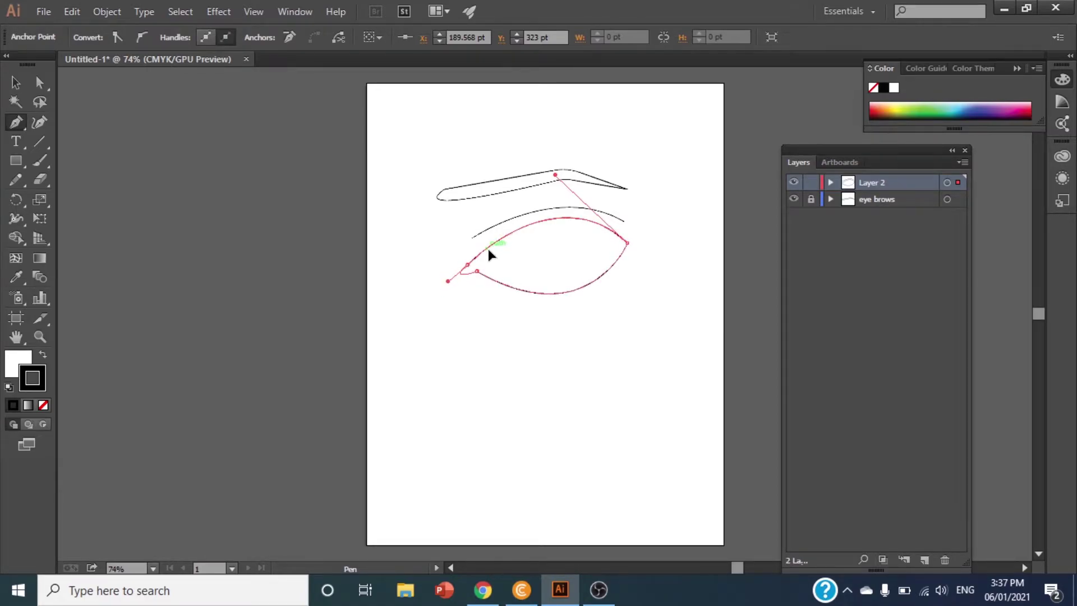
Step: Pull the inner-corner anchor into a small tail and rotate the eye about 3° clockwise
{"action": "left_click", "coordinate": [40, 83]}
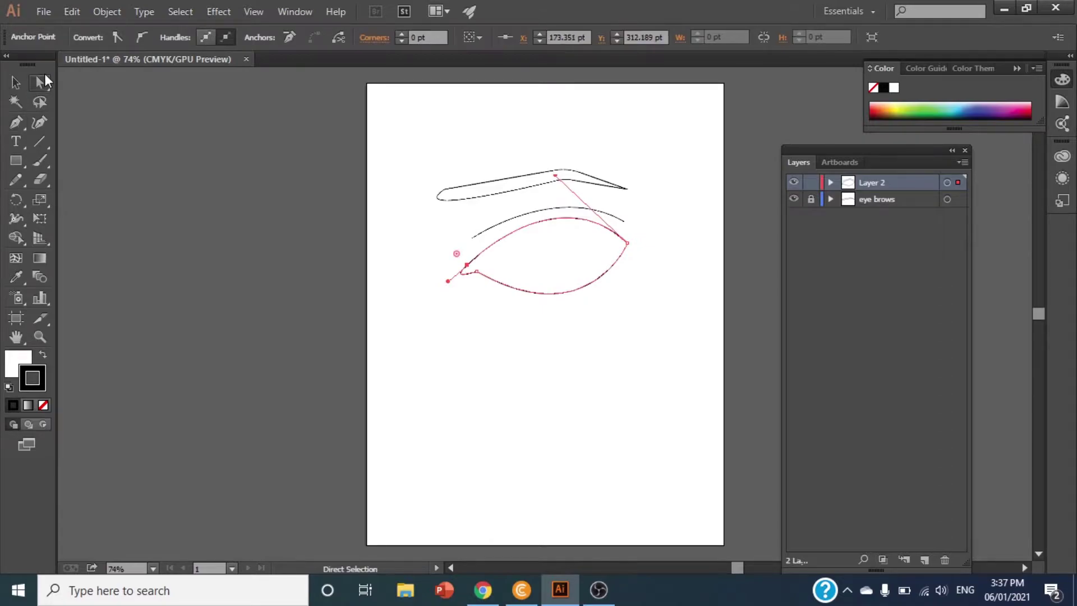
{"action": "left_click", "coordinate": [476, 273]}
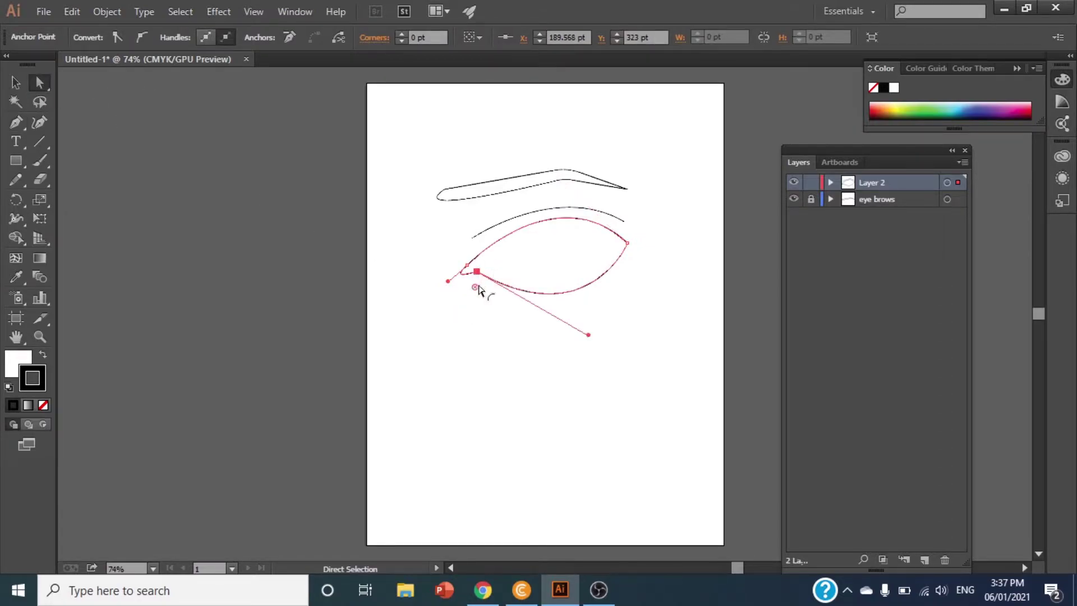
{"action": "left_click_drag", "start_coordinate": [476, 273], "coordinate": [481, 302]}
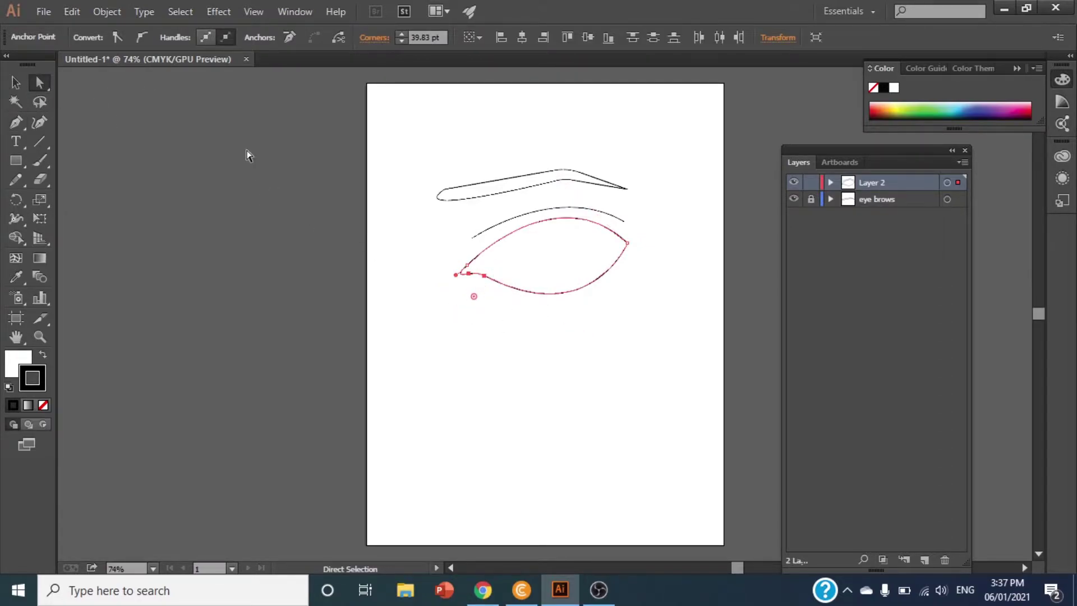
{"action": "left_click", "coordinate": [16, 83]}
{"action": "left_click", "coordinate": [507, 279]}
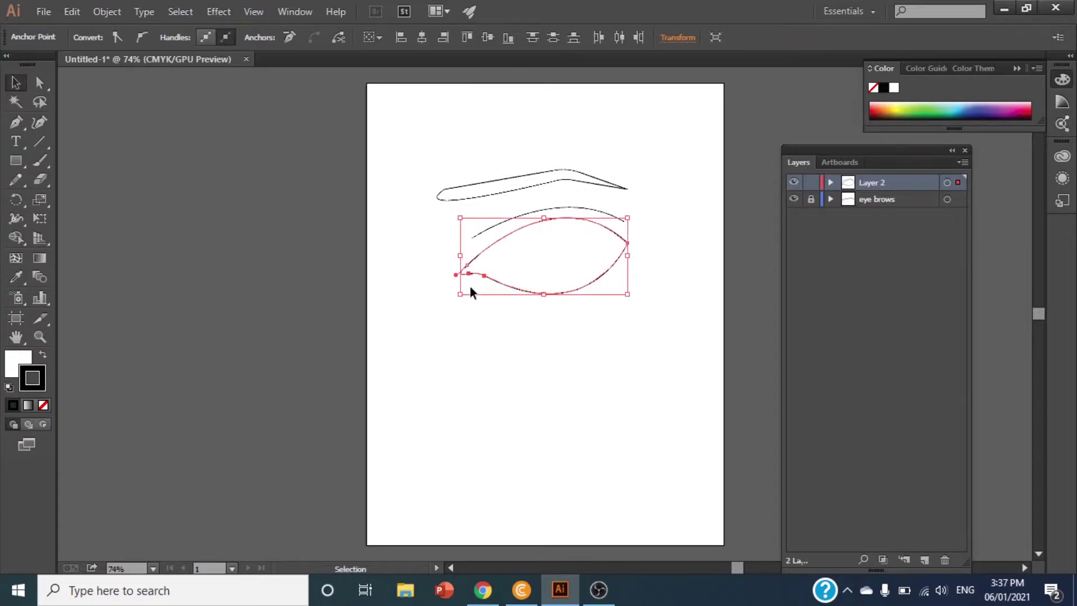
{"action": "left_click_drag", "start_coordinate": [457, 209], "coordinate": [471, 206]}
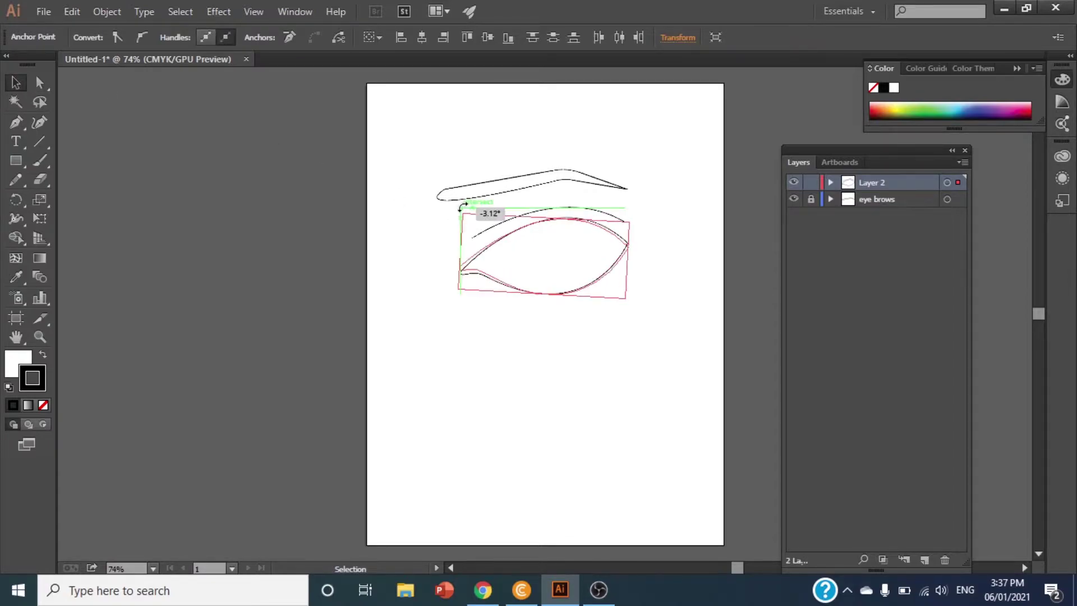
{"action": "left_click", "coordinate": [662, 357]}
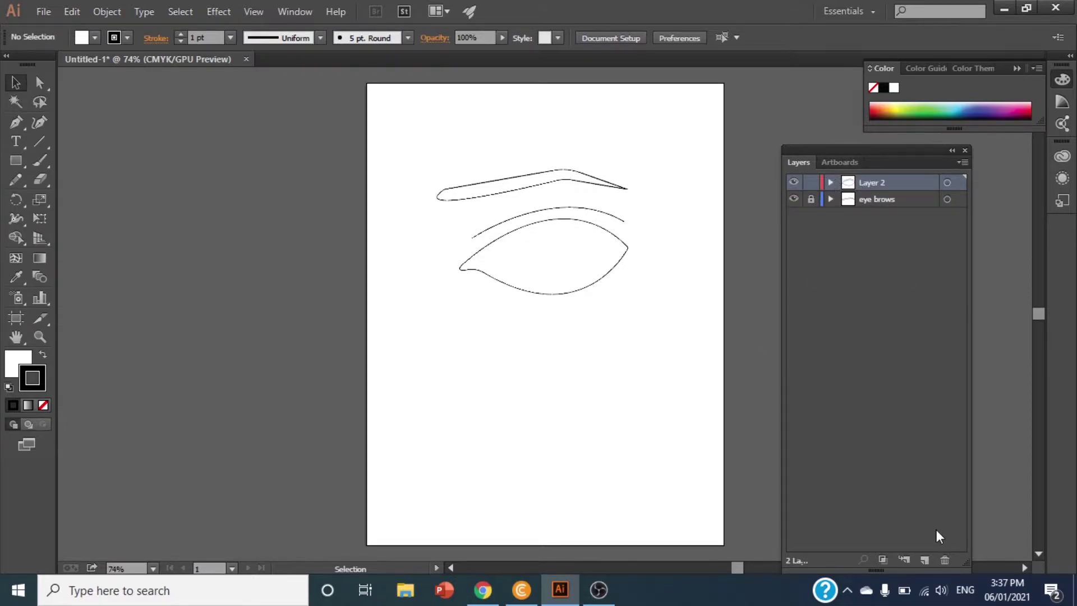
Step: Create a new layer named 'eye' and move the eye-outline path into it
{"action": "left_click", "coordinate": [925, 561]}
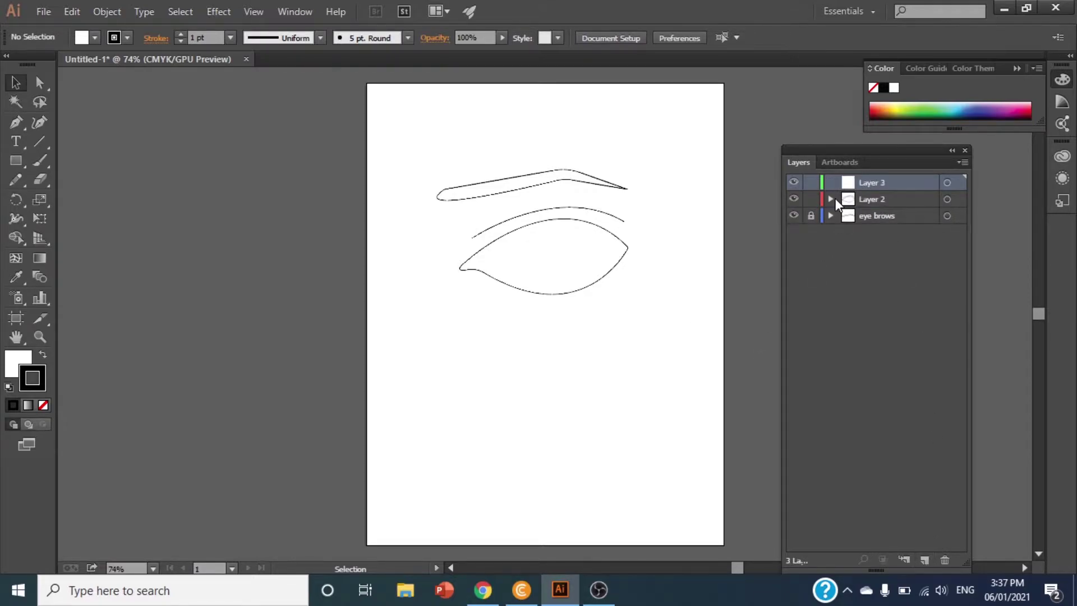
{"action": "double_click", "coordinate": [876, 181]}
{"action": "key", "text": "BackSpace"}
{"action": "type", "text": "eye"}
{"action": "left_click", "coordinate": [830, 200]}
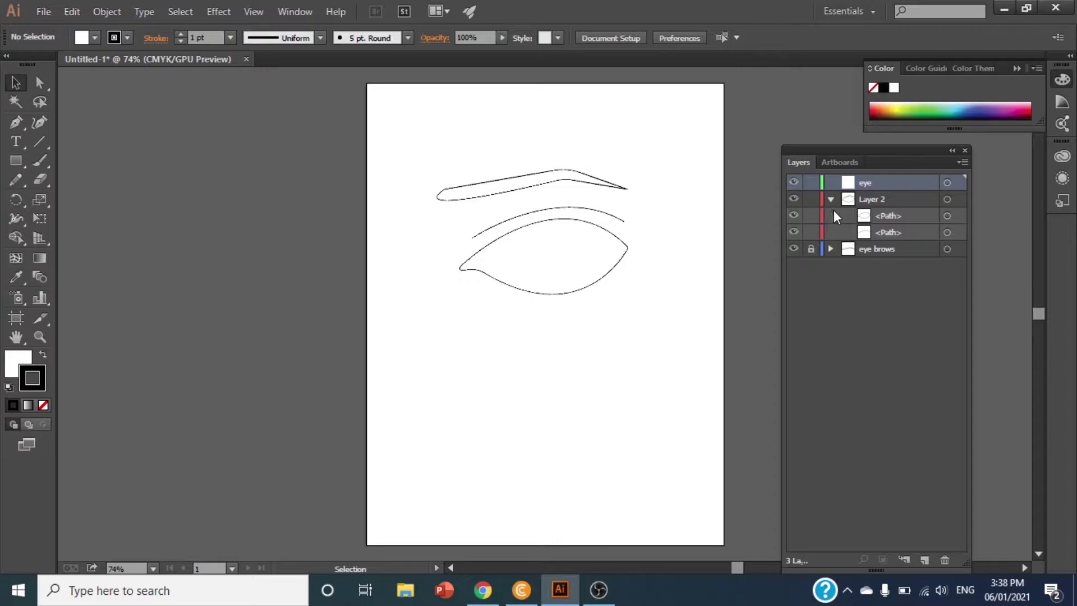
{"action": "left_click", "coordinate": [834, 202]}
{"action": "left_click", "coordinate": [899, 312]}
{"action": "left_click_drag", "start_coordinate": [888, 215], "coordinate": [880, 185]}
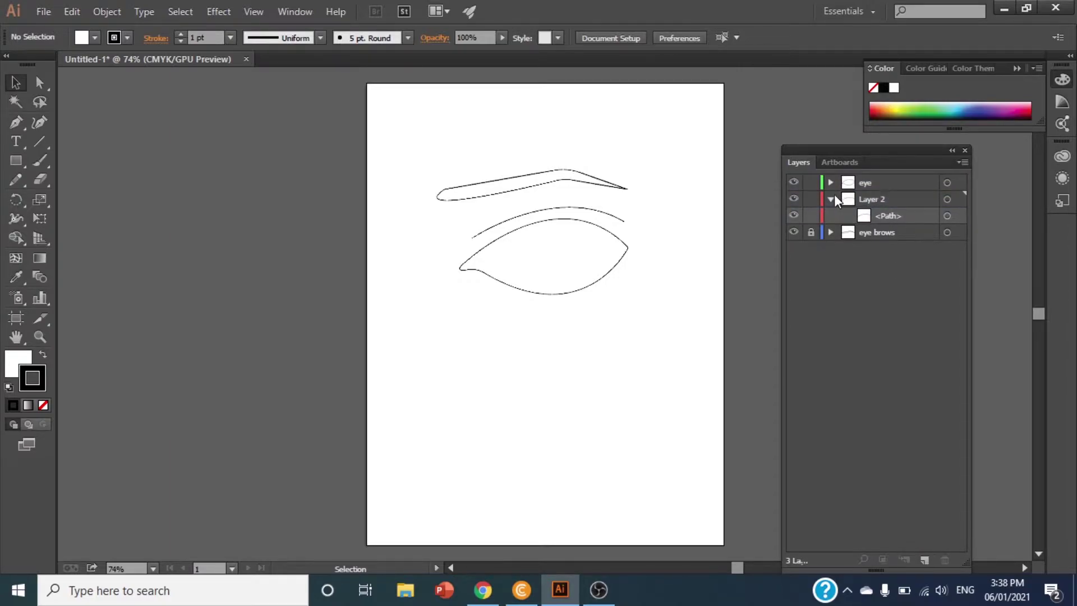
{"action": "left_click", "coordinate": [831, 197]}
Step: Rename Layer 2 to 'line', lock the eye and line layers, and make eye active
{"action": "double_click", "coordinate": [867, 198]}
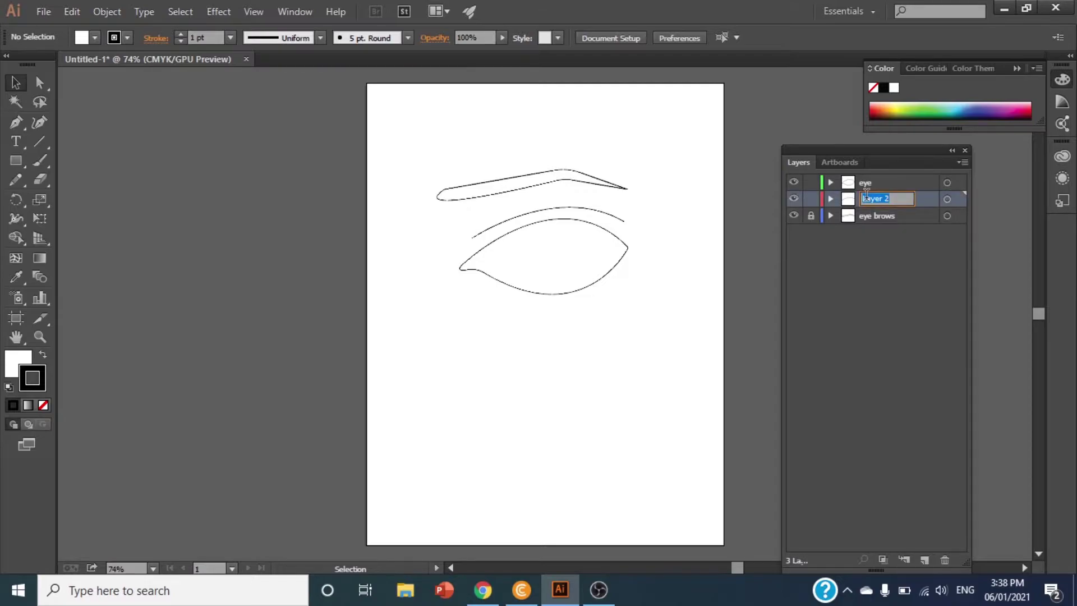
{"action": "key", "text": "BackSpace"}
{"action": "type", "text": "line"}
{"action": "left_click", "coordinate": [909, 354]}
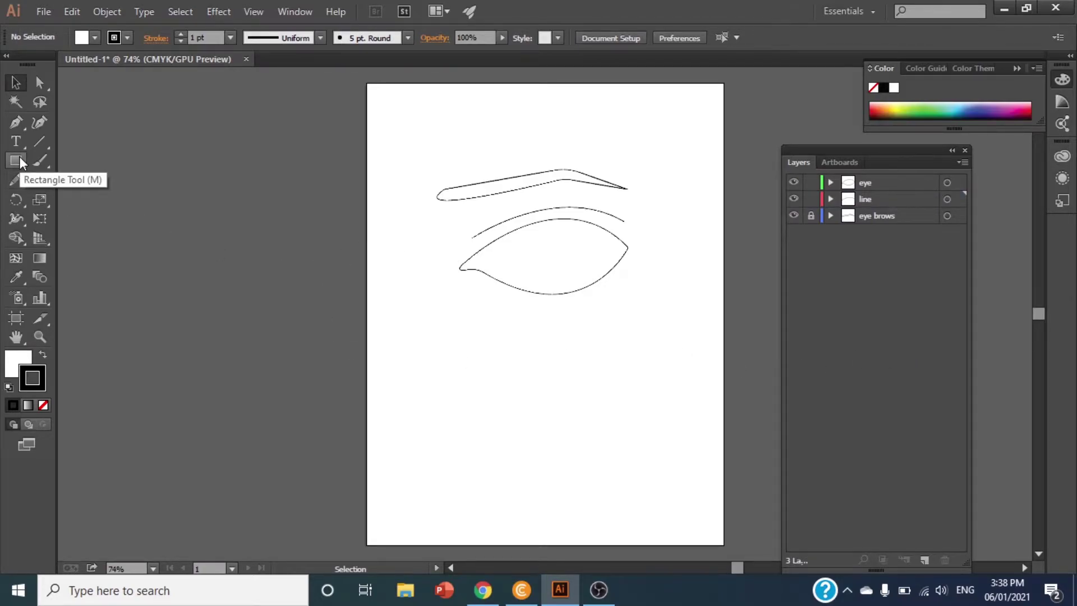
{"action": "left_click_drag", "start_coordinate": [19, 157], "coordinate": [103, 201]}
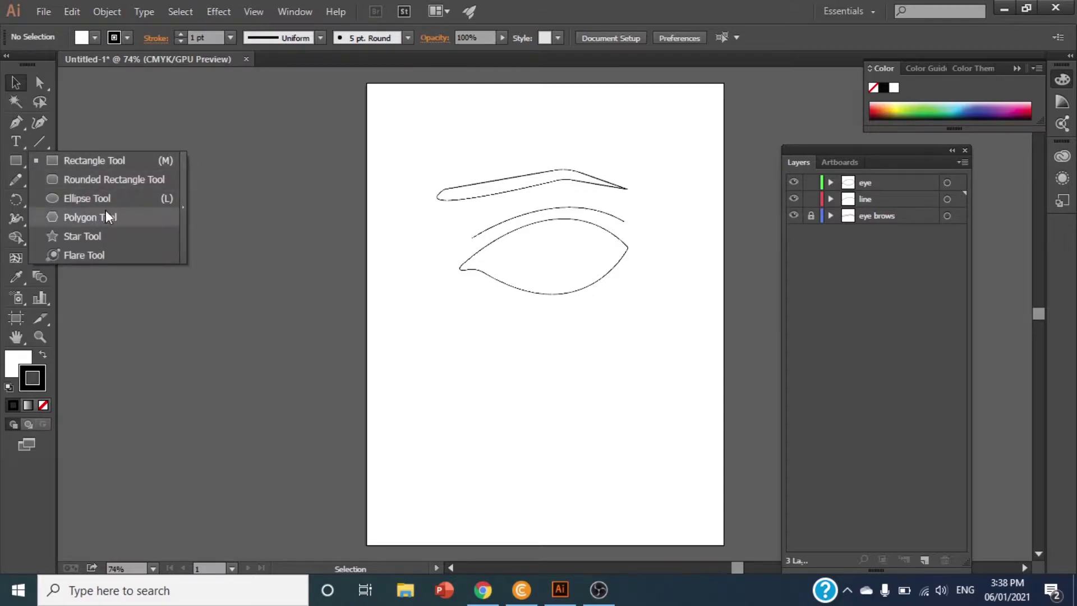
{"action": "left_click", "coordinate": [812, 183]}
{"action": "left_click", "coordinate": [811, 199]}
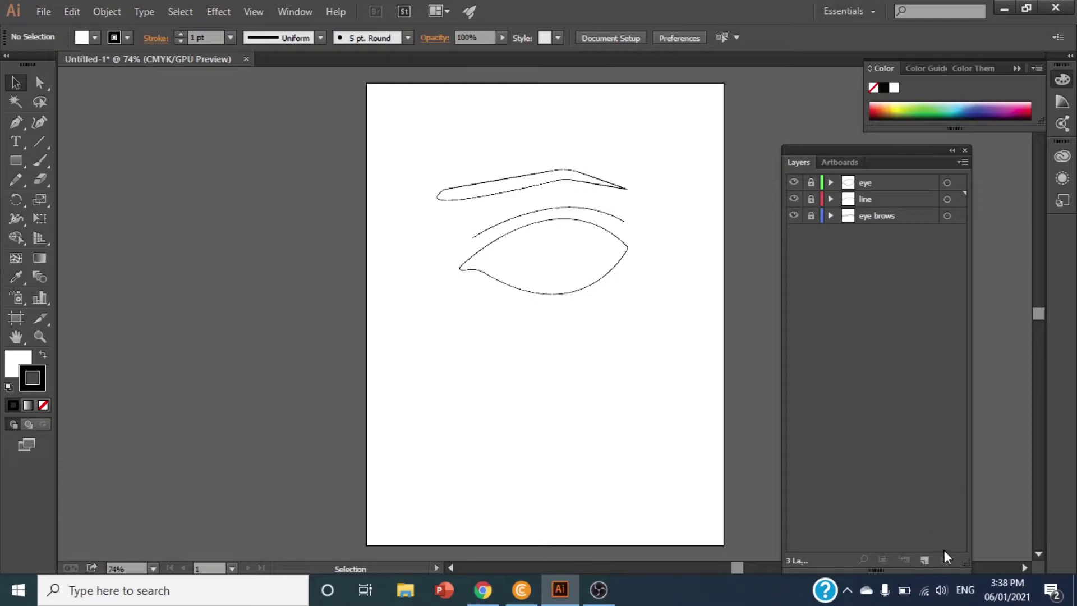
{"action": "left_click", "coordinate": [874, 182]}
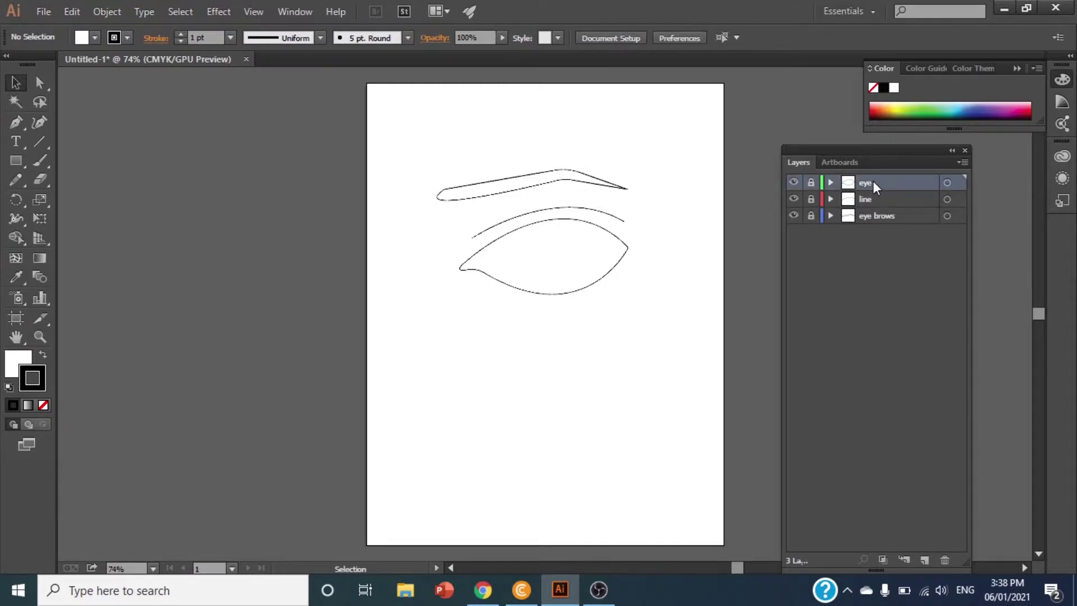
Step: Add Layer 4 and draw an ellipse inside the eye outline, undoing a stray rectangle
{"action": "left_click", "coordinate": [924, 560]}
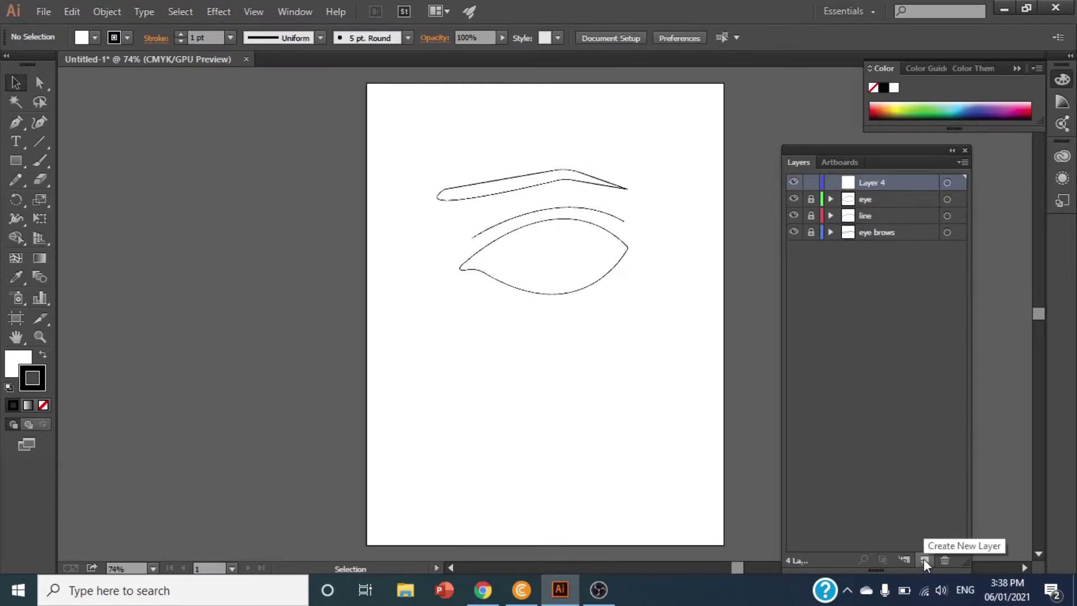
{"action": "left_click", "coordinate": [18, 159]}
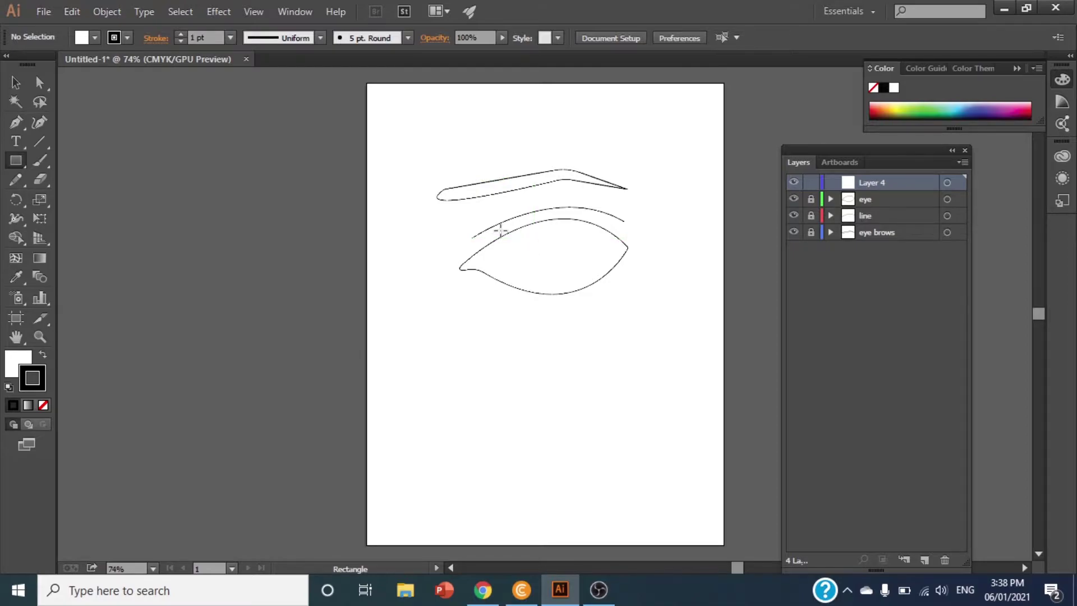
{"action": "left_click_drag", "start_coordinate": [501, 229], "coordinate": [580, 268]}
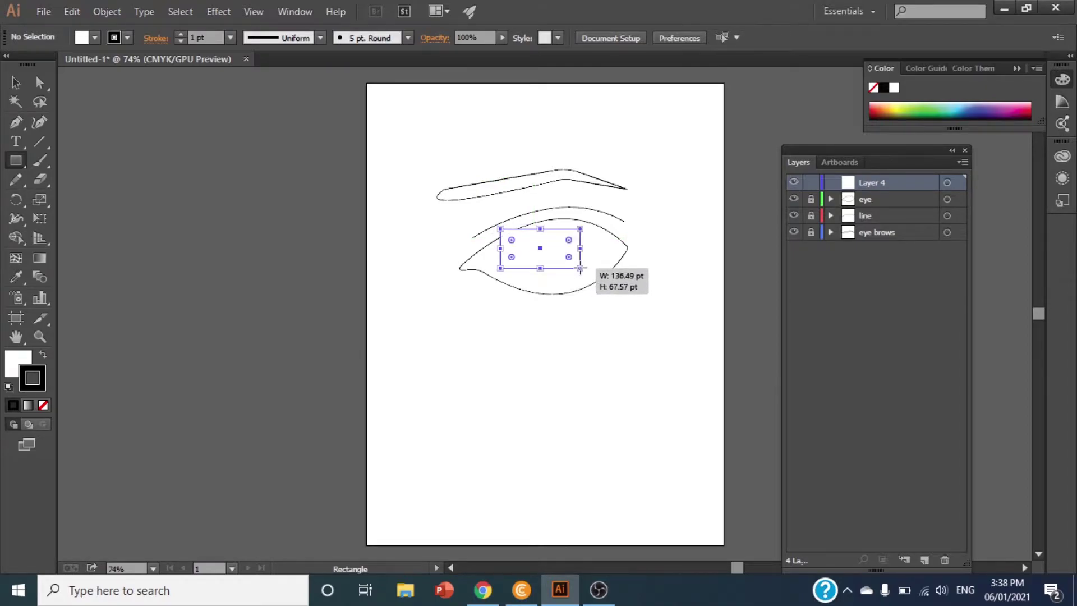
{"action": "key", "text": "ctrl+z"}
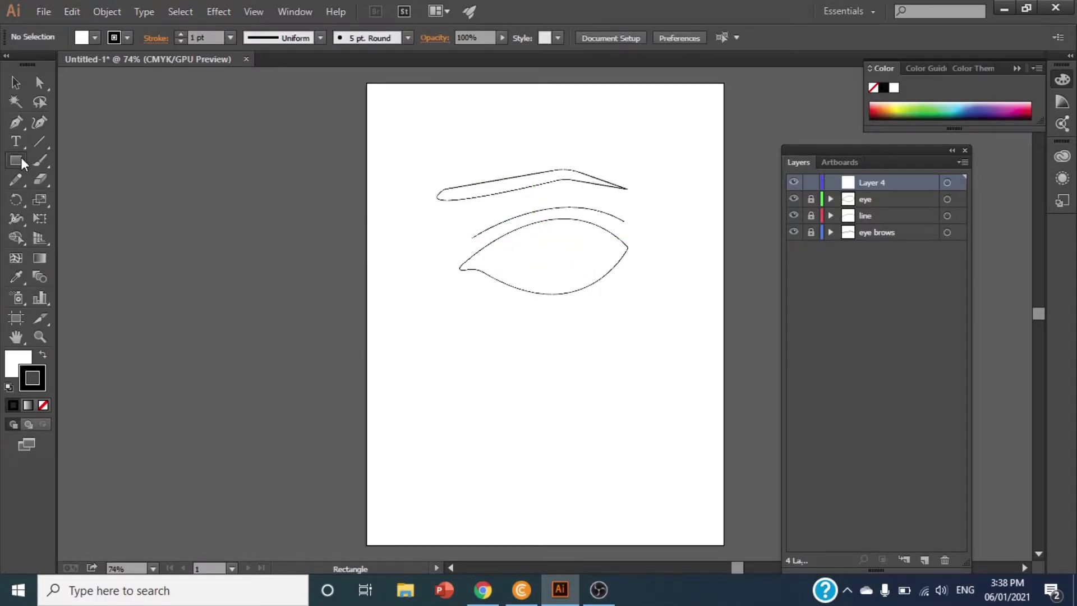
{"action": "left_click_drag", "start_coordinate": [21, 157], "coordinate": [87, 194]}
{"action": "left_click_drag", "start_coordinate": [506, 233], "coordinate": [583, 289]}
Step: Reposition the ellipse within the eye and widen it
{"action": "left_click", "coordinate": [16, 83]}
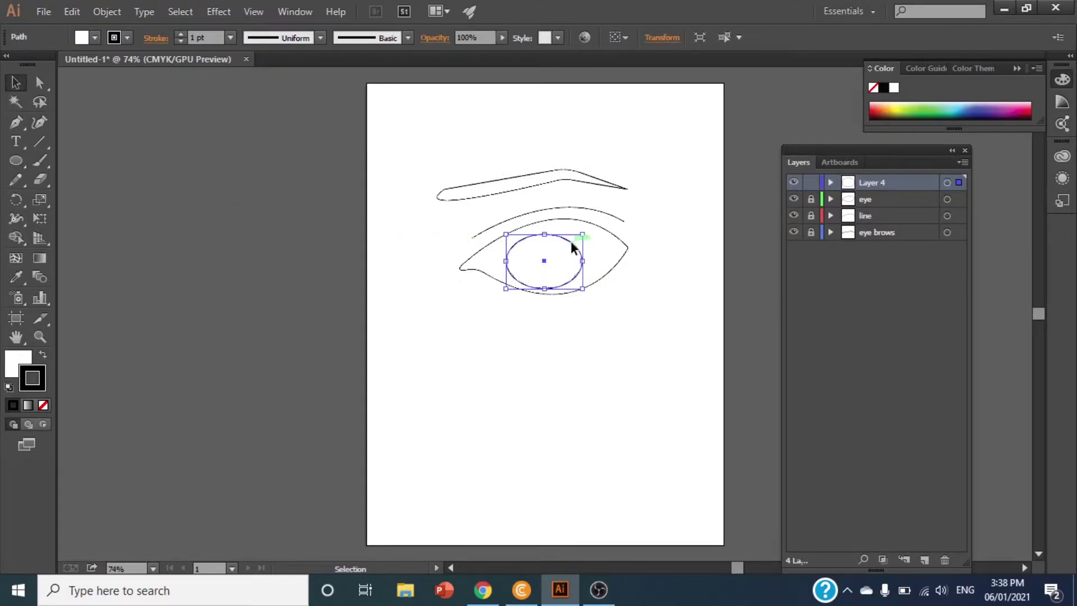
{"action": "mouse_move", "coordinate": [572, 241]}
{"action": "left_mouse_down"}
{"action": "mouse_move", "coordinate": [575, 220]}
{"action": "mouse_move", "coordinate": [692, 270]}
{"action": "mouse_move", "coordinate": [758, 339]}
{"action": "left_mouse_up"}
{"action": "left_click", "coordinate": [40, 337]}
{"action": "left_click", "coordinate": [15, 85]}
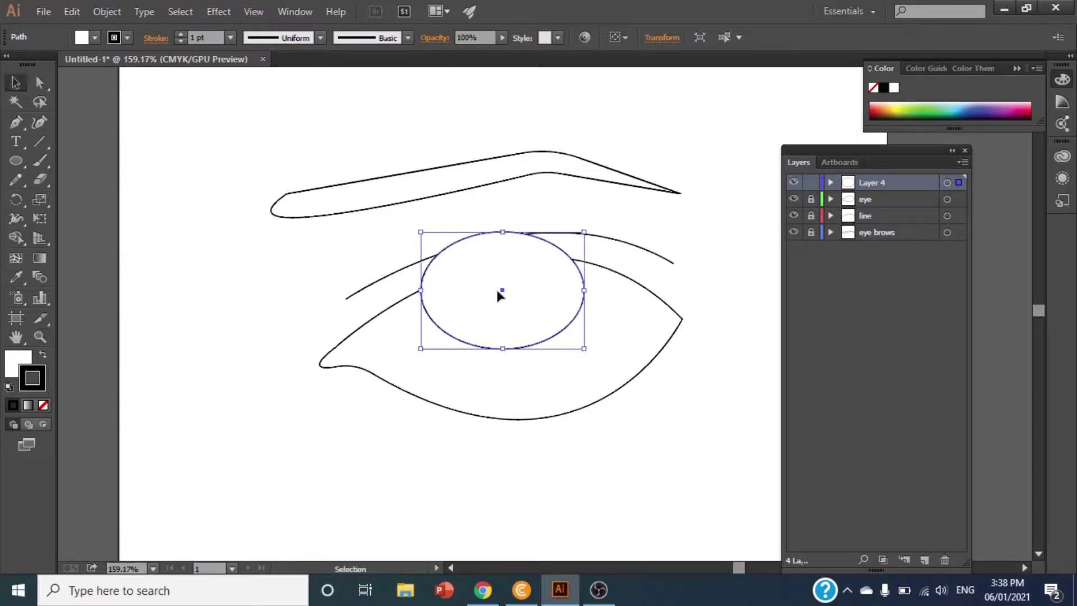
{"action": "mouse_move", "coordinate": [549, 335]}
{"action": "left_mouse_down"}
{"action": "mouse_move", "coordinate": [565, 357]}
{"action": "mouse_move", "coordinate": [518, 391]}
{"action": "left_mouse_up"}
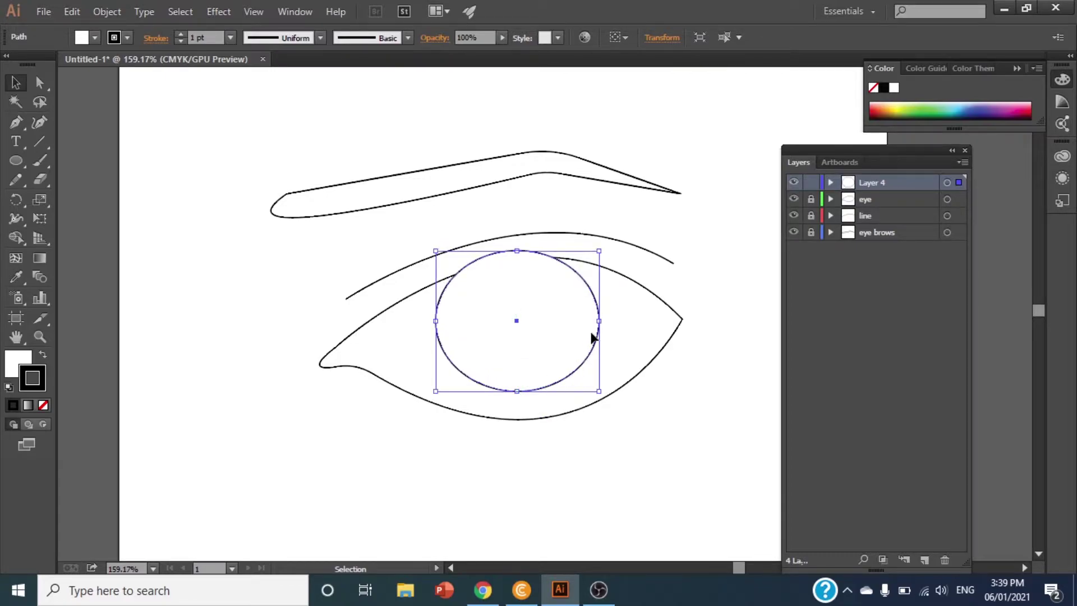
{"action": "left_click_drag", "start_coordinate": [598, 321], "coordinate": [610, 321]}
{"action": "left_click_drag", "start_coordinate": [540, 276], "coordinate": [535, 272]}
Step: Drag the ellipse's top anchor down to flatten it under the upper lid
{"action": "key", "text": "ctrl+shift+F9"}
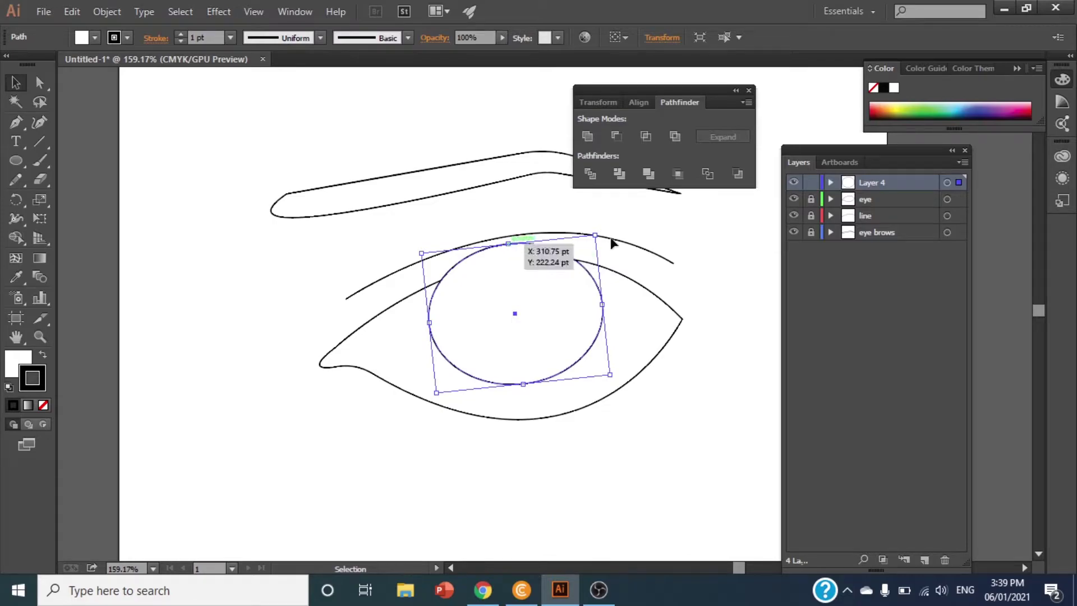
{"action": "left_click", "coordinate": [788, 264]}
{"action": "left_click", "coordinate": [40, 83]}
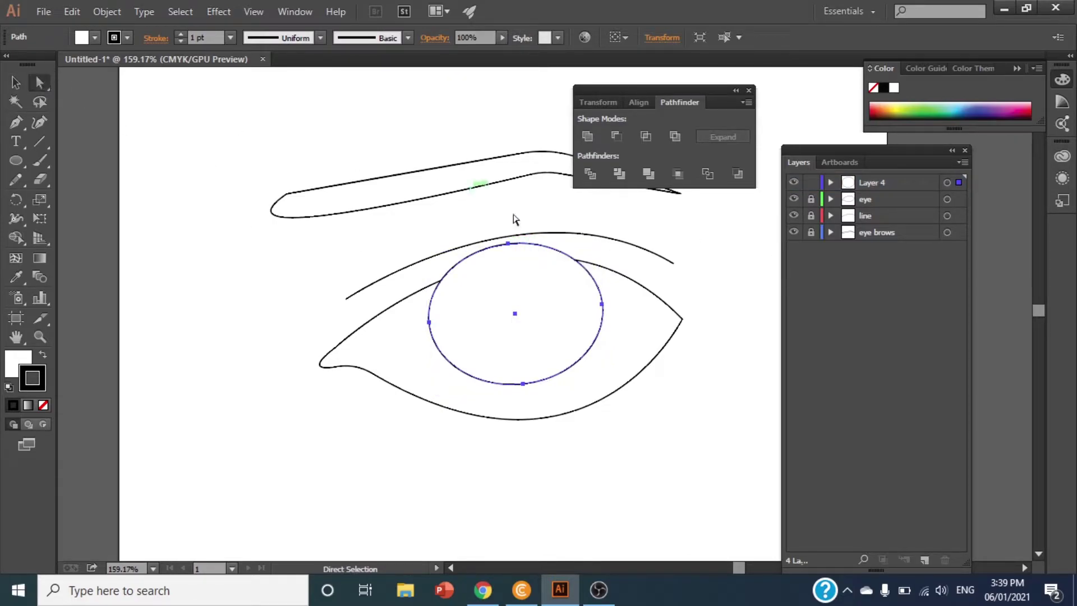
{"action": "left_click", "coordinate": [509, 245]}
{"action": "left_click_drag", "start_coordinate": [508, 246], "coordinate": [509, 257]}
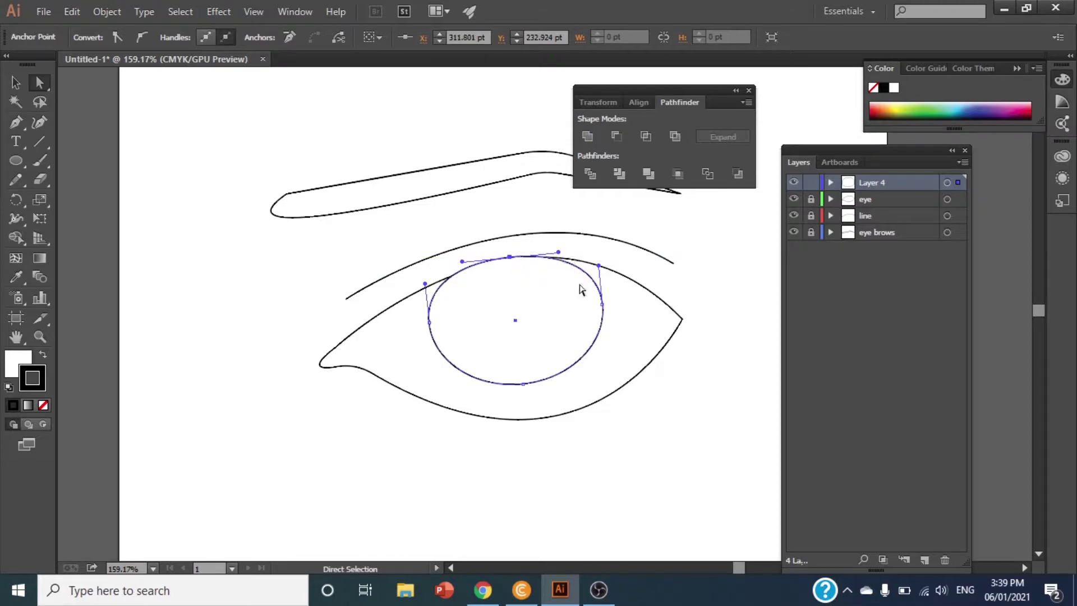
Step: Add a small pupil circle, then create a layer named 'eye inner' above the eye layer
{"action": "left_click_drag", "start_coordinate": [550, 344], "coordinate": [561, 353]}
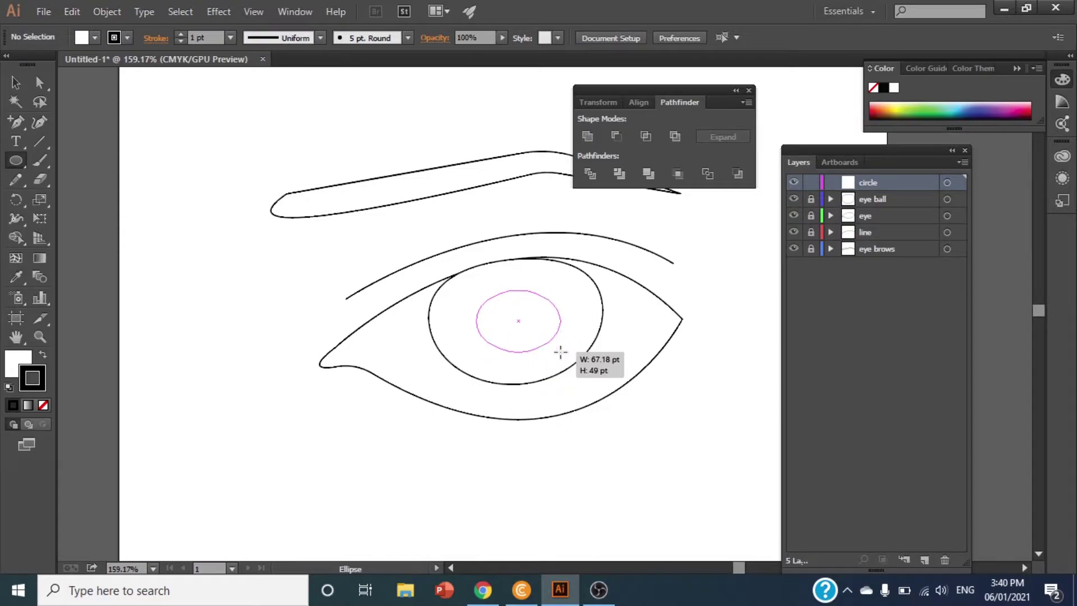
{"action": "left_click", "coordinate": [876, 221]}
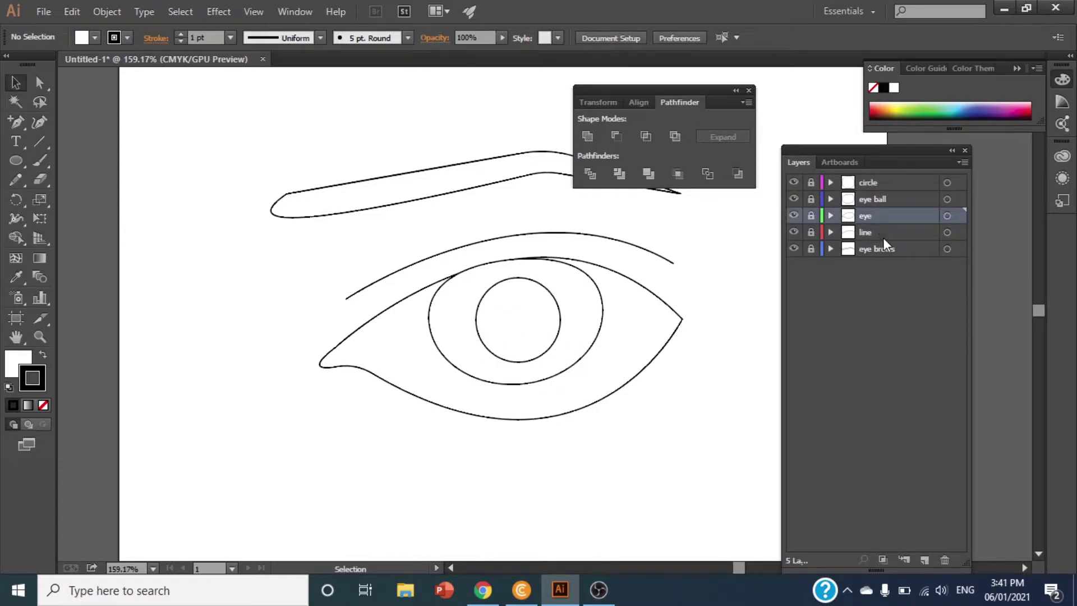
{"action": "left_click", "coordinate": [926, 560]}
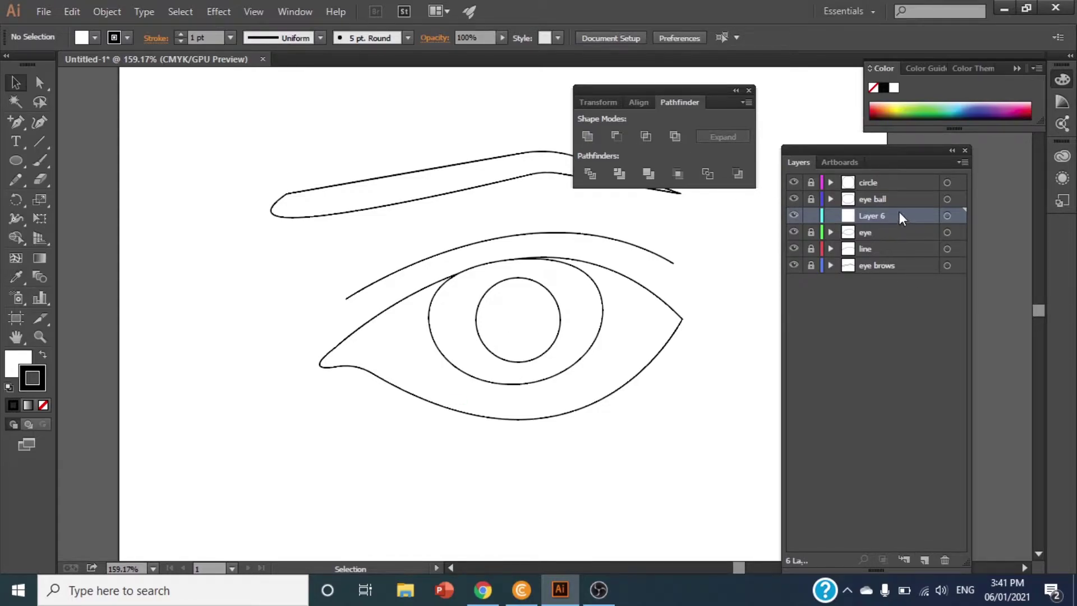
{"action": "double_click", "coordinate": [877, 213]}
{"action": "type", "text": "eye inner'"}
{"action": "key", "text": "Return"}
{"action": "key", "text": "backslash"}
Step: Trace a curved inner contour just inside the eye outline, then lock the 'eye inner' layer
{"action": "left_click_drag", "start_coordinate": [519, 321], "coordinate": [214, 320]}
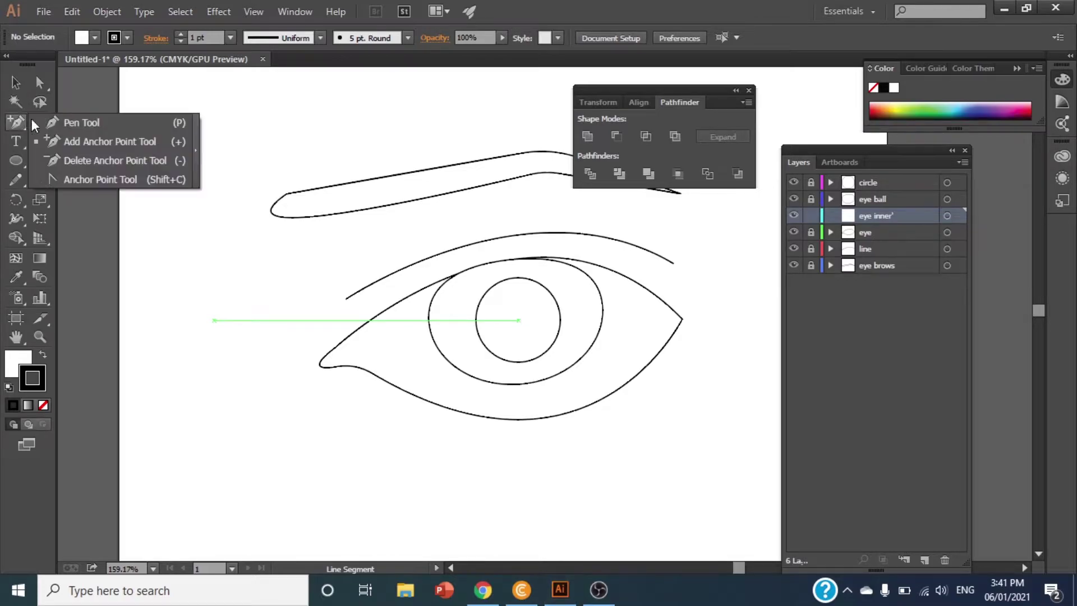
{"action": "left_click_drag", "start_coordinate": [16, 123], "coordinate": [56, 120]}
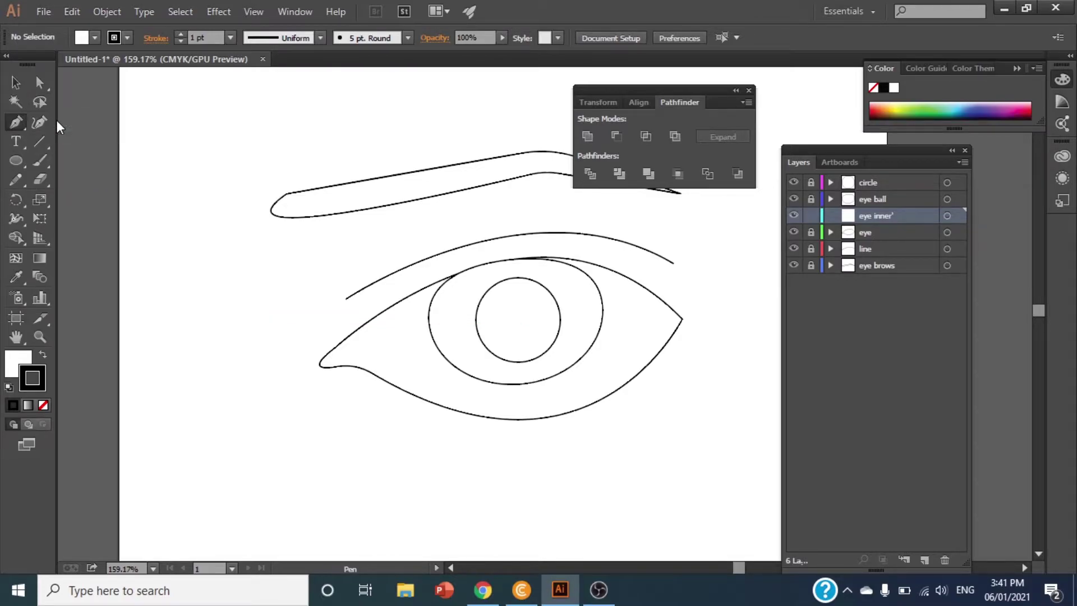
{"action": "left_click", "coordinate": [390, 307]}
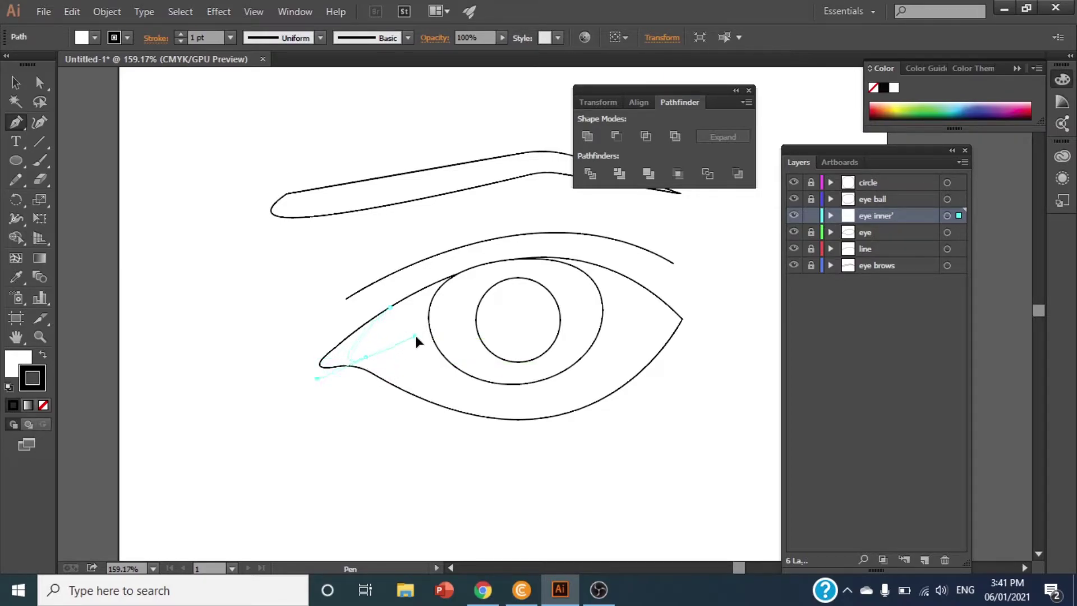
{"action": "mouse_move", "coordinate": [422, 354]}
{"action": "left_mouse_down"}
{"action": "mouse_move", "coordinate": [426, 345]}
{"action": "mouse_move", "coordinate": [367, 362]}
{"action": "left_mouse_up"}
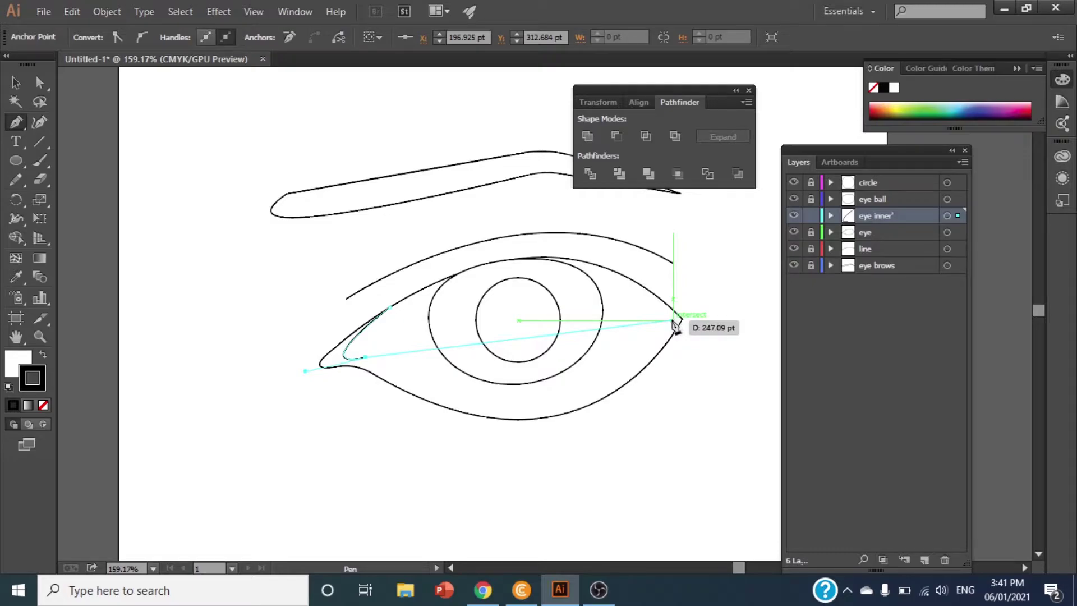
{"action": "mouse_move", "coordinate": [670, 320]}
{"action": "left_mouse_down"}
{"action": "mouse_move", "coordinate": [744, 156]}
{"action": "mouse_move", "coordinate": [783, 144]}
{"action": "left_mouse_up"}
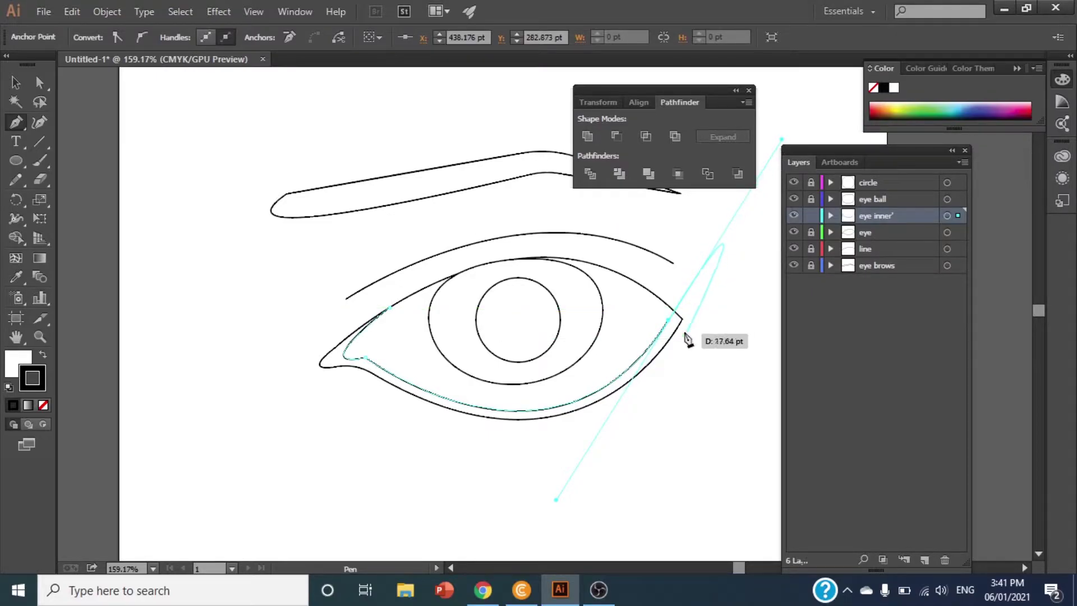
{"action": "left_click", "coordinate": [670, 323]}
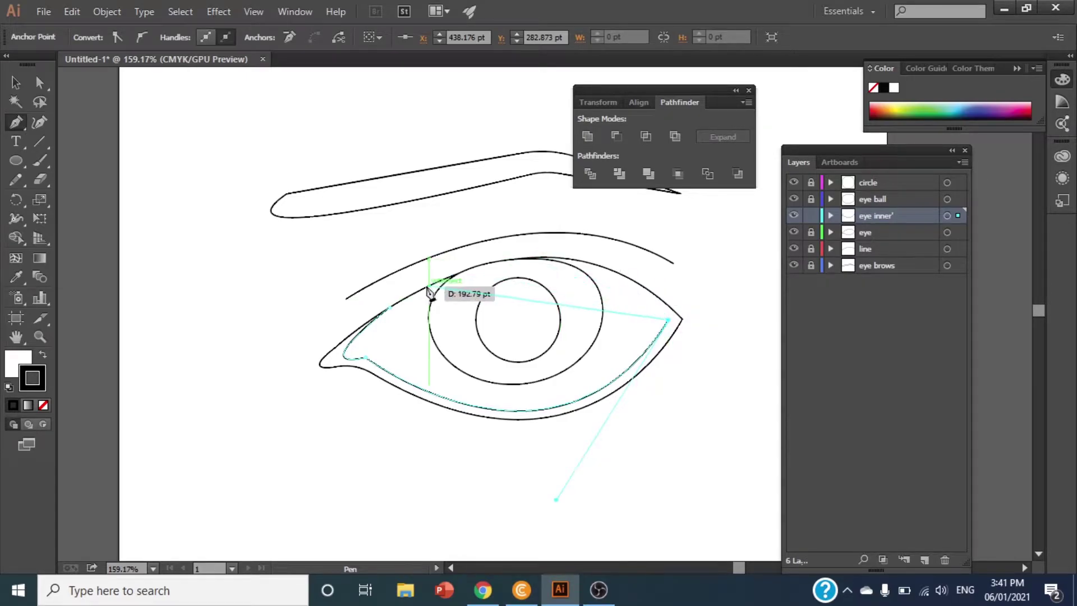
{"action": "left_click_drag", "start_coordinate": [391, 308], "coordinate": [304, 371]}
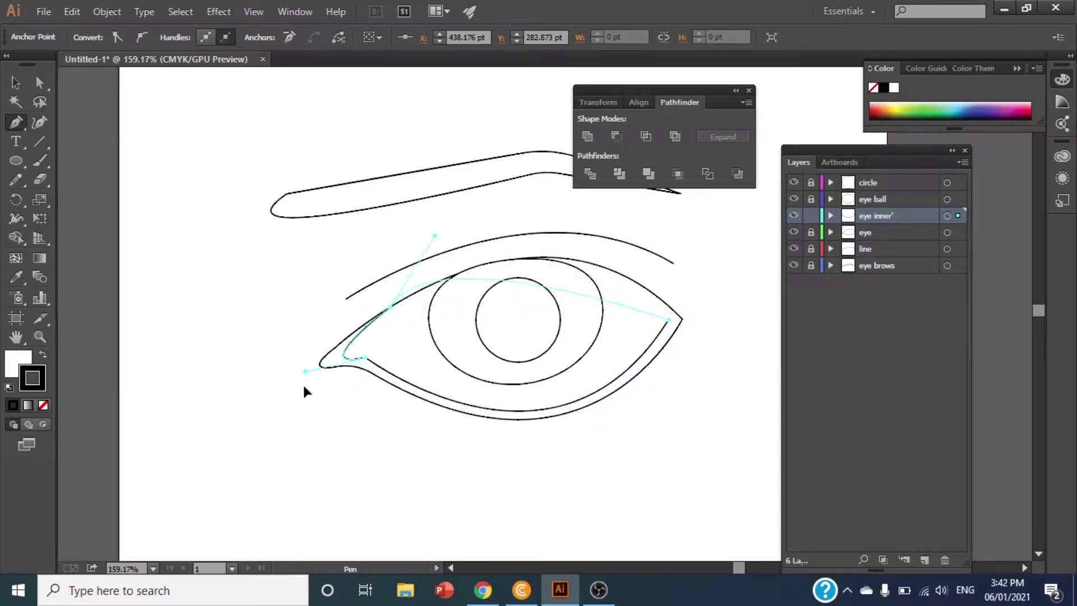
{"action": "mouse_move", "coordinate": [205, 402]}
{"action": "left_mouse_down"}
{"action": "mouse_move", "coordinate": [181, 410]}
{"action": "mouse_move", "coordinate": [189, 430]}
{"action": "left_mouse_up"}
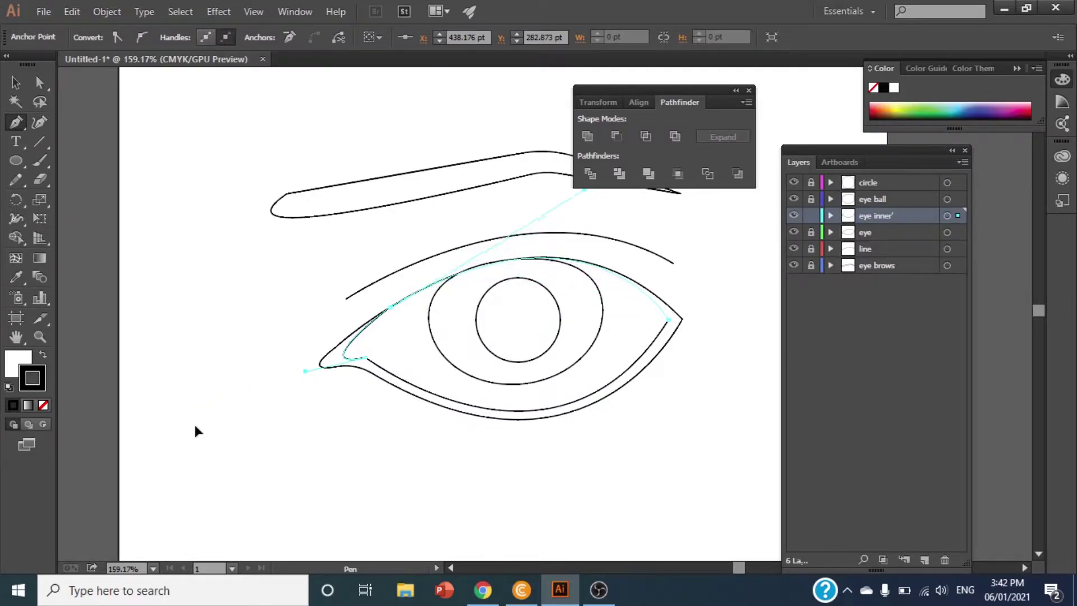
{"action": "left_click_drag", "start_coordinate": [196, 430], "coordinate": [195, 429]}
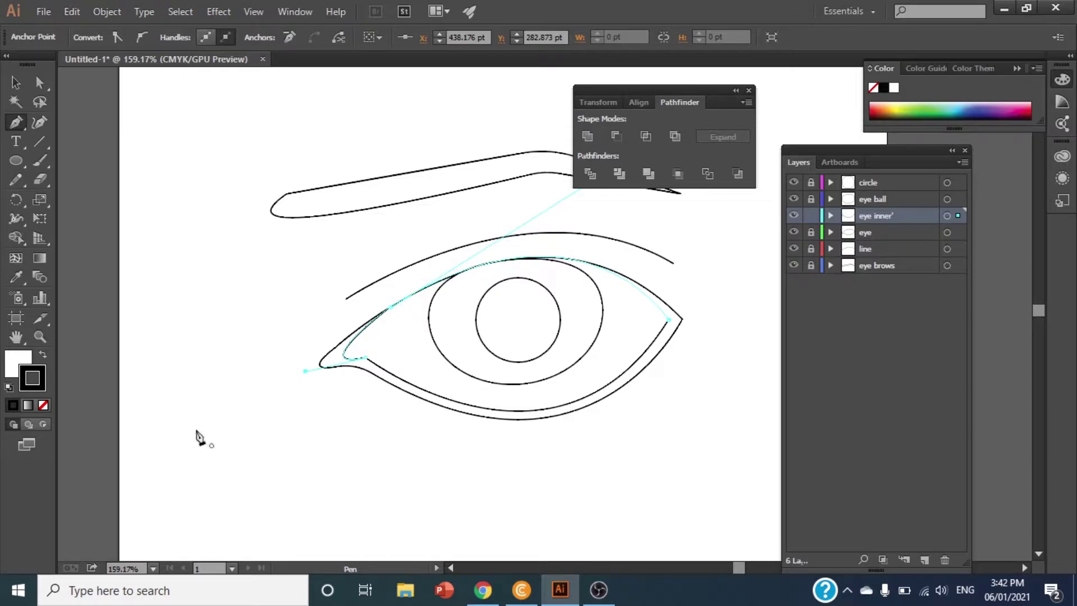
{"action": "left_click", "coordinate": [817, 216]}
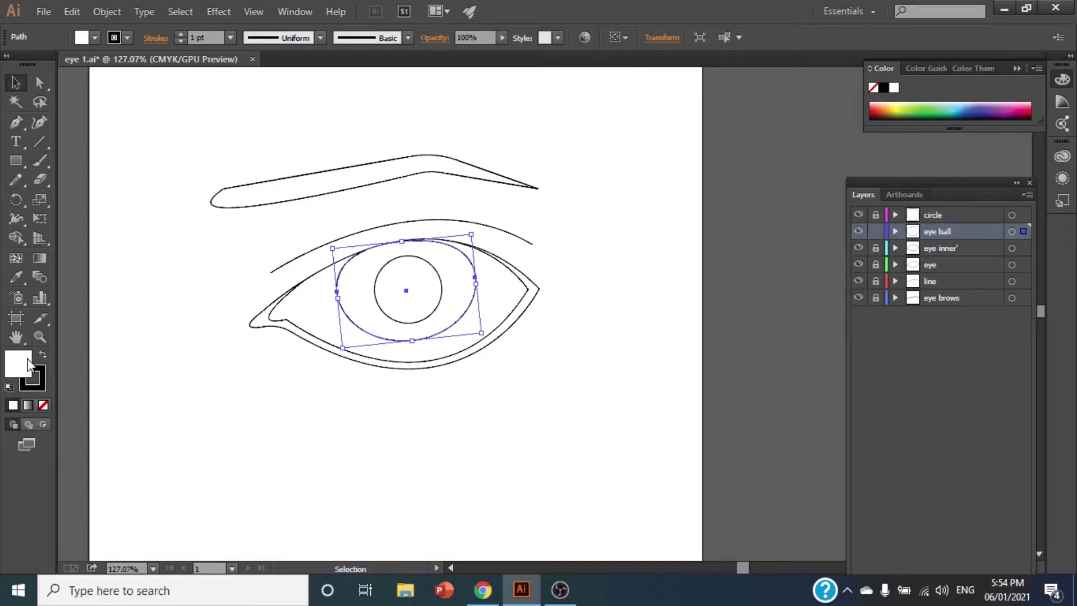
Step: Fill the eye ball iris with blue 476D96 and lock its layer
{"action": "double_click", "coordinate": [27, 362]}
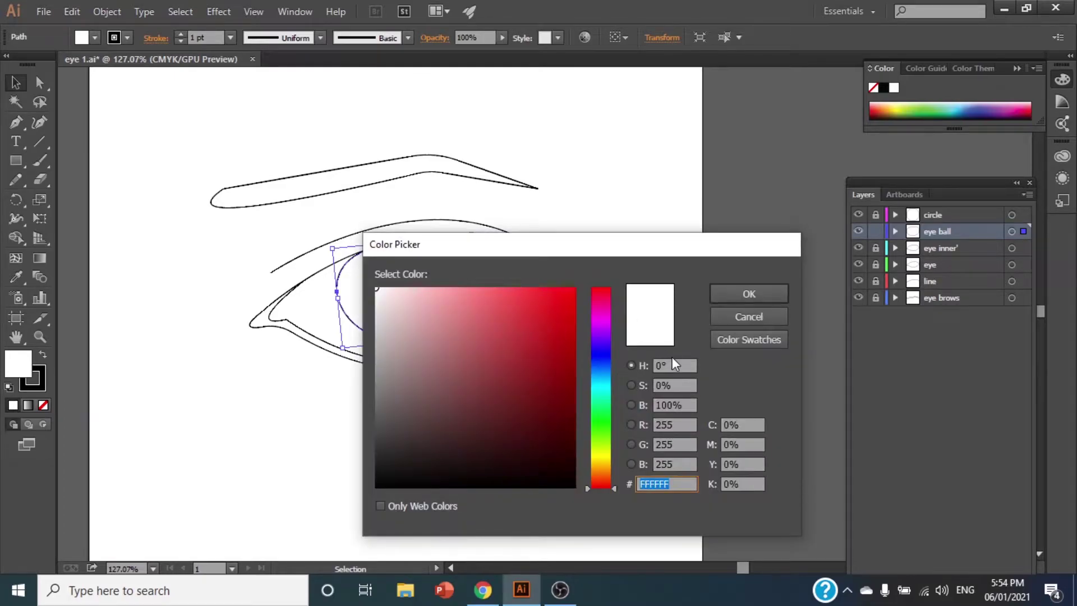
{"action": "left_click", "coordinate": [609, 371]}
{"action": "left_click", "coordinate": [524, 319]}
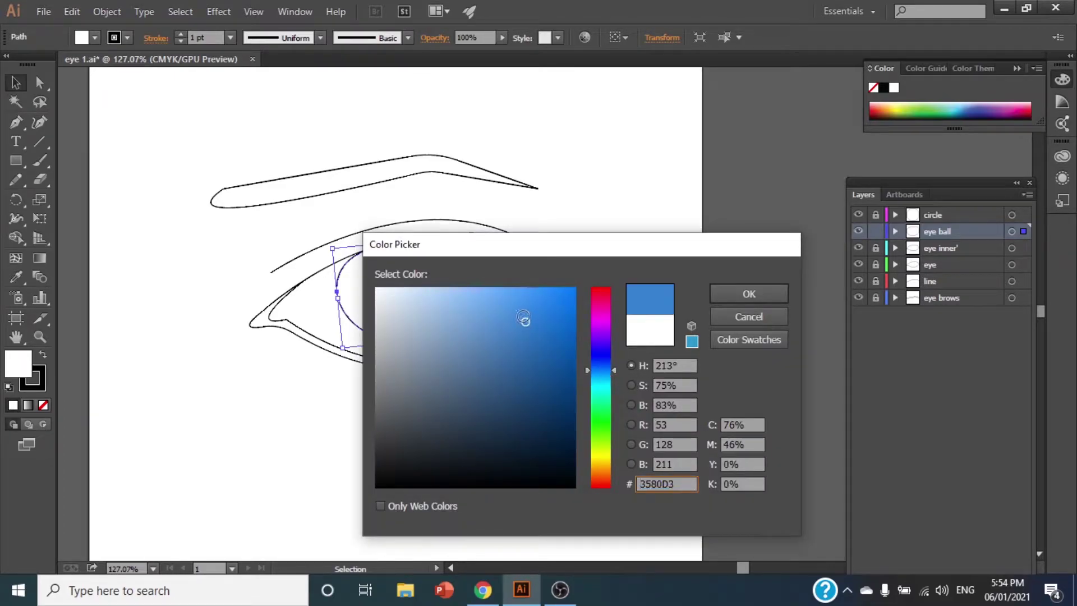
{"action": "left_click", "coordinate": [426, 335]}
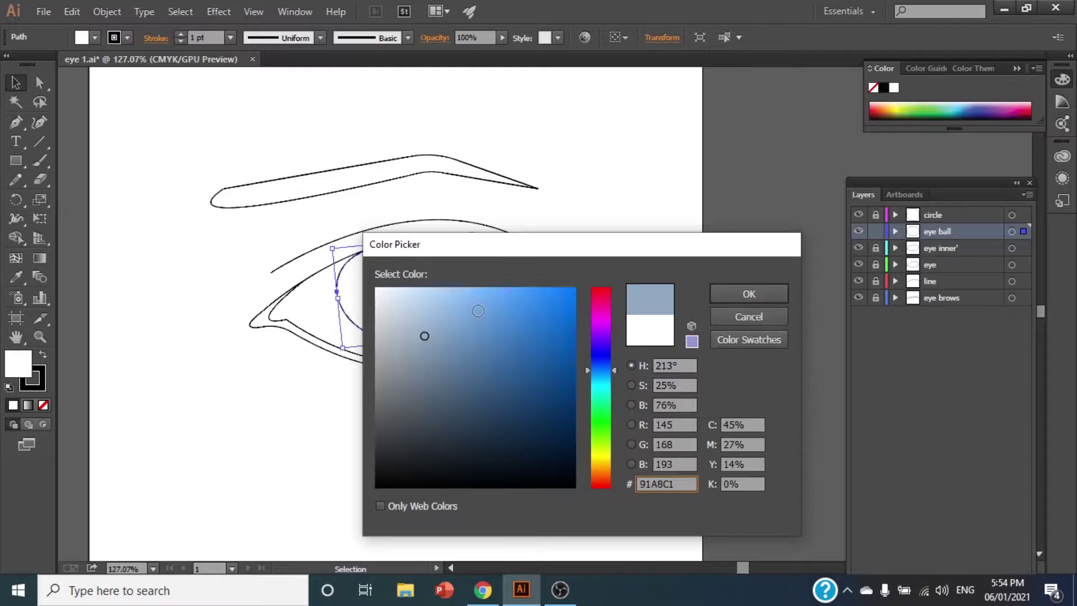
{"action": "left_click", "coordinate": [481, 365]}
{"action": "left_click_drag", "start_coordinate": [481, 366], "coordinate": [483, 368]}
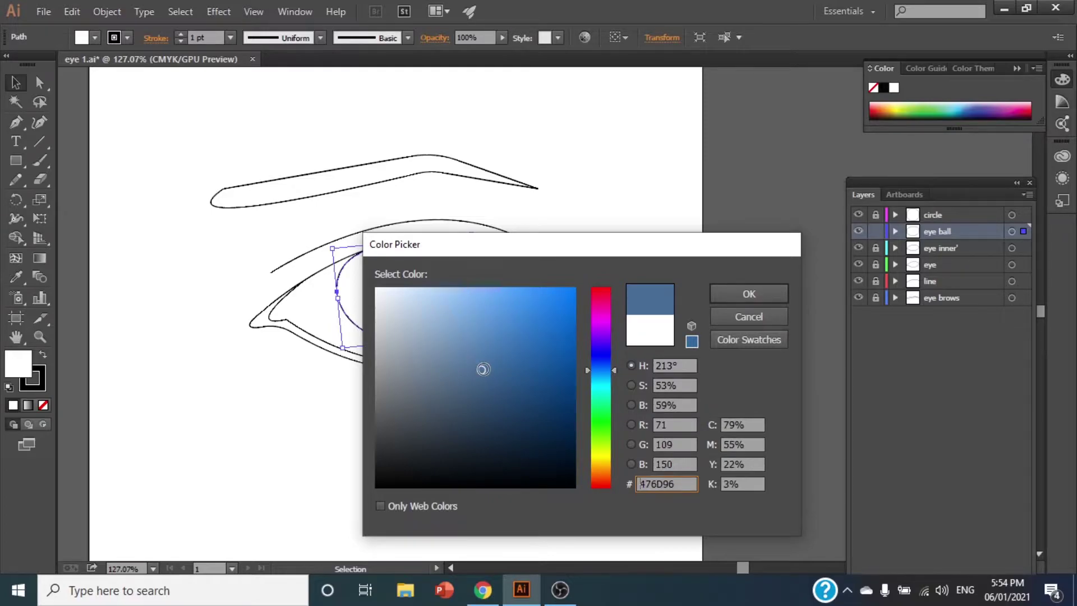
{"action": "left_click", "coordinate": [730, 285]}
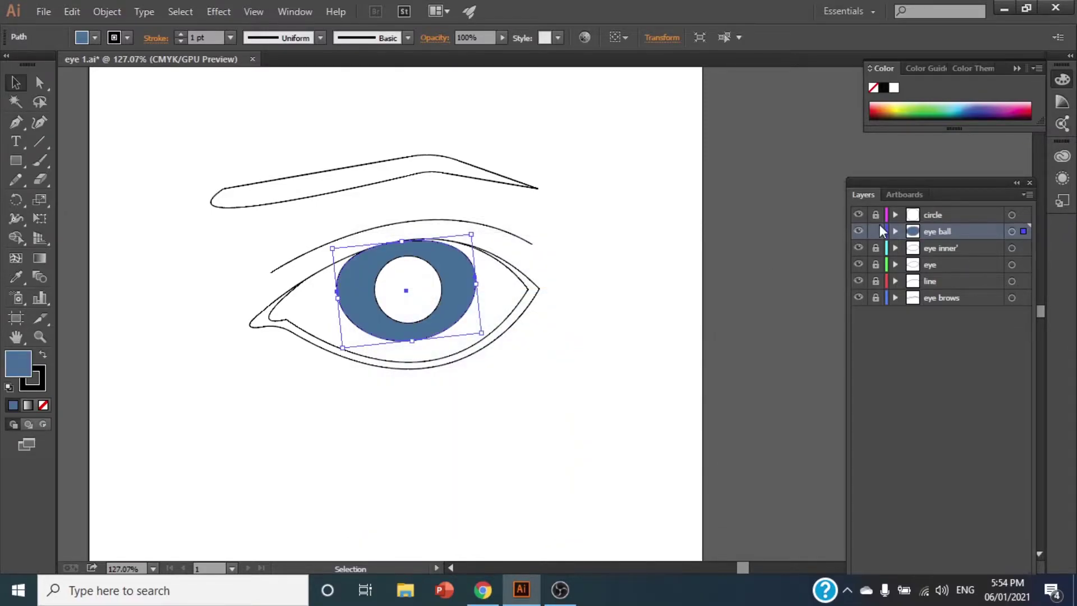
{"action": "left_click", "coordinate": [876, 232]}
Step: Fill the pupil circle near-black and lock the circle layer
{"action": "left_click", "coordinate": [937, 218]}
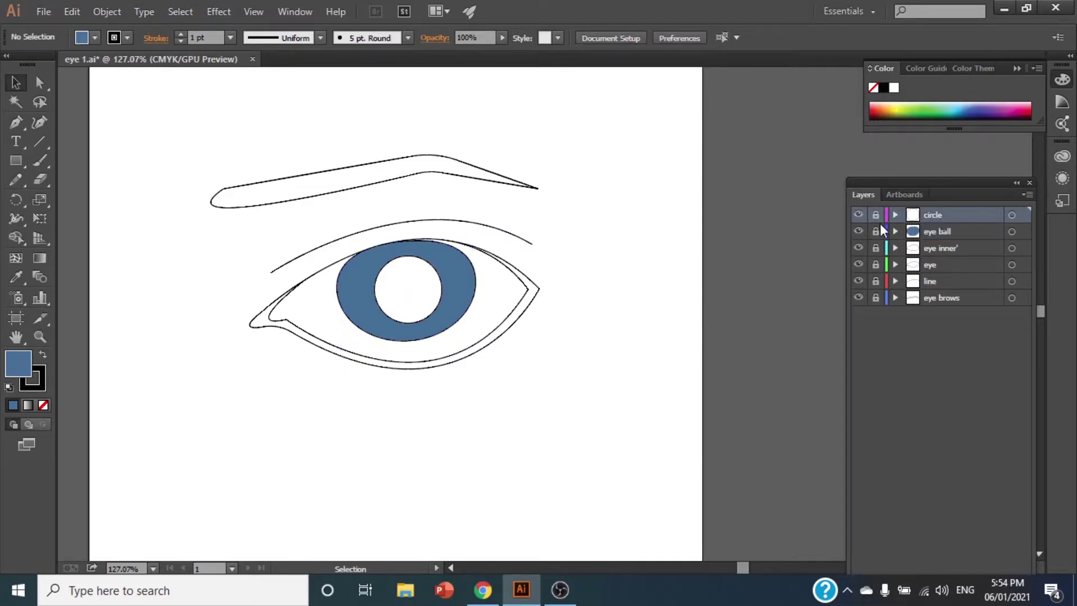
{"action": "left_click", "coordinate": [421, 324]}
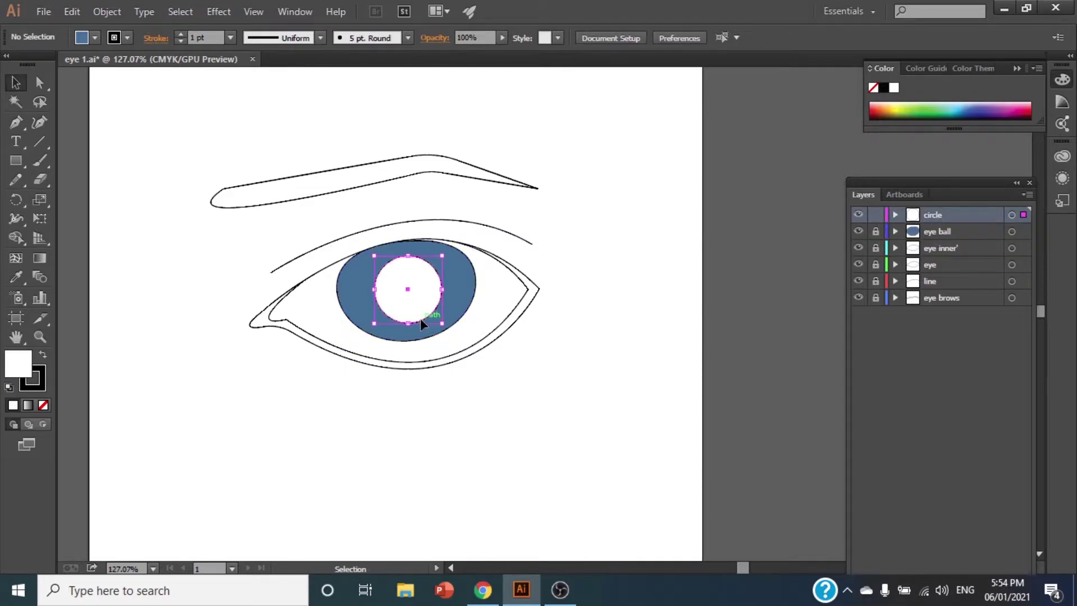
{"action": "double_click", "coordinate": [22, 373]}
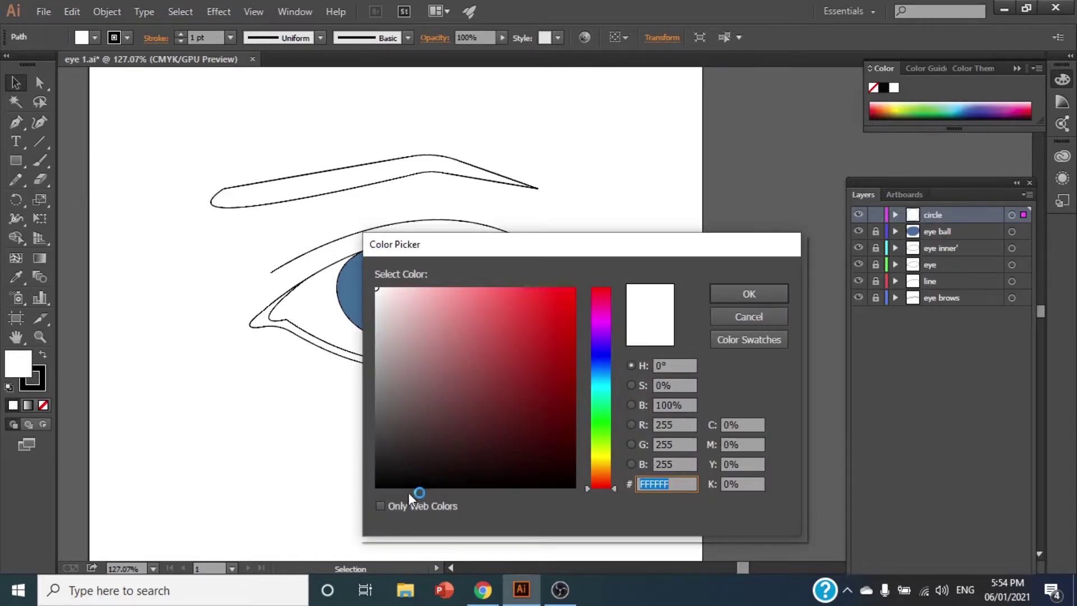
{"action": "left_click", "coordinate": [402, 483]}
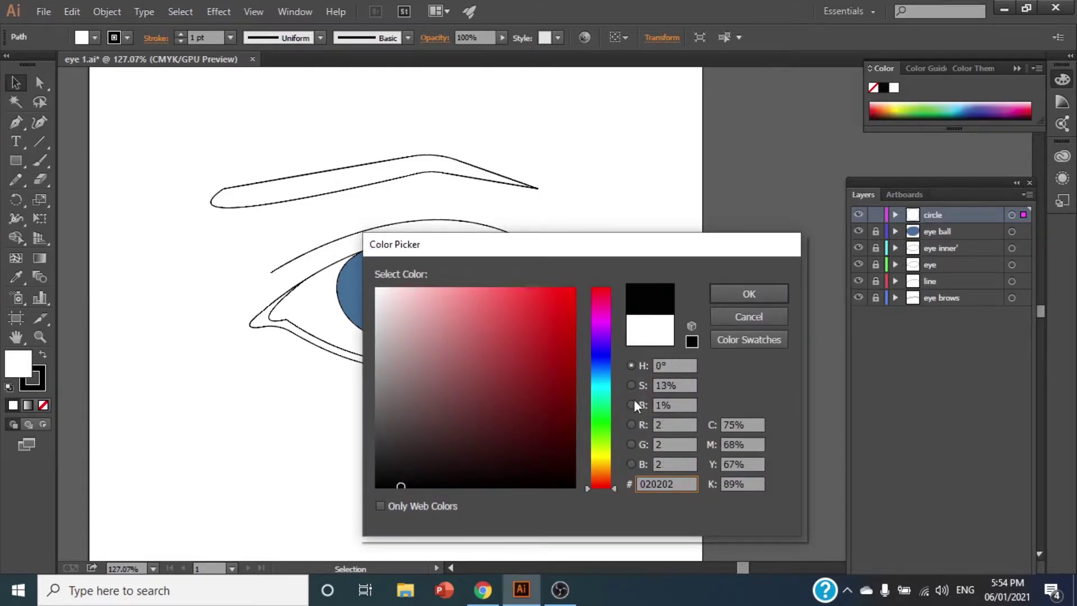
{"action": "left_click", "coordinate": [727, 297]}
{"action": "left_click", "coordinate": [876, 215]}
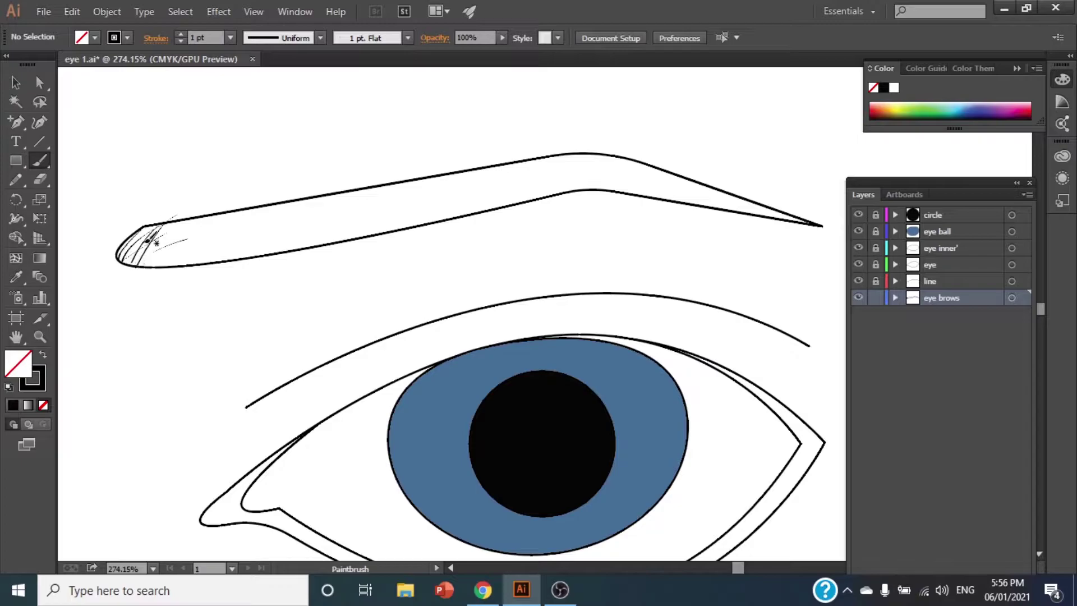
Step: Paint three hatch strokes at the eyebrow's inner end and select just those strokes
{"action": "left_click_drag", "start_coordinate": [142, 263], "coordinate": [171, 223]}
{"action": "left_click_drag", "start_coordinate": [170, 265], "coordinate": [220, 221]}
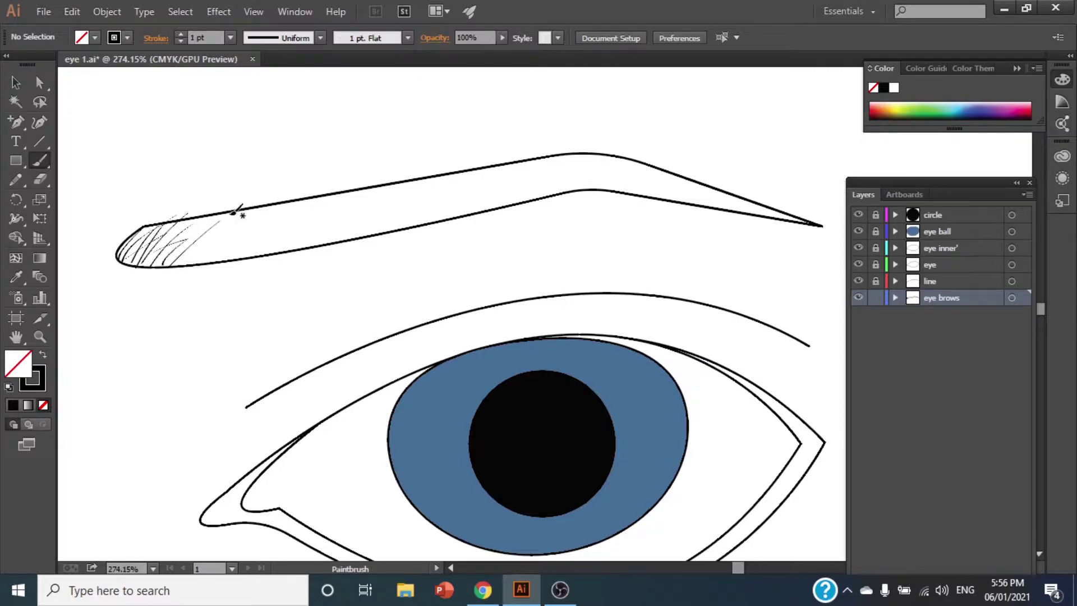
{"action": "left_click_drag", "start_coordinate": [214, 267], "coordinate": [301, 205]}
{"action": "left_click", "coordinate": [16, 83]}
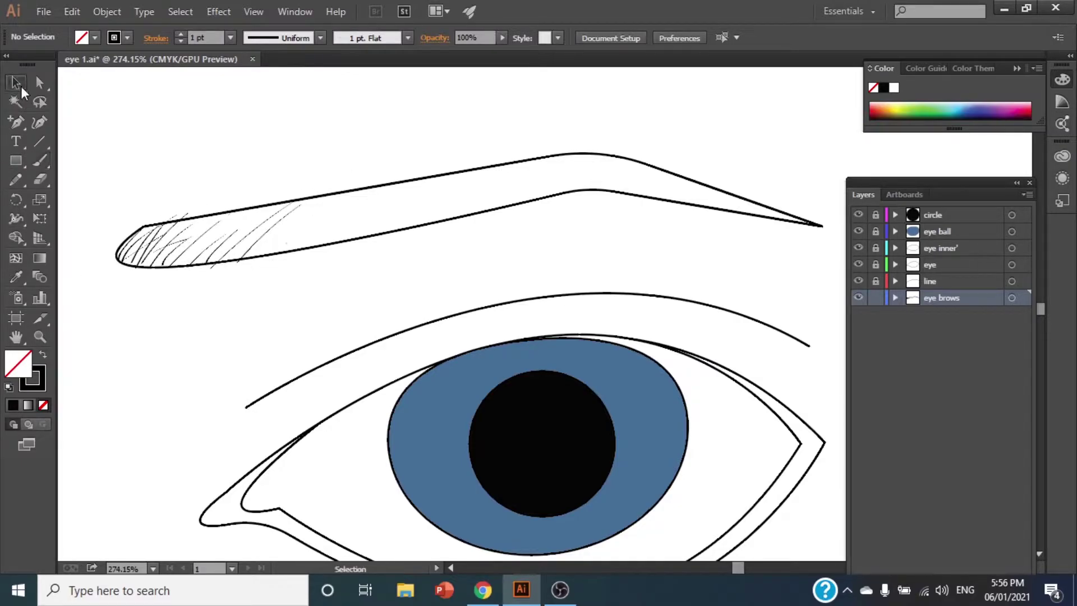
{"action": "left_click", "coordinate": [265, 224]}
{"action": "left_click", "coordinate": [339, 240]}
{"action": "left_click_drag", "start_coordinate": [303, 261], "coordinate": [99, 224]}
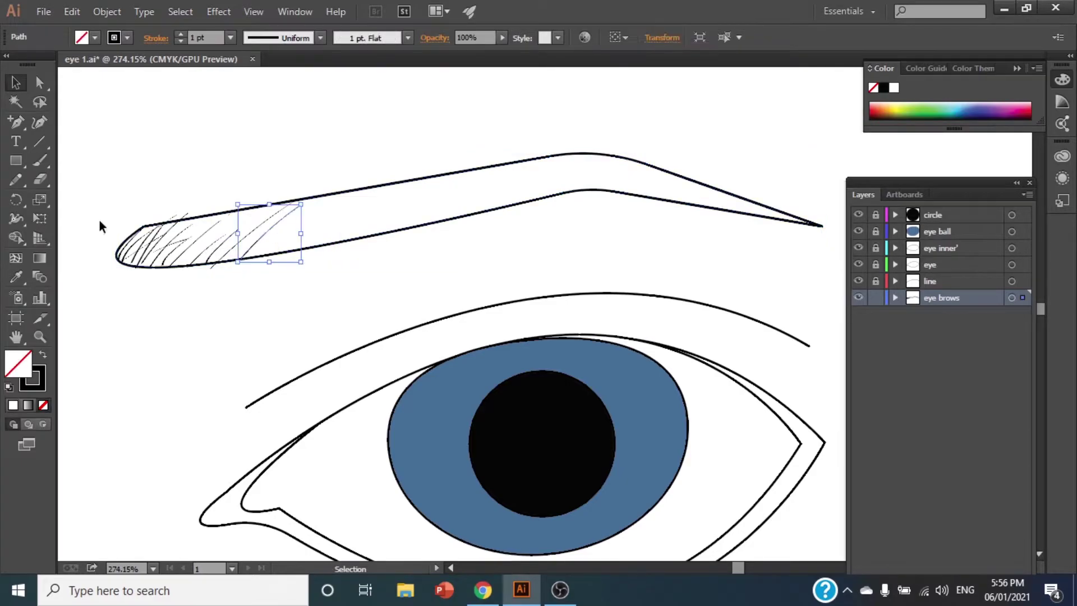
{"action": "left_click", "coordinate": [362, 237], "text": "shift"}
Step: Copy the hatch strokes further along the brow and tilt them to follow the arch
{"action": "left_click_drag", "start_coordinate": [274, 230], "coordinate": [417, 202]}
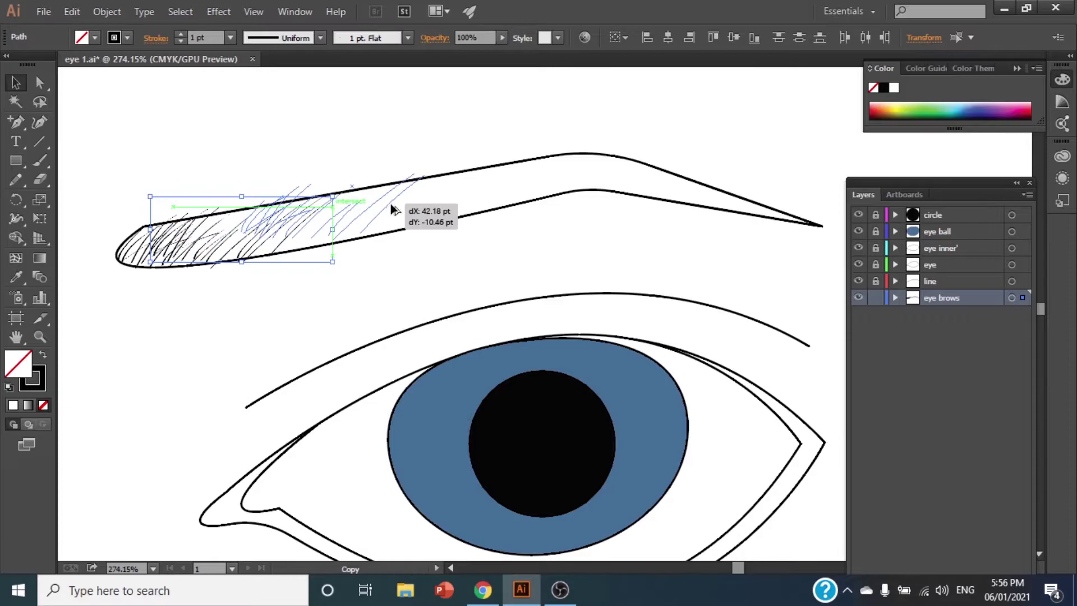
{"action": "left_click", "coordinate": [355, 210]}
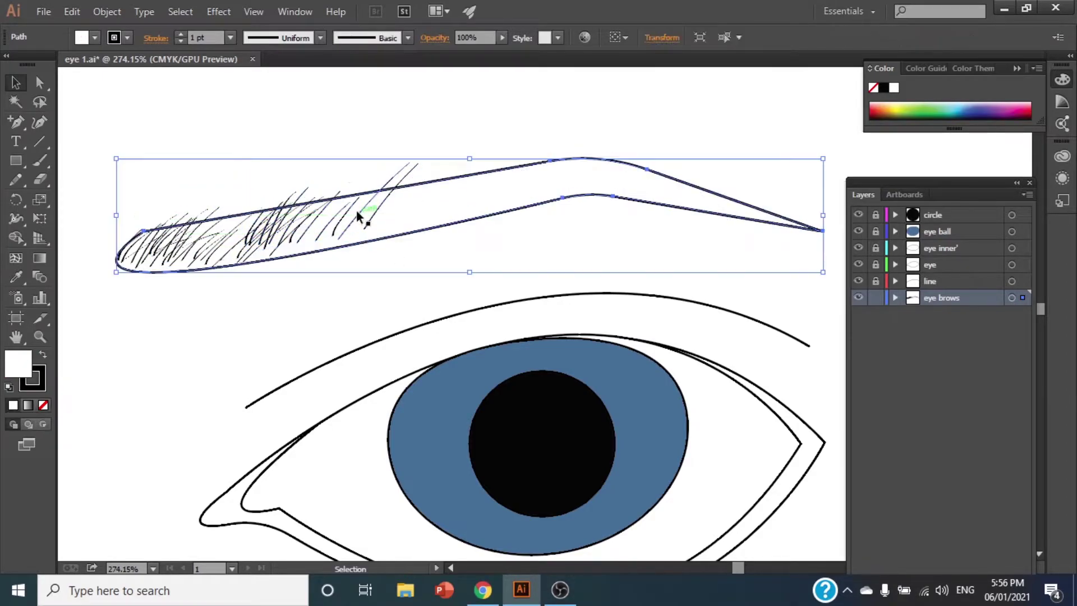
{"action": "left_click", "coordinate": [392, 199]}
{"action": "mouse_move", "coordinate": [243, 182]}
{"action": "left_mouse_down"}
{"action": "mouse_move", "coordinate": [429, 241]}
{"action": "mouse_move", "coordinate": [443, 234]}
{"action": "mouse_move", "coordinate": [430, 244]}
{"action": "mouse_move", "coordinate": [322, 233]}
{"action": "left_mouse_up"}
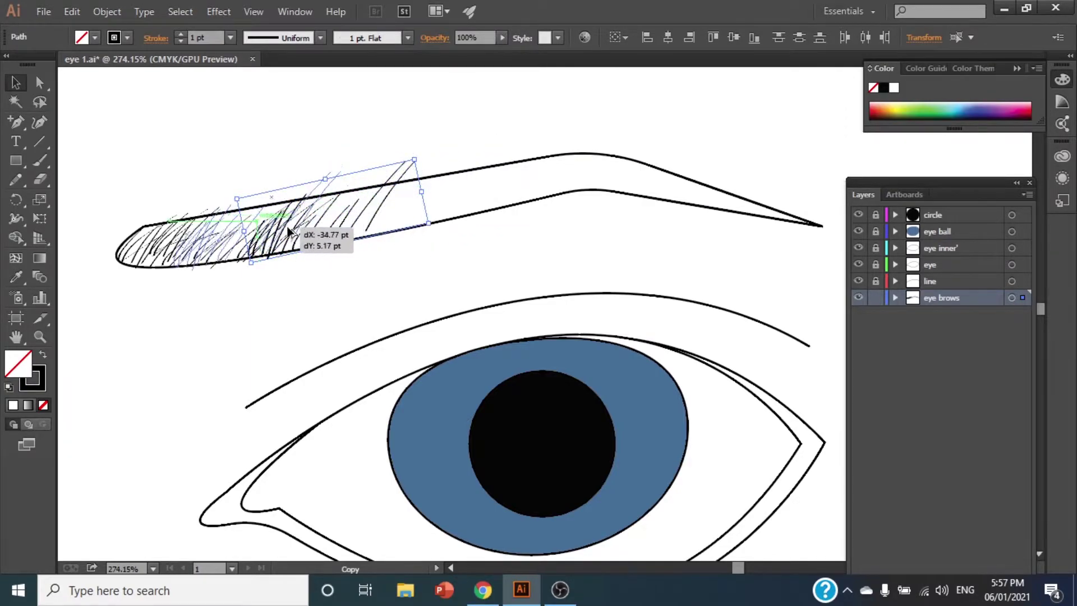
Step: Copy the hatch strokes onto the middle of the brow and stretch them taller
{"action": "left_click_drag", "start_coordinate": [116, 172], "coordinate": [452, 243]}
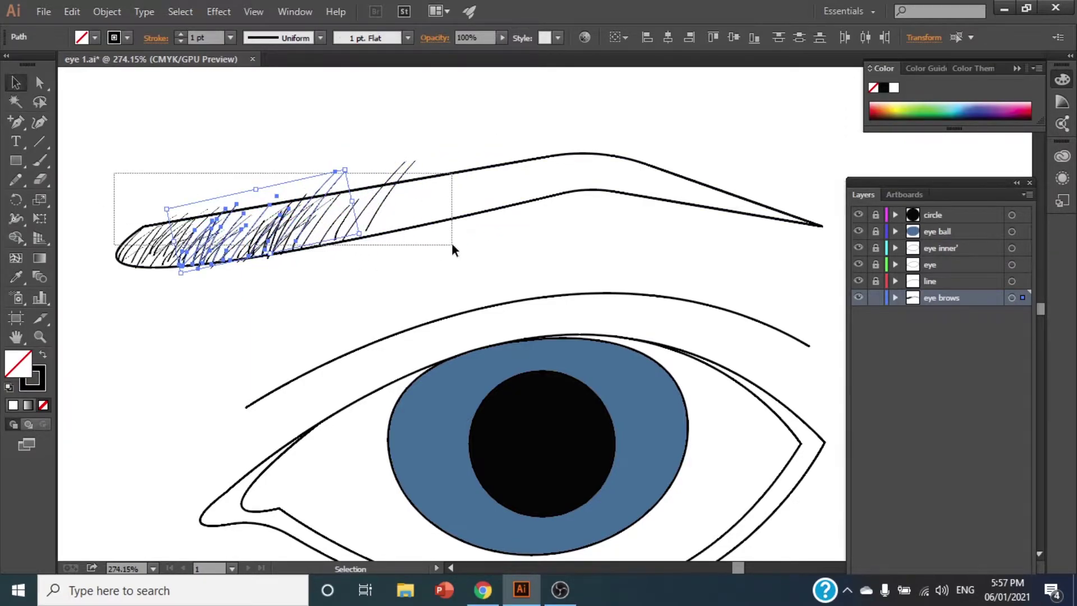
{"action": "left_click", "coordinate": [500, 208], "text": "shift"}
{"action": "left_click_drag", "start_coordinate": [354, 221], "coordinate": [525, 182]}
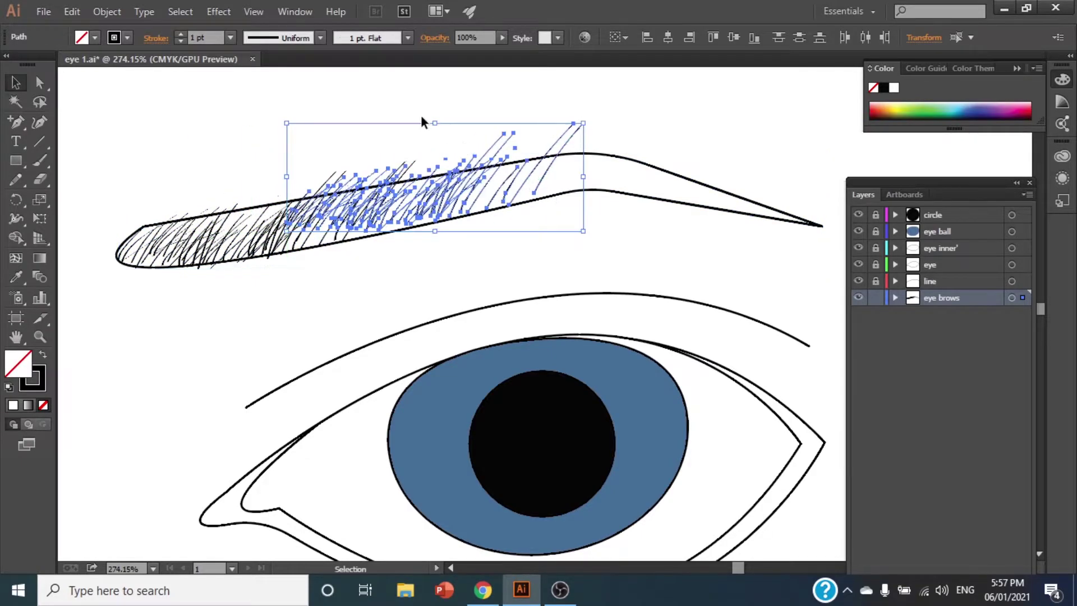
{"action": "left_click_drag", "start_coordinate": [433, 121], "coordinate": [435, 148]}
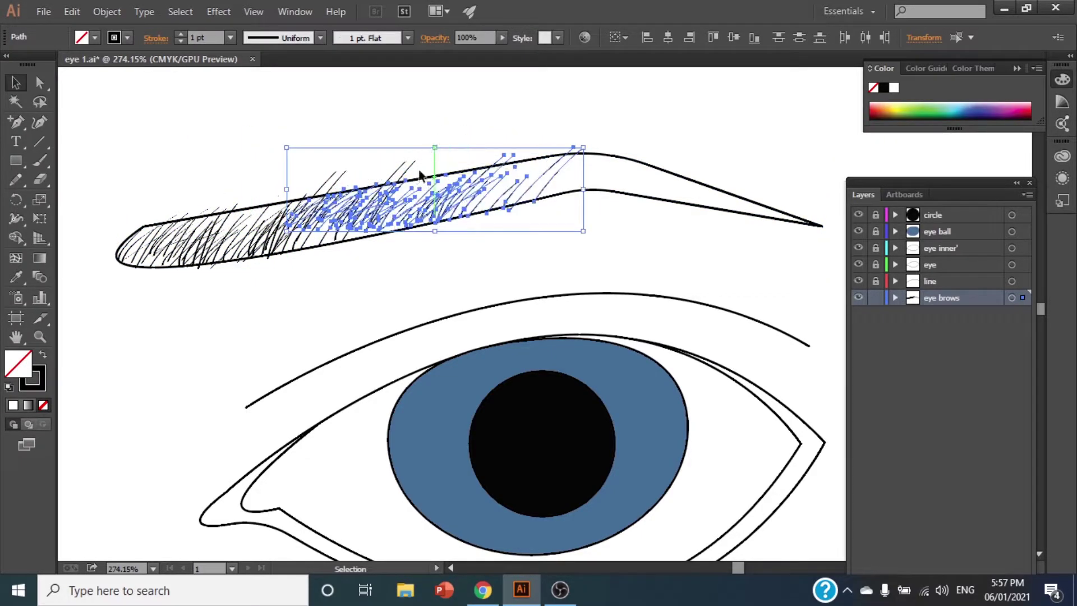
Step: Rotate the mid-brow hatch strokes to a steeper angle and nudge them into place
{"action": "left_click", "coordinate": [356, 212]}
{"action": "left_click_drag", "start_coordinate": [294, 194], "coordinate": [598, 255]}
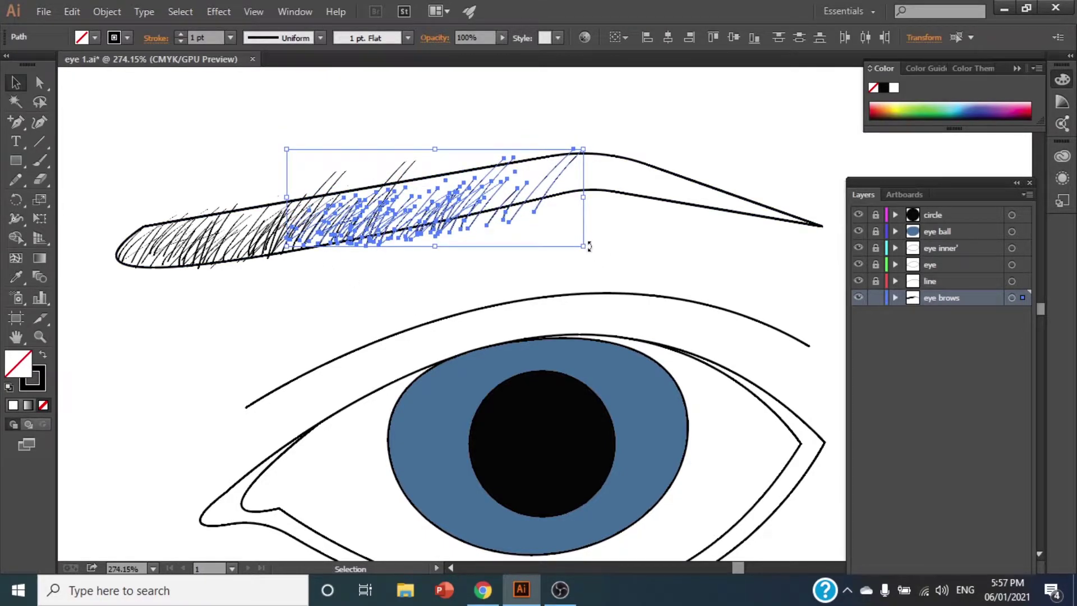
{"action": "left_click_drag", "start_coordinate": [589, 246], "coordinate": [536, 230]}
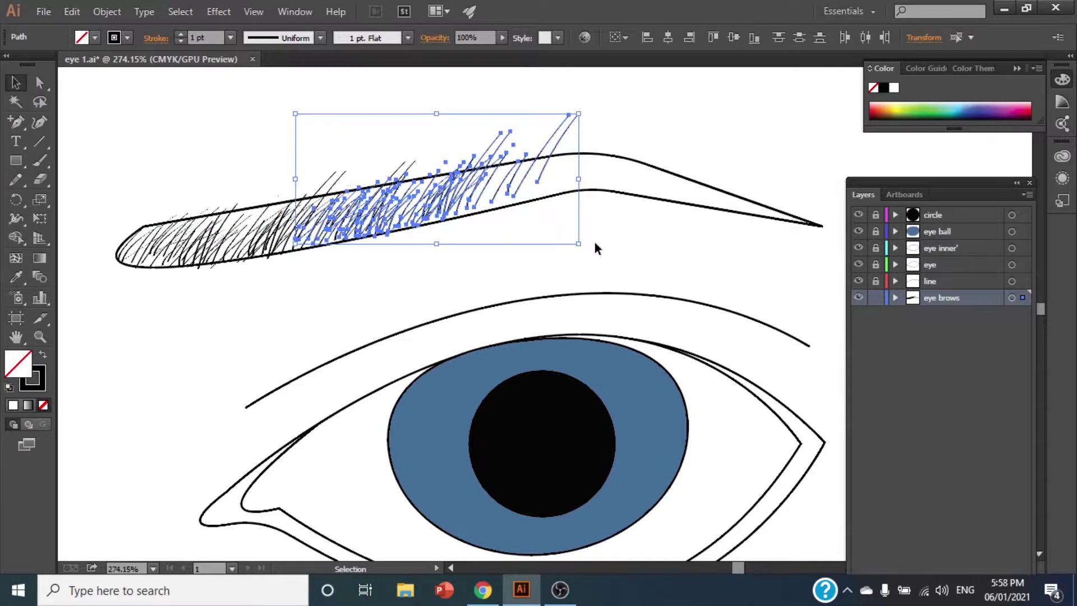
{"action": "left_click_drag", "start_coordinate": [595, 247], "coordinate": [638, 212]}
{"action": "left_click", "coordinate": [637, 212]}
Step: Move the hair strokes toward the brow tail, rotating them to follow its curve
{"action": "left_click", "coordinate": [303, 254]}
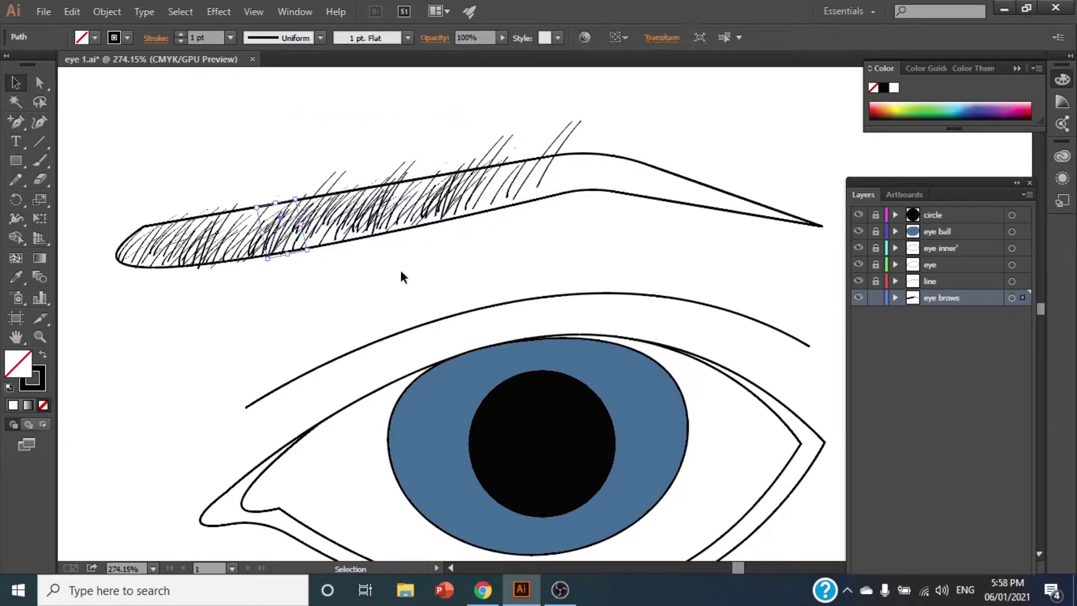
{"action": "left_click", "coordinate": [402, 276]}
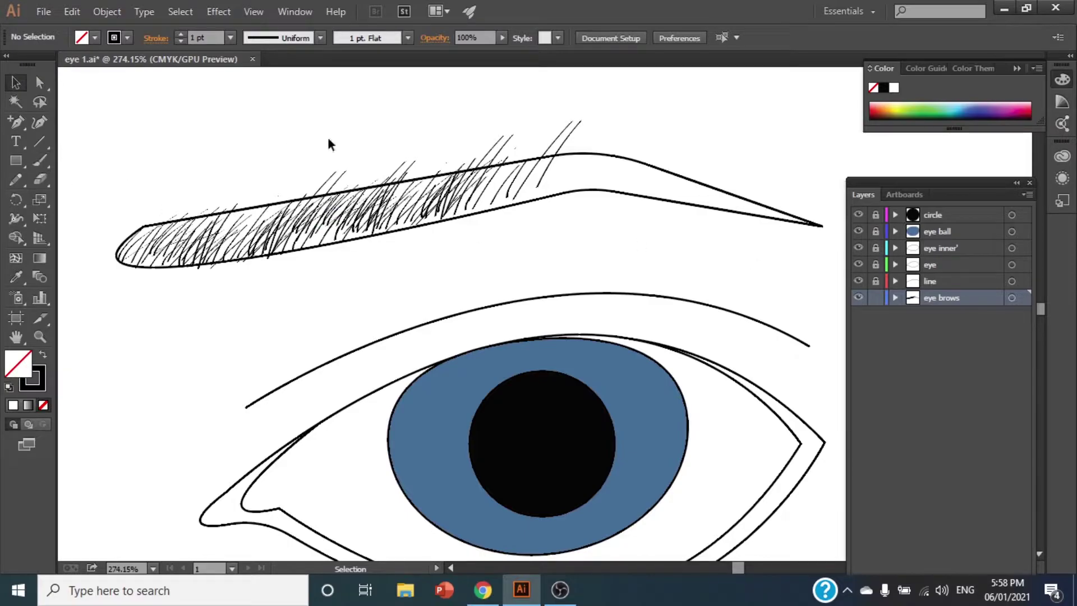
{"action": "left_click_drag", "start_coordinate": [301, 154], "coordinate": [543, 253]}
{"action": "key", "text": "a"}
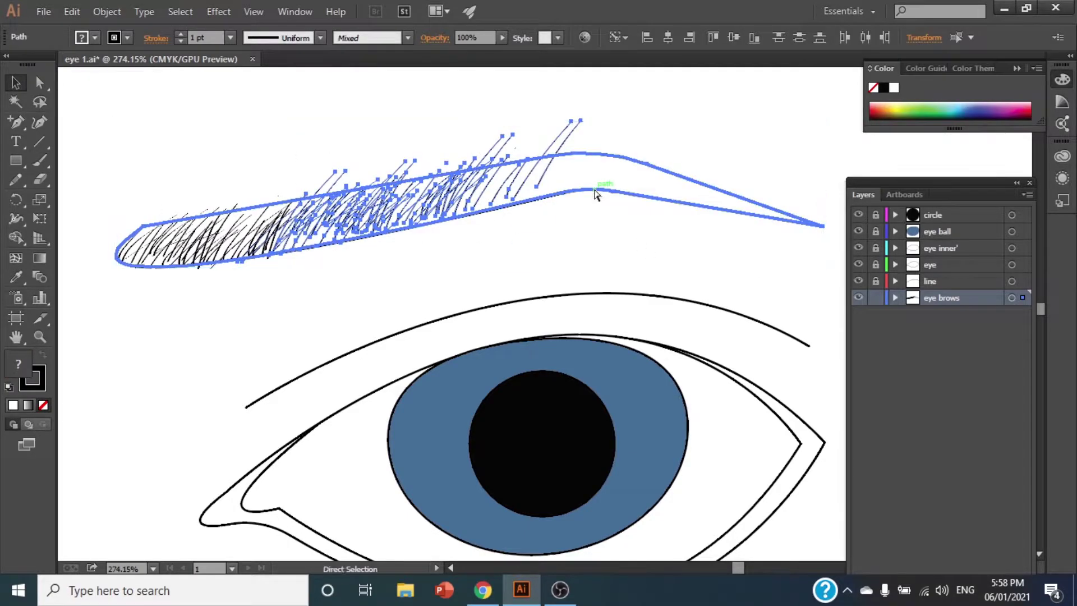
{"action": "key", "text": "v"}
{"action": "left_click_drag", "start_coordinate": [455, 185], "coordinate": [634, 168]}
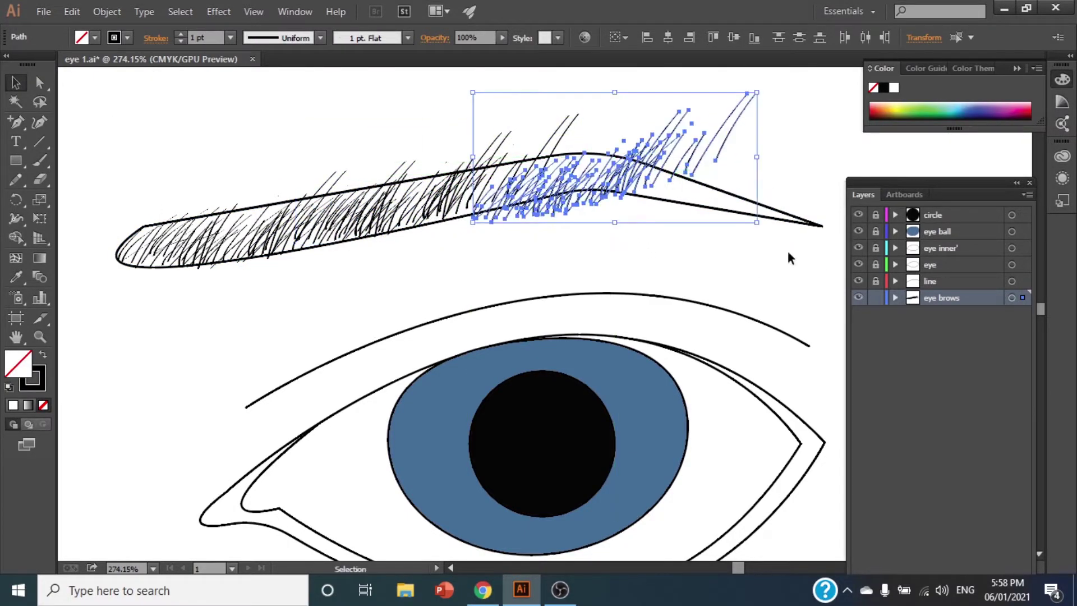
{"action": "left_click_drag", "start_coordinate": [759, 226], "coordinate": [734, 272]}
{"action": "left_click_drag", "start_coordinate": [614, 180], "coordinate": [631, 192]}
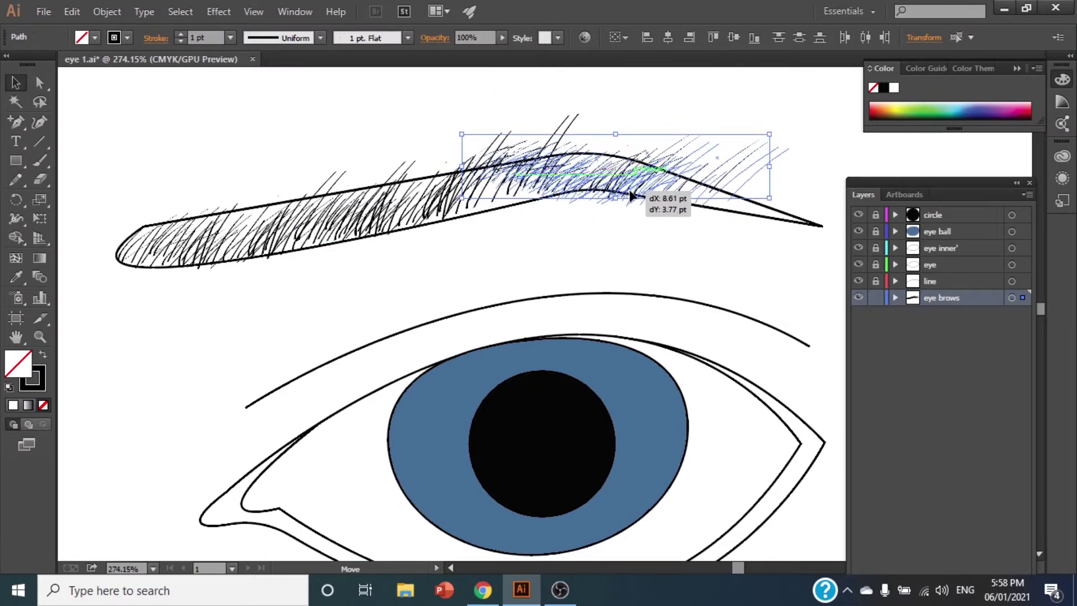
{"action": "left_click", "coordinate": [752, 192]}
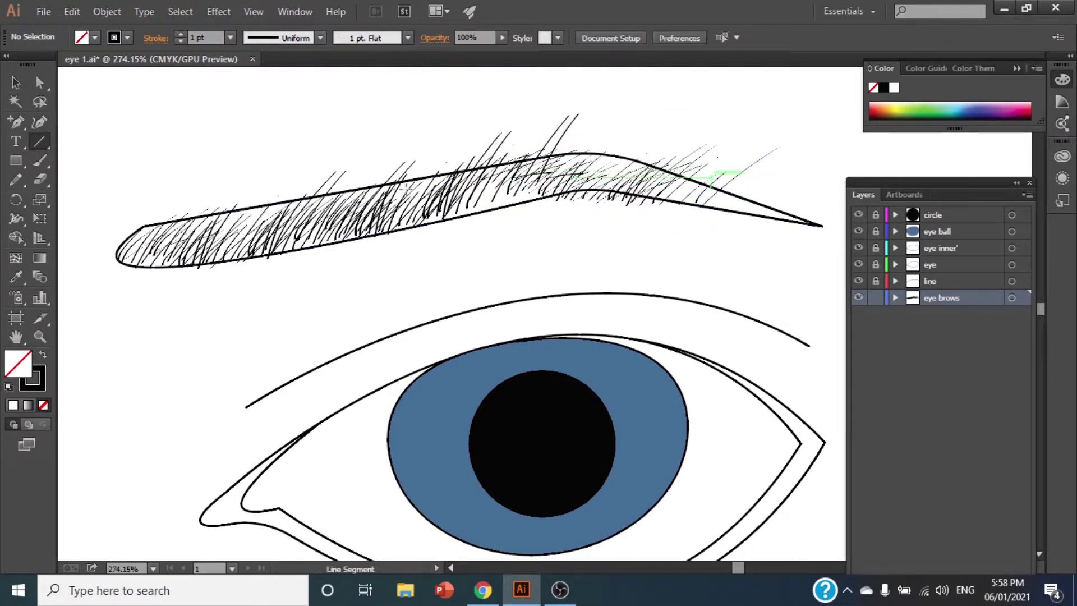
Step: Briefly try the Line Segment tool, then select hair strokes along the upper brow
{"action": "key", "text": "backslash"}
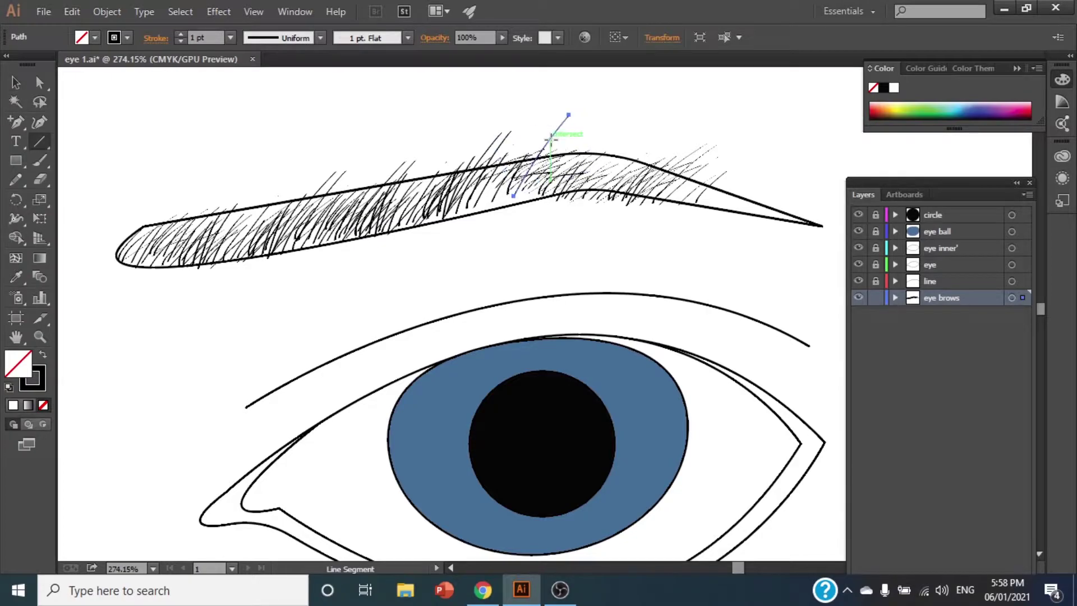
{"action": "left_click", "coordinate": [551, 138]}
{"action": "key", "text": "Escape"}
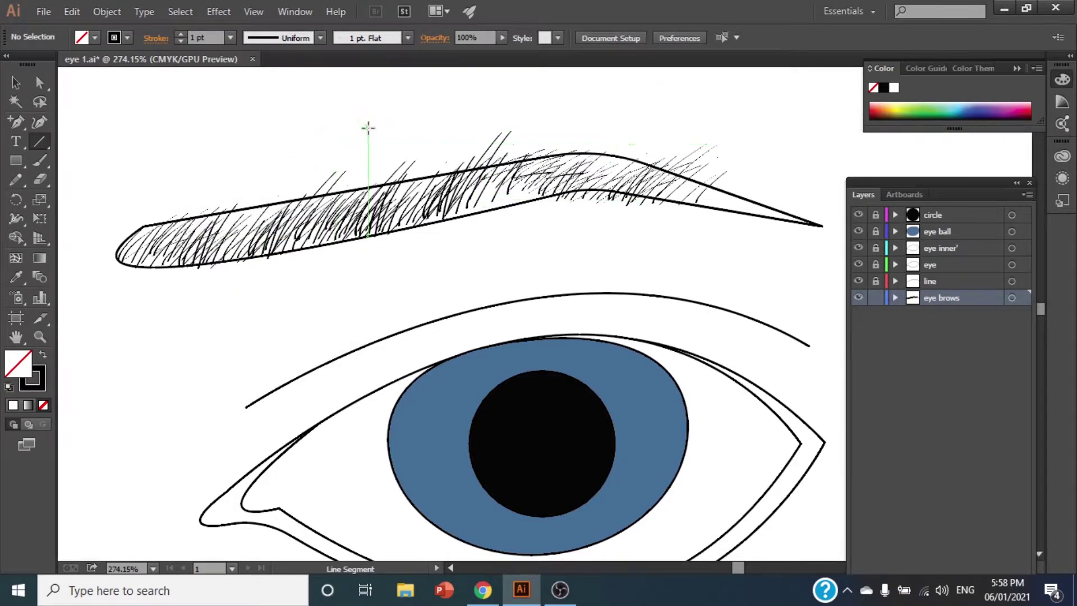
{"action": "key", "text": "v"}
{"action": "left_click_drag", "start_coordinate": [428, 128], "coordinate": [488, 233]}
{"action": "left_click", "coordinate": [727, 210], "text": "shift"}
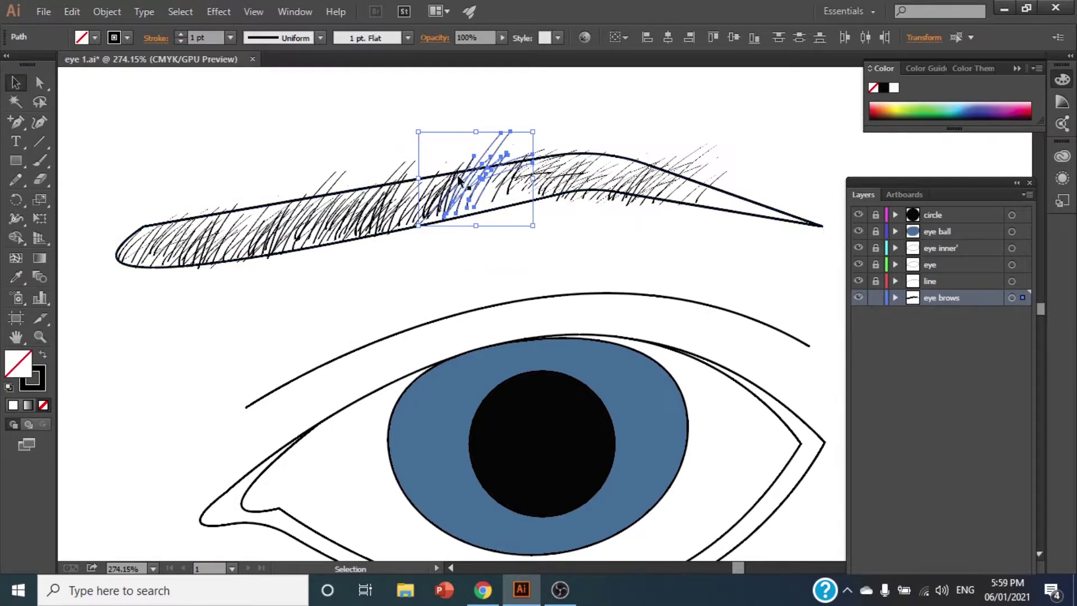
{"action": "left_click", "coordinate": [631, 264]}
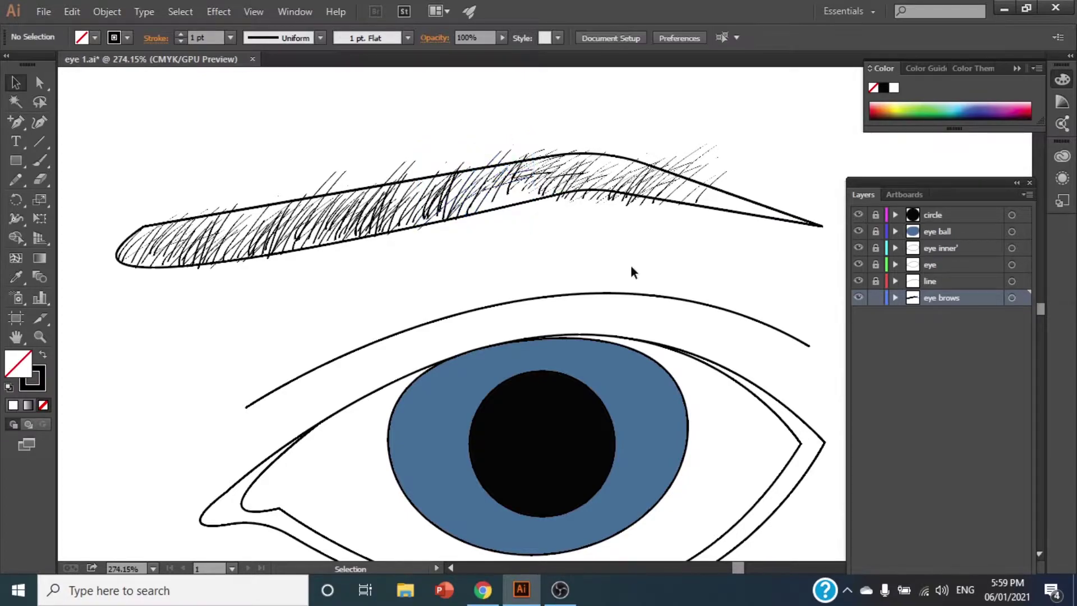
Step: Rotate a small group of hair strokes by about -21.81° and deselect
{"action": "left_click", "coordinate": [645, 192]}
{"action": "mouse_move", "coordinate": [643, 131]}
{"action": "left_mouse_down"}
{"action": "mouse_move", "coordinate": [753, 214]}
{"action": "mouse_move", "coordinate": [667, 227]}
{"action": "mouse_move", "coordinate": [640, 208]}
{"action": "left_mouse_up"}
{"action": "left_click", "coordinate": [752, 214], "text": "shift"}
{"action": "key", "text": "ctrl+shift+a"}
Step: Copy the brow's hair strokes along the tail and adjust a stroke at its end
{"action": "mouse_move", "coordinate": [621, 135]}
{"action": "left_mouse_down"}
{"action": "mouse_move", "coordinate": [722, 211]}
{"action": "mouse_move", "coordinate": [708, 201]}
{"action": "mouse_move", "coordinate": [813, 230]}
{"action": "left_mouse_up"}
{"action": "left_click", "coordinate": [723, 211], "text": "shift"}
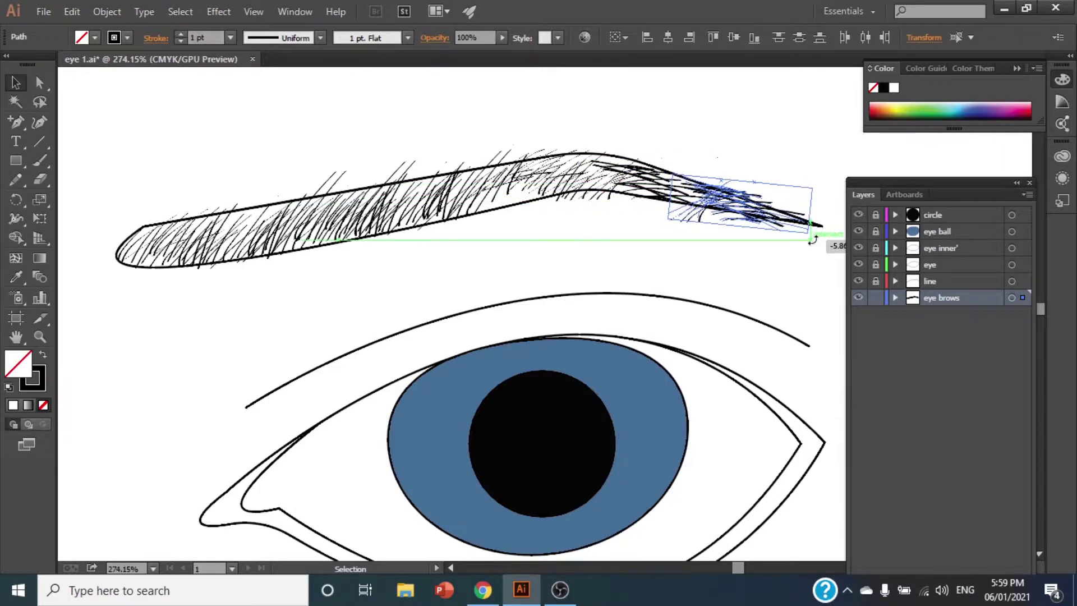
{"action": "left_click", "coordinate": [163, 142]}
{"action": "left_click", "coordinate": [756, 220]}
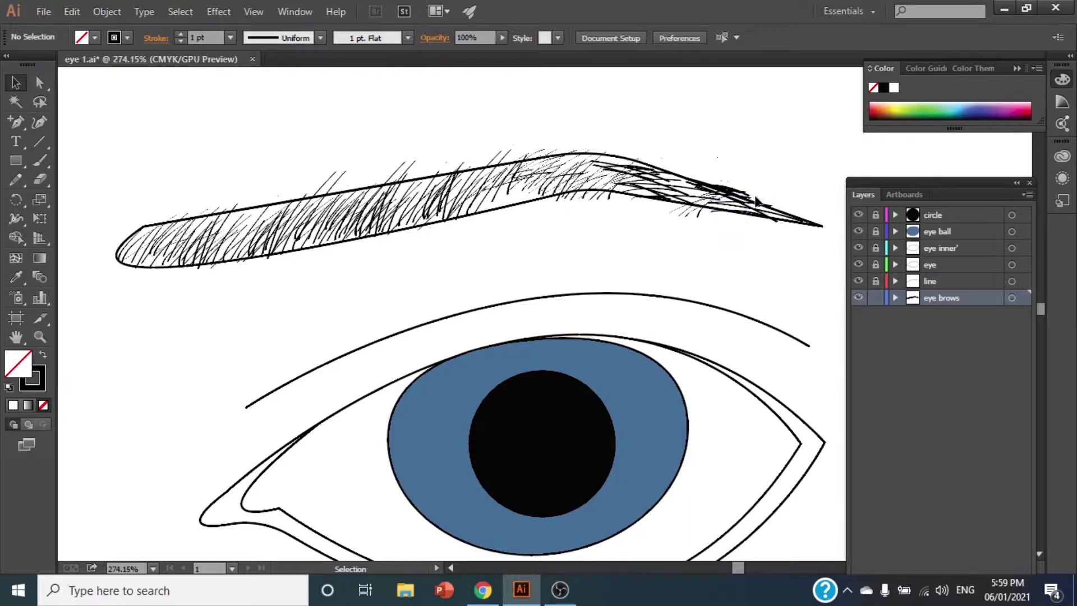
{"action": "left_click_drag", "start_coordinate": [735, 193], "coordinate": [740, 195]}
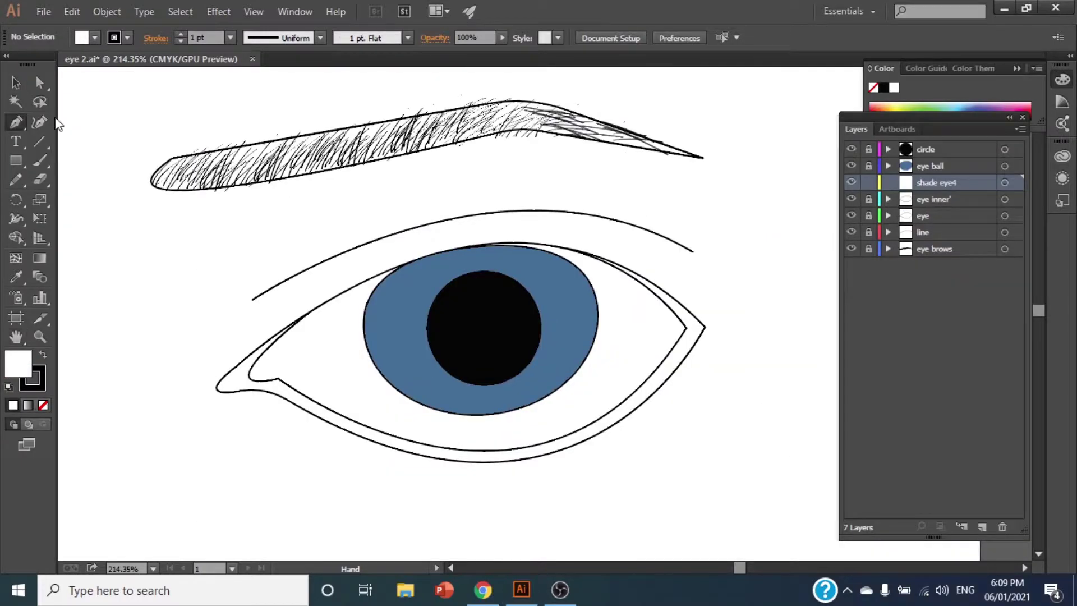
Step: Draw a closed Pen path from inner to outer eye corner, arcing over the iris and upper lid
{"action": "left_click", "coordinate": [278, 379]}
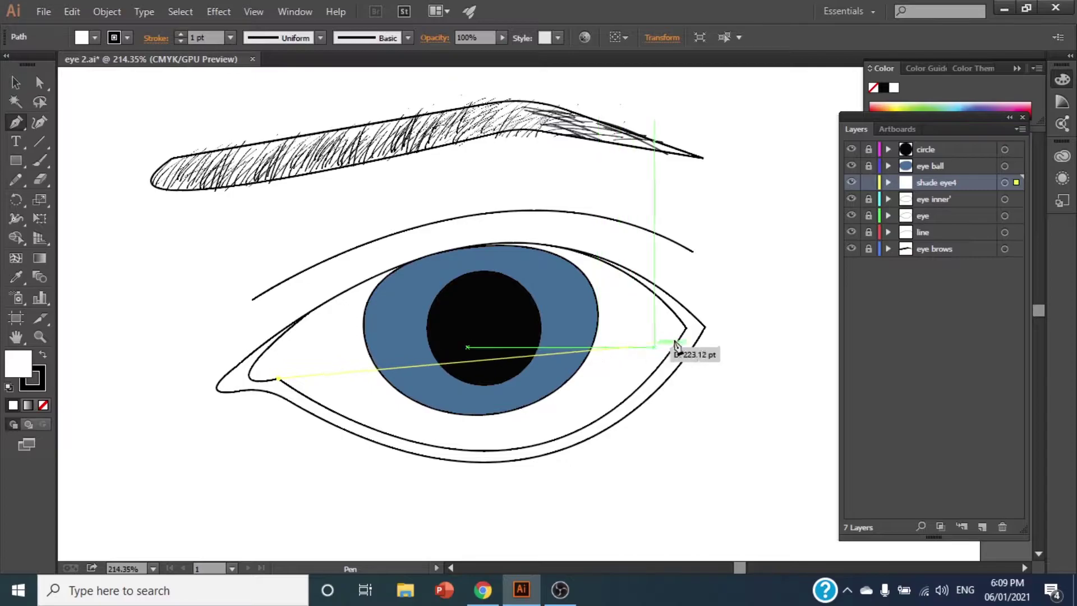
{"action": "left_click", "coordinate": [685, 325]}
{"action": "left_click_drag", "start_coordinate": [723, 352], "coordinate": [863, 386]}
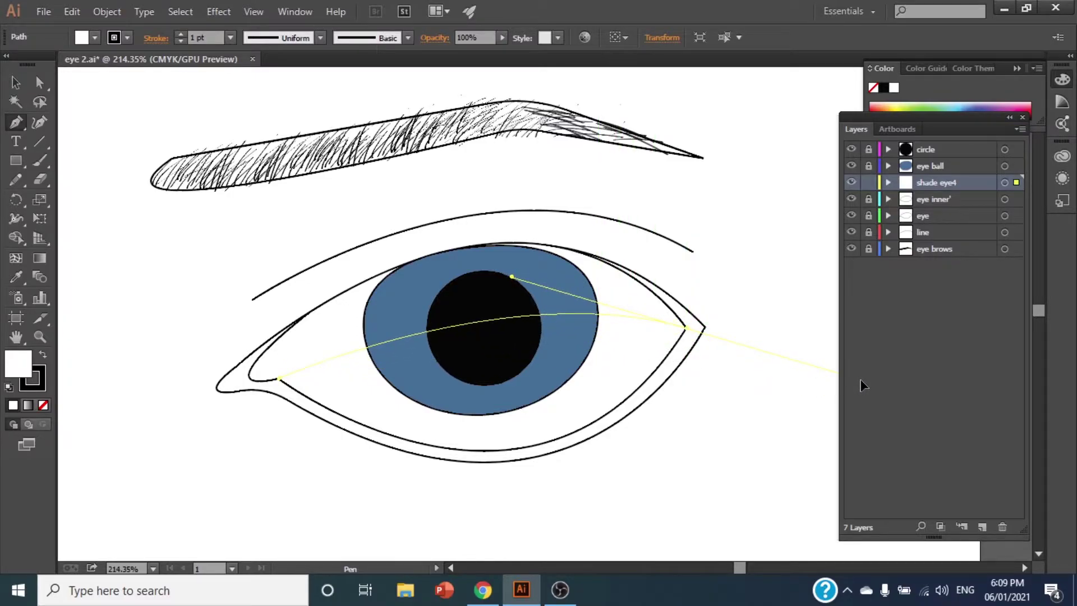
{"action": "left_click", "coordinate": [686, 328]}
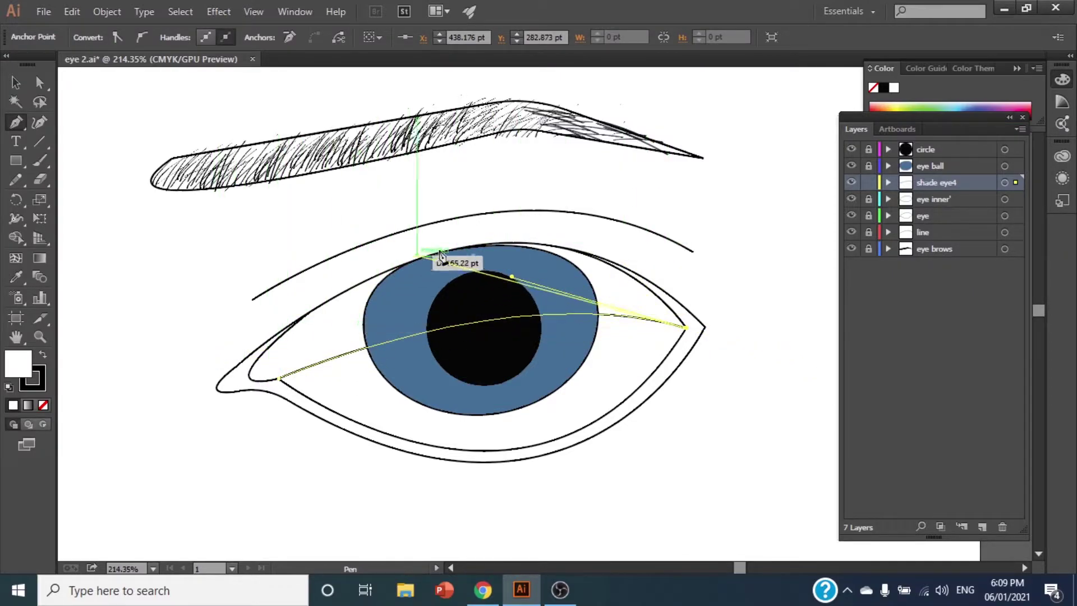
{"action": "left_click_drag", "start_coordinate": [459, 254], "coordinate": [301, 278]}
{"action": "left_click", "coordinate": [459, 247]}
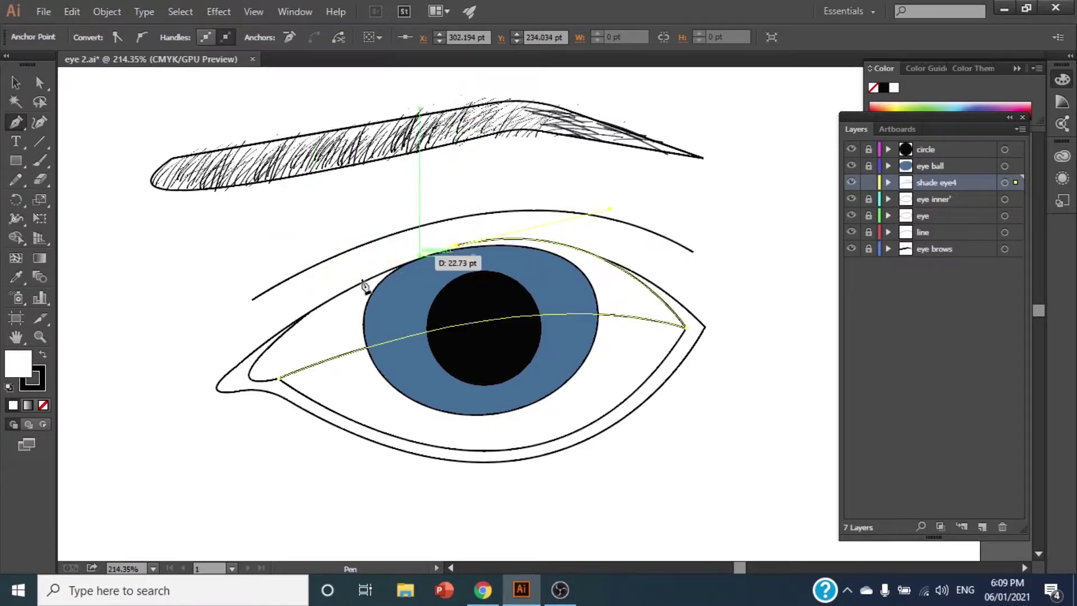
{"action": "left_click", "coordinate": [261, 373]}
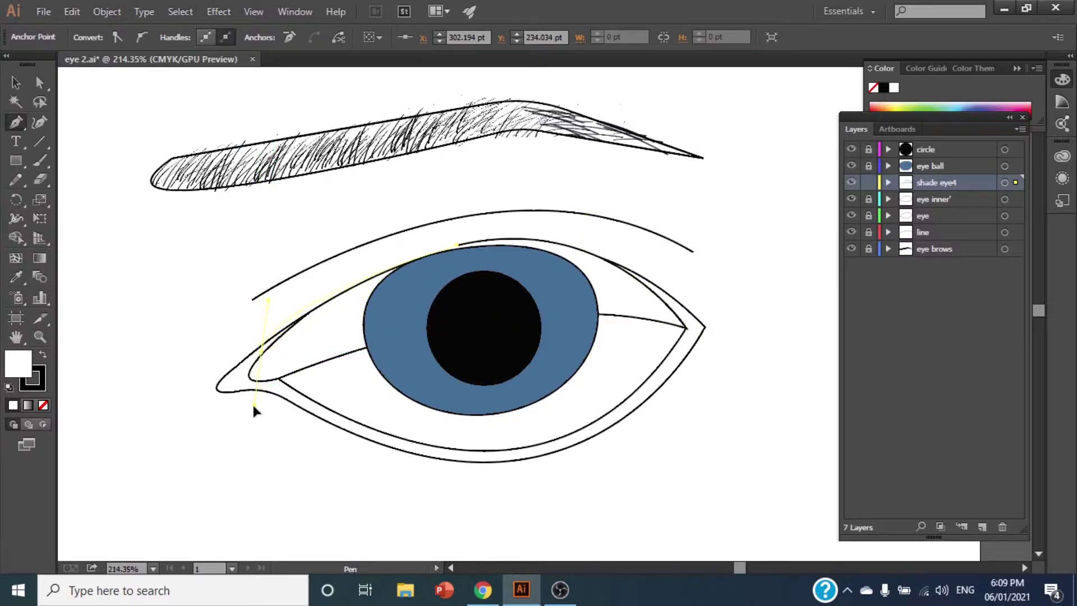
{"action": "left_click_drag", "start_coordinate": [262, 359], "coordinate": [282, 381]}
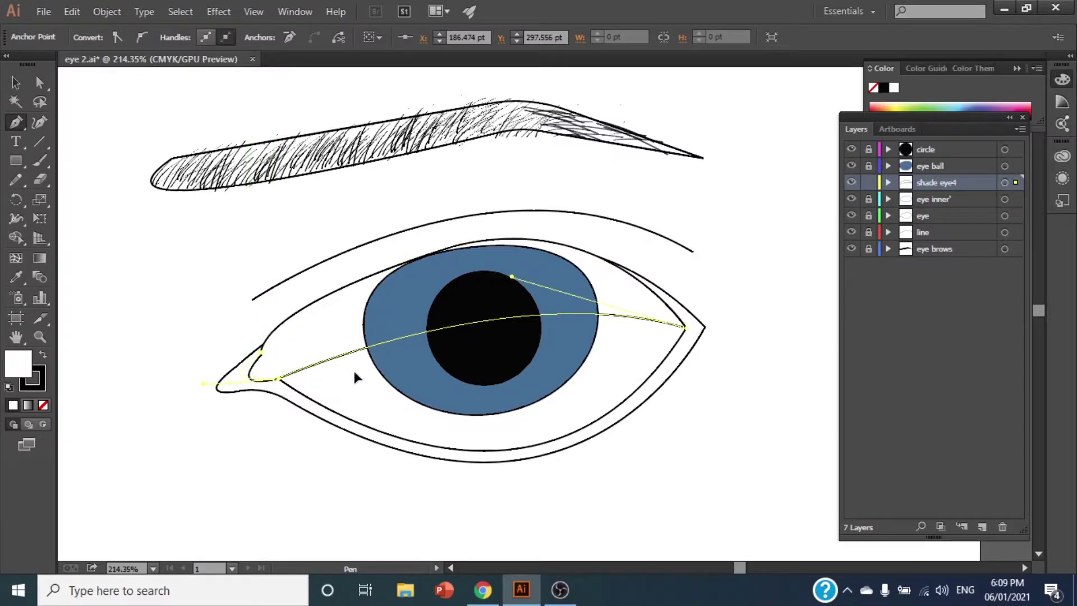
{"action": "left_click_drag", "start_coordinate": [339, 359], "coordinate": [353, 368]}
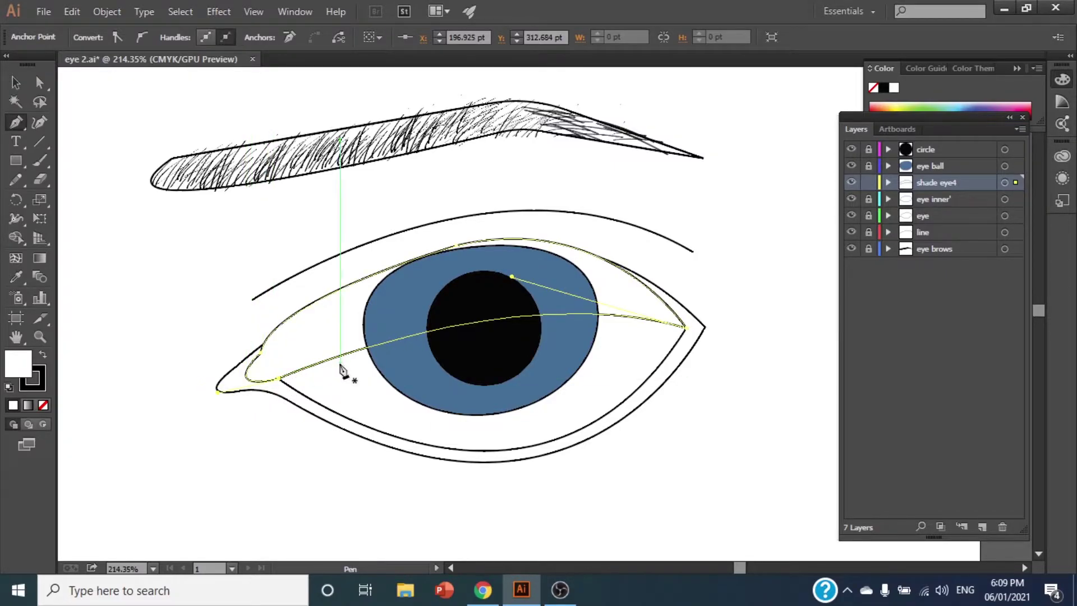
Step: Give the shade shape no stroke and a greyish-pink fill
{"action": "key", "text": "v"}
{"action": "left_click", "coordinate": [44, 405]}
{"action": "double_click", "coordinate": [13, 365]}
{"action": "left_click", "coordinate": [392, 344]}
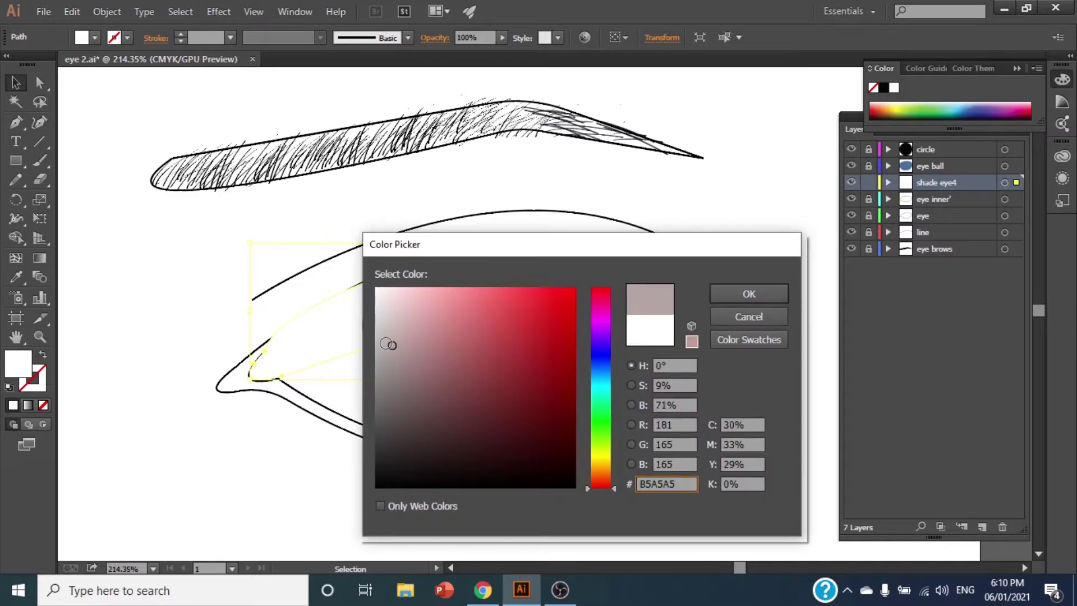
{"action": "left_click", "coordinate": [752, 302]}
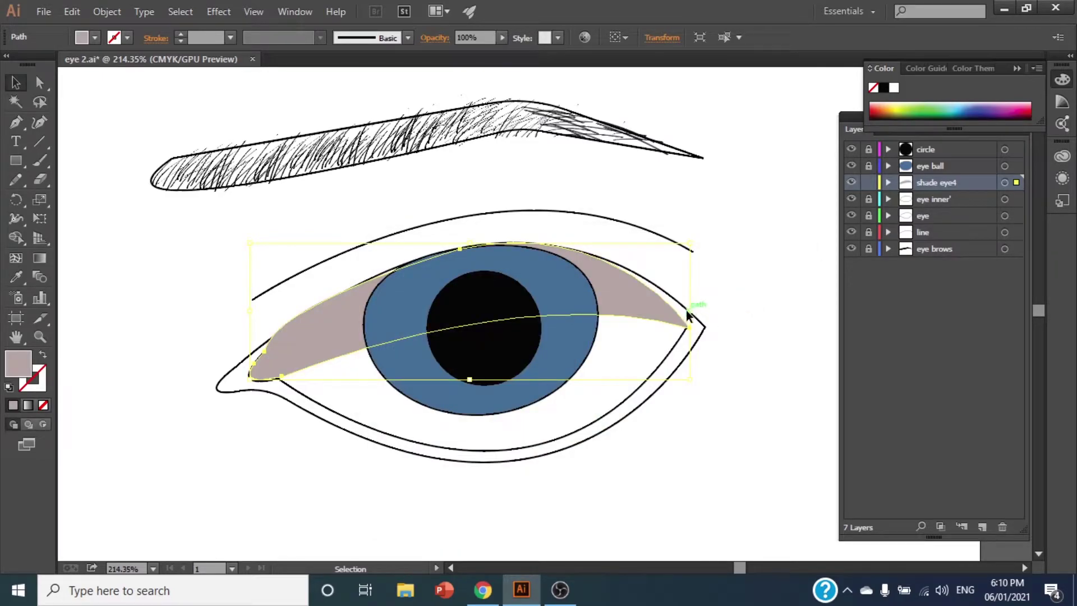
Step: Reshape the shade's inner and outer corners, nudge it, and move shade eye4 to the top
{"action": "key", "text": "a"}
{"action": "left_click_drag", "start_coordinate": [688, 324], "coordinate": [699, 326]}
{"action": "left_click", "coordinate": [314, 380]}
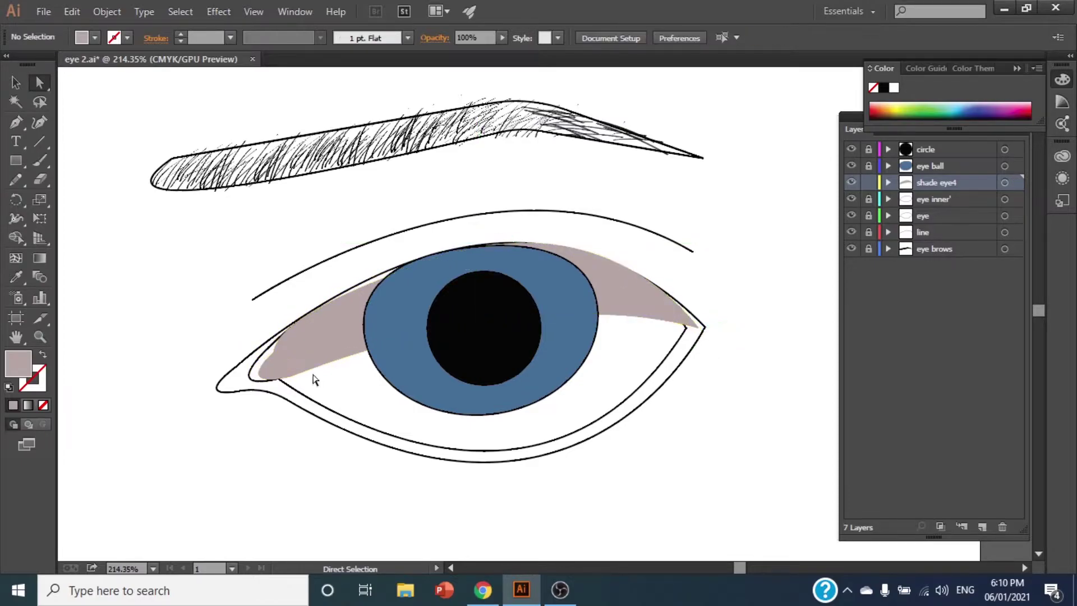
{"action": "left_click", "coordinate": [260, 365]}
{"action": "left_click_drag", "start_coordinate": [265, 382], "coordinate": [250, 367]}
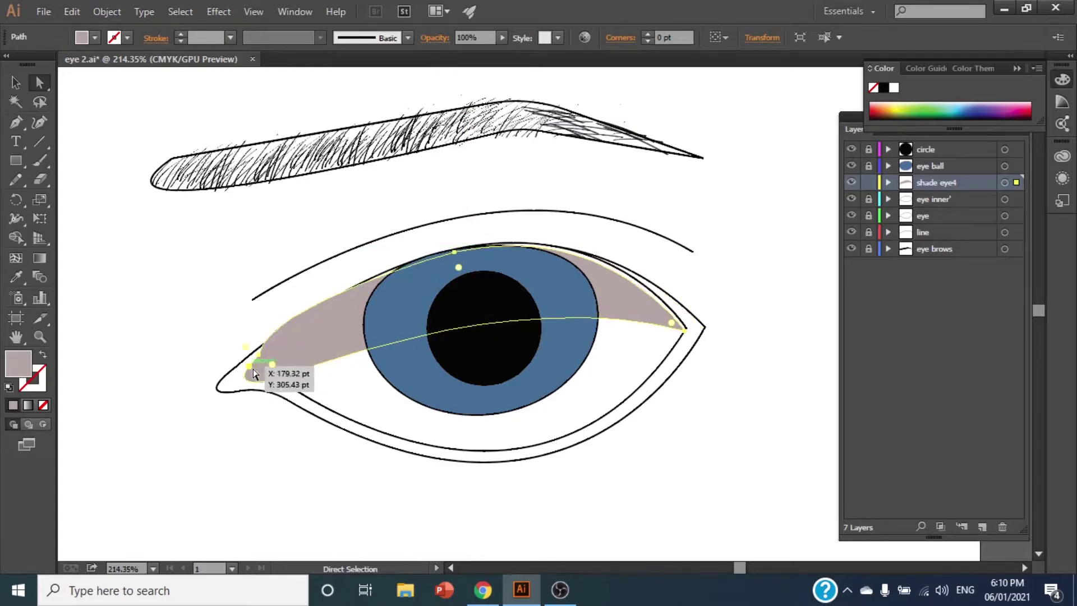
{"action": "key", "text": "Right"}
{"action": "key", "text": "Right"}
{"action": "key", "text": "Right"}
{"action": "key", "text": "Right"}
{"action": "key", "text": "Up"}
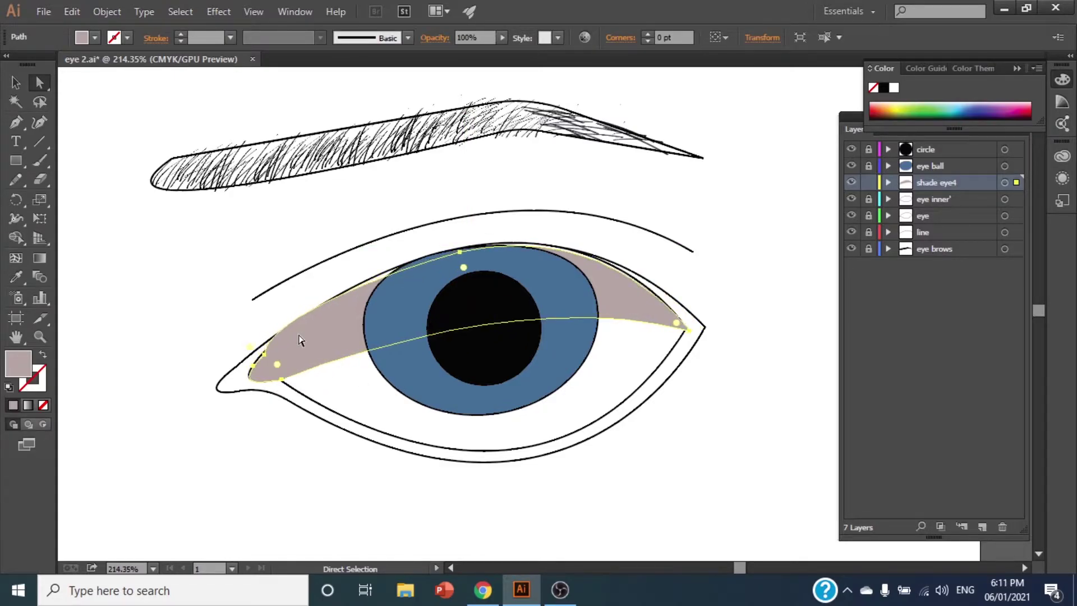
{"action": "left_click", "coordinate": [563, 356]}
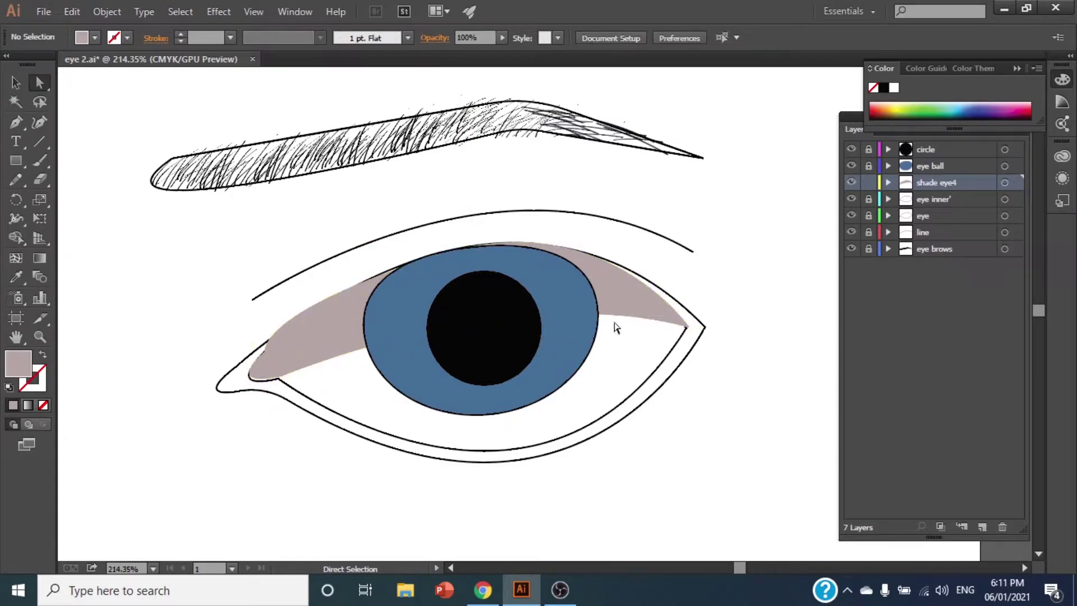
{"action": "left_click_drag", "start_coordinate": [958, 181], "coordinate": [946, 149]}
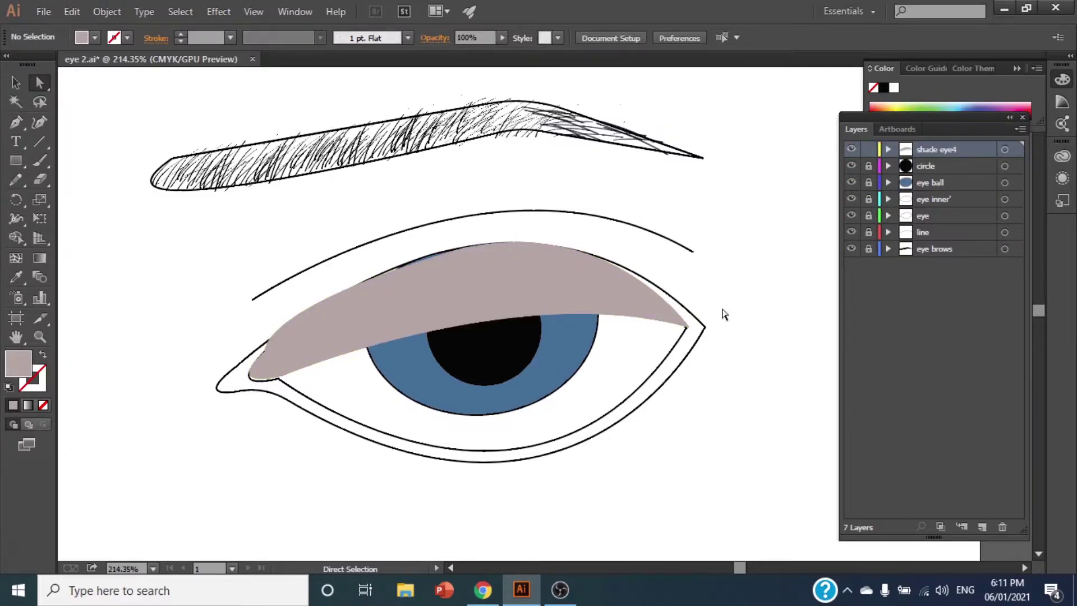
Step: Lower the shade's opacity to 42% and fill it with grey 6B6464
{"action": "left_click", "coordinate": [498, 298]}
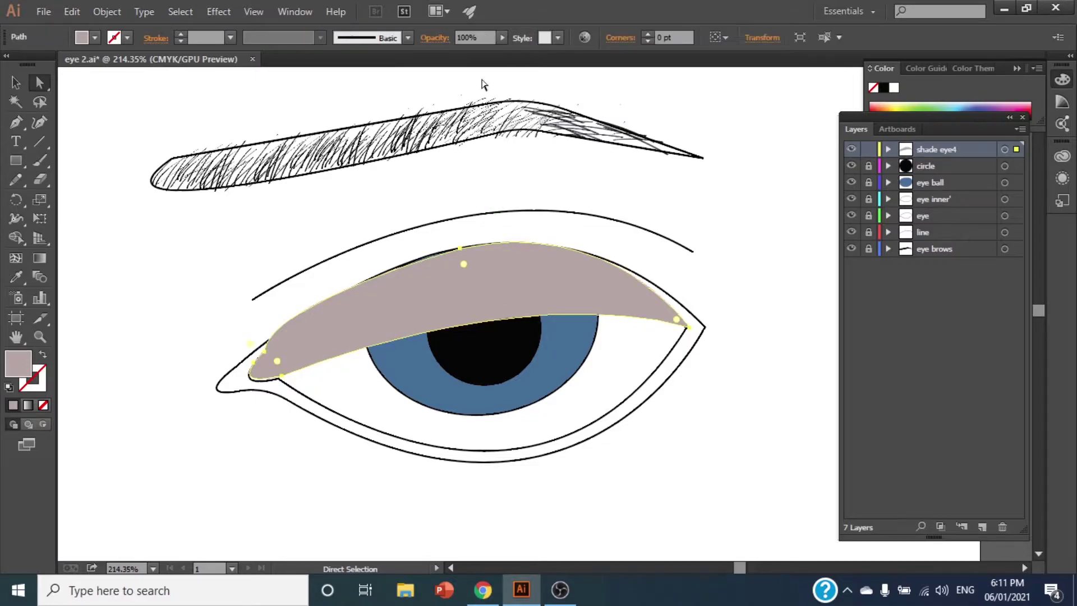
{"action": "left_click", "coordinate": [501, 37]}
{"action": "left_click_drag", "start_coordinate": [505, 51], "coordinate": [465, 56]}
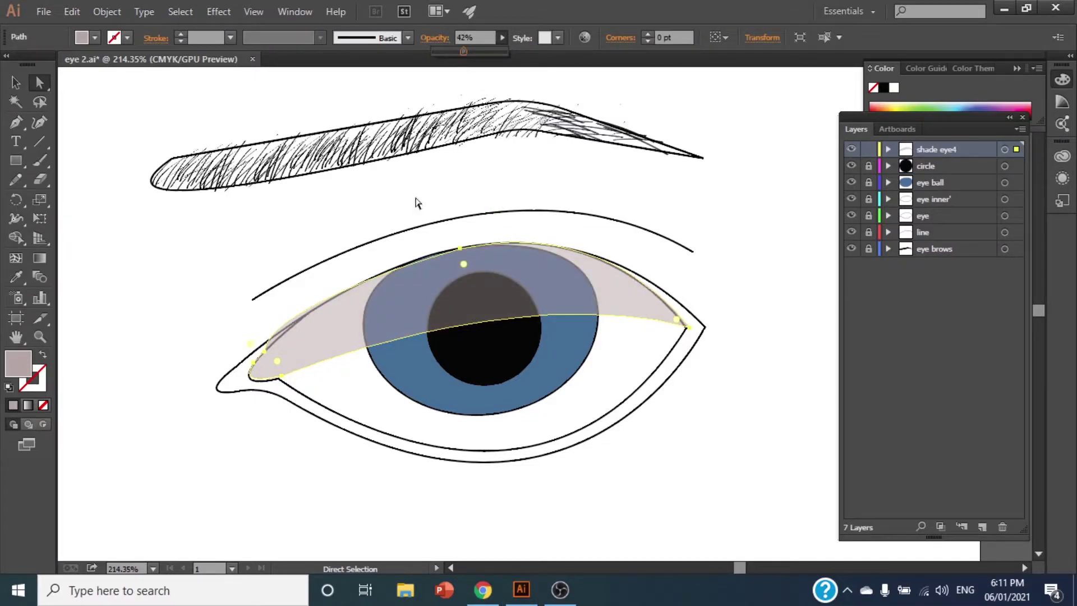
{"action": "double_click", "coordinate": [20, 363]}
{"action": "type", "text": "6B6464"}
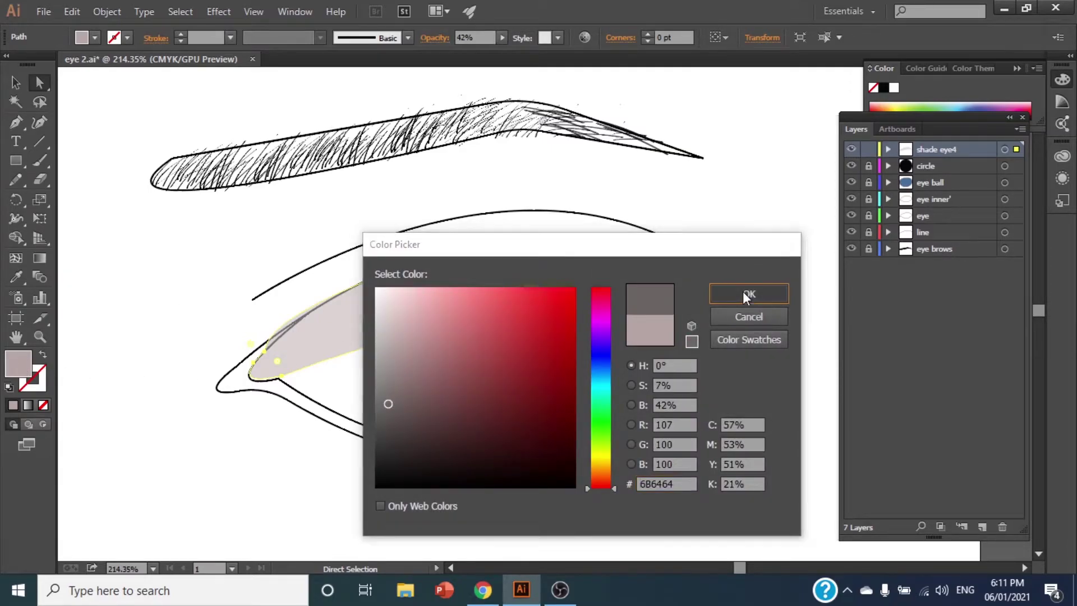
{"action": "left_click", "coordinate": [748, 294]}
Step: Darken the shade fill to near-black and set its opacity to 24%
{"action": "double_click", "coordinate": [21, 365]}
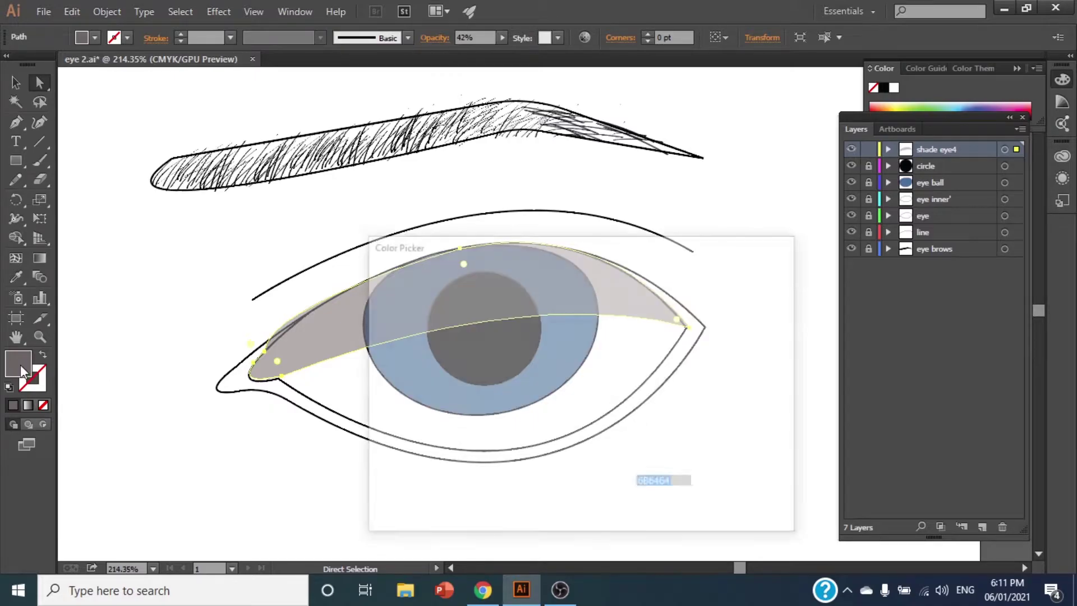
{"action": "left_click", "coordinate": [394, 437]}
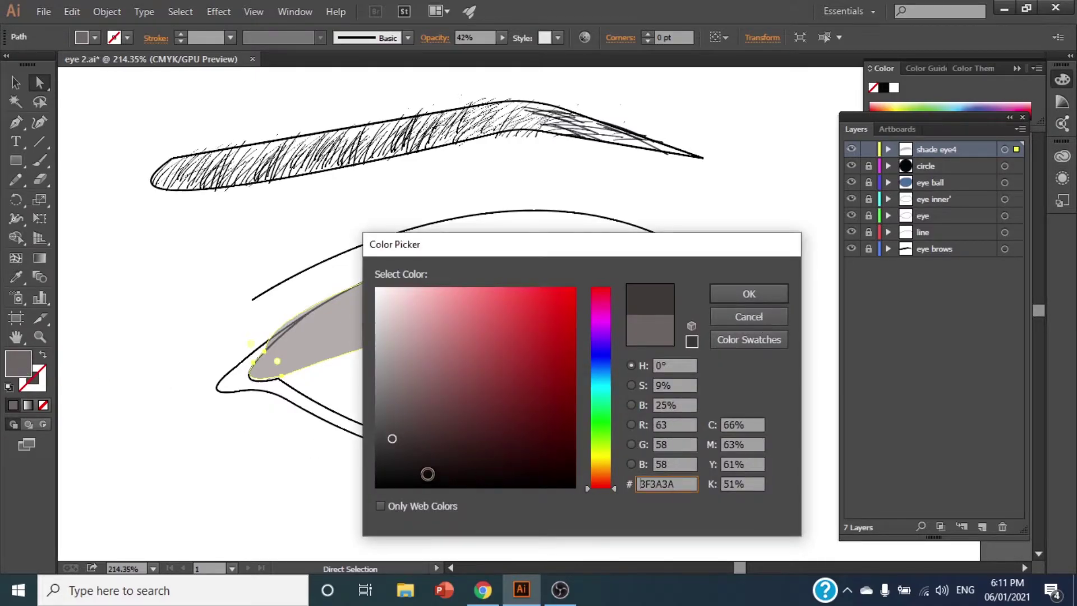
{"action": "left_click", "coordinate": [427, 474]}
{"action": "left_click", "coordinate": [730, 295]}
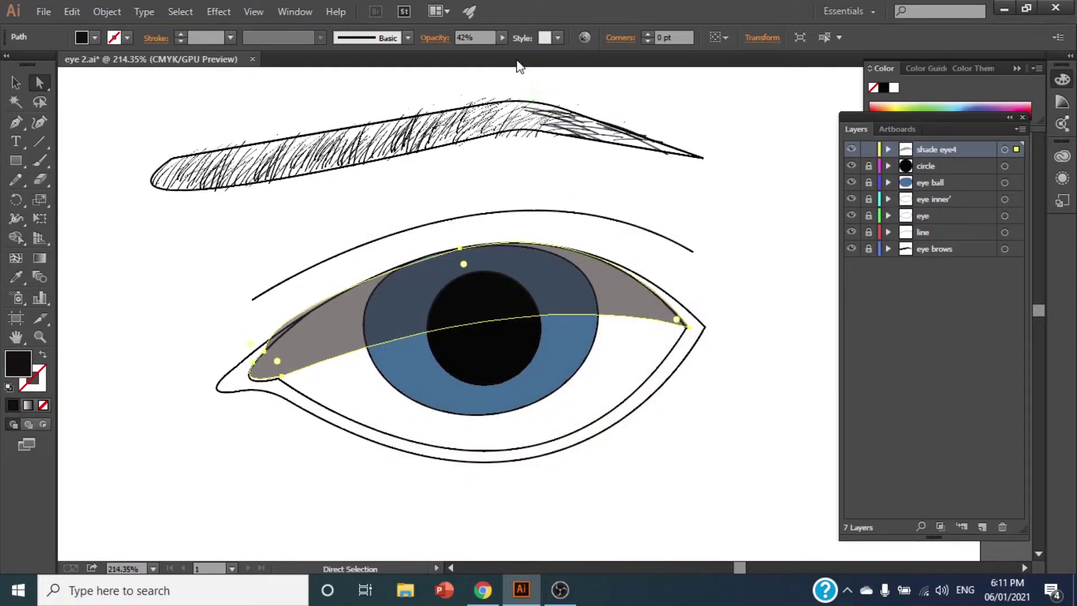
{"action": "left_click", "coordinate": [503, 38]}
{"action": "left_click", "coordinate": [448, 51]}
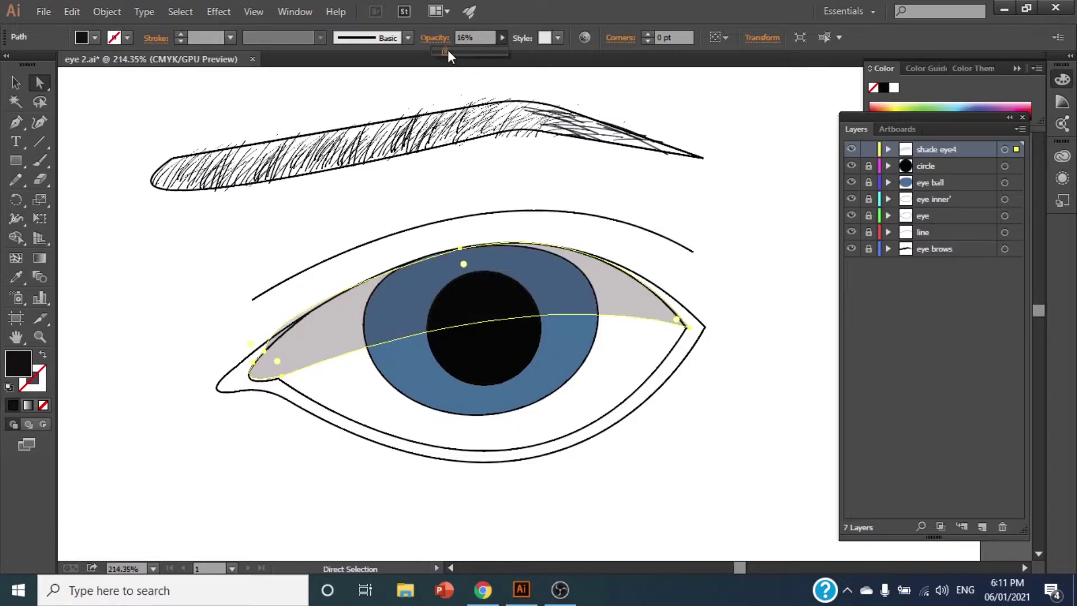
{"action": "left_click_drag", "start_coordinate": [451, 49], "coordinate": [453, 49]}
{"action": "left_click", "coordinate": [768, 248]}
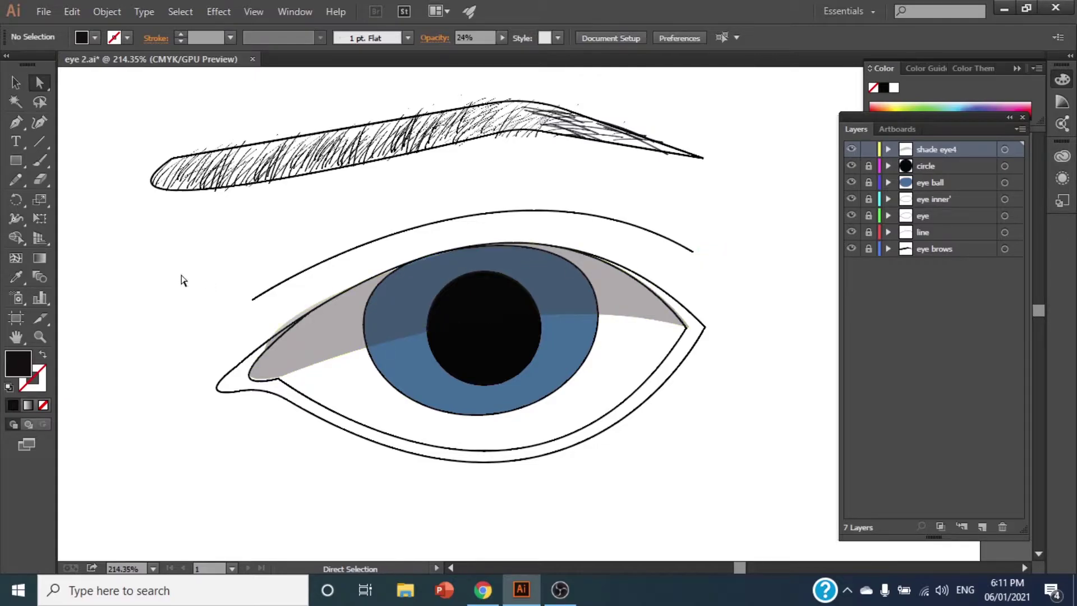
{"action": "left_click", "coordinate": [16, 82]}
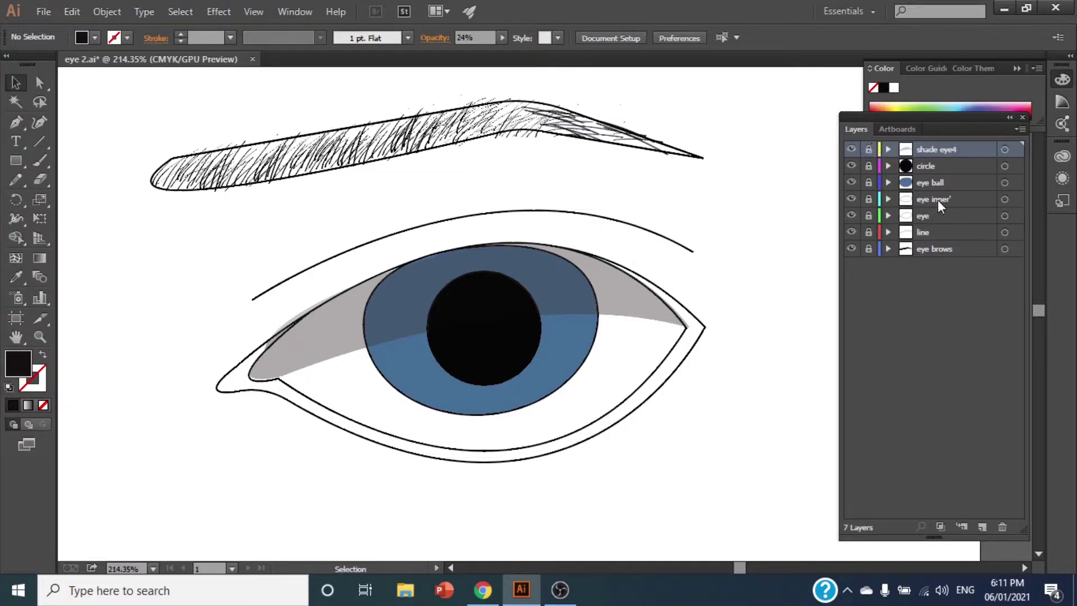
Step: Recolour the crease arc above the eye gold and add Layer 8 above the eye ball layer
{"action": "left_click", "coordinate": [924, 232]}
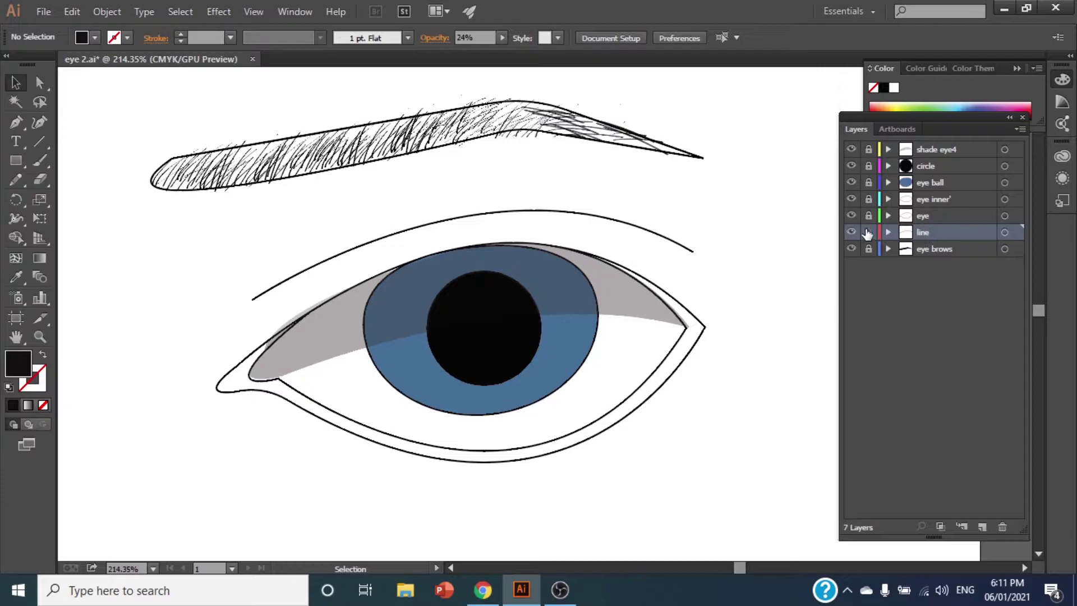
{"action": "left_click", "coordinate": [423, 225]}
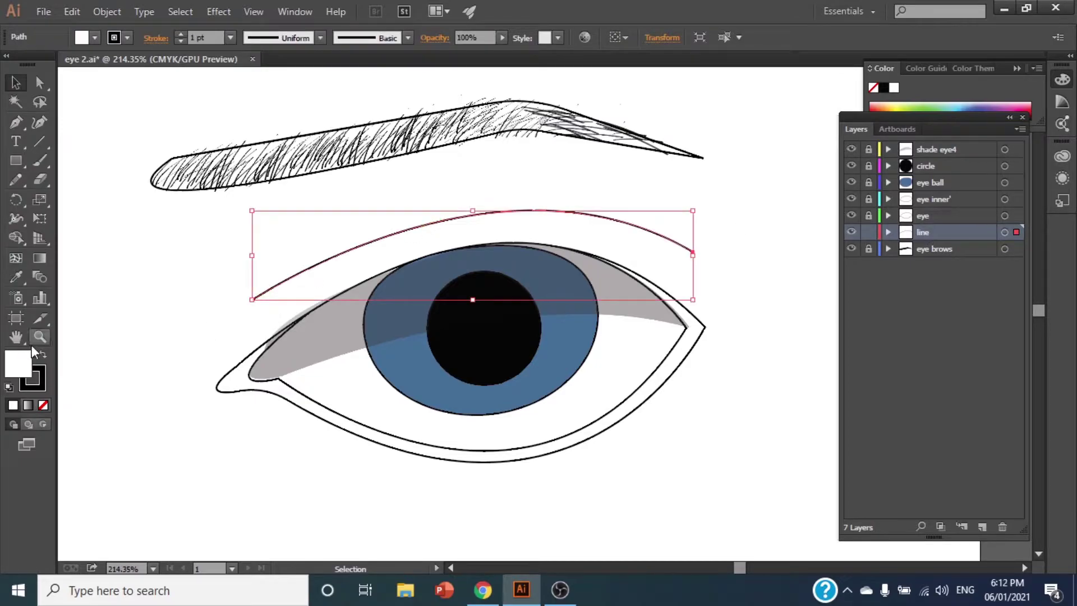
{"action": "double_click", "coordinate": [25, 366]}
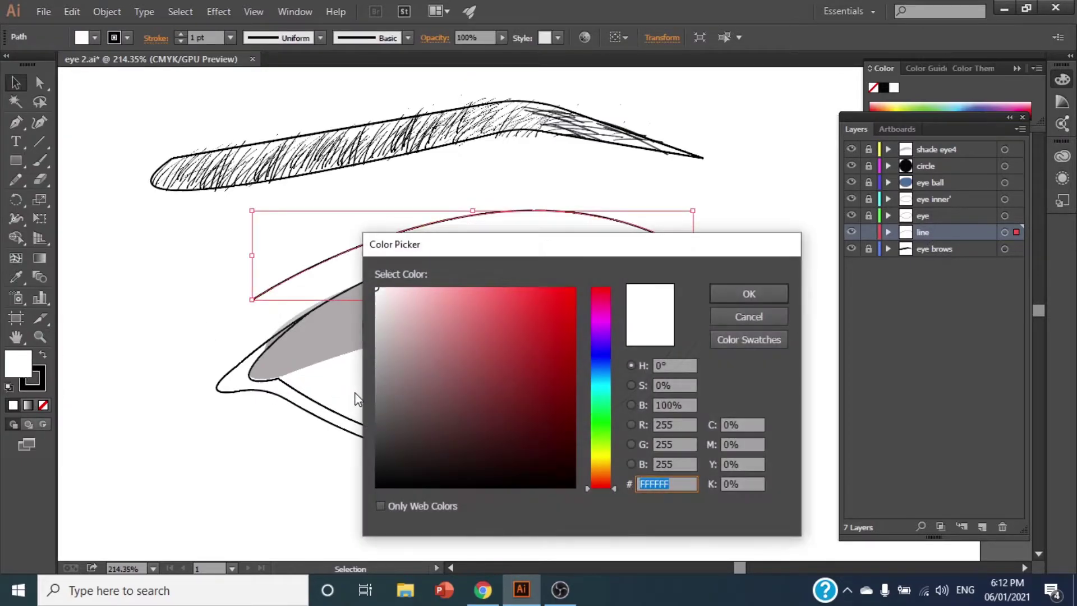
{"action": "left_click", "coordinate": [749, 294]}
{"action": "left_click", "coordinate": [713, 304]}
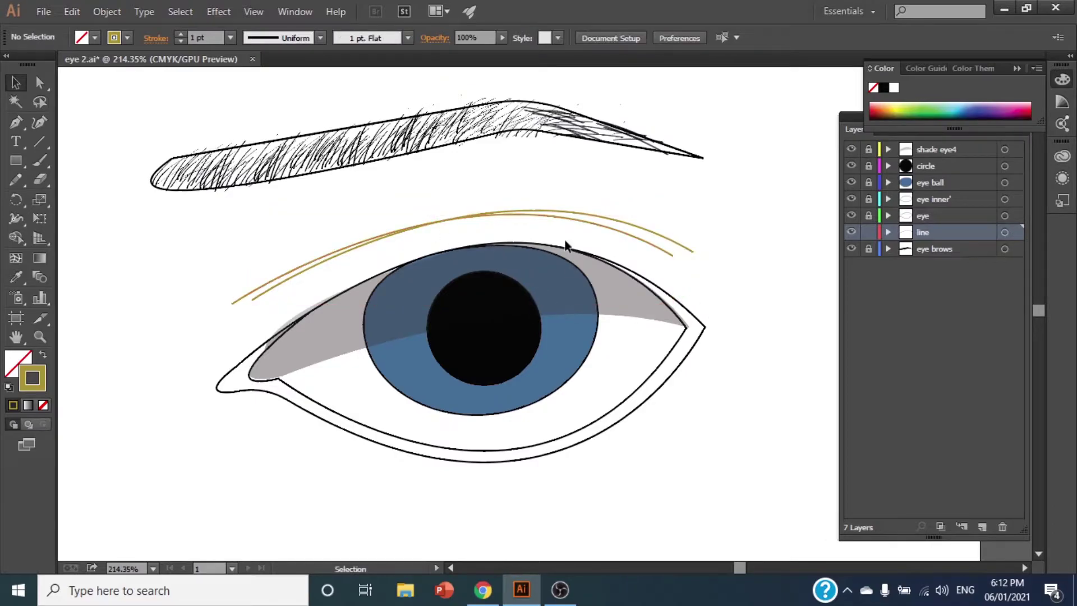
{"action": "left_click", "coordinate": [624, 239]}
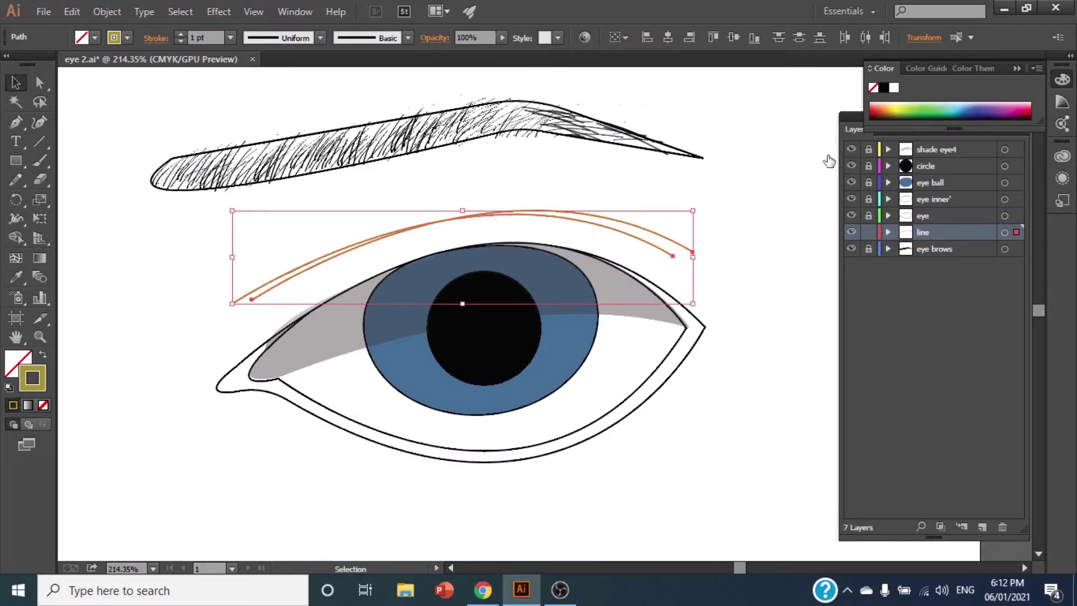
{"action": "left_click", "coordinate": [87, 411]}
{"action": "key", "text": "ctrl+l"}
{"action": "left_click", "coordinate": [15, 122]}
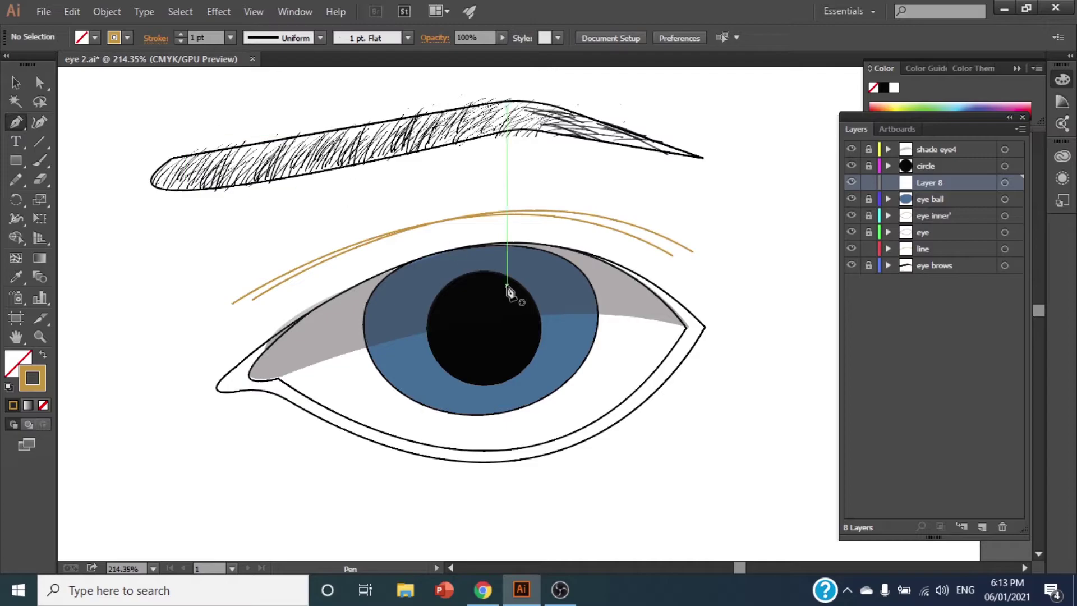
Step: Begin the iris outline at its upper-left edge, curving through the bottom and right edges
{"action": "left_click_drag", "start_coordinate": [413, 259], "coordinate": [416, 269]}
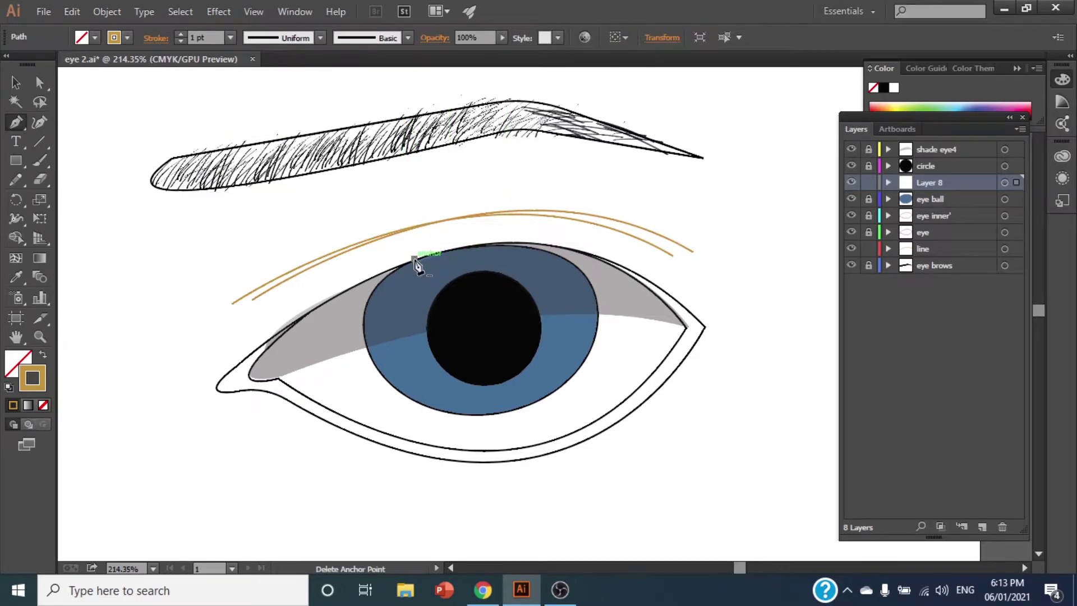
{"action": "key", "text": "ctrl+z"}
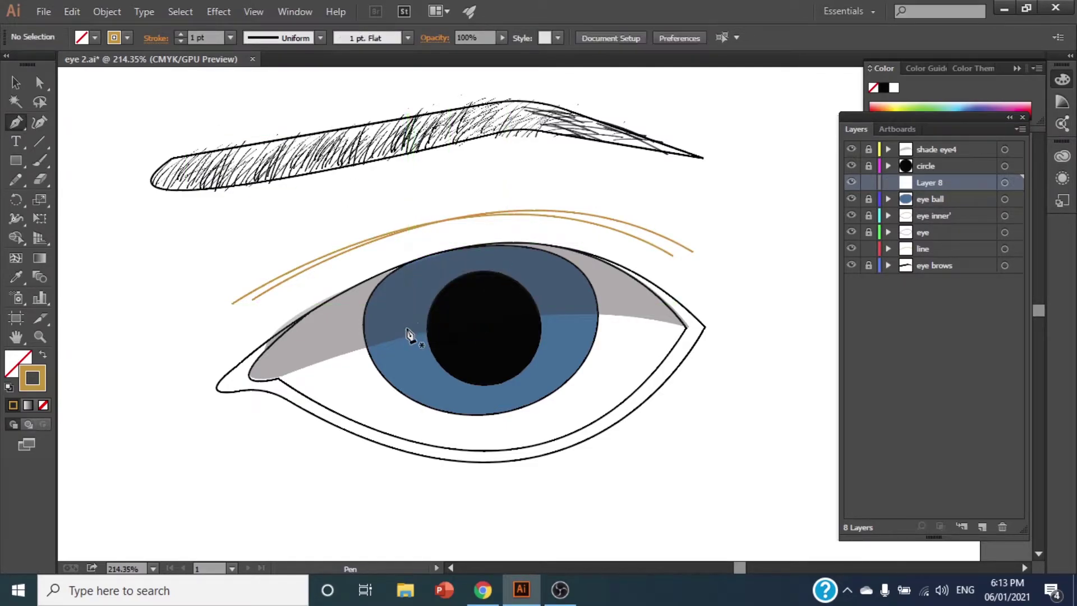
{"action": "left_click", "coordinate": [405, 263]}
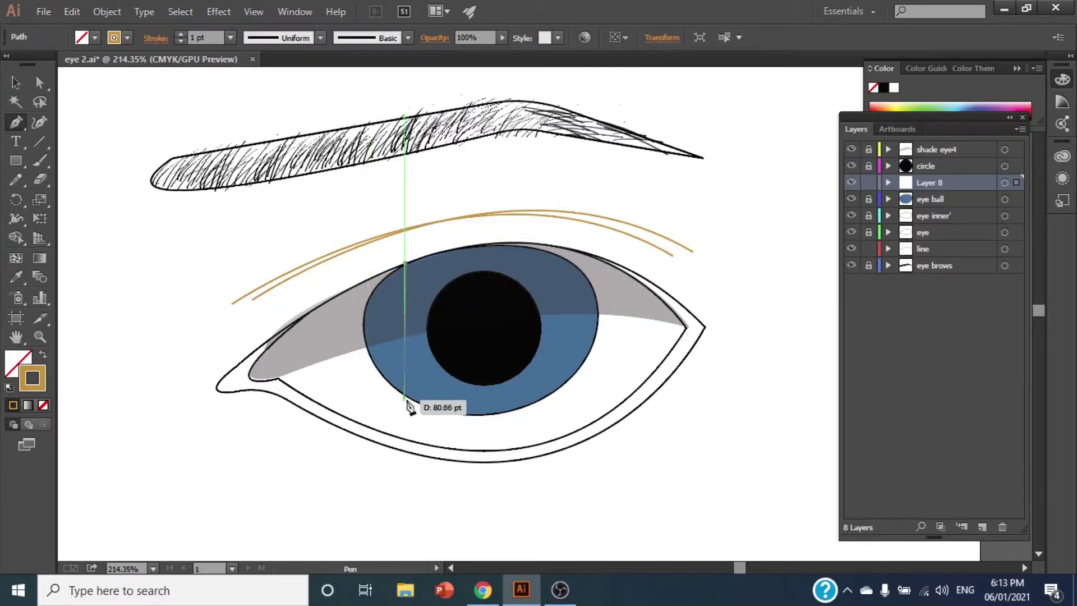
{"action": "mouse_move", "coordinate": [410, 398]}
{"action": "left_mouse_down"}
{"action": "mouse_move", "coordinate": [513, 461]}
{"action": "mouse_move", "coordinate": [504, 481]}
{"action": "left_mouse_up"}
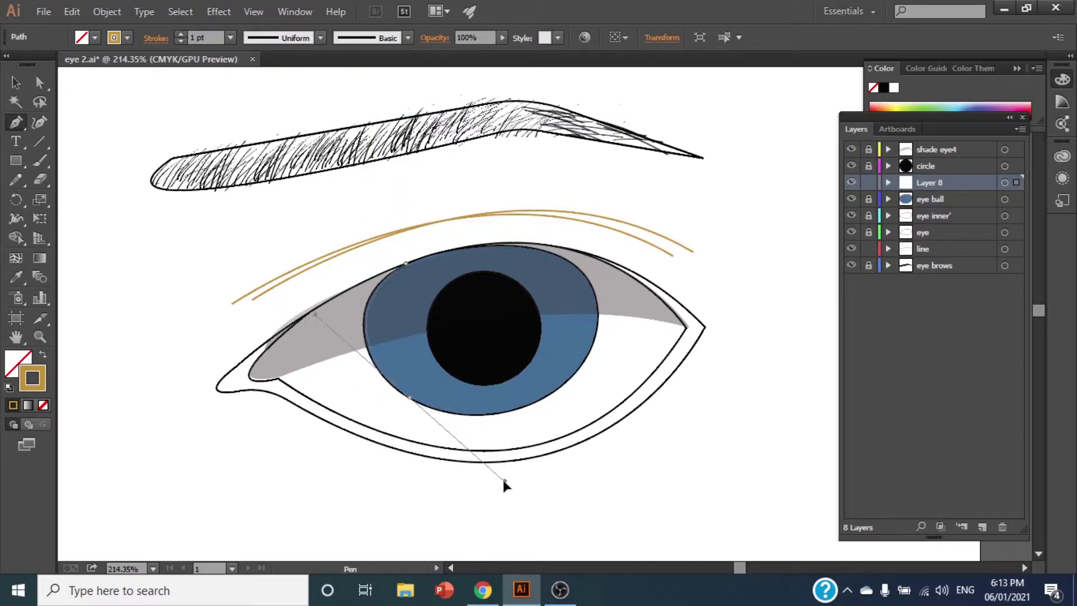
{"action": "left_click", "coordinate": [411, 398]}
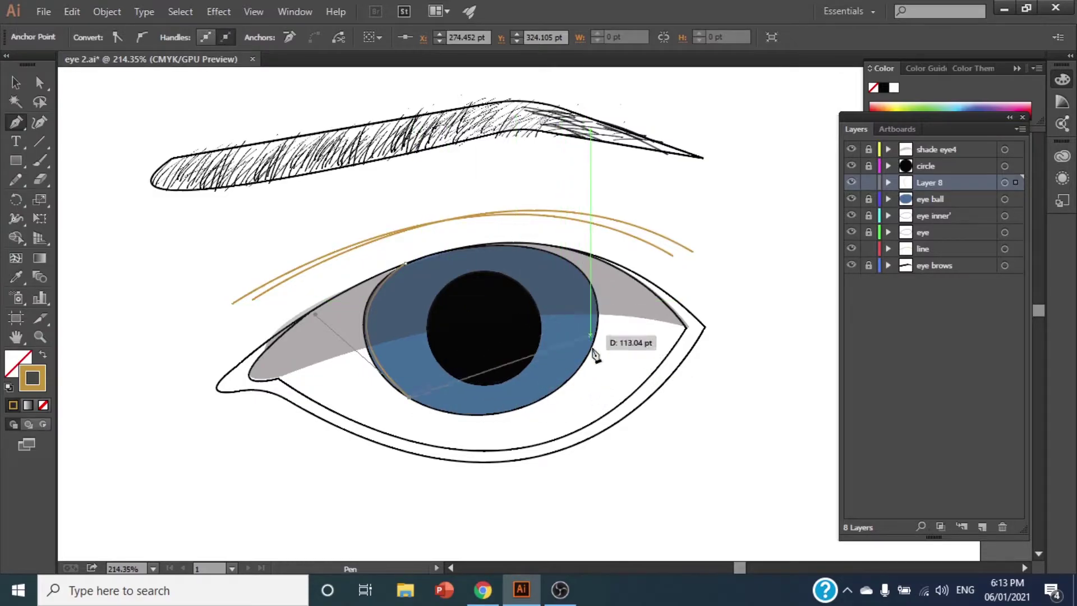
{"action": "left_click_drag", "start_coordinate": [585, 362], "coordinate": [651, 272]}
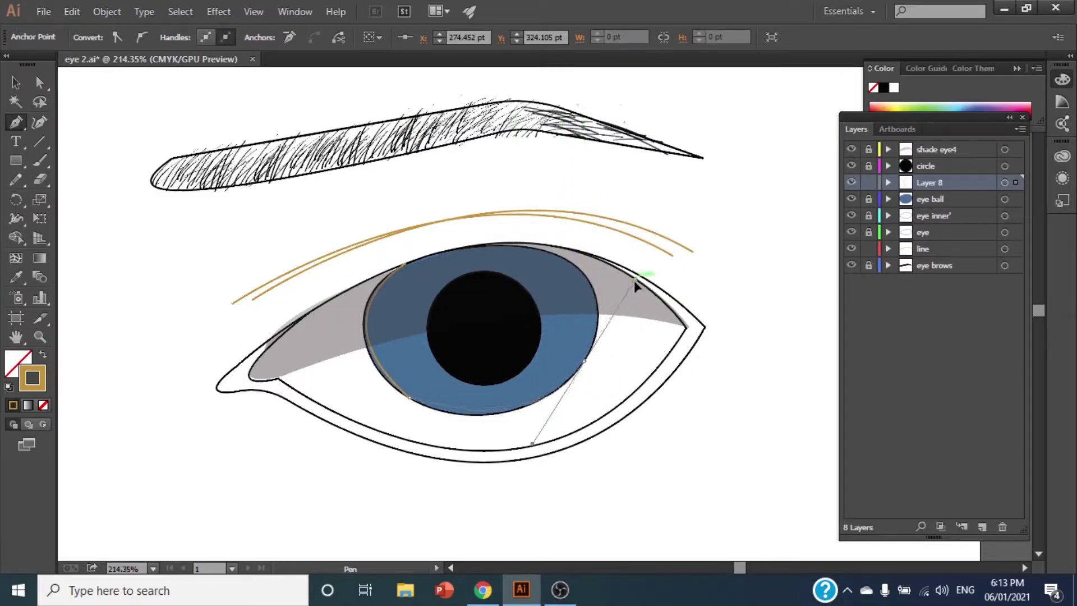
{"action": "left_click_drag", "start_coordinate": [585, 361], "coordinate": [559, 268]}
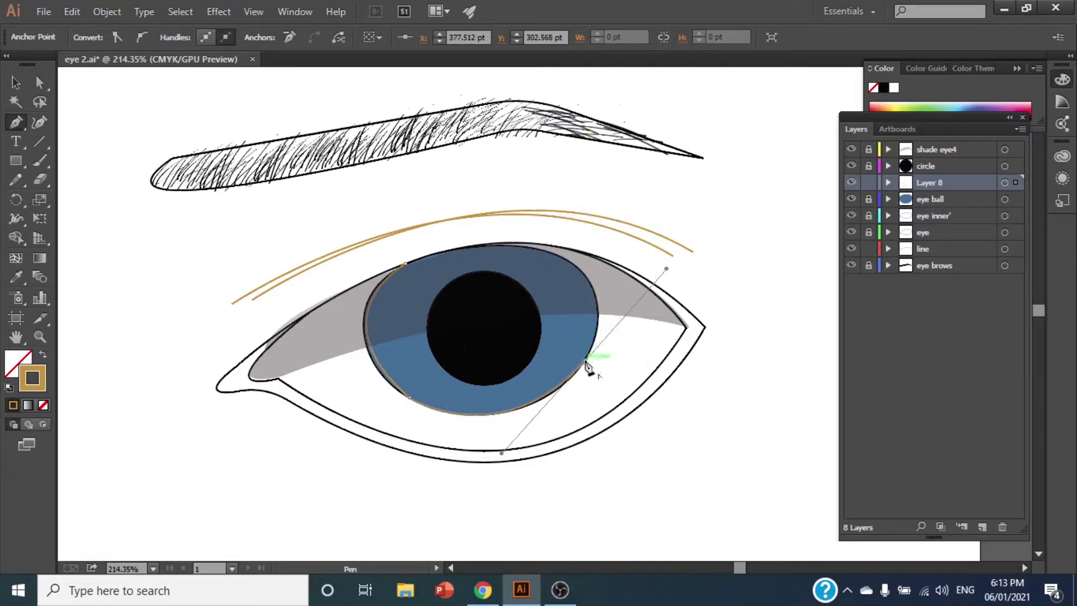
Step: Add smooth points at the top, lower-right and lower-left, then close the iris outline
{"action": "left_click_drag", "start_coordinate": [501, 245], "coordinate": [379, 231]}
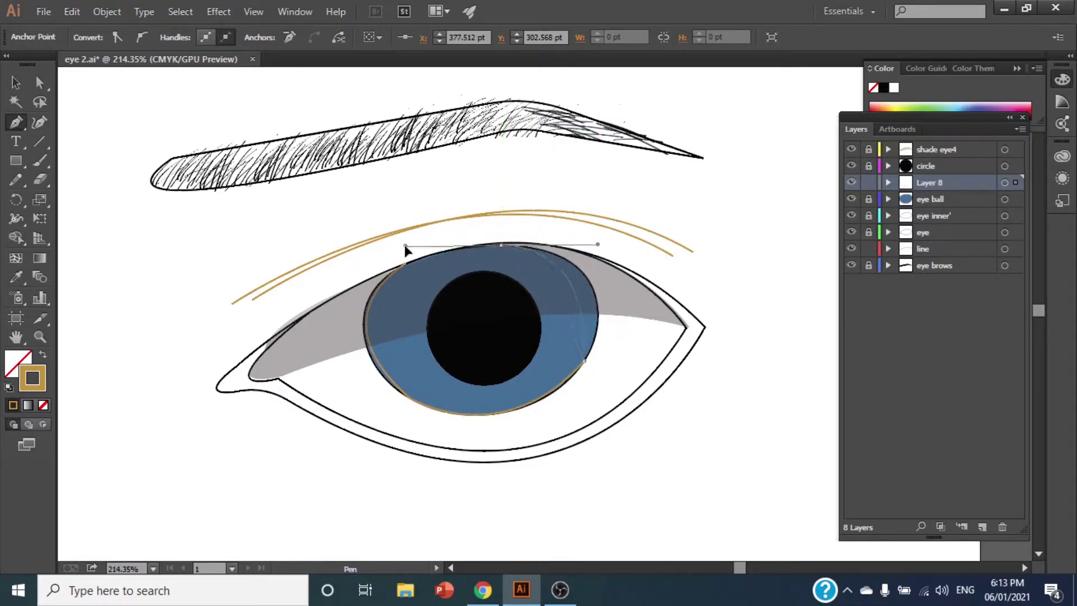
{"action": "mouse_move", "coordinate": [546, 378]}
{"action": "left_mouse_down"}
{"action": "mouse_move", "coordinate": [439, 483]}
{"action": "mouse_move", "coordinate": [346, 391]}
{"action": "left_mouse_up"}
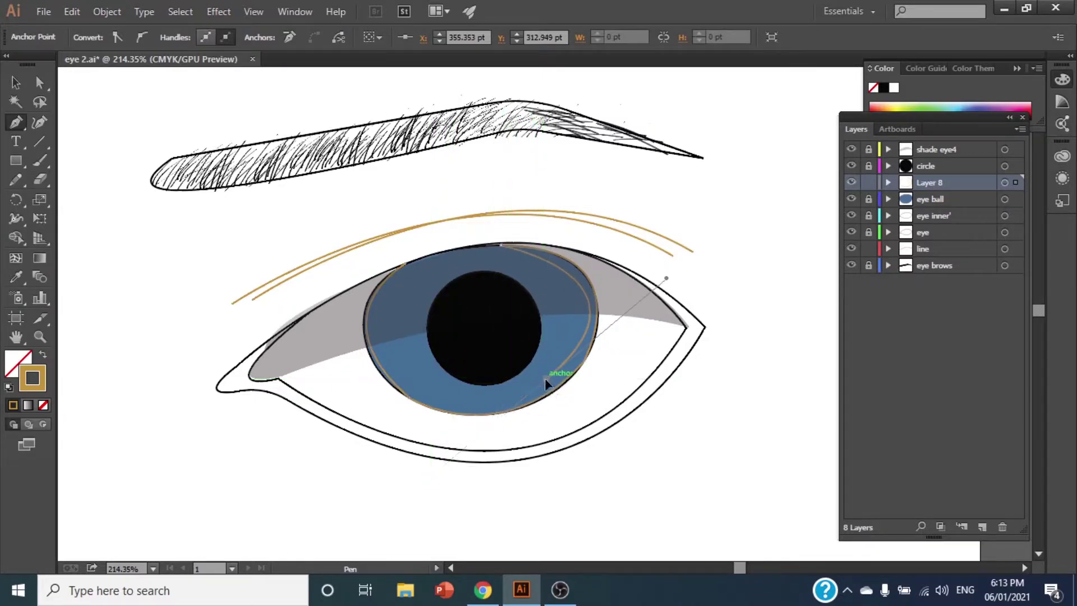
{"action": "left_click_drag", "start_coordinate": [383, 357], "coordinate": [294, 257]}
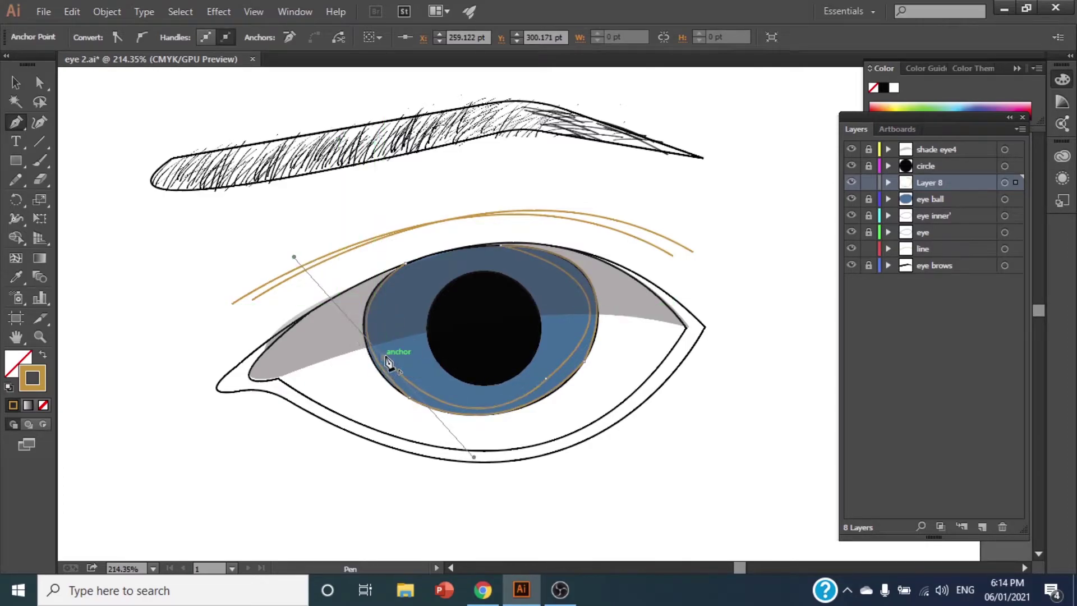
{"action": "left_click", "coordinate": [386, 362]}
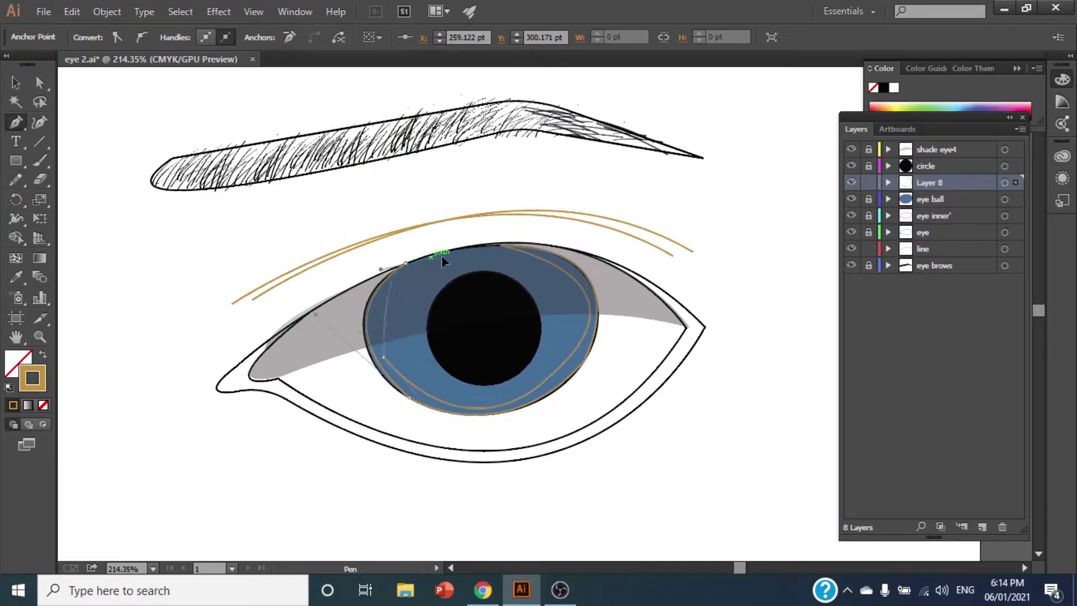
{"action": "left_click_drag", "start_coordinate": [406, 264], "coordinate": [461, 251]}
{"action": "key", "text": "Escape"}
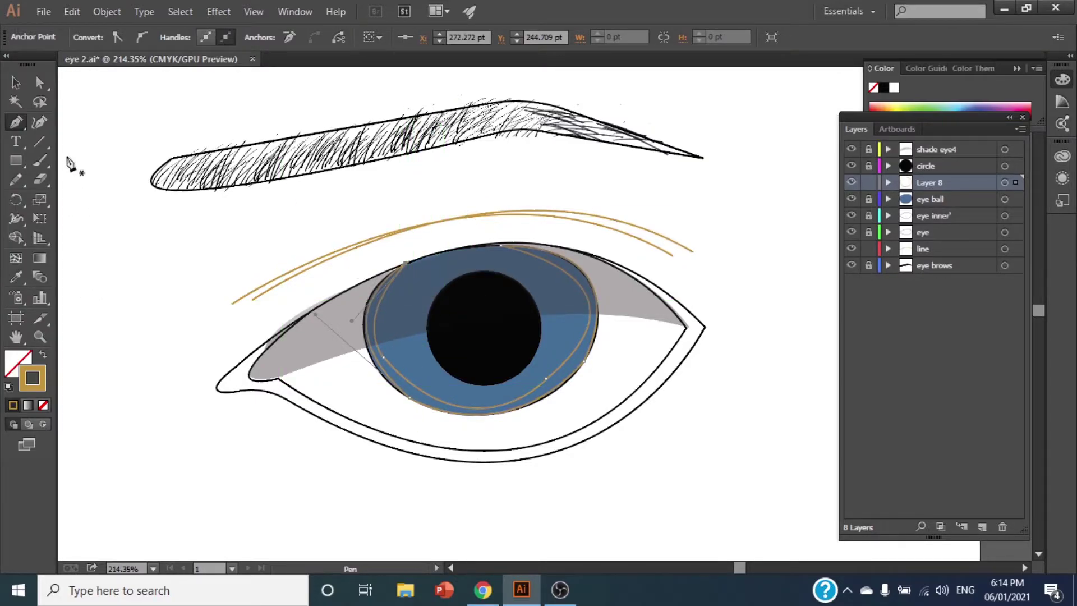
{"action": "left_click", "coordinate": [15, 83]}
{"action": "left_click", "coordinate": [404, 375]}
Step: Set the iris outline's stroke colour to a blue shade
{"action": "left_click", "coordinate": [414, 387]}
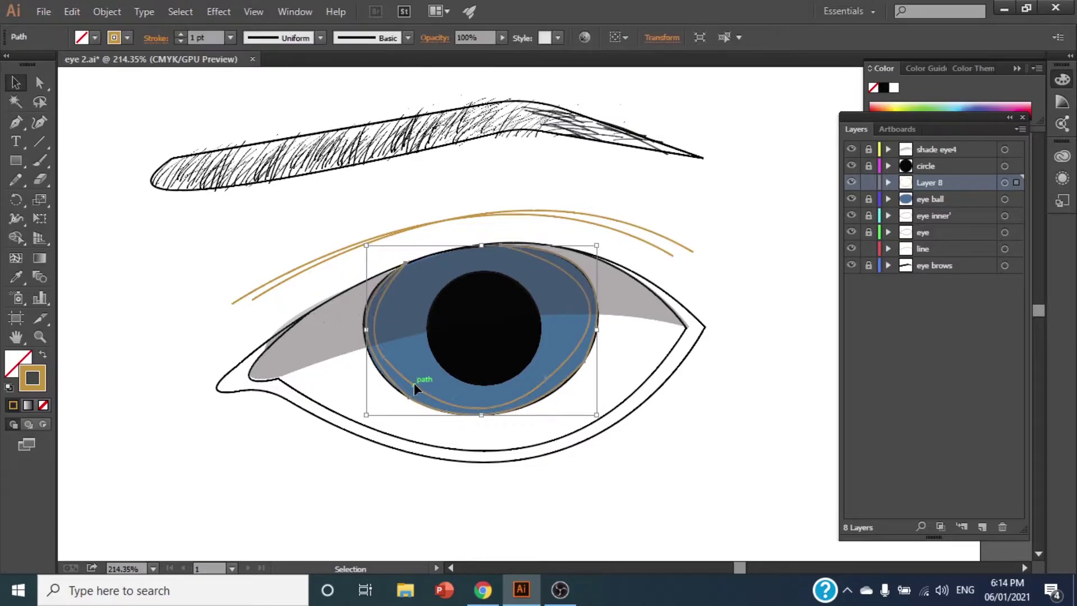
{"action": "double_click", "coordinate": [32, 379]}
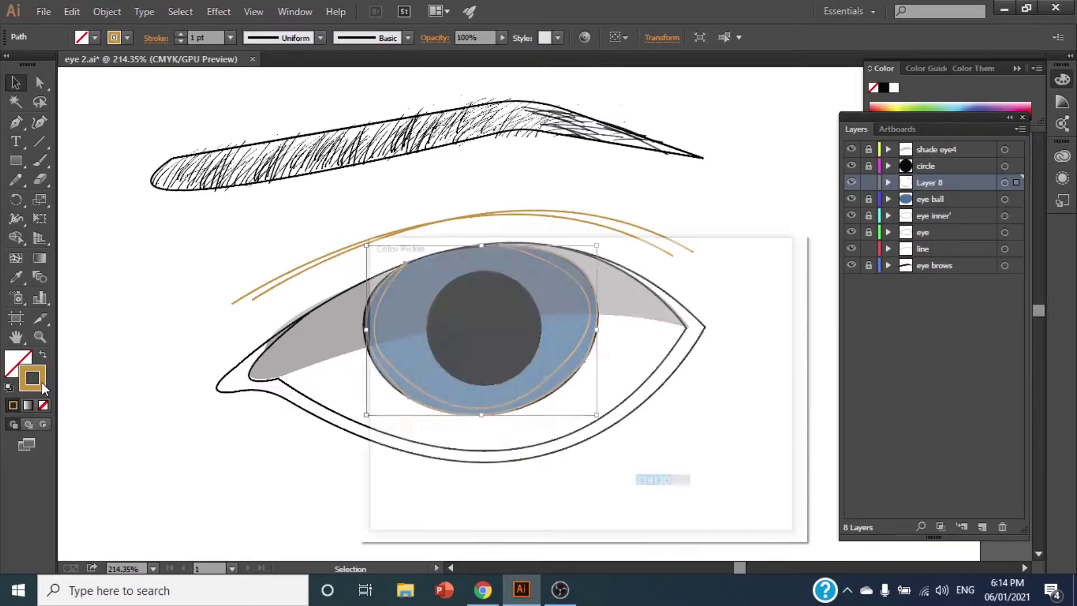
{"action": "left_click", "coordinate": [601, 360]}
{"action": "left_click", "coordinate": [538, 349]}
{"action": "left_click", "coordinate": [522, 320]}
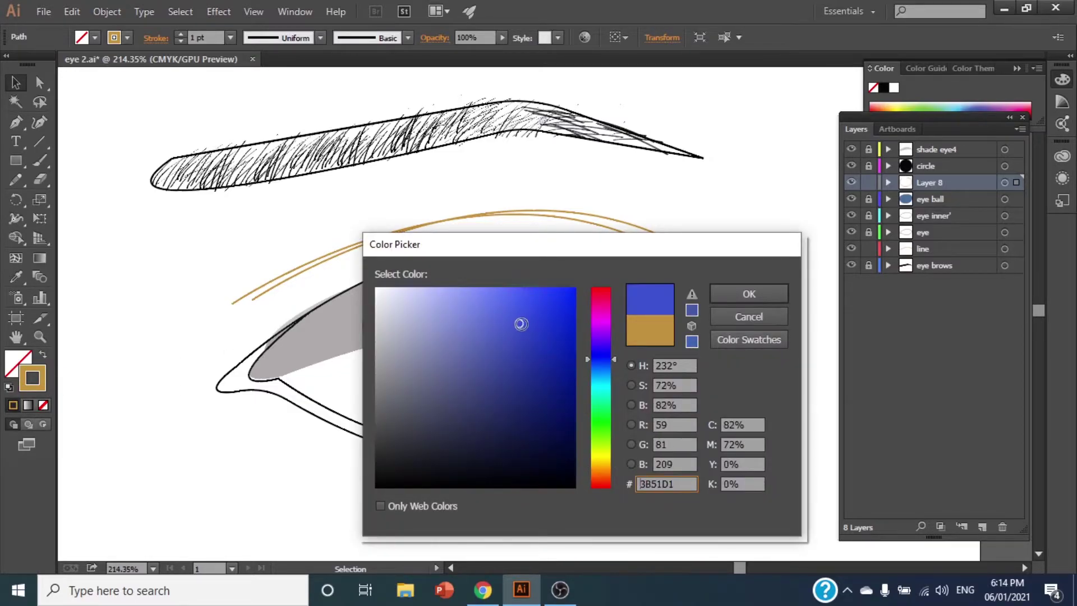
{"action": "left_click", "coordinate": [516, 342]}
{"action": "left_click", "coordinate": [755, 294]}
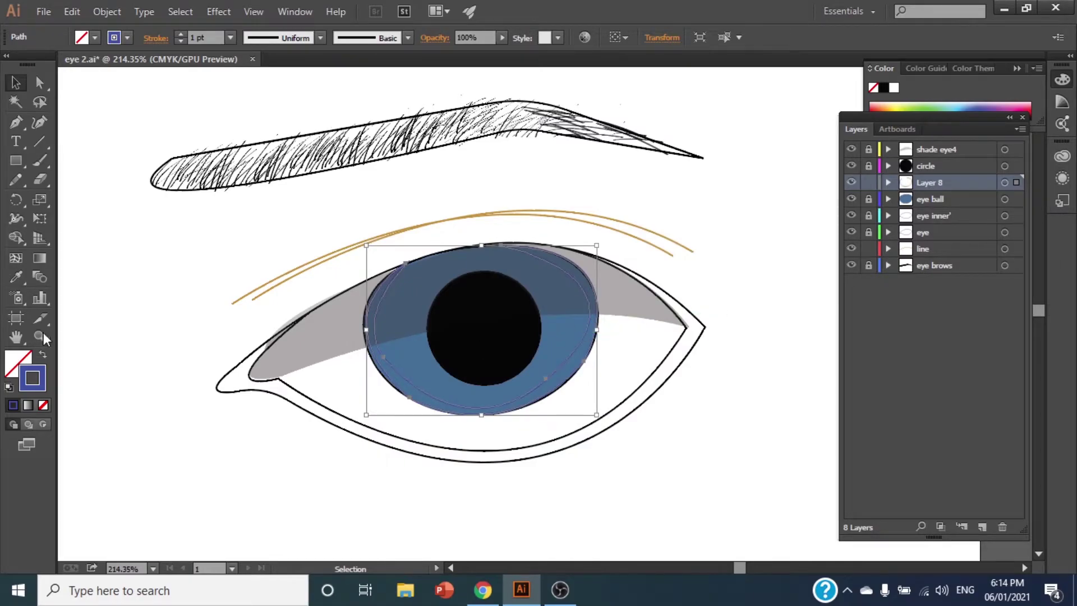
Step: Fill the iris ring with violet-blue 3737C4 and zoom in on the eye
{"action": "double_click", "coordinate": [18, 364]}
{"action": "left_click", "coordinate": [601, 354]}
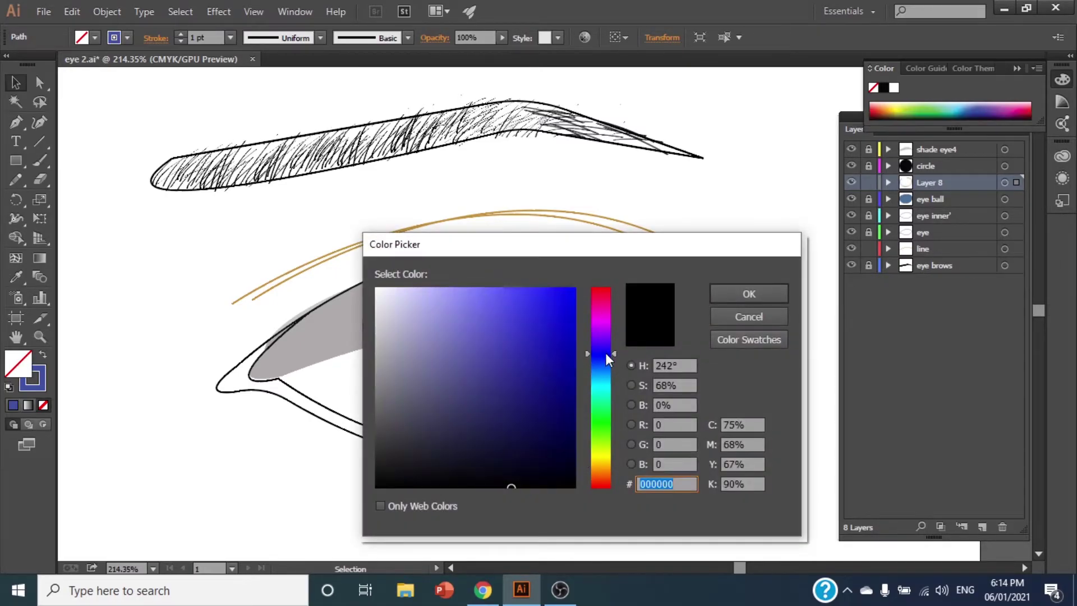
{"action": "left_click", "coordinate": [545, 349]}
{"action": "left_click", "coordinate": [519, 334]}
{"action": "left_click", "coordinate": [765, 296]}
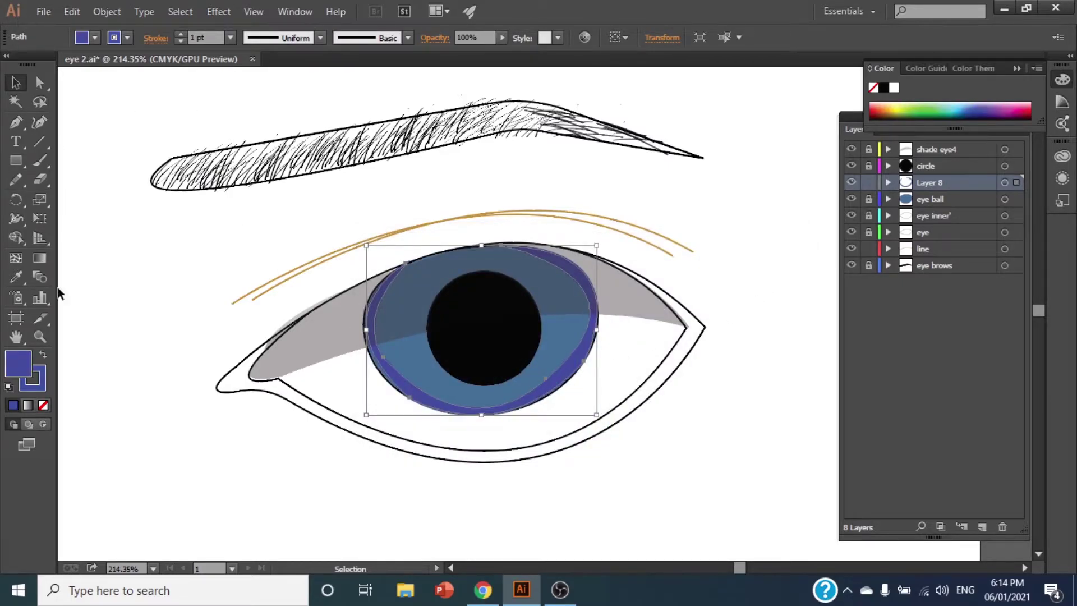
{"action": "scroll", "coordinate": [53, 288], "scroll_direction": "up", "scroll_amount": 3}
{"action": "left_click", "coordinate": [40, 336]}
Step: Unlock the eye brows layer and sample the tan lash colour onto the eyebrow
{"action": "left_click", "coordinate": [471, 406], "text": "alt"}
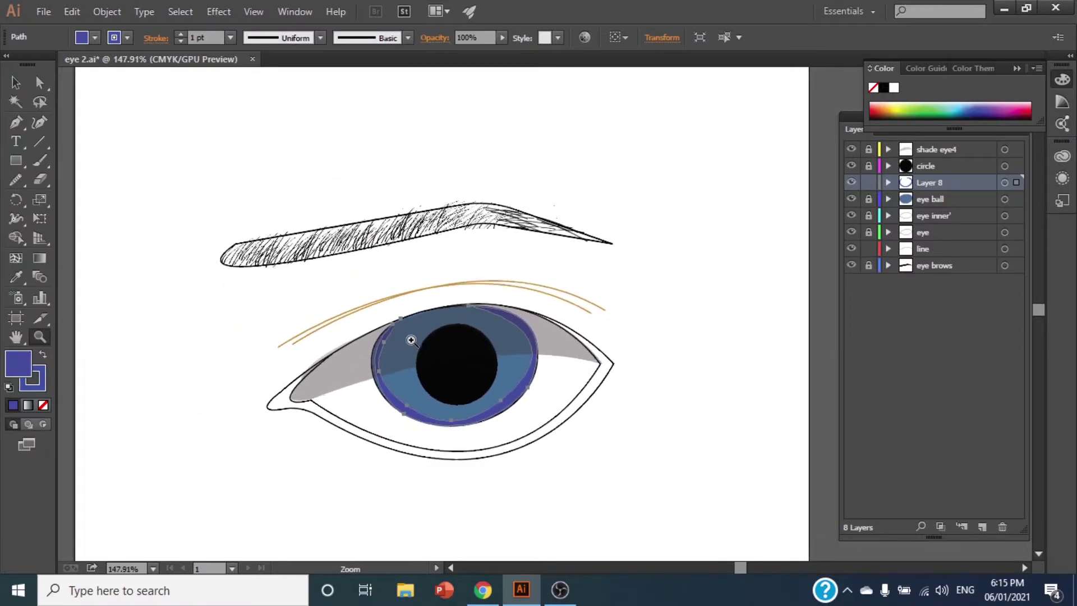
{"action": "left_click", "coordinate": [449, 344]}
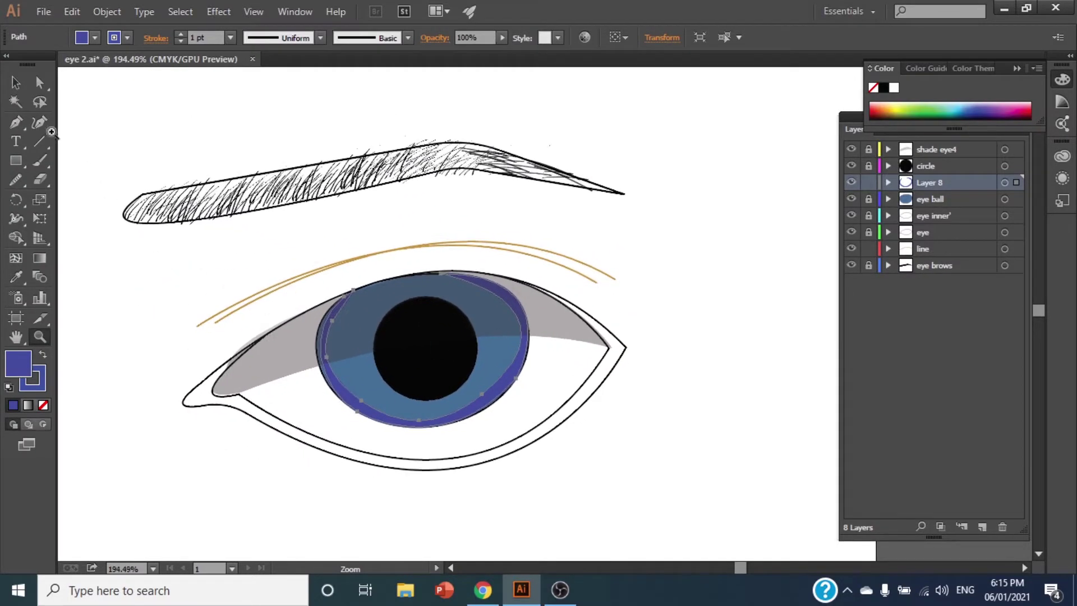
{"action": "left_click", "coordinate": [870, 265]}
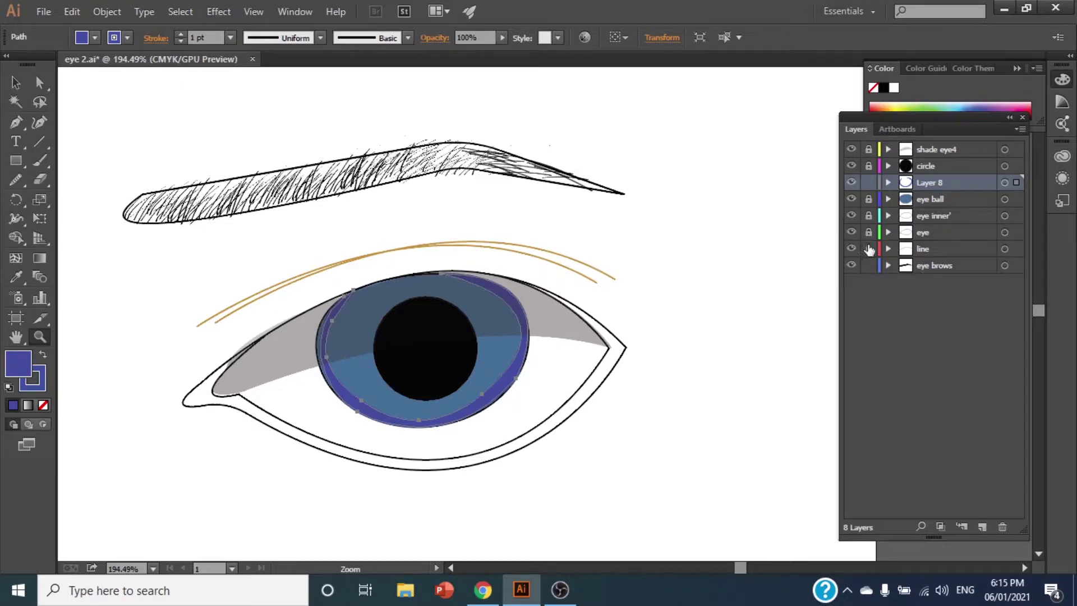
{"action": "key", "text": "v"}
{"action": "left_click", "coordinate": [278, 193]}
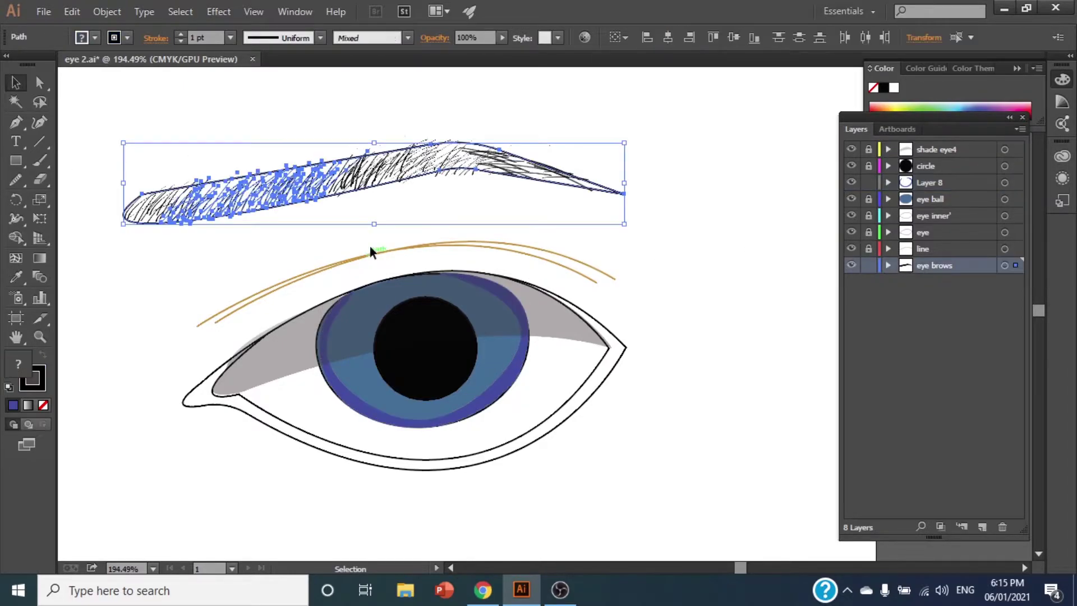
{"action": "double_click", "coordinate": [41, 375]}
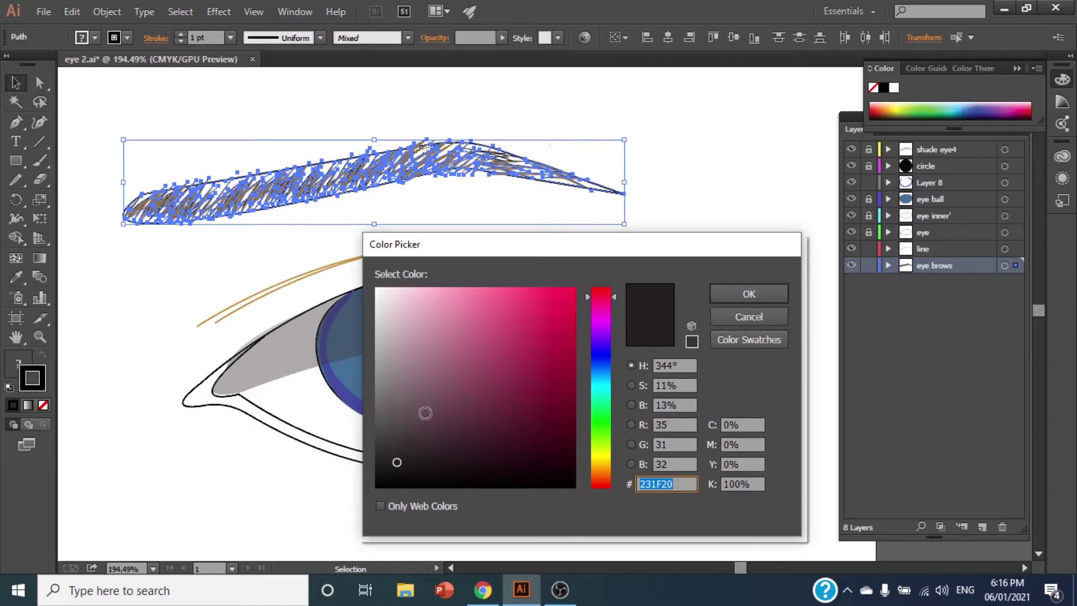
{"action": "left_click", "coordinate": [750, 323]}
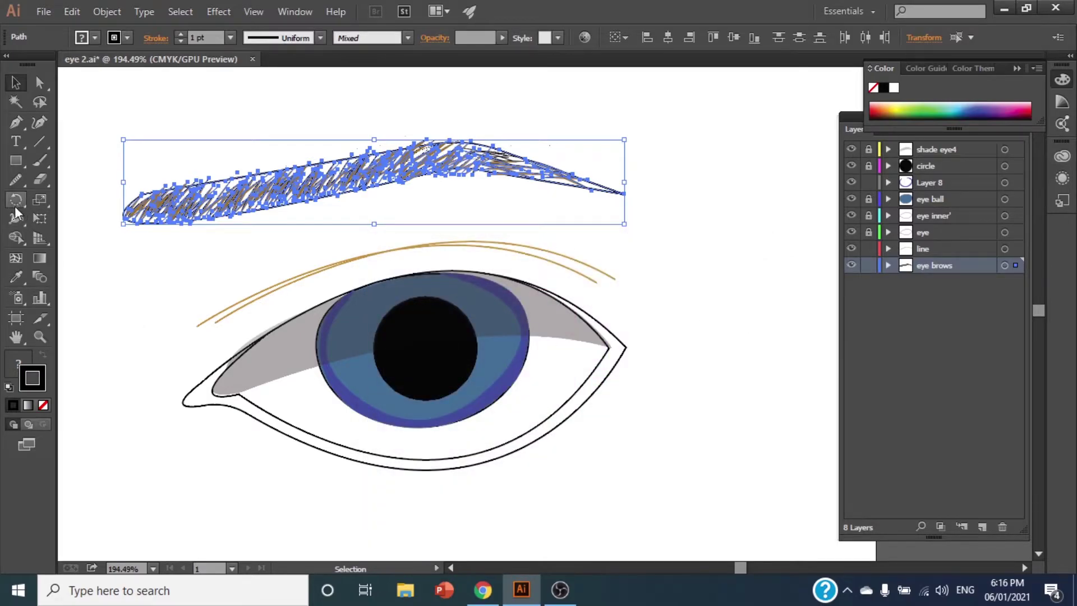
{"action": "left_click", "coordinate": [16, 276]}
{"action": "left_click", "coordinate": [311, 274]}
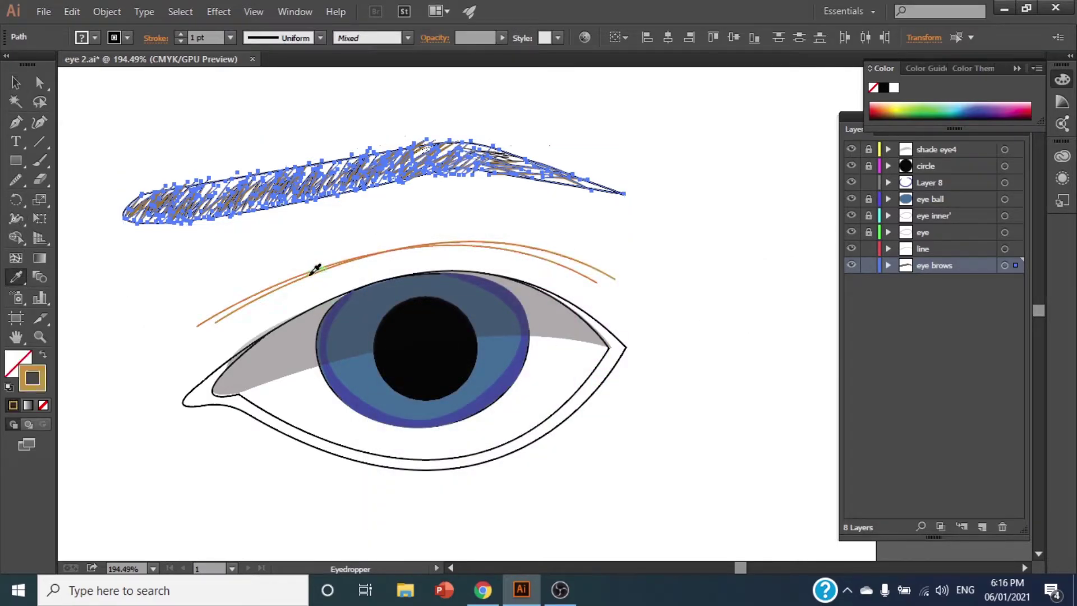
{"action": "key", "text": "v"}
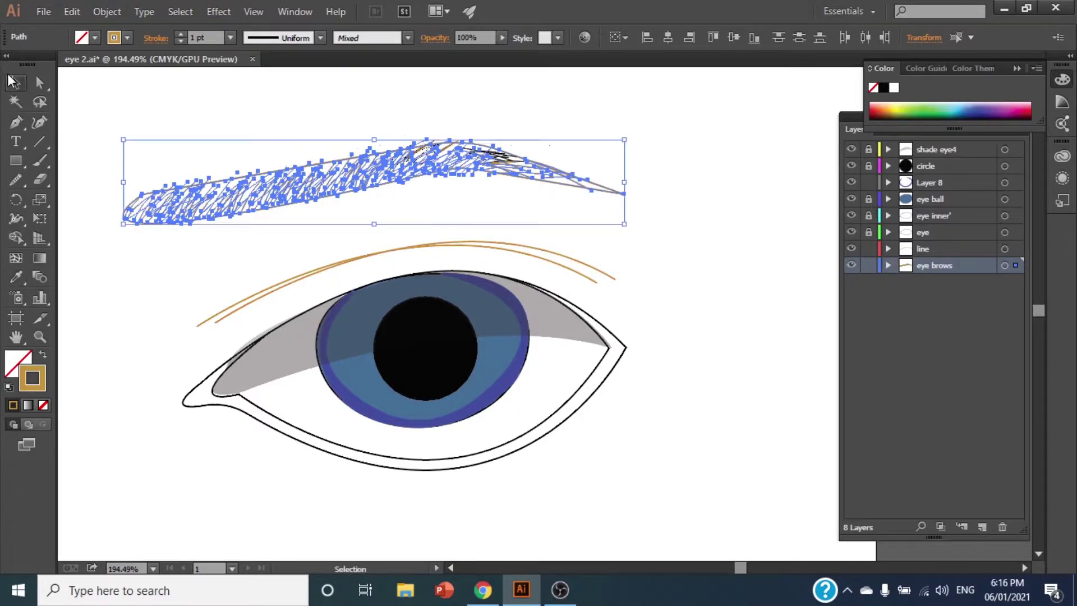
{"action": "left_click", "coordinate": [756, 238]}
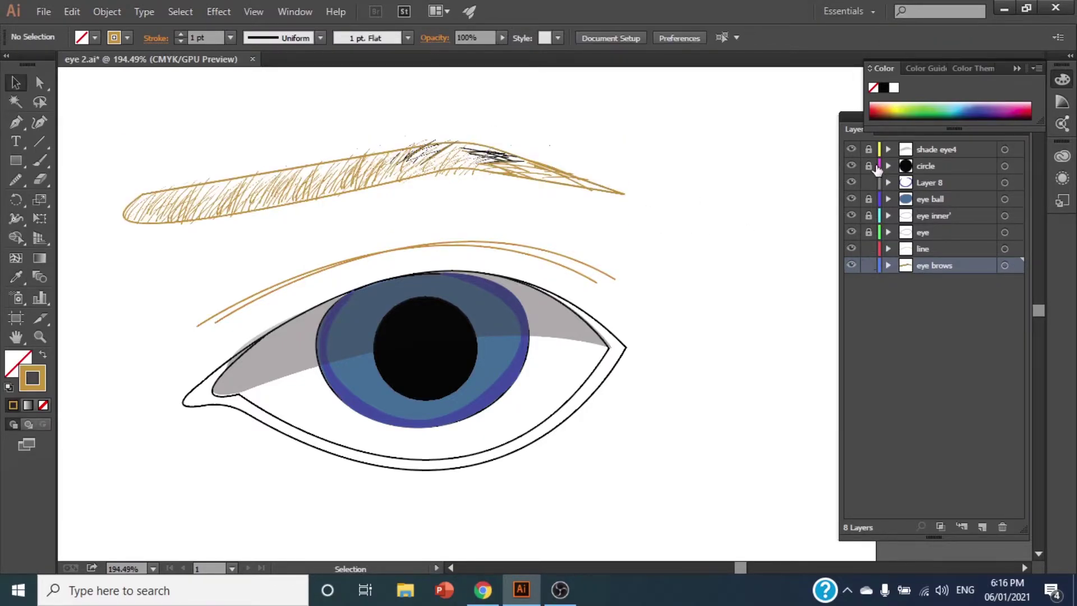
Step: Turn the remaining dark eyebrow strokes tan with the Eyedropper
{"action": "left_click", "coordinate": [869, 183]}
{"action": "left_click_drag", "start_coordinate": [372, 113], "coordinate": [597, 176]}
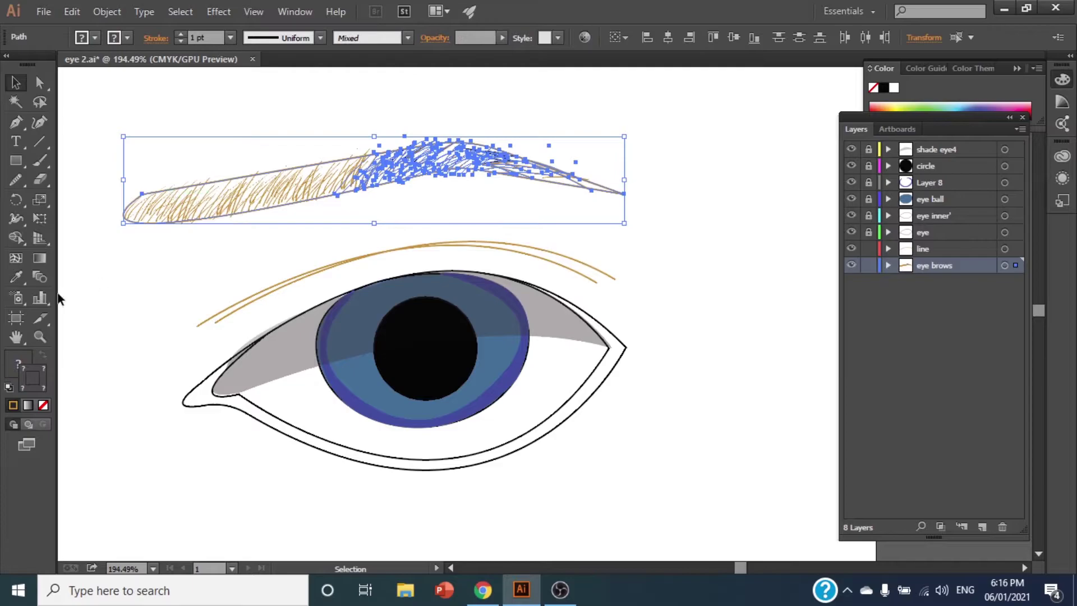
{"action": "left_click", "coordinate": [22, 273]}
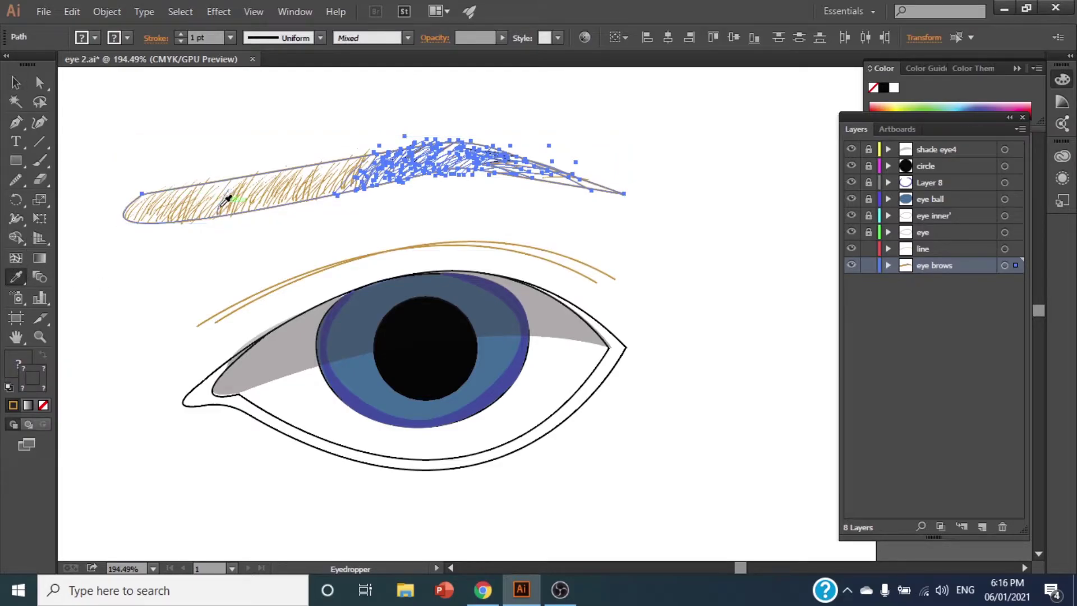
{"action": "left_click", "coordinate": [226, 199]}
{"action": "left_click", "coordinate": [15, 83]}
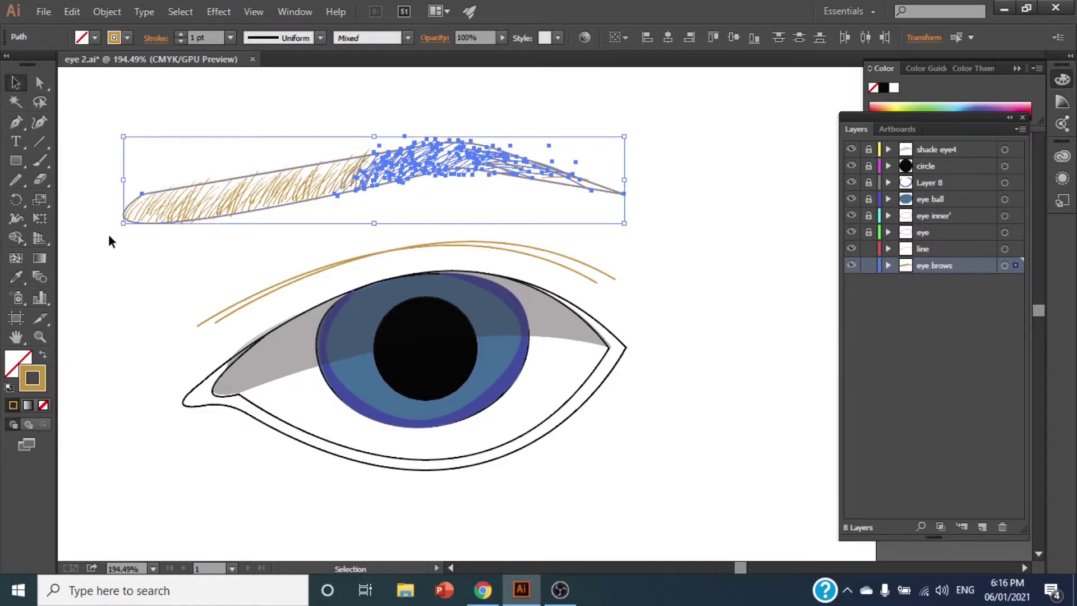
{"action": "left_click", "coordinate": [103, 250]}
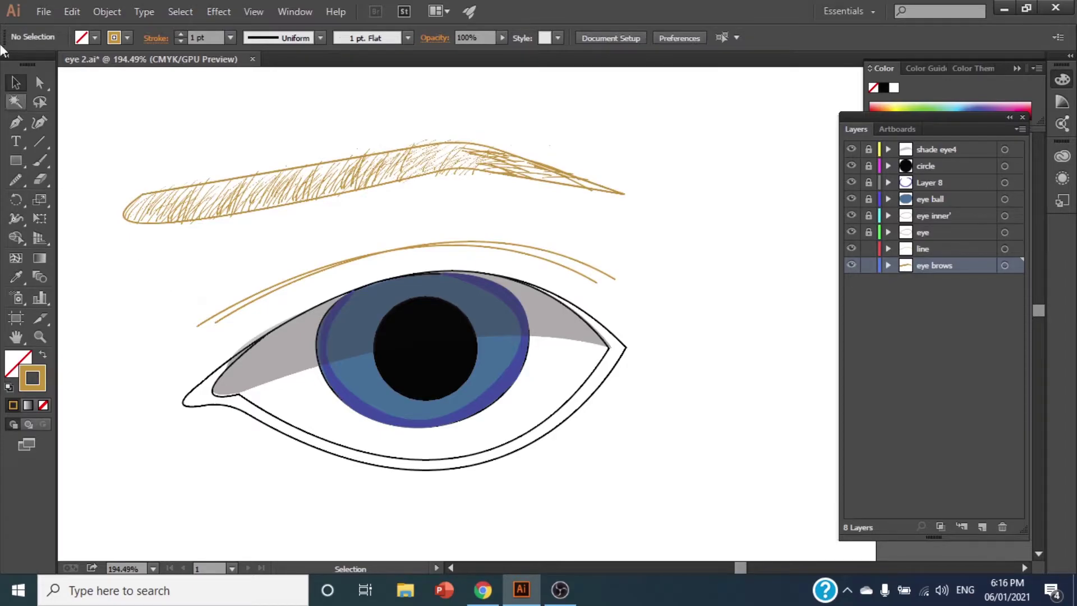
Step: Delete the eyebrow's grey outline
{"action": "left_click", "coordinate": [312, 163]}
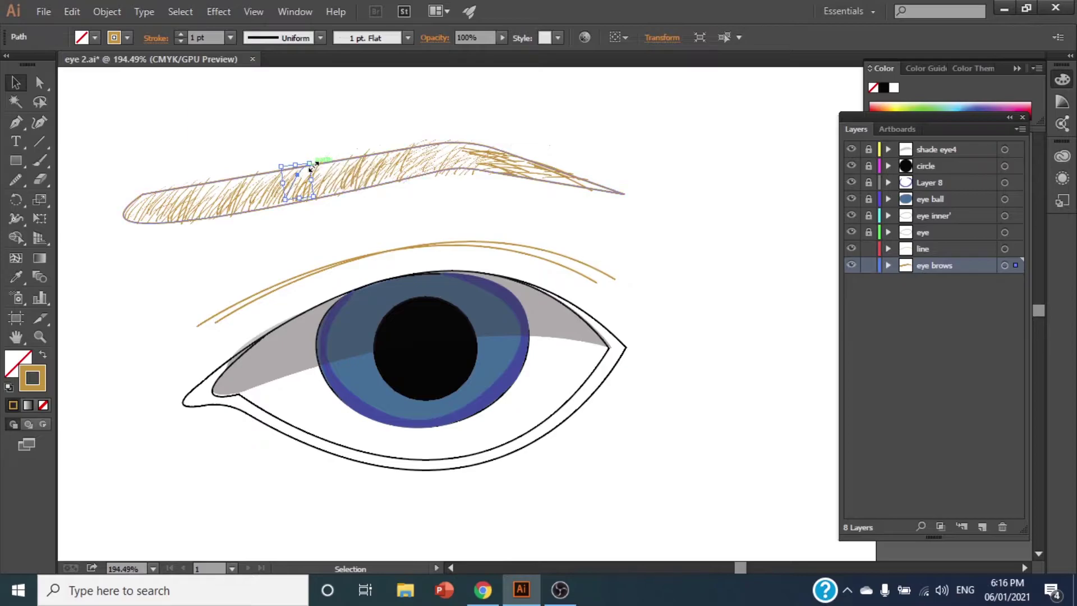
{"action": "left_click", "coordinate": [329, 161]}
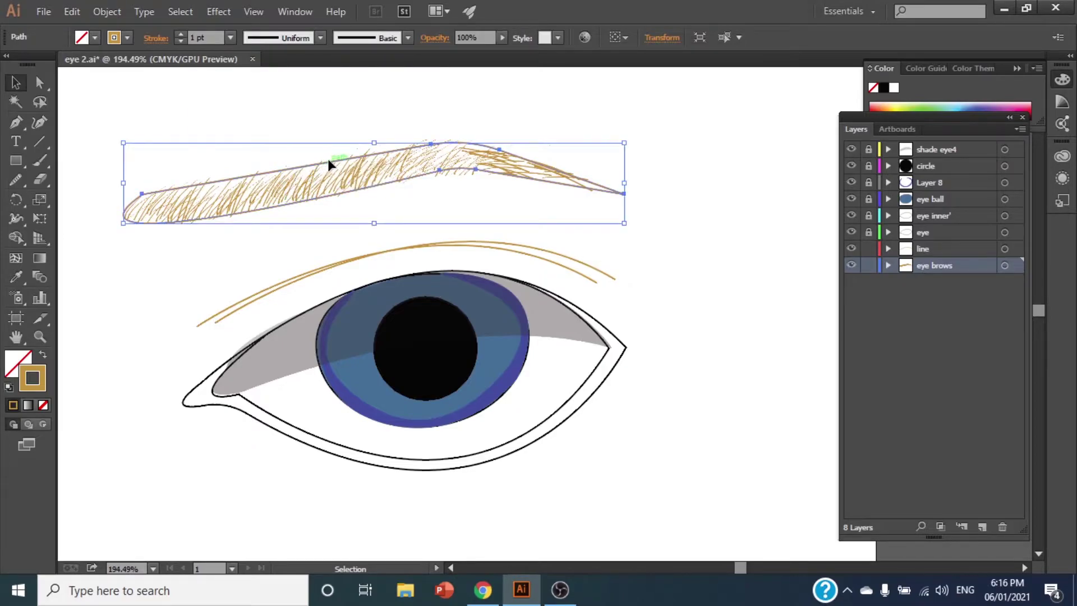
{"action": "key", "text": "Delete"}
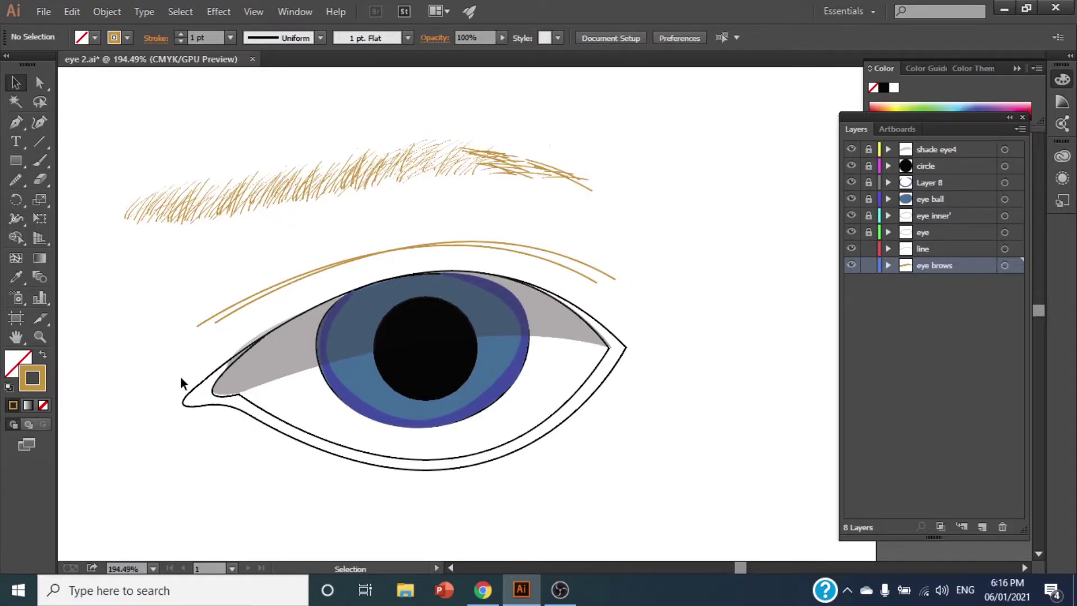
{"action": "left_click", "coordinate": [39, 337]}
Step: Pen-draw the top edge of a brow-area shape, from left of the eye along the brow
{"action": "left_click", "coordinate": [460, 407]}
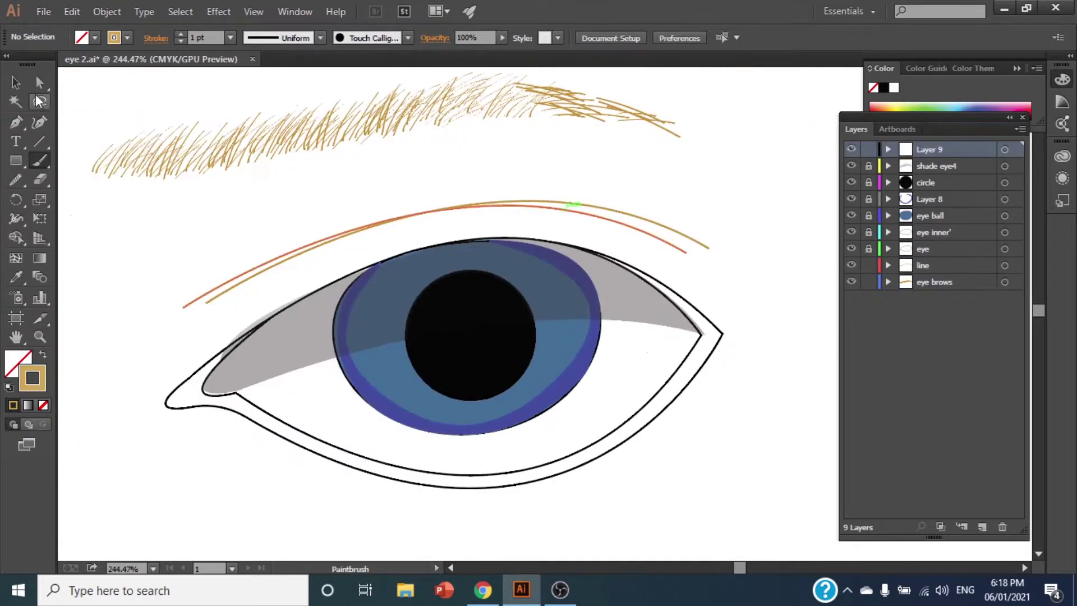
{"action": "left_click", "coordinate": [16, 122]}
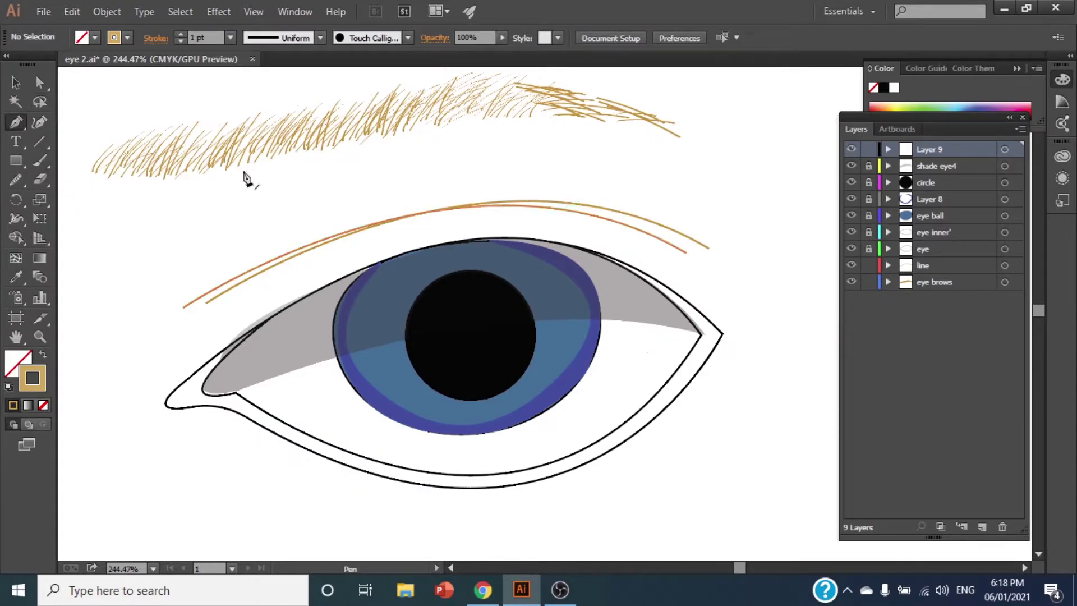
{"action": "left_click", "coordinate": [81, 281]}
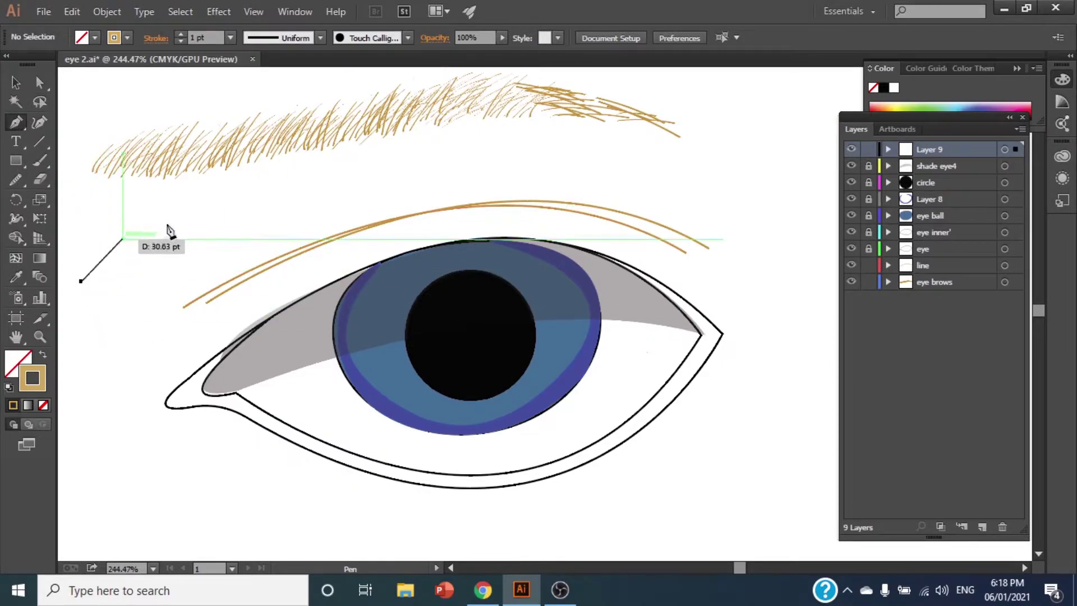
{"action": "left_click_drag", "start_coordinate": [217, 216], "coordinate": [248, 216]}
{"action": "left_click", "coordinate": [350, 206]}
{"action": "left_click", "coordinate": [476, 152]}
{"action": "left_click", "coordinate": [690, 124]}
{"action": "left_click_drag", "start_coordinate": [756, 165], "coordinate": [808, 165]}
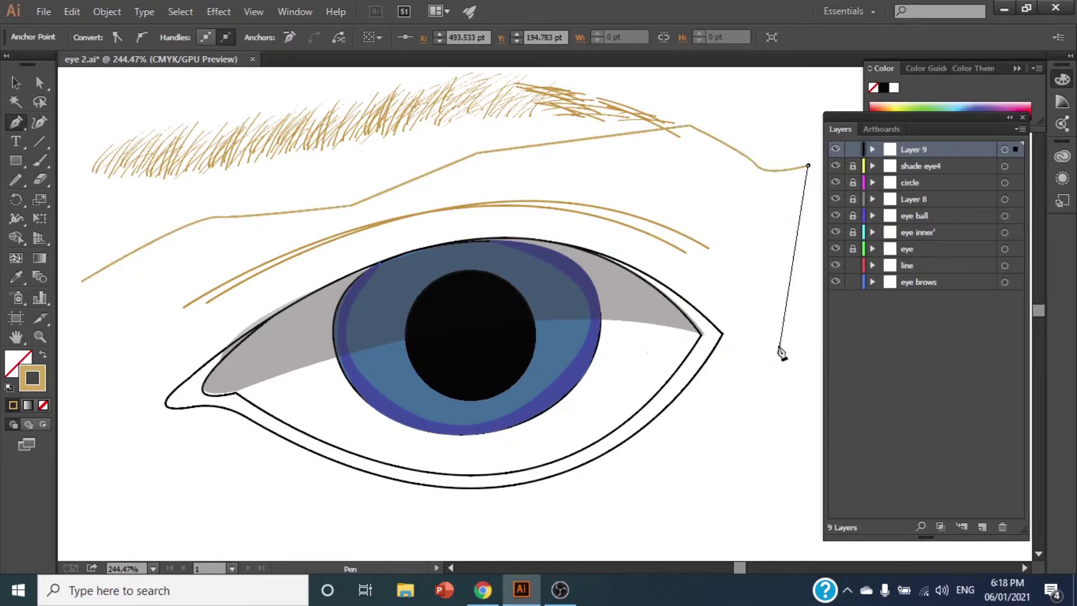
Step: Run the outline down the right side and along the upper eyelid, then close it with no stroke
{"action": "left_click_drag", "start_coordinate": [779, 352], "coordinate": [750, 330]}
{"action": "left_click", "coordinate": [723, 315]}
{"action": "left_click_drag", "start_coordinate": [554, 229], "coordinate": [338, 261]}
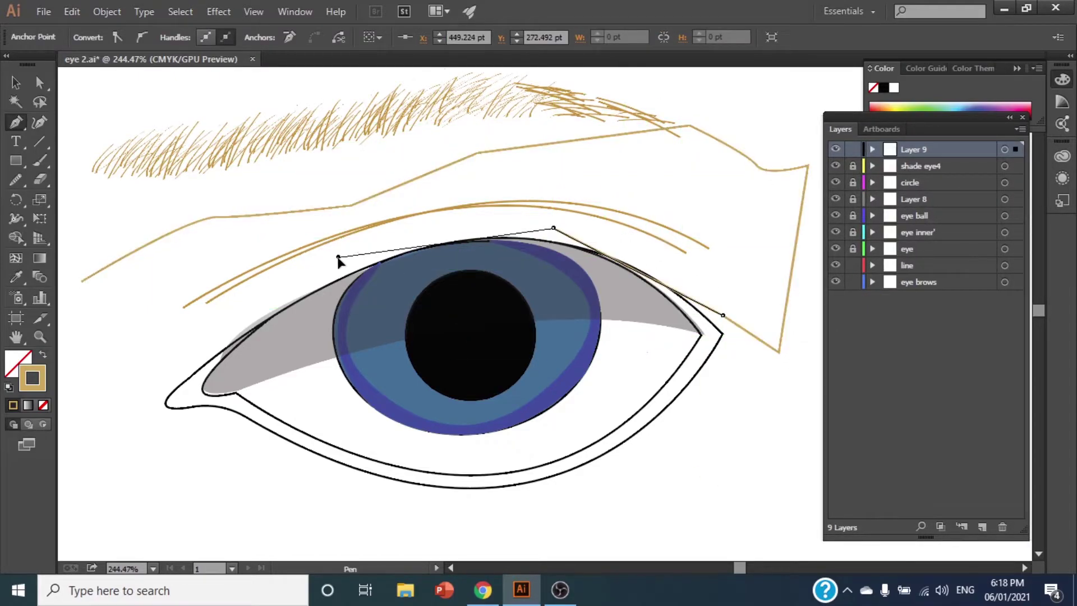
{"action": "left_click", "coordinate": [139, 407]}
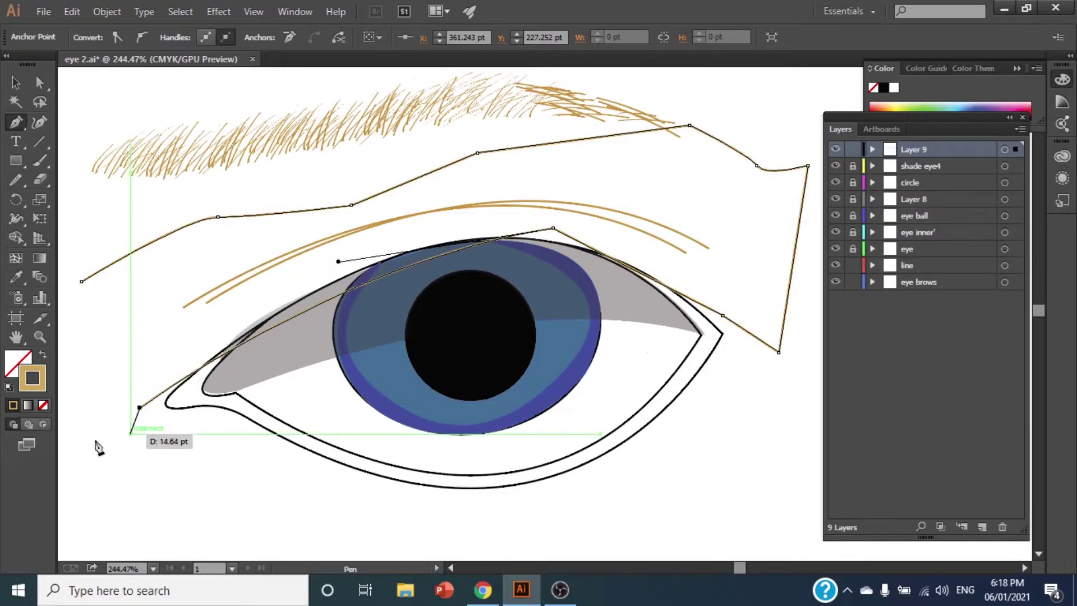
{"action": "left_click", "coordinate": [44, 404]}
{"action": "left_click", "coordinate": [76, 407]}
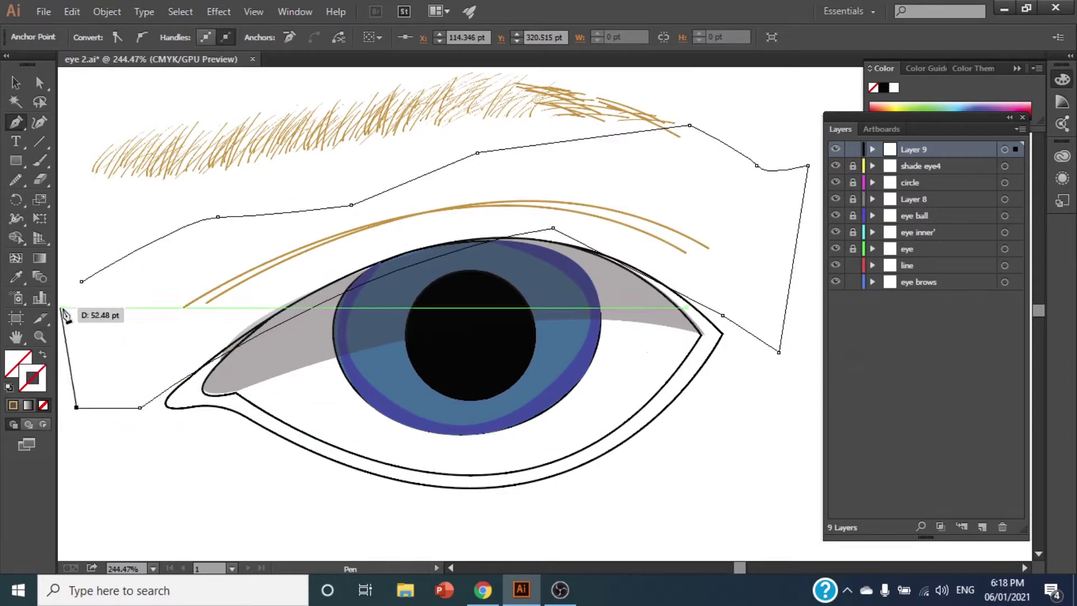
{"action": "left_click", "coordinate": [80, 282]}
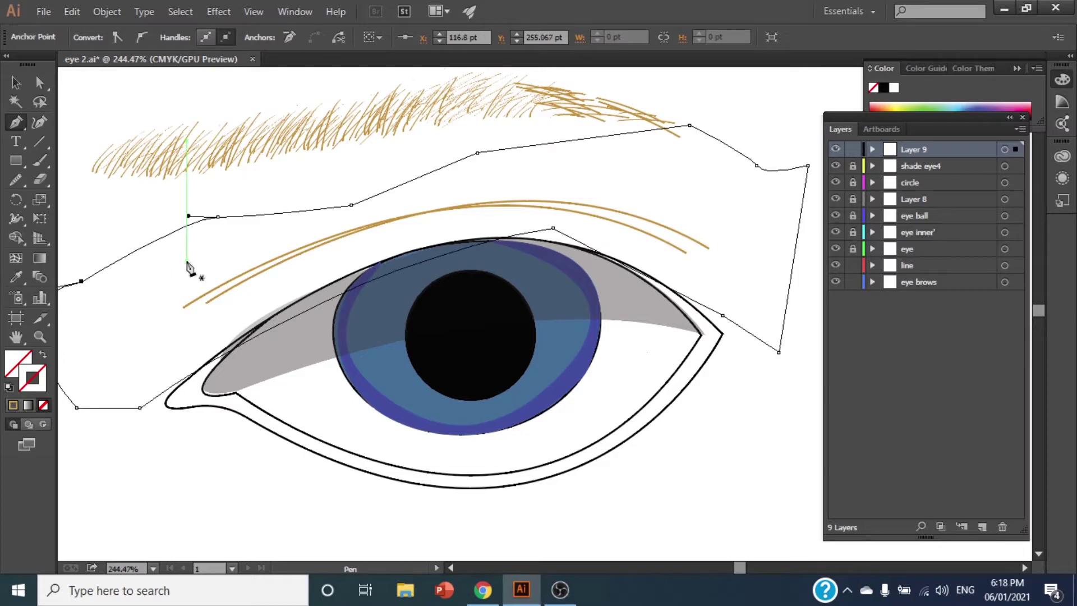
Step: Fill the brow shape with tan BC8B50
{"action": "double_click", "coordinate": [17, 375]}
{"action": "type", "text": "BCAF50"}
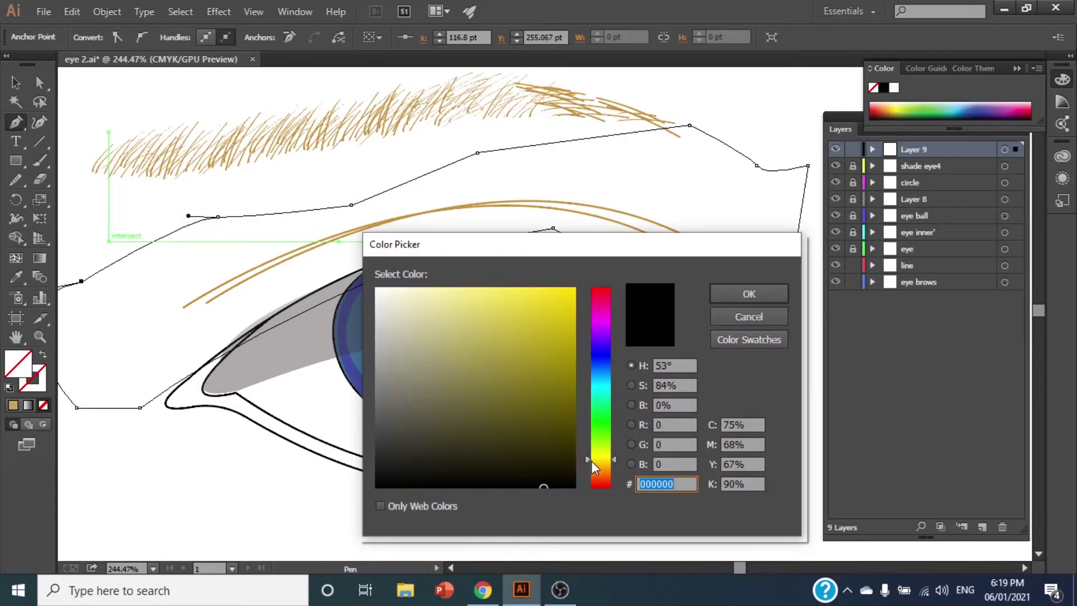
{"action": "left_click", "coordinate": [604, 470]}
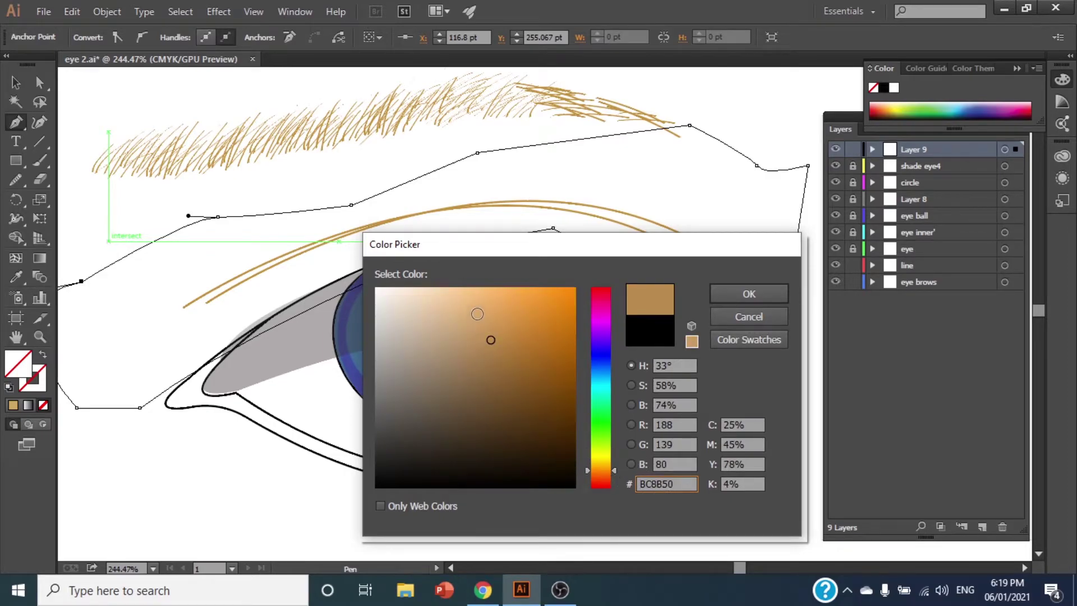
{"action": "left_click", "coordinate": [480, 305]}
{"action": "left_click", "coordinate": [764, 294]}
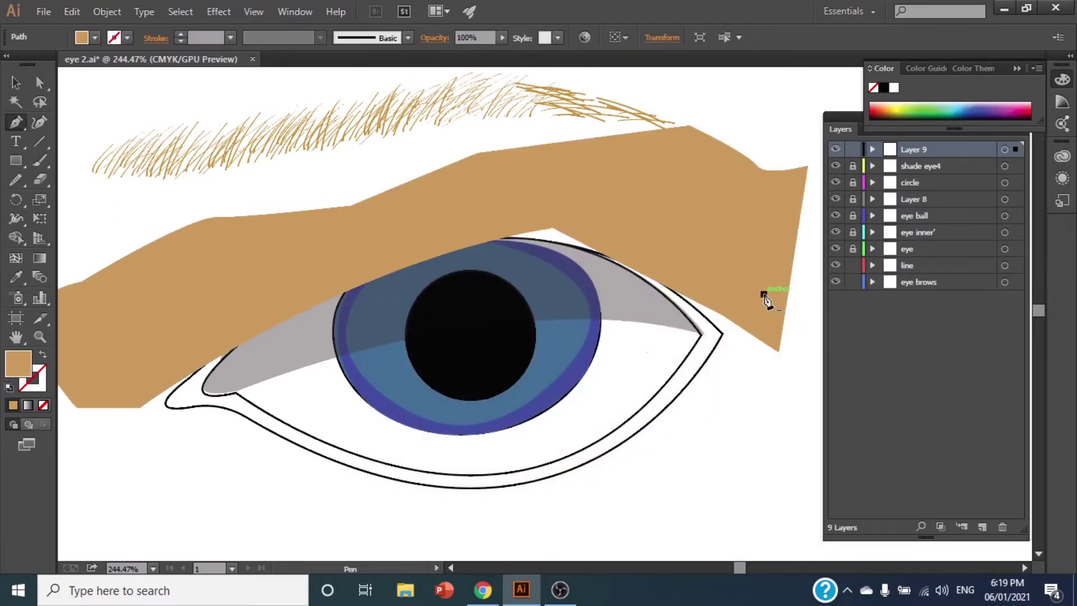
{"action": "key", "text": "Escape"}
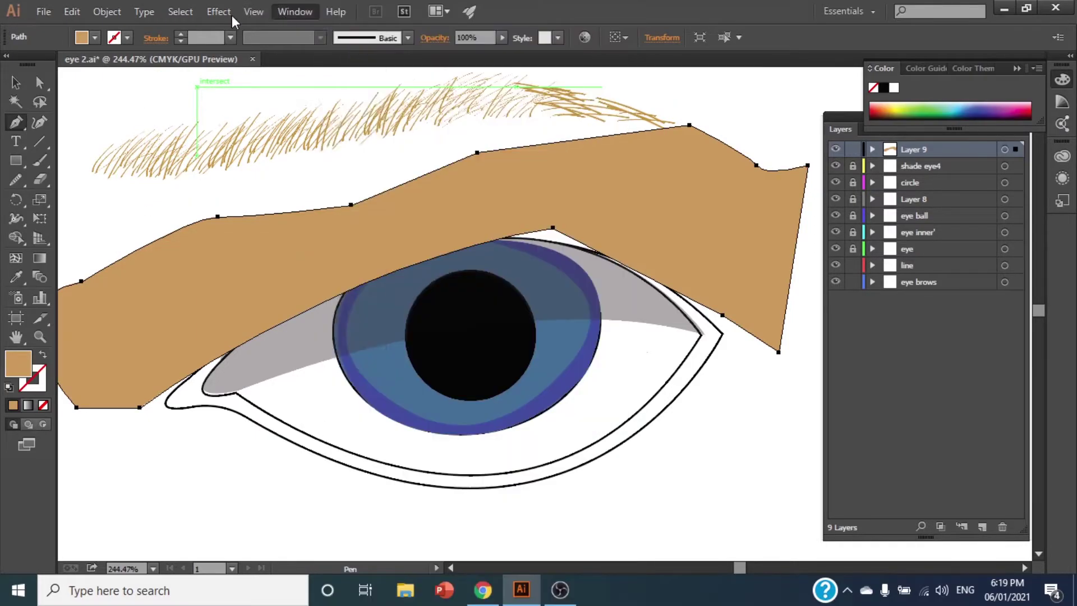
Step: Feather the brow shade by 2 pt and set its opacity to 63%
{"action": "left_click", "coordinate": [217, 11]}
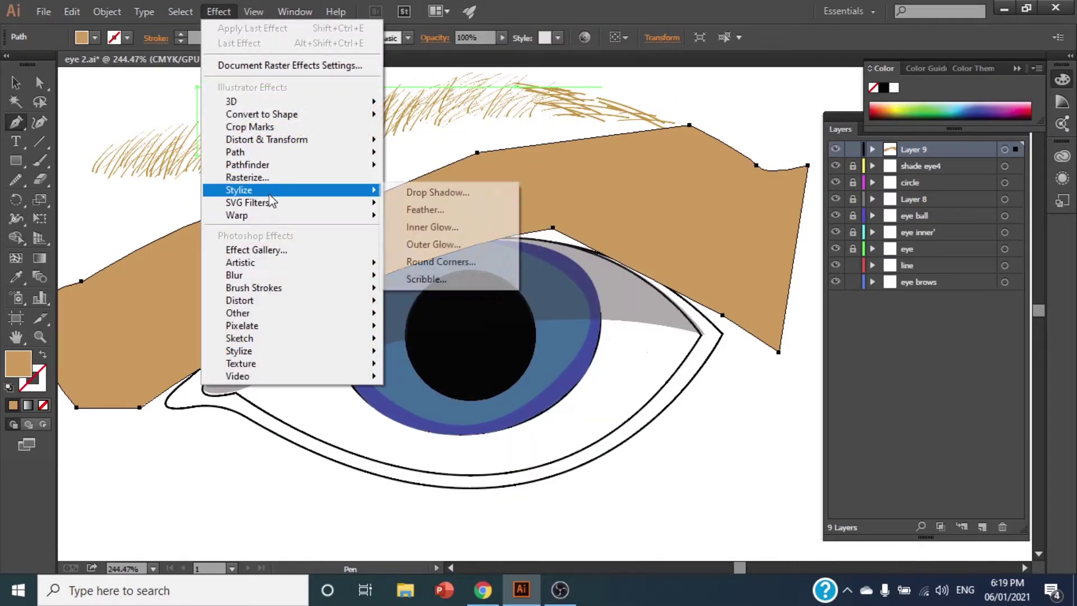
{"action": "left_click", "coordinate": [429, 211]}
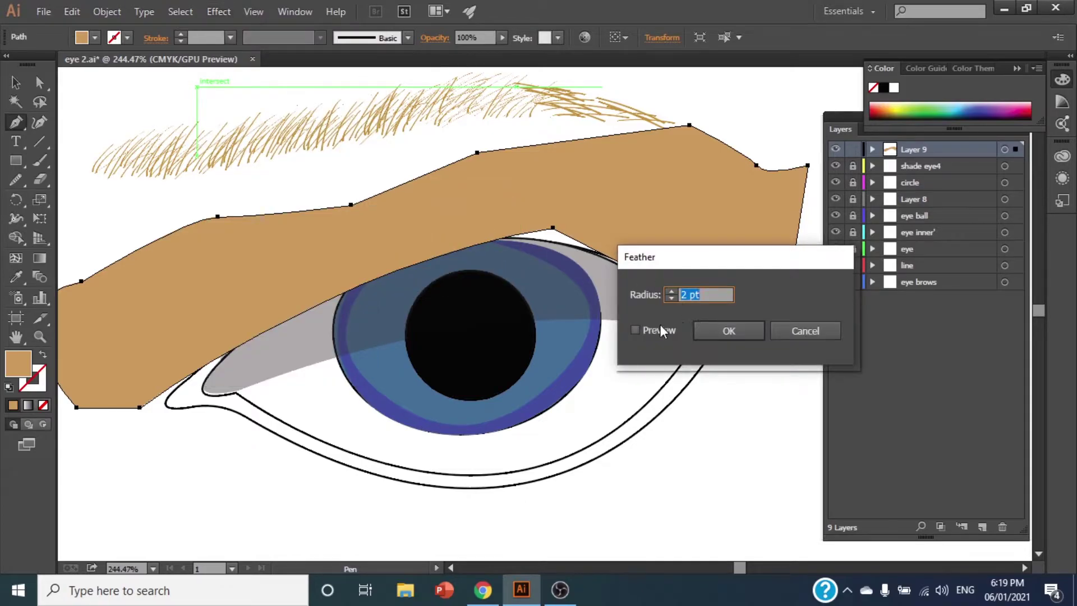
{"action": "key", "text": "Return"}
{"action": "left_click", "coordinate": [502, 38]}
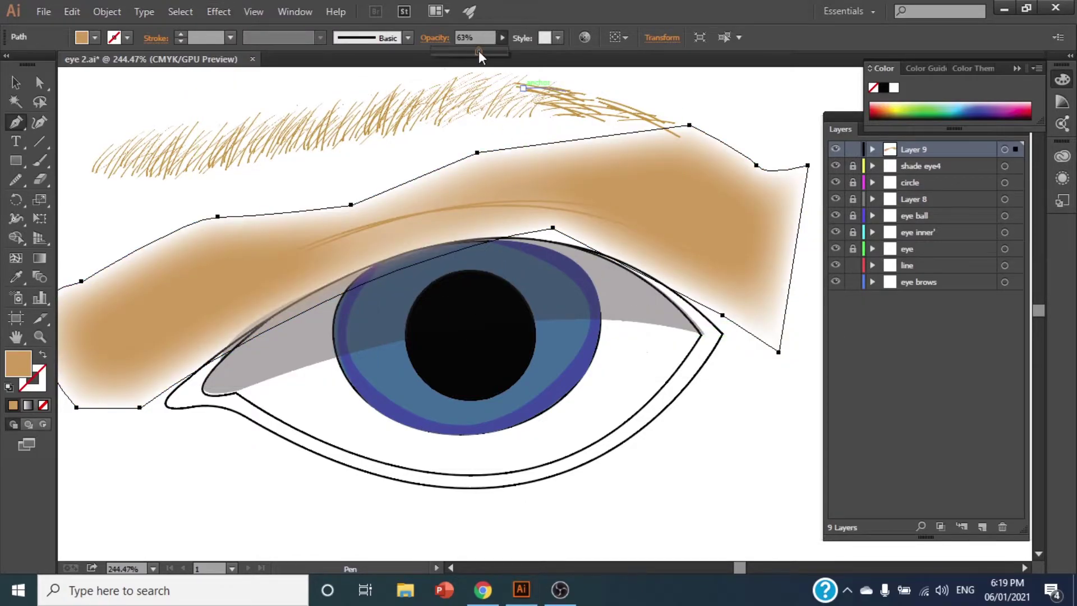
{"action": "left_click", "coordinate": [476, 53]}
{"action": "left_click", "coordinate": [39, 336]}
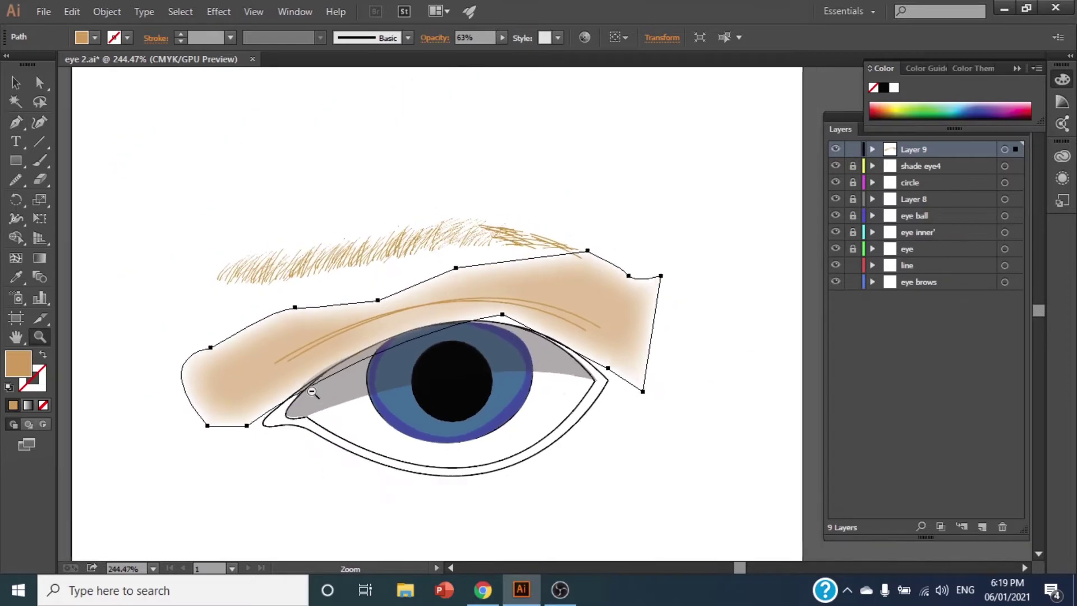
Step: Create Layer 10 and move it below the eye brows layer
{"action": "left_click_drag", "start_coordinate": [285, 474], "coordinate": [169, 365]}
{"action": "scroll", "coordinate": [168, 365], "scroll_direction": "down", "scroll_amount": 2}
{"action": "left_click", "coordinate": [393, 425]}
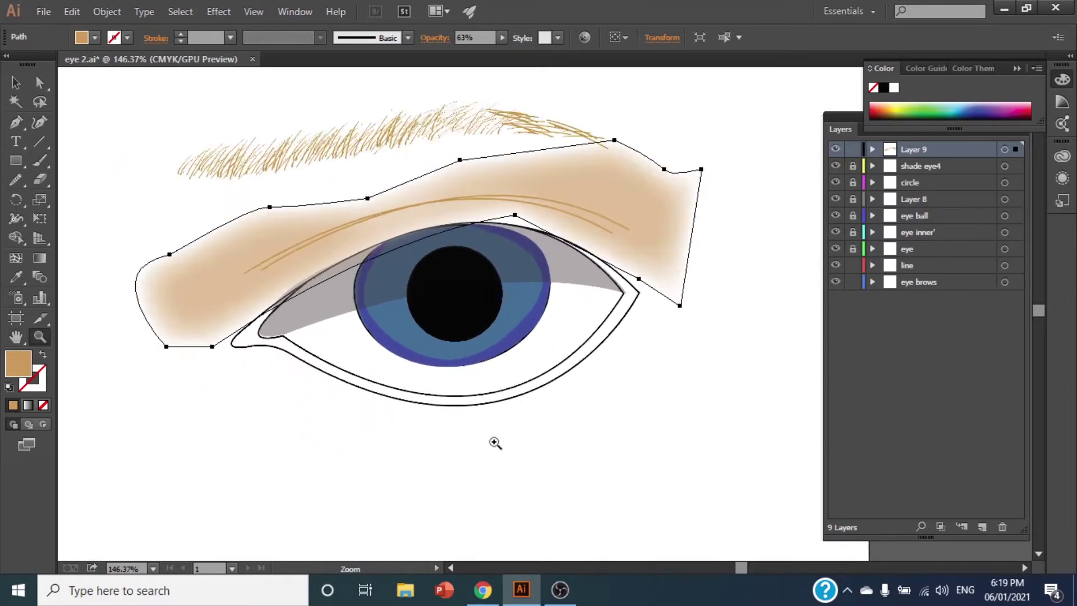
{"action": "left_click", "coordinate": [914, 282]}
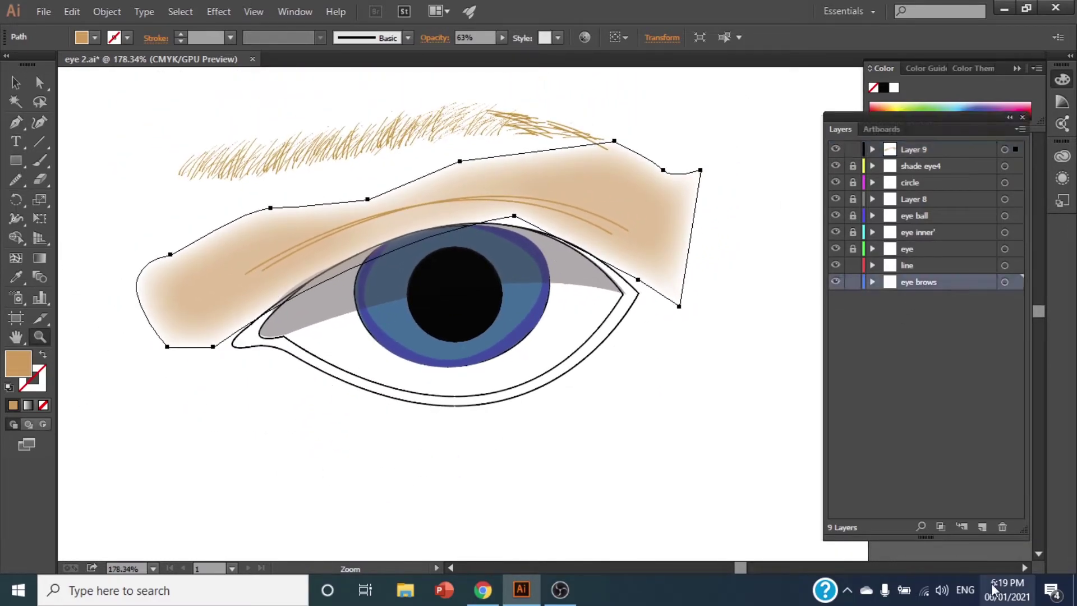
{"action": "left_click", "coordinate": [982, 527]}
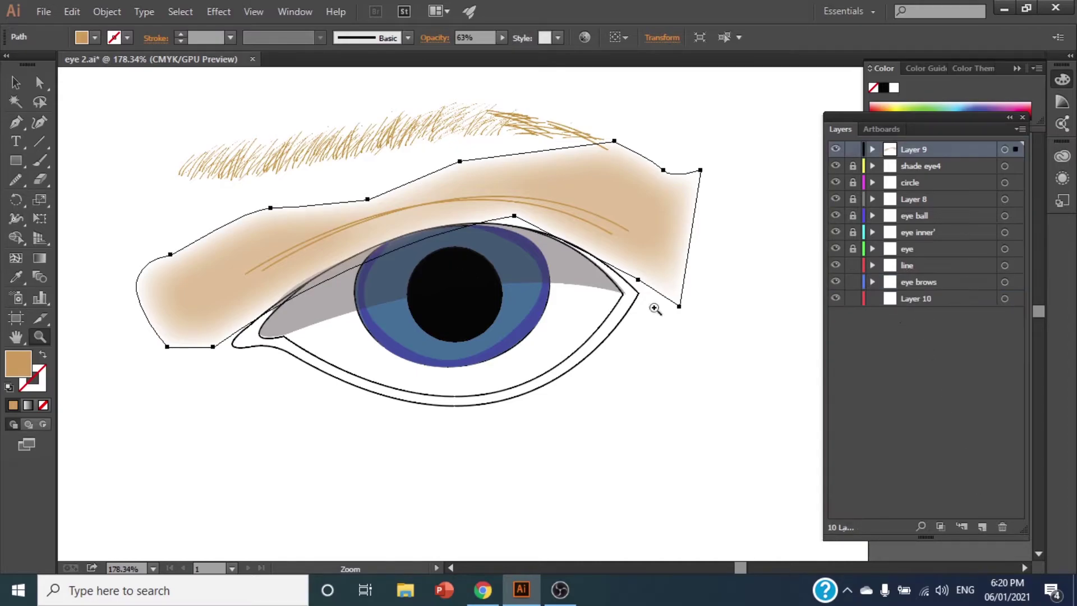
{"action": "left_click_drag", "start_coordinate": [923, 344], "coordinate": [923, 305]}
{"action": "left_click", "coordinate": [15, 162]}
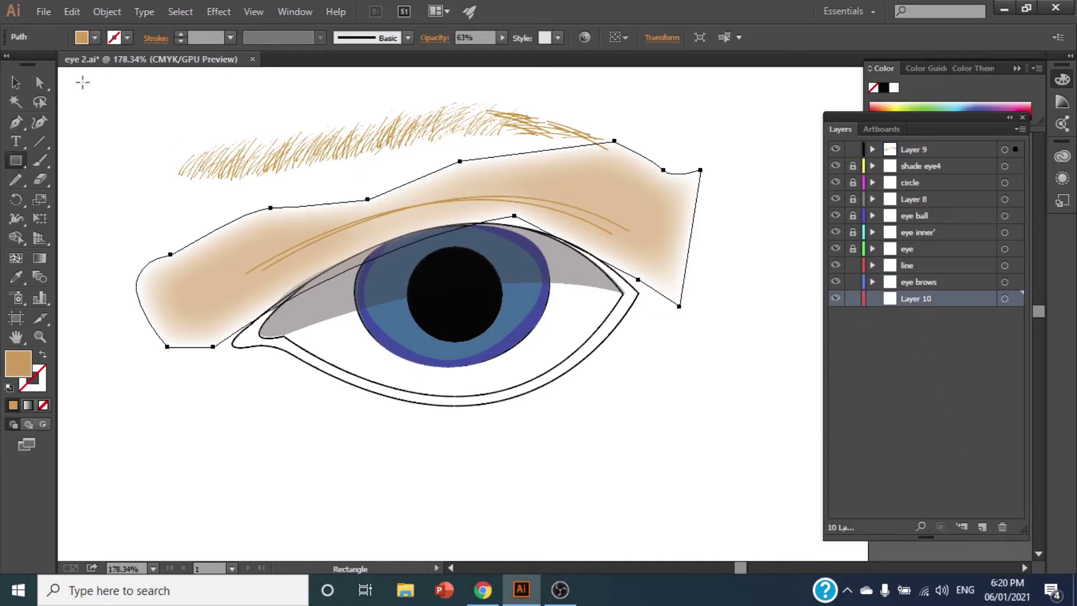
Step: Draw a rectangle over the whole eye artwork and fill it with a lighter tan skin colour
{"action": "left_click_drag", "start_coordinate": [77, 80], "coordinate": [737, 489]}
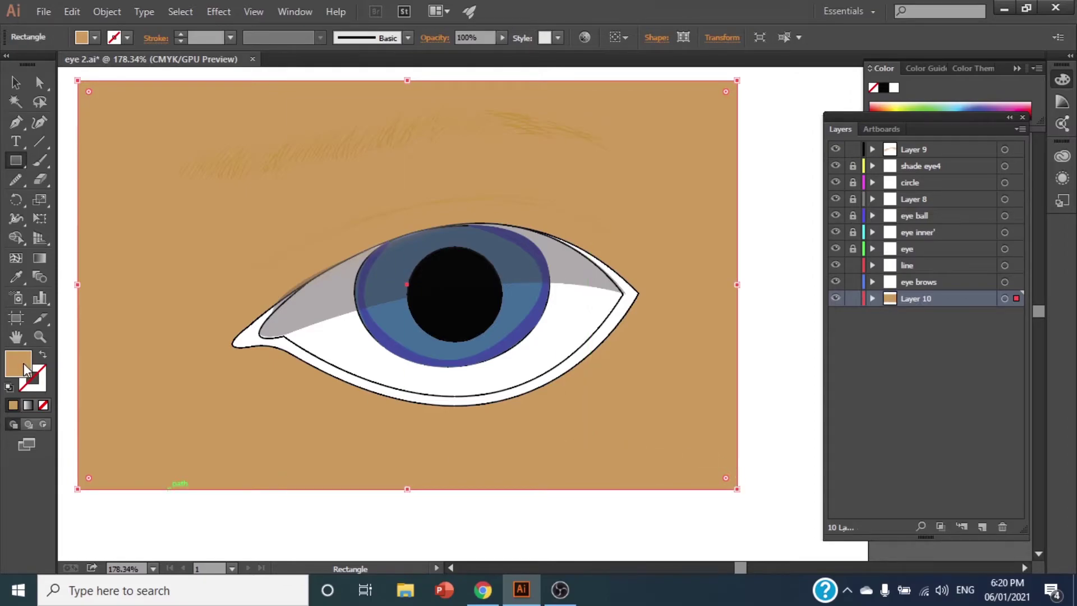
{"action": "double_click", "coordinate": [24, 366]}
{"action": "left_click", "coordinate": [479, 301]}
{"action": "left_click", "coordinate": [748, 294]}
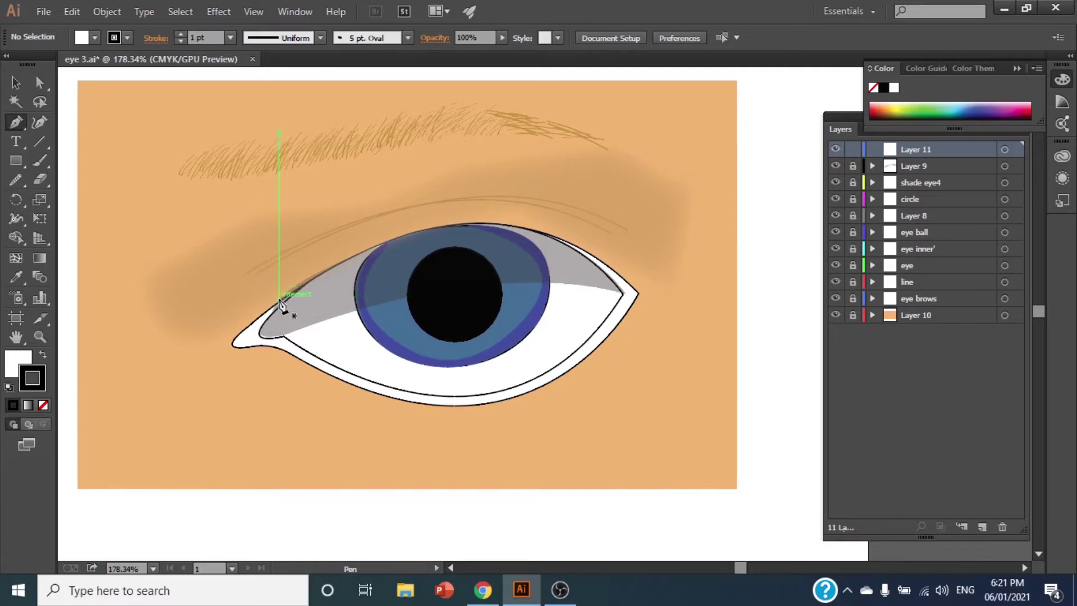
Step: Pen-draw a curved eyeliner shape hugging the upper lid from inner to outer corner
{"action": "left_click", "coordinate": [279, 300]}
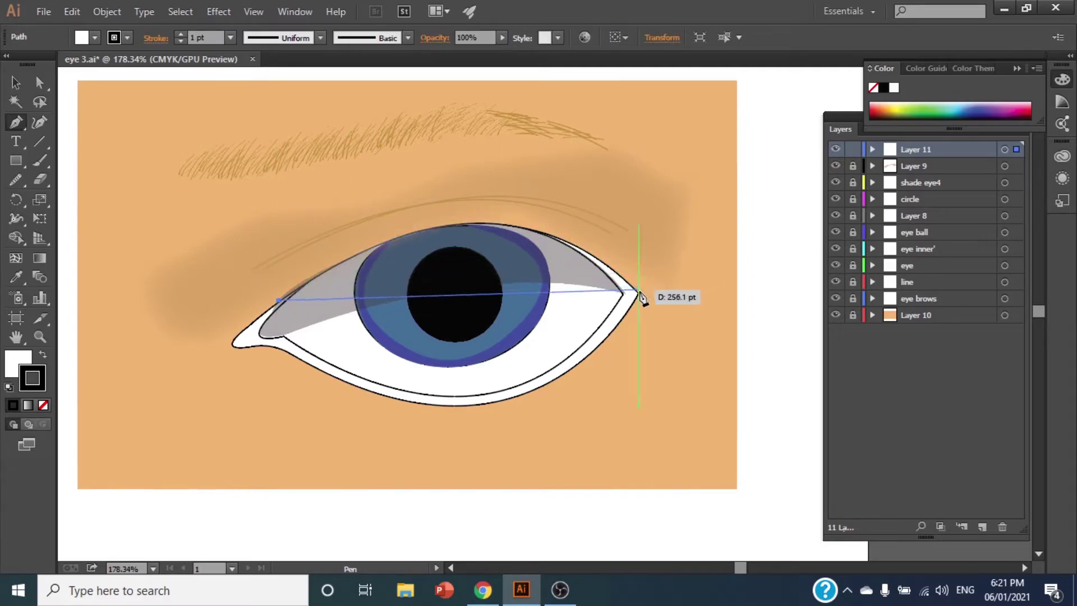
{"action": "left_click_drag", "start_coordinate": [639, 293], "coordinate": [773, 459]}
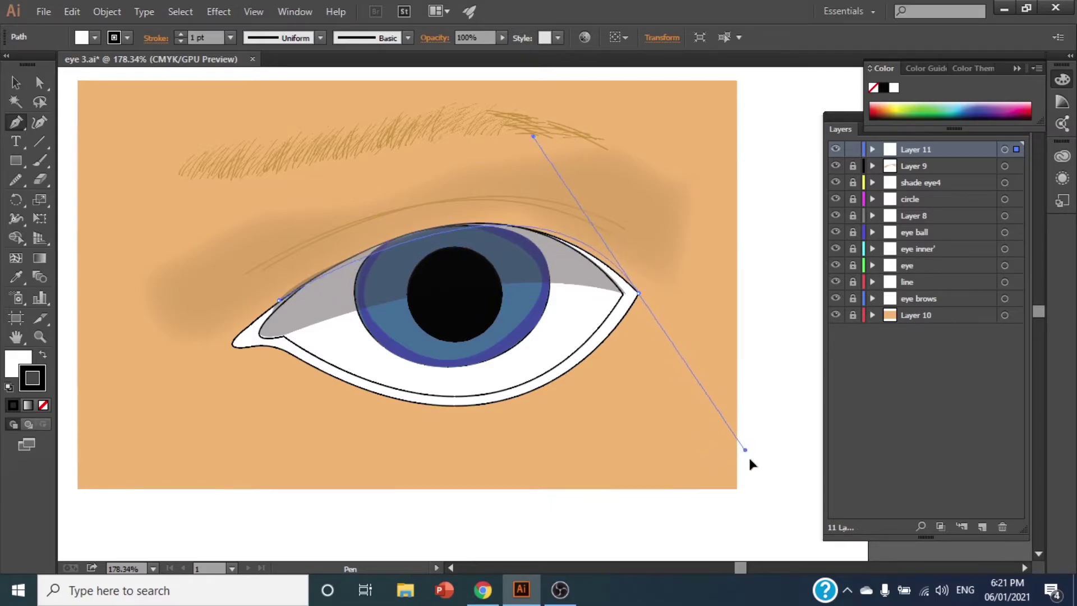
{"action": "left_click_drag", "start_coordinate": [638, 292], "coordinate": [639, 302]}
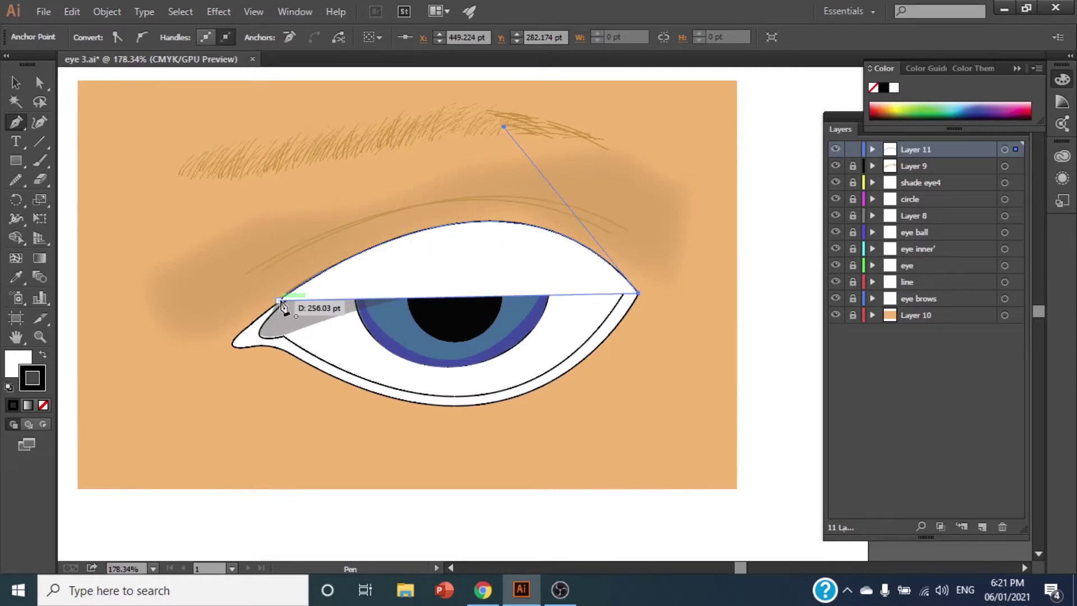
{"action": "left_click_drag", "start_coordinate": [280, 303], "coordinate": [145, 399]}
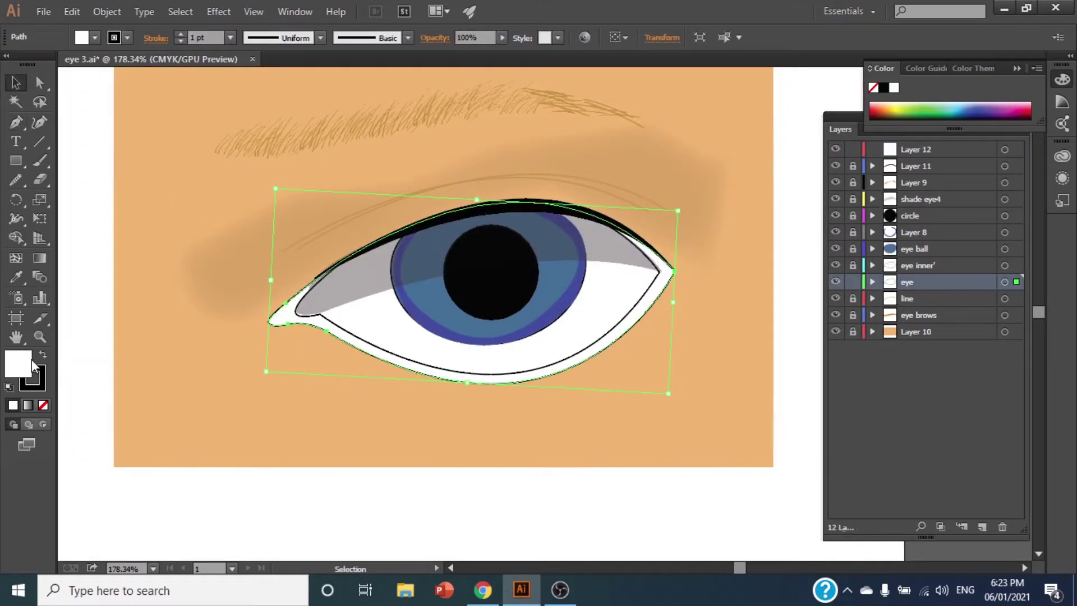
Step: Fill the eye outline shape with peach E5A86C
{"action": "double_click", "coordinate": [31, 362]}
{"action": "left_click_drag", "start_coordinate": [450, 312], "coordinate": [482, 305]}
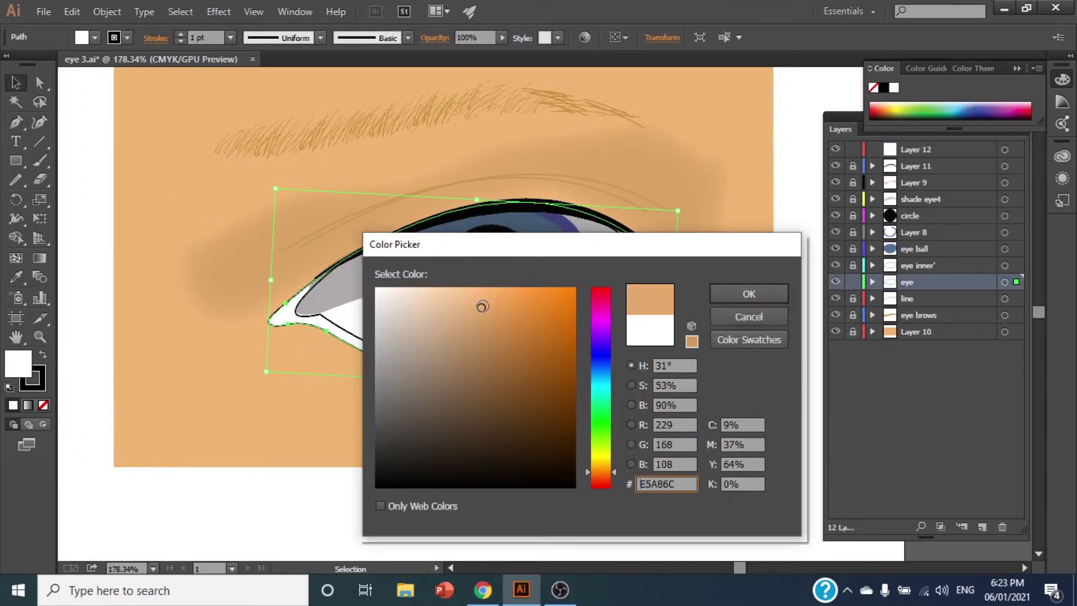
{"action": "left_click", "coordinate": [719, 294]}
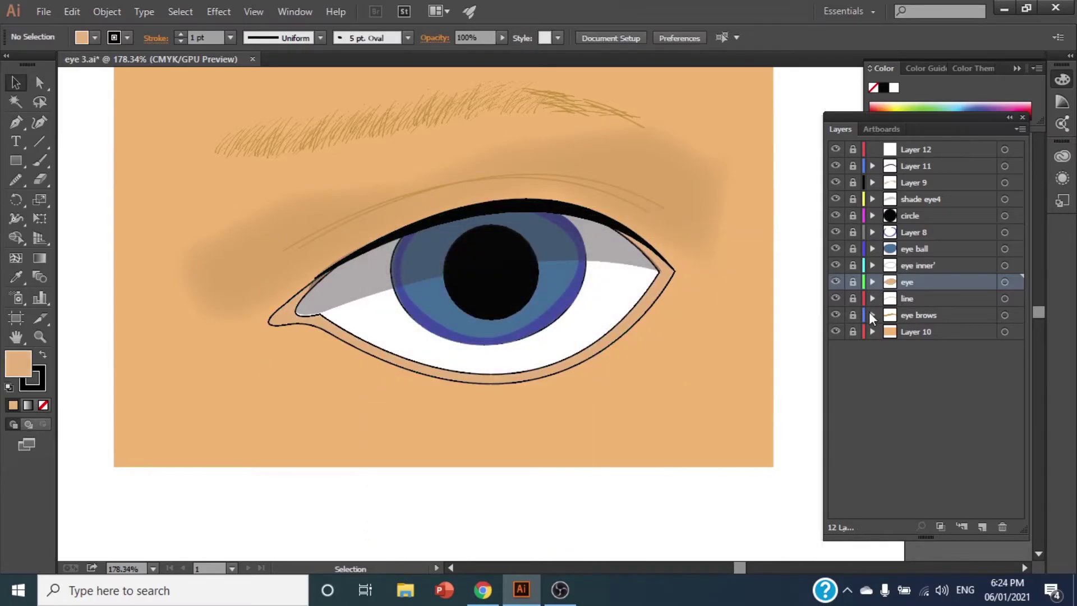
Step: Unlock the eye brows layer and recolour all eyebrow strokes black
{"action": "left_click", "coordinate": [920, 315]}
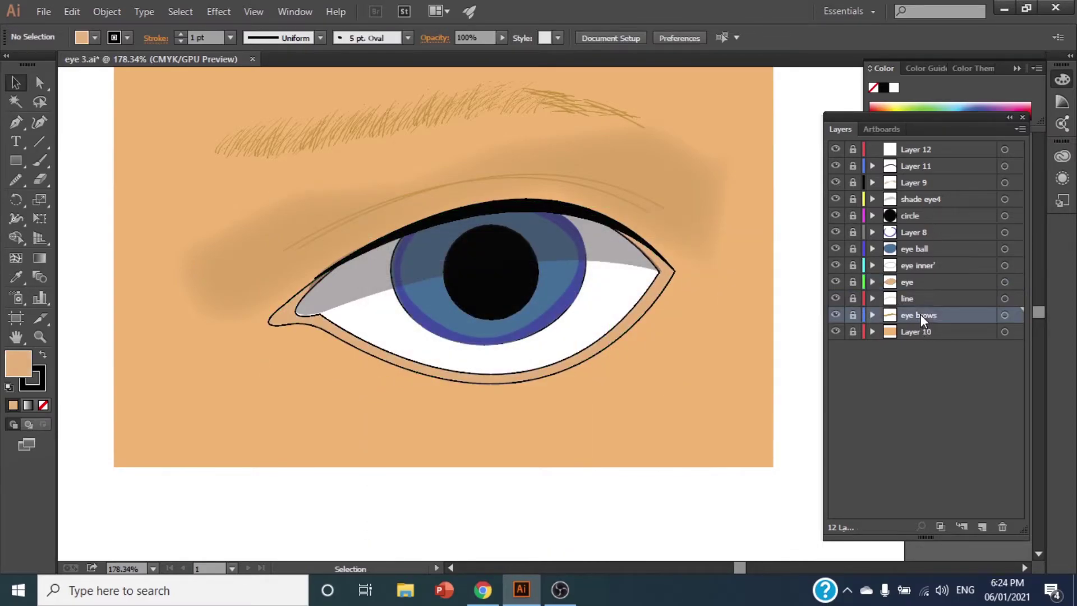
{"action": "left_click", "coordinate": [852, 315]}
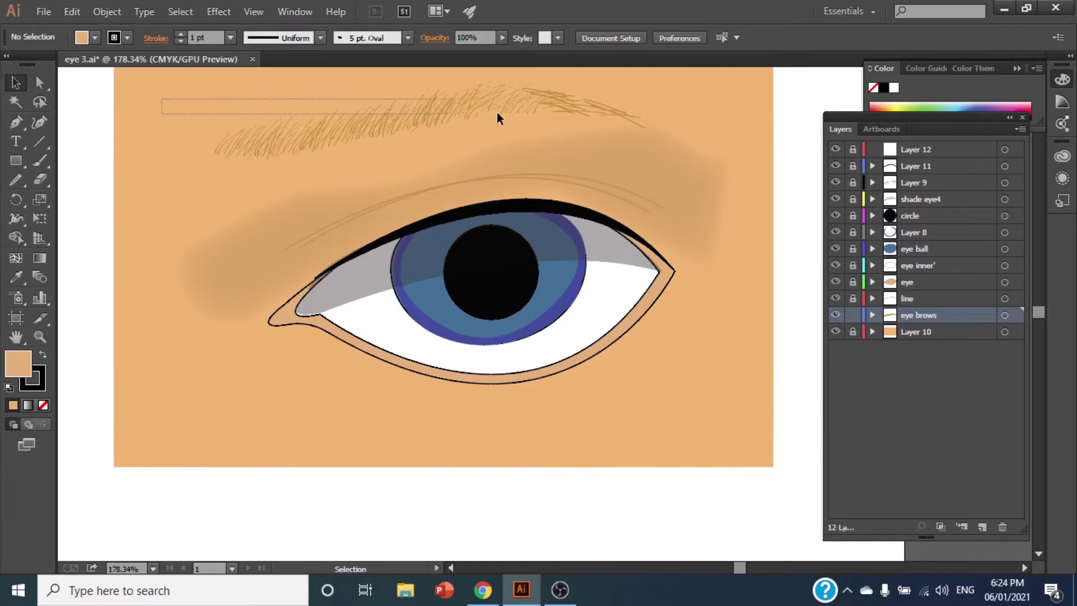
{"action": "left_click_drag", "start_coordinate": [496, 118], "coordinate": [743, 169]}
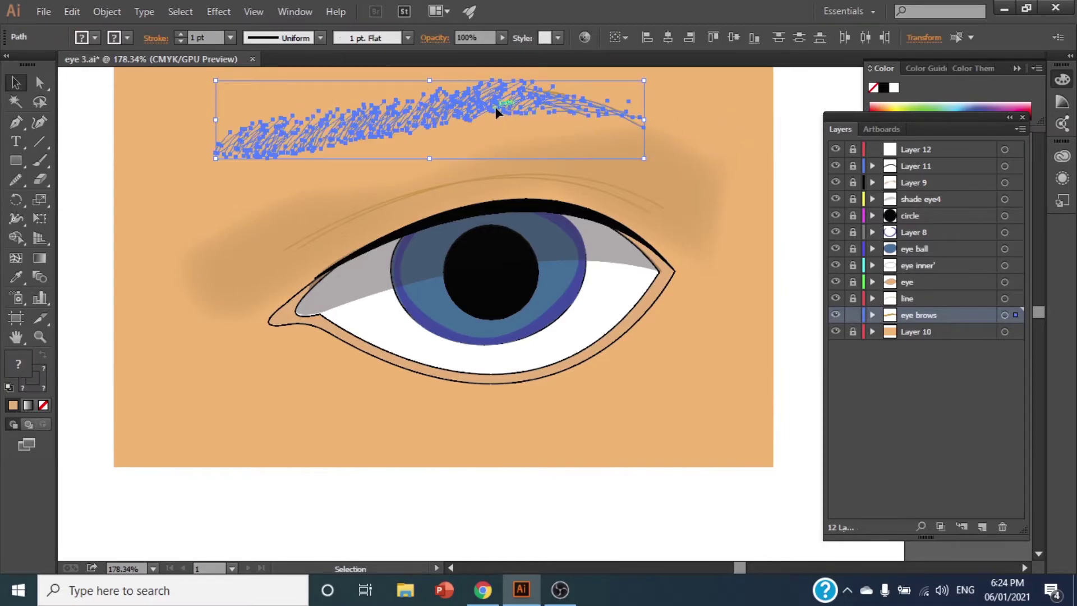
{"action": "double_click", "coordinate": [32, 377]}
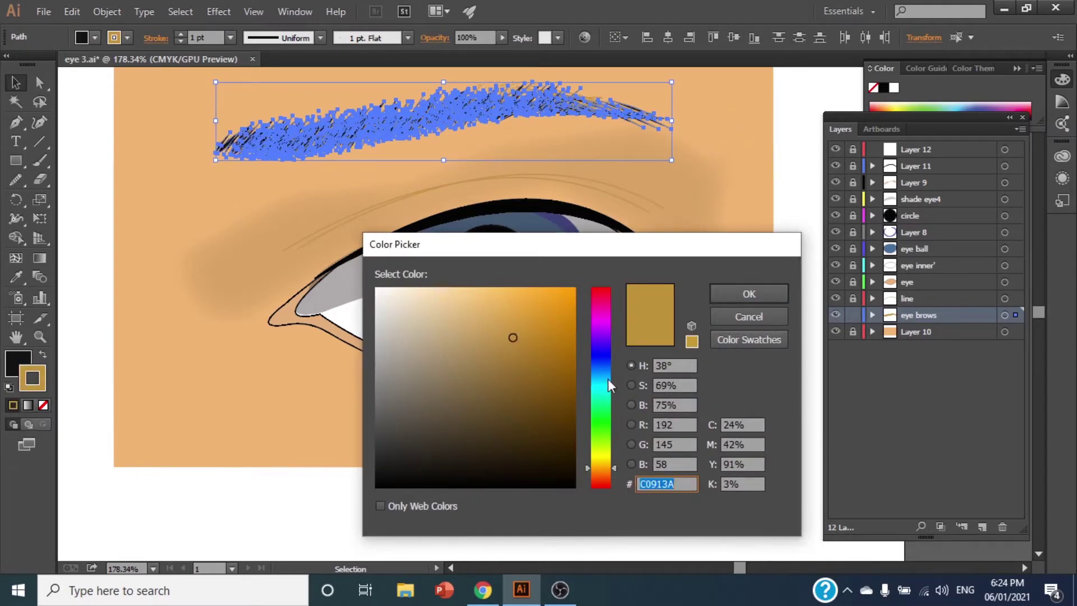
{"action": "left_click", "coordinate": [755, 296]}
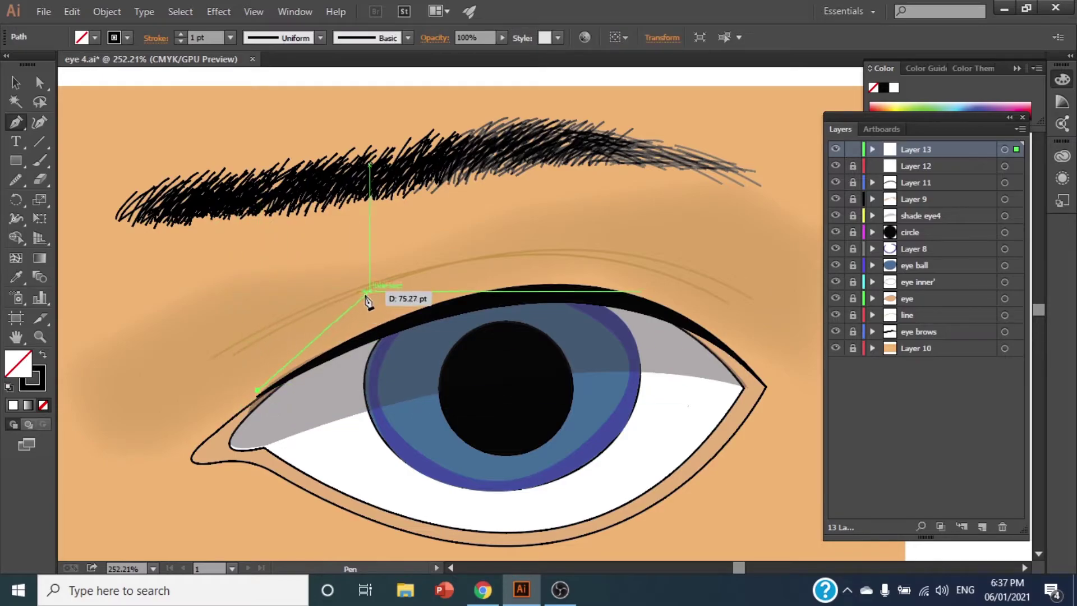
Step: Pen-draw a zigzag lash path from the inner corner partway across the upper lid
{"action": "left_click", "coordinate": [305, 320]}
{"action": "left_click", "coordinate": [282, 370]}
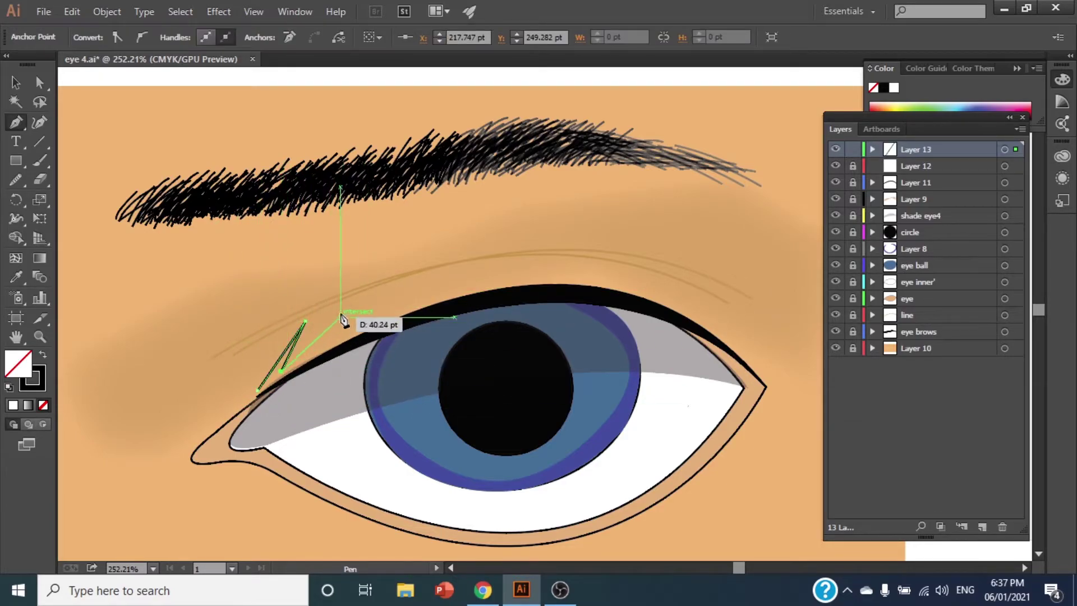
{"action": "left_click", "coordinate": [332, 307]}
{"action": "left_click", "coordinate": [304, 354]}
{"action": "left_click", "coordinate": [385, 283]}
{"action": "left_click", "coordinate": [331, 338]}
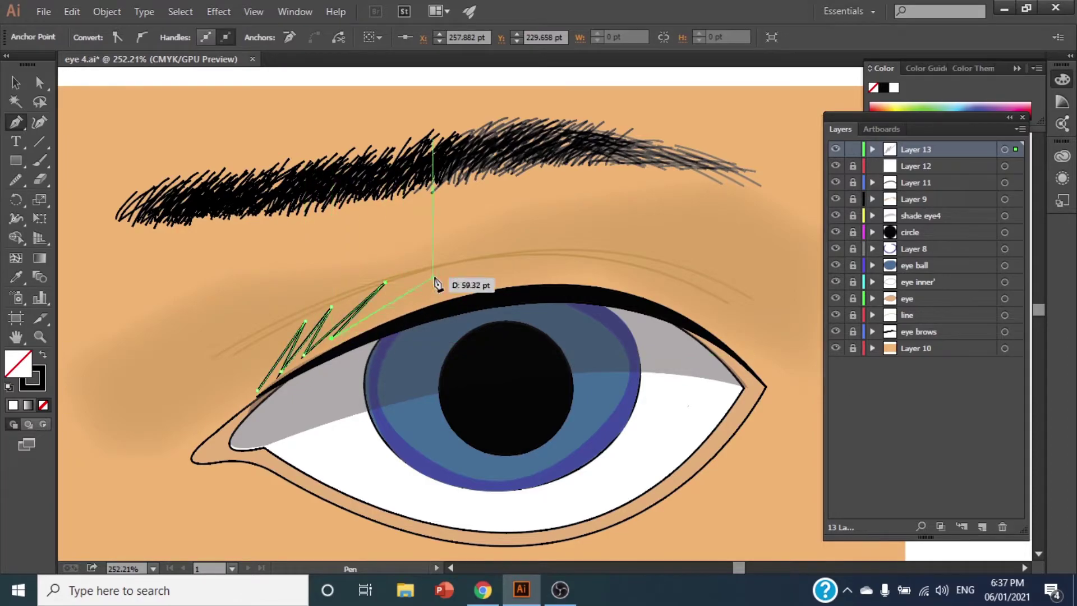
{"action": "left_click", "coordinate": [434, 277]}
{"action": "left_click", "coordinate": [373, 321]}
{"action": "left_click", "coordinate": [466, 267]}
{"action": "left_click", "coordinate": [417, 302]}
{"action": "left_click", "coordinate": [522, 252]}
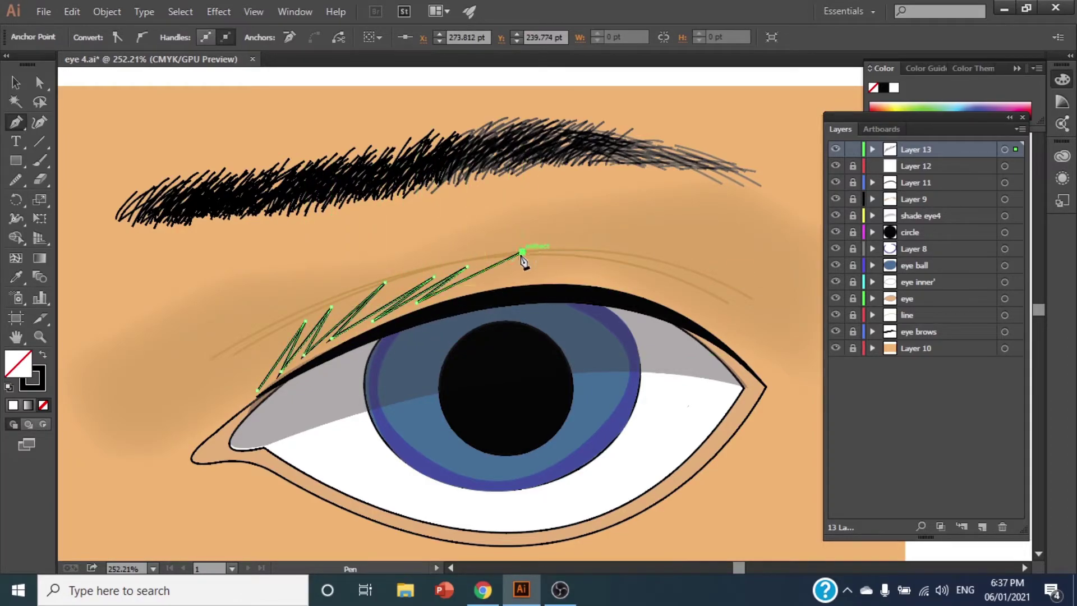
Step: Continue the lash zigzag with shorter lashes to the outer corner and finish the path
{"action": "left_click", "coordinate": [513, 278]}
{"action": "left_click", "coordinate": [556, 255]}
{"action": "left_click", "coordinate": [545, 281]}
{"action": "left_click", "coordinate": [588, 263]}
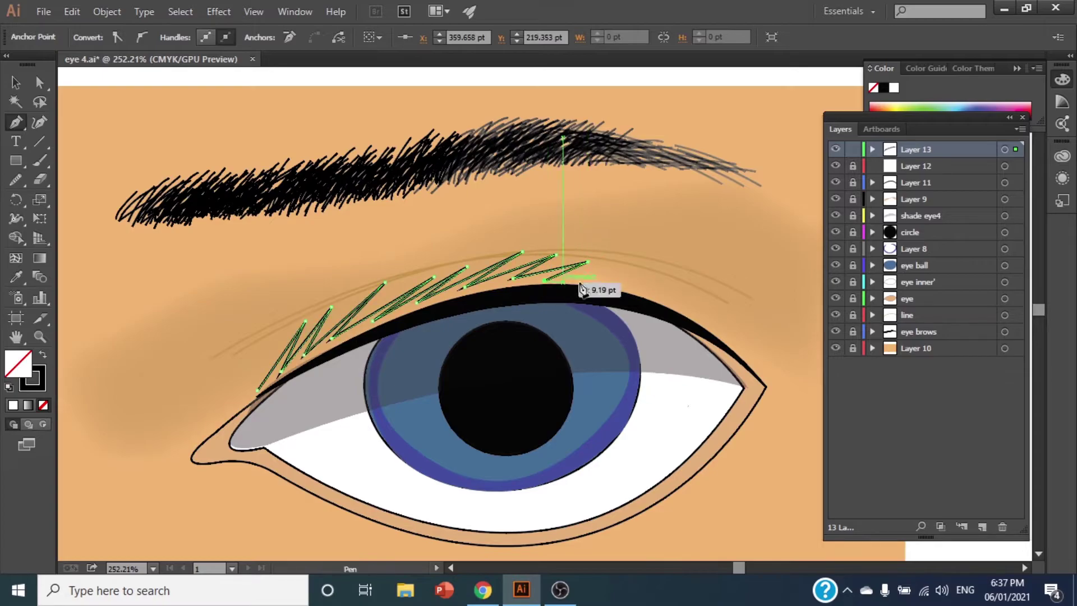
{"action": "left_click", "coordinate": [590, 285]}
{"action": "left_click", "coordinate": [627, 263]}
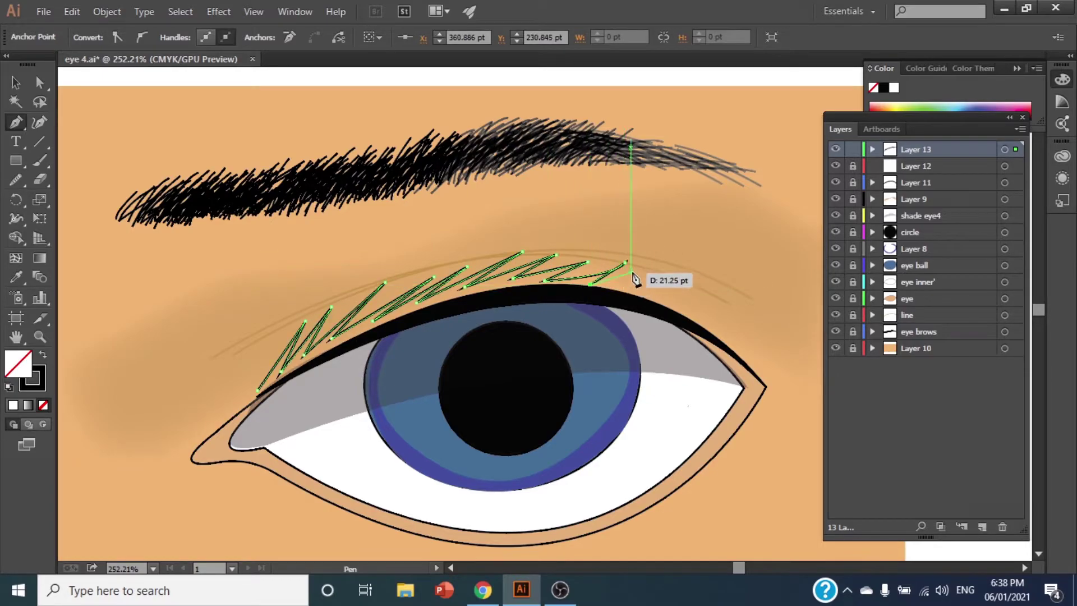
{"action": "left_click", "coordinate": [624, 287]}
{"action": "left_click", "coordinate": [653, 289]}
{"action": "left_click", "coordinate": [680, 279]}
{"action": "left_click", "coordinate": [714, 289]}
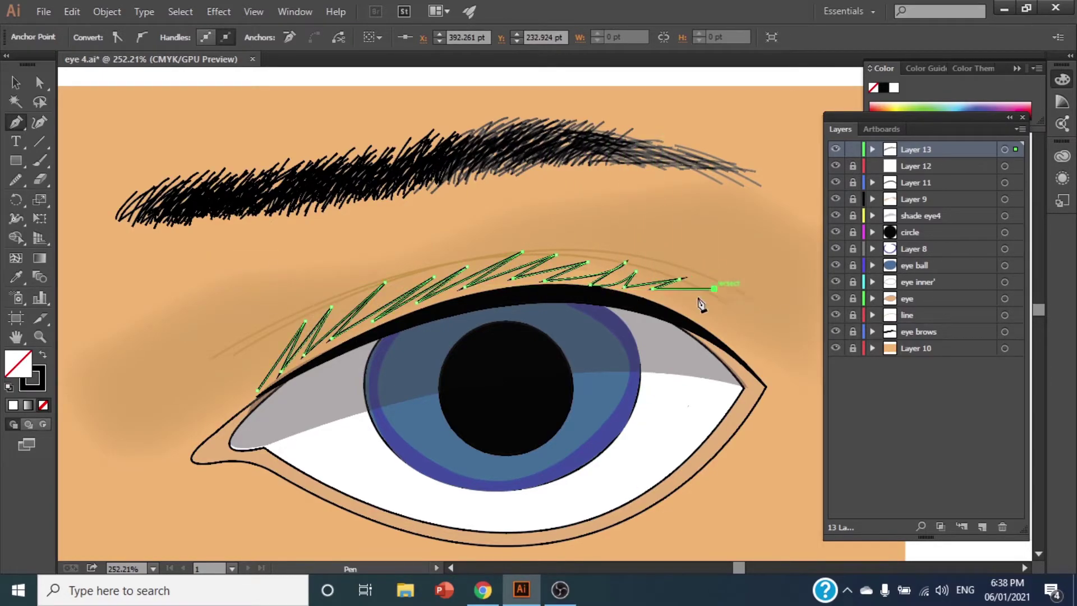
{"action": "key", "text": "Escape"}
Step: Add a second zigzag lash path at the outer eye corner
{"action": "left_click", "coordinate": [669, 303]}
{"action": "left_click", "coordinate": [750, 338]}
{"action": "left_click", "coordinate": [702, 334]}
{"action": "left_click", "coordinate": [761, 352]}
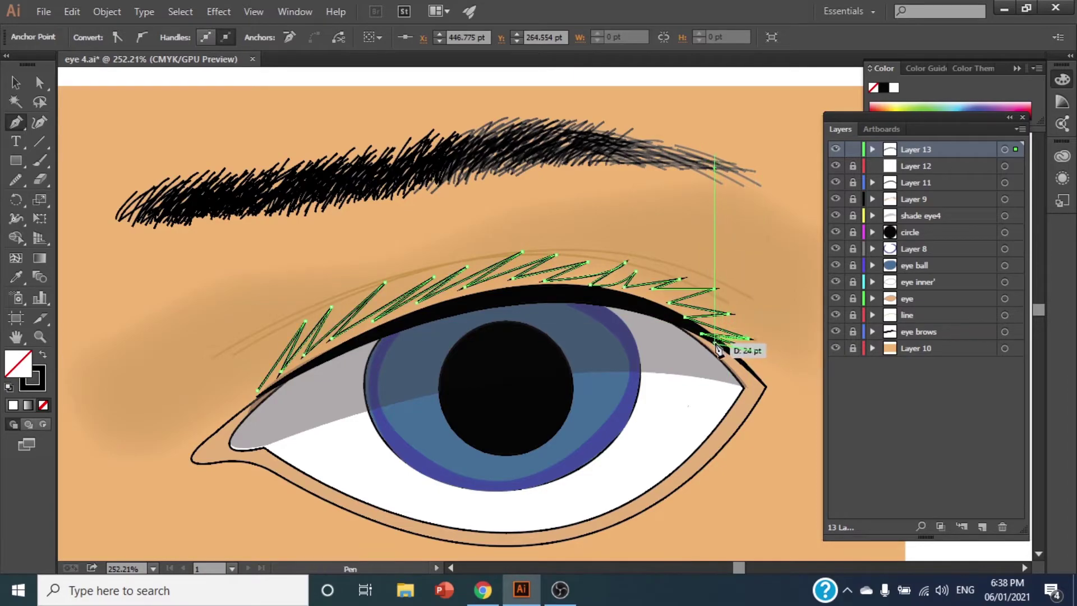
{"action": "left_click", "coordinate": [714, 342]}
Step: Fill the lash shapes with black
{"action": "left_click_drag", "start_coordinate": [261, 400], "coordinate": [247, 445]}
{"action": "scroll", "coordinate": [247, 445], "scroll_direction": "down", "scroll_amount": 2}
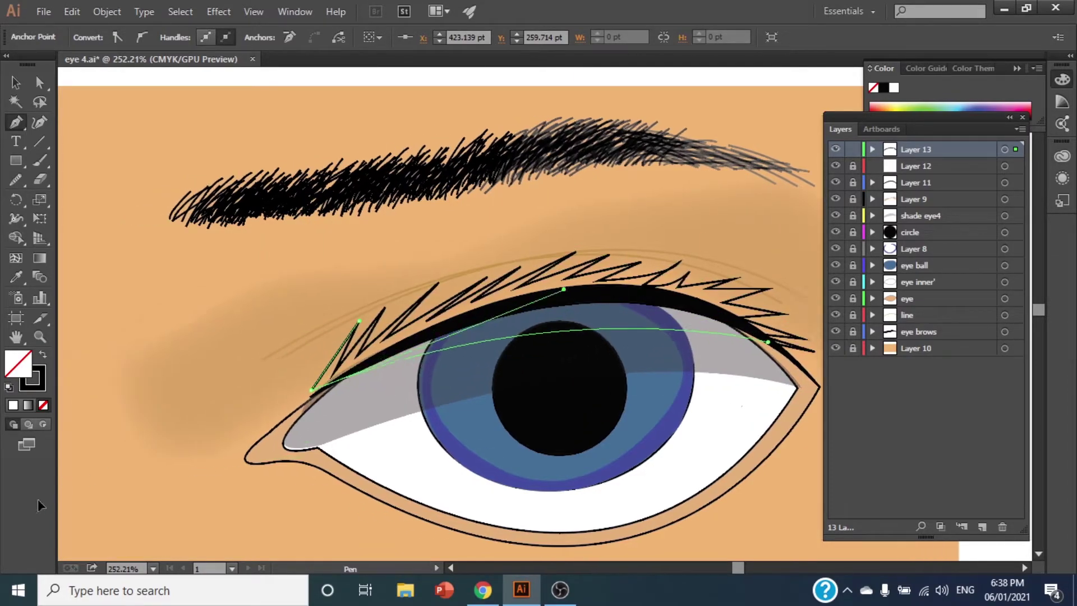
{"action": "scroll", "coordinate": [223, 539], "scroll_direction": "left", "scroll_amount": 3}
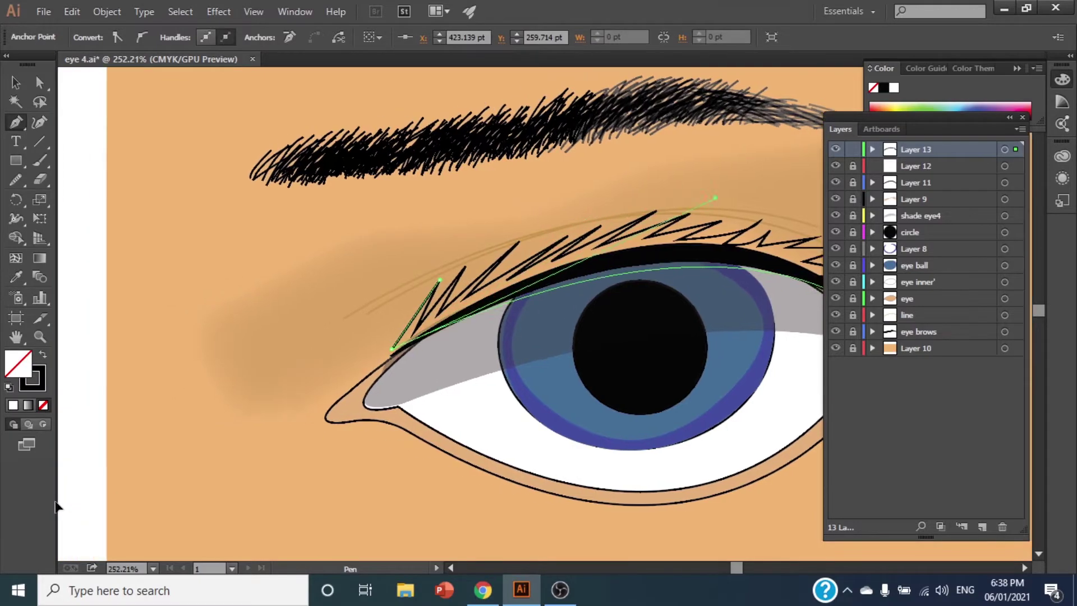
{"action": "scroll", "coordinate": [112, 510], "scroll_direction": "left", "scroll_amount": 3}
{"action": "key", "text": "v"}
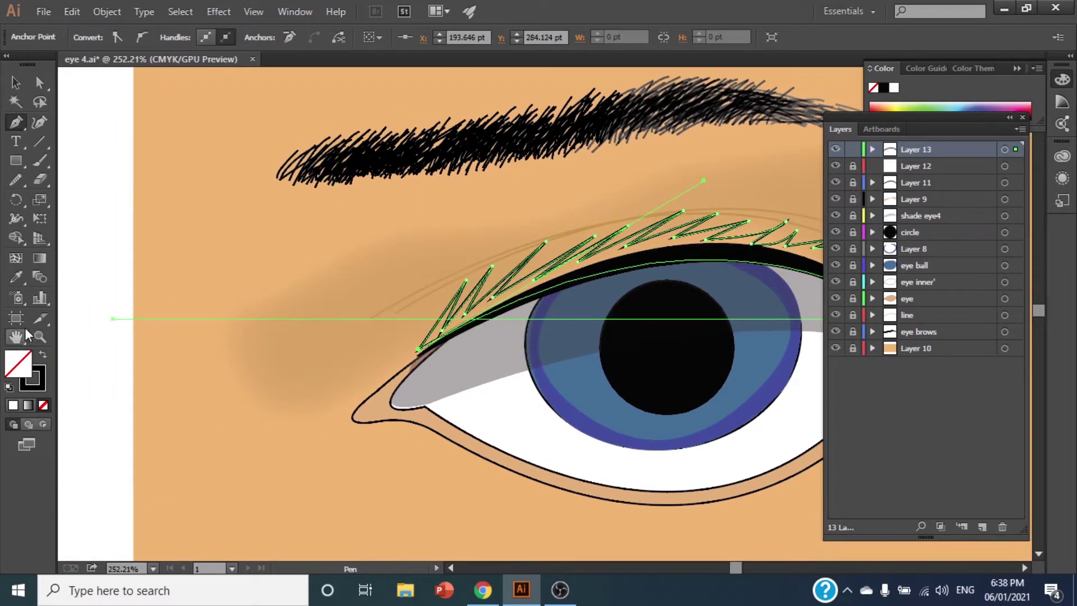
{"action": "double_click", "coordinate": [18, 364]}
{"action": "left_click", "coordinate": [740, 289]}
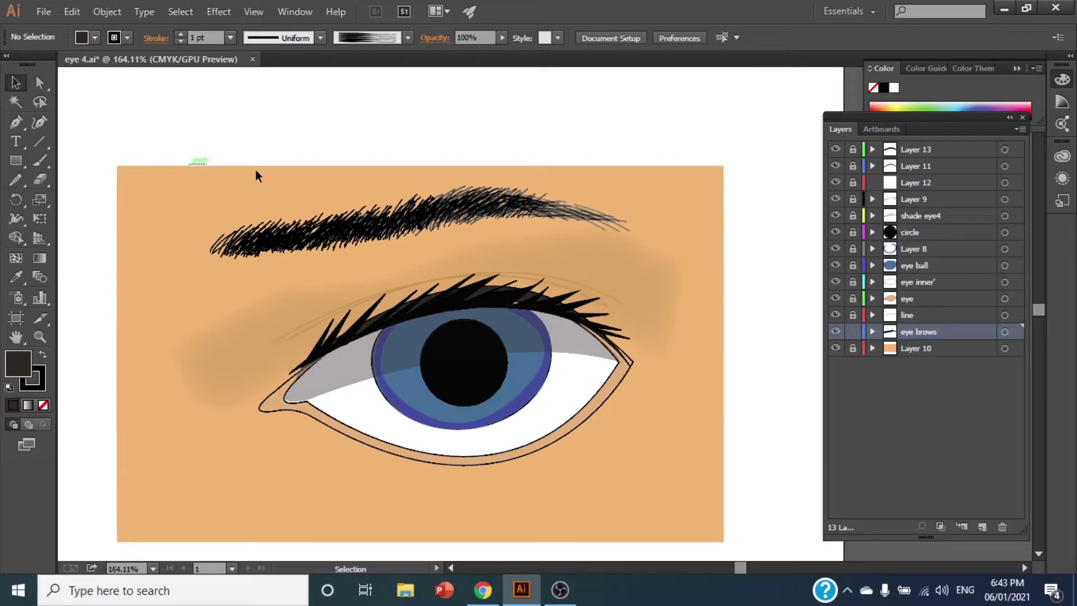
Step: Pen-draw a highlight shape near the right eye corner with no stroke
{"action": "mouse_move", "coordinate": [256, 175]}
{"action": "left_mouse_down"}
{"action": "mouse_move", "coordinate": [479, 259]}
{"action": "mouse_move", "coordinate": [468, 288]}
{"action": "left_mouse_up"}
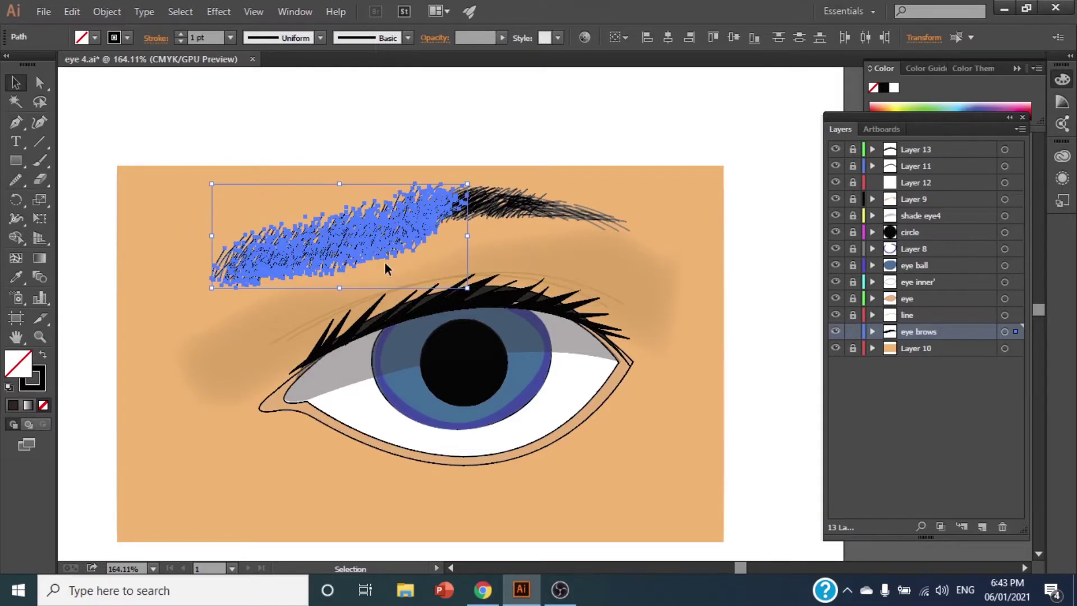
{"action": "left_click", "coordinate": [523, 241]}
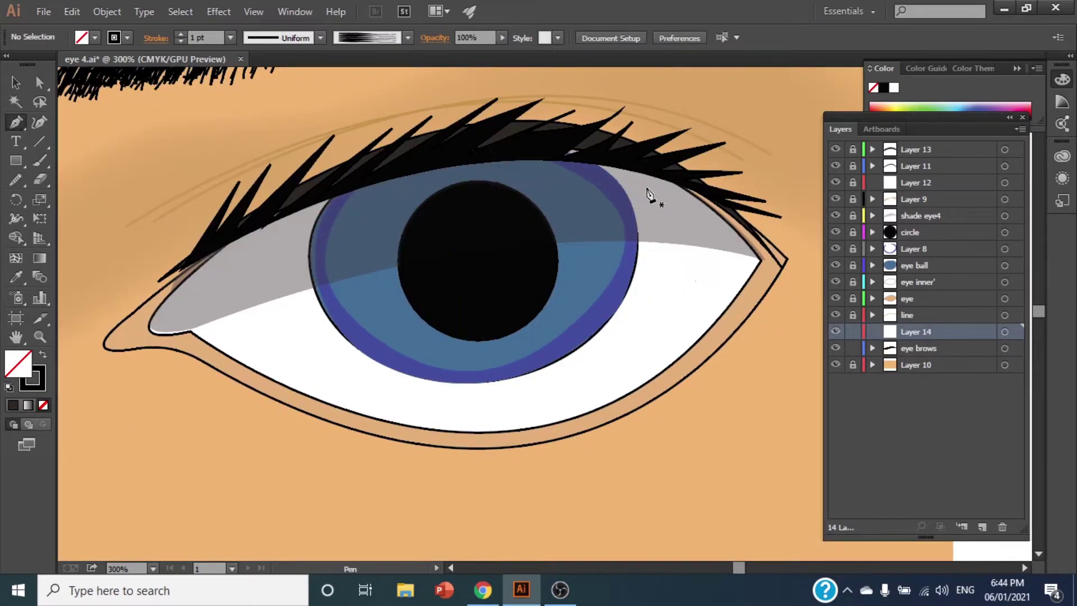
{"action": "left_click", "coordinate": [651, 183]}
{"action": "left_click_drag", "start_coordinate": [734, 240], "coordinate": [715, 250]}
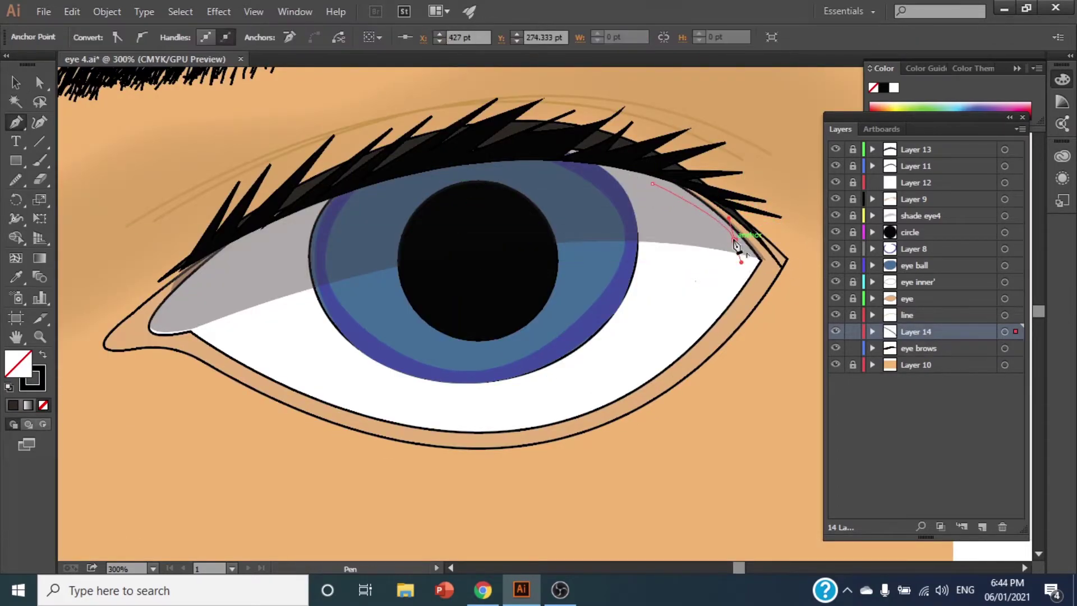
{"action": "left_click_drag", "start_coordinate": [658, 228], "coordinate": [671, 203]}
{"action": "left_click", "coordinate": [651, 183]}
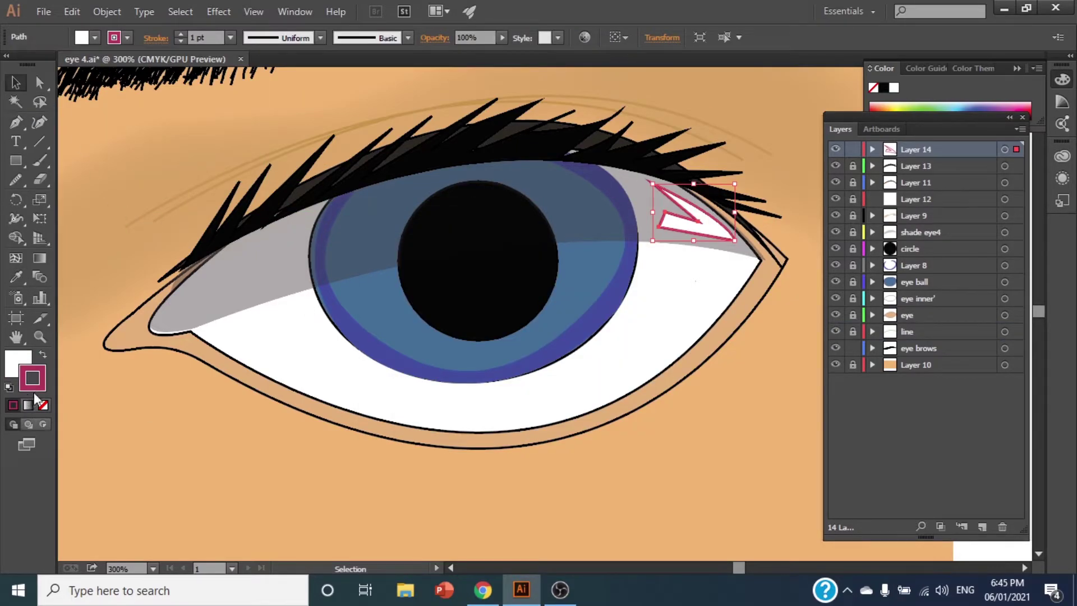
{"action": "left_click", "coordinate": [43, 405]}
Step: Apply a 1 pt Feather effect to the highlight
{"action": "left_click", "coordinate": [39, 83]}
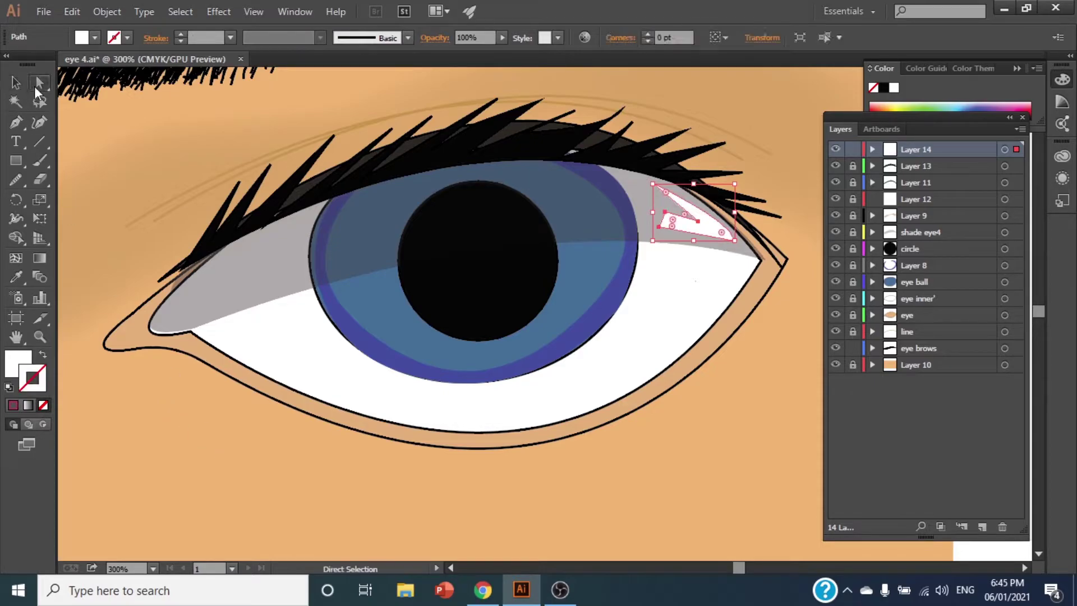
{"action": "left_click", "coordinate": [224, 7]}
{"action": "mouse_move", "coordinate": [240, 190]}
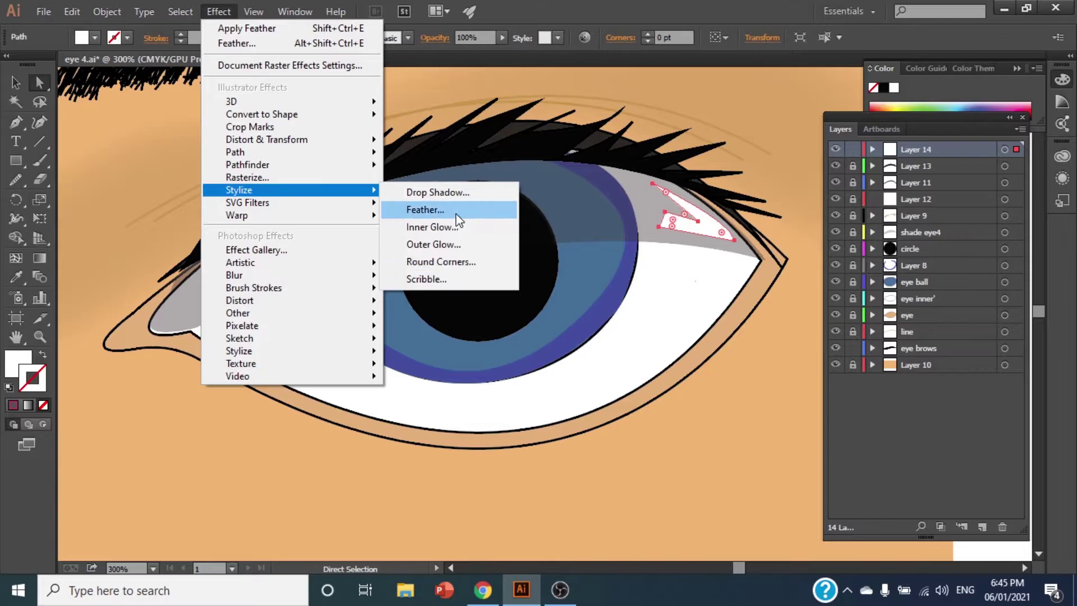
{"action": "left_click", "coordinate": [456, 211]}
{"action": "left_click", "coordinate": [635, 331]}
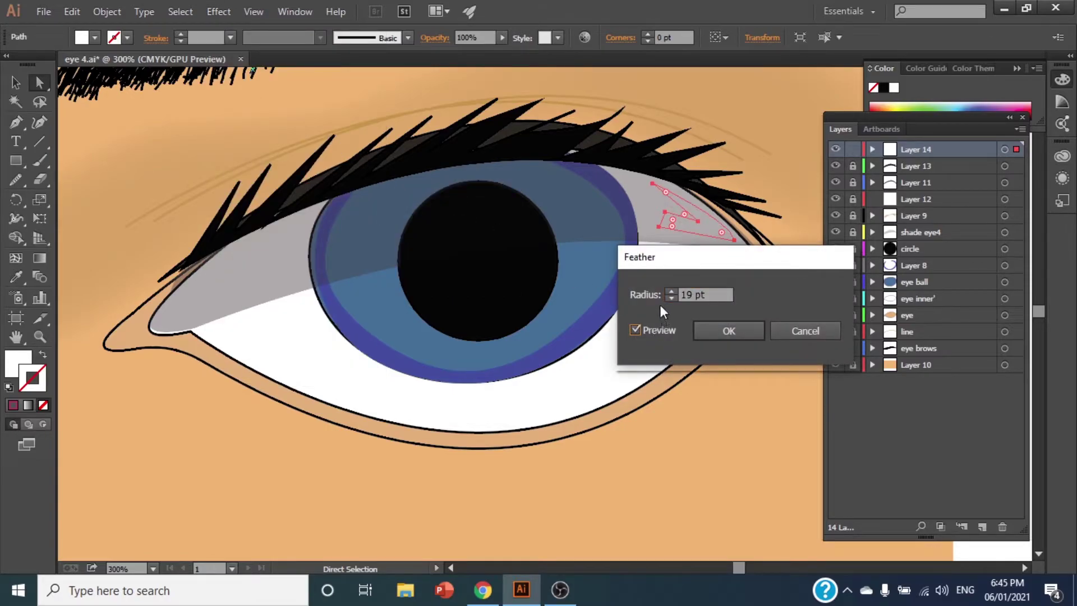
{"action": "left_click", "coordinate": [672, 291]}
{"action": "key", "text": "BackSpace"}
{"action": "type", "text": "1"}
{"action": "left_click", "coordinate": [641, 330]}
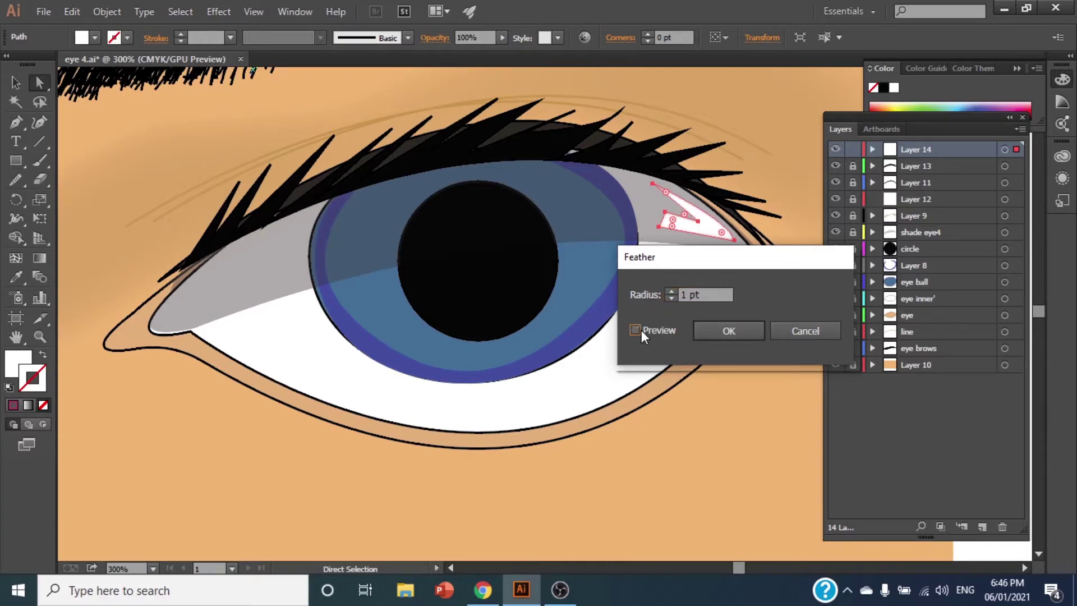
{"action": "left_click", "coordinate": [671, 290]}
{"action": "key", "text": "Return"}
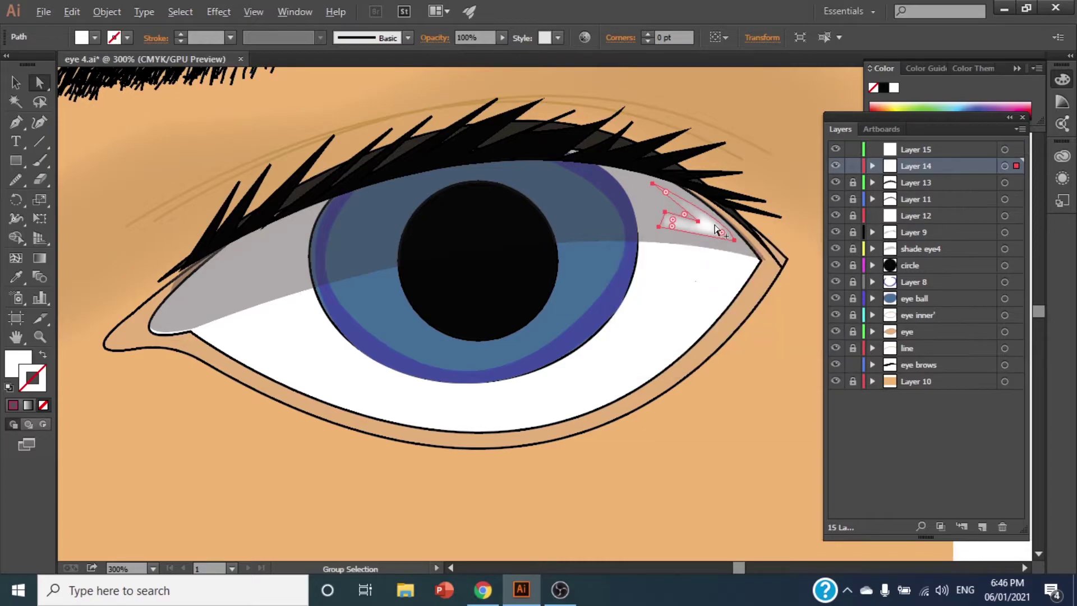
Step: Copy the highlight to the left eye corner and reflect the copy
{"action": "left_click", "coordinate": [15, 83]}
{"action": "mouse_move", "coordinate": [686, 222]}
{"action": "left_mouse_down"}
{"action": "mouse_move", "coordinate": [280, 260]}
{"action": "mouse_move", "coordinate": [331, 296]}
{"action": "mouse_move", "coordinate": [294, 250]}
{"action": "mouse_move", "coordinate": [233, 312]}
{"action": "mouse_move", "coordinate": [251, 280]}
{"action": "left_mouse_up"}
{"action": "right_click", "coordinate": [303, 263]}
{"action": "left_click", "coordinate": [505, 387]}
{"action": "left_click", "coordinate": [764, 387]}
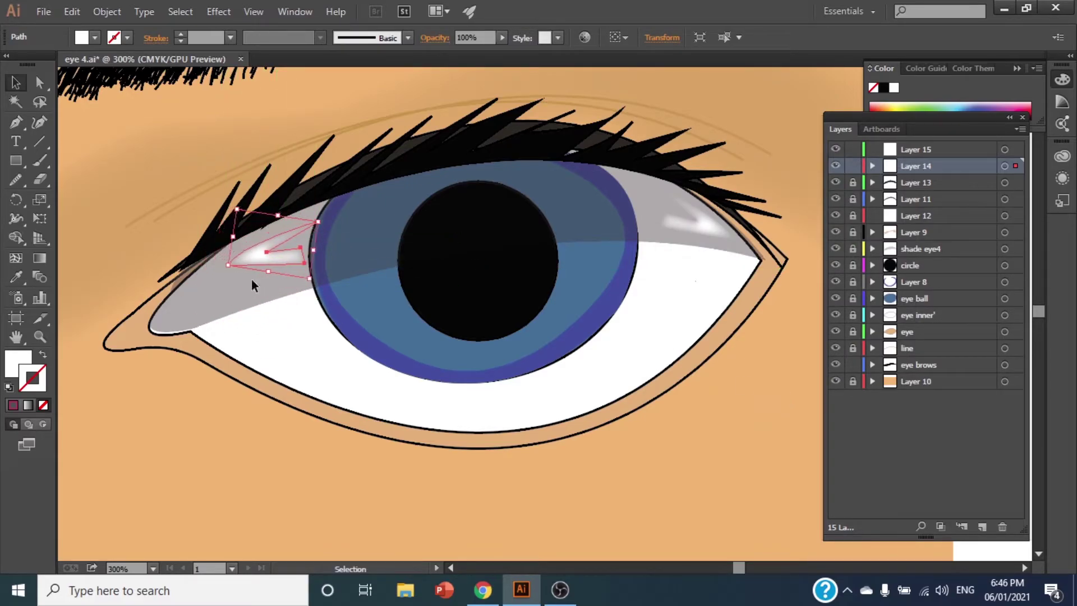
{"action": "left_click", "coordinate": [121, 213]}
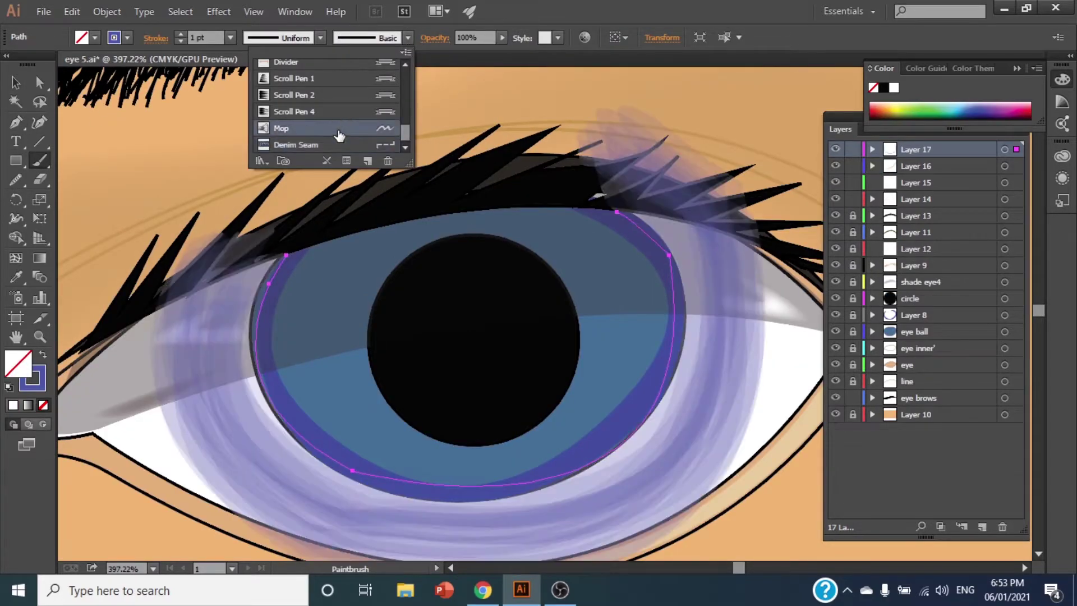
Step: Apply the Mop brush and resize the curved path so it sits under the pupil
{"action": "left_click", "coordinate": [339, 134]}
{"action": "key", "text": "v"}
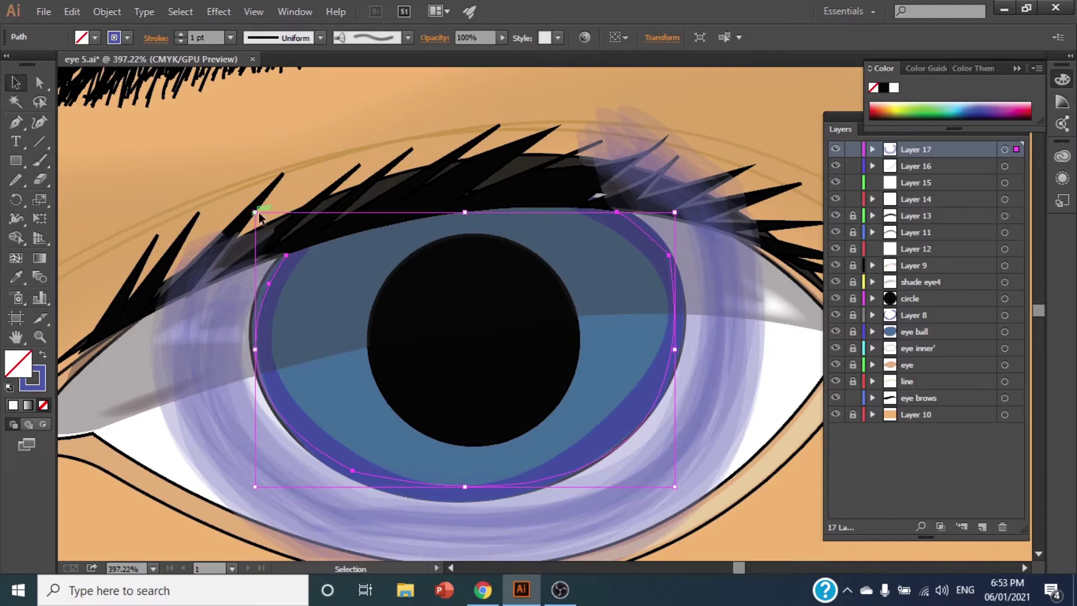
{"action": "left_click_drag", "start_coordinate": [255, 213], "coordinate": [311, 247]}
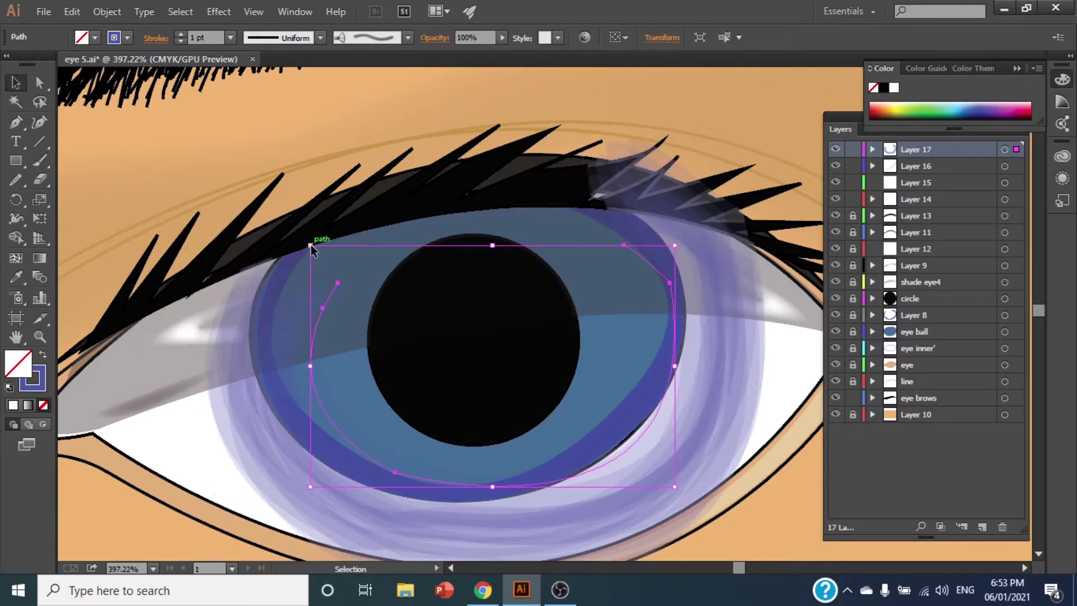
{"action": "left_click_drag", "start_coordinate": [673, 485], "coordinate": [591, 399]}
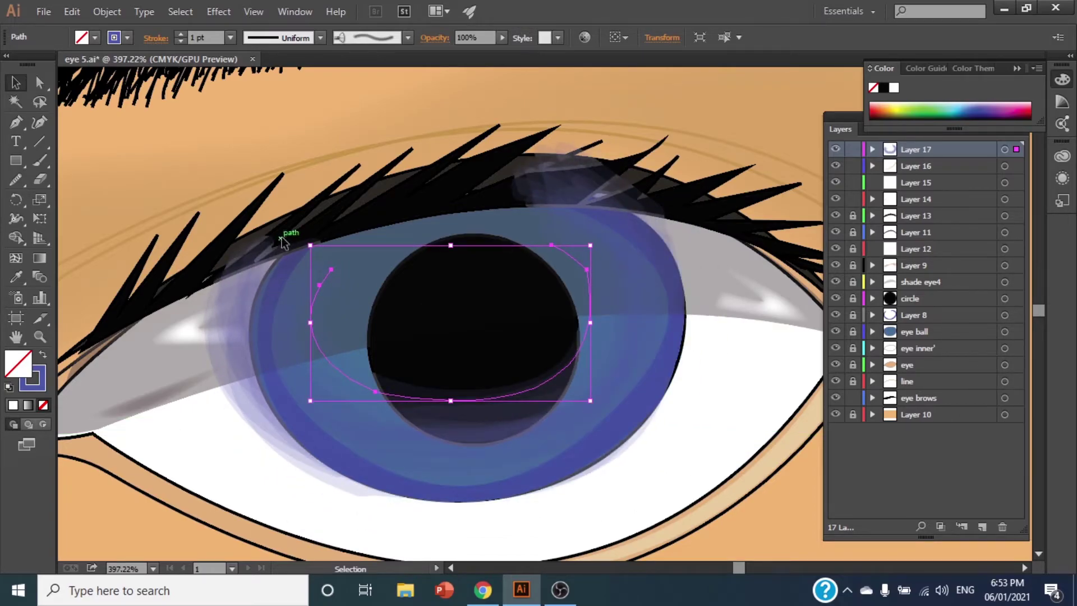
{"action": "left_click_drag", "start_coordinate": [310, 246], "coordinate": [348, 261]}
{"action": "left_click_drag", "start_coordinate": [603, 262], "coordinate": [573, 270]}
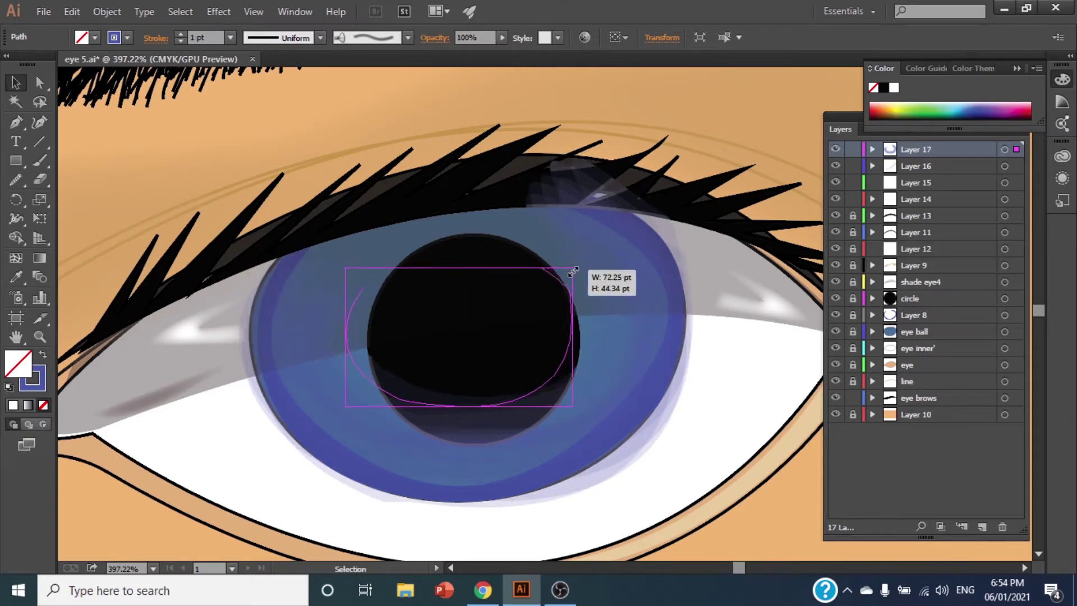
{"action": "left_click_drag", "start_coordinate": [459, 270], "coordinate": [459, 294]}
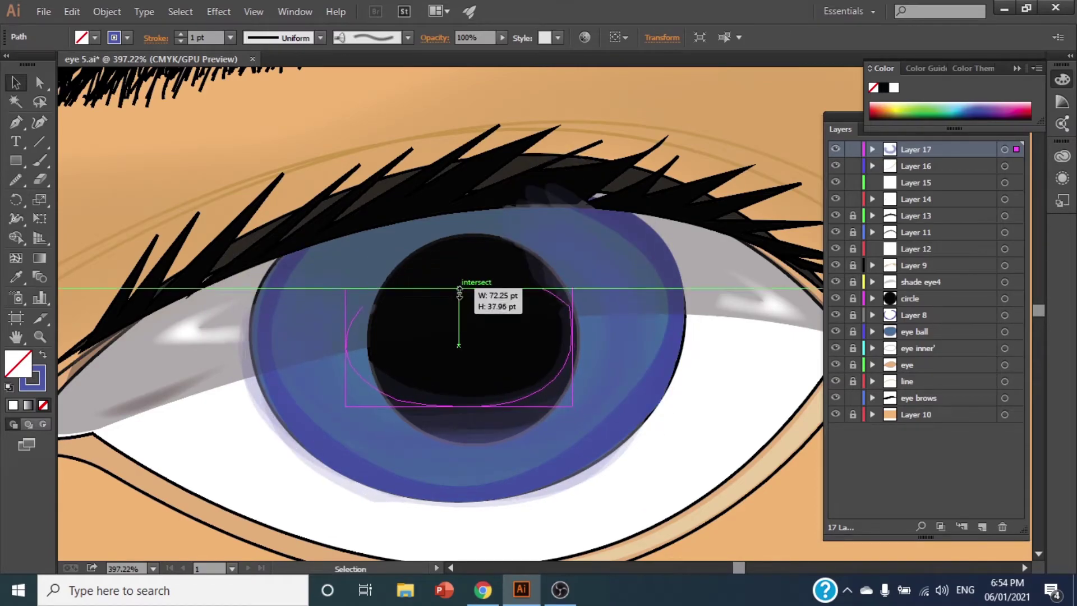
Step: Give the curved path a dark navy stroke, trim it slightly, and zoom out to the whole eye
{"action": "double_click", "coordinate": [619, 286]}
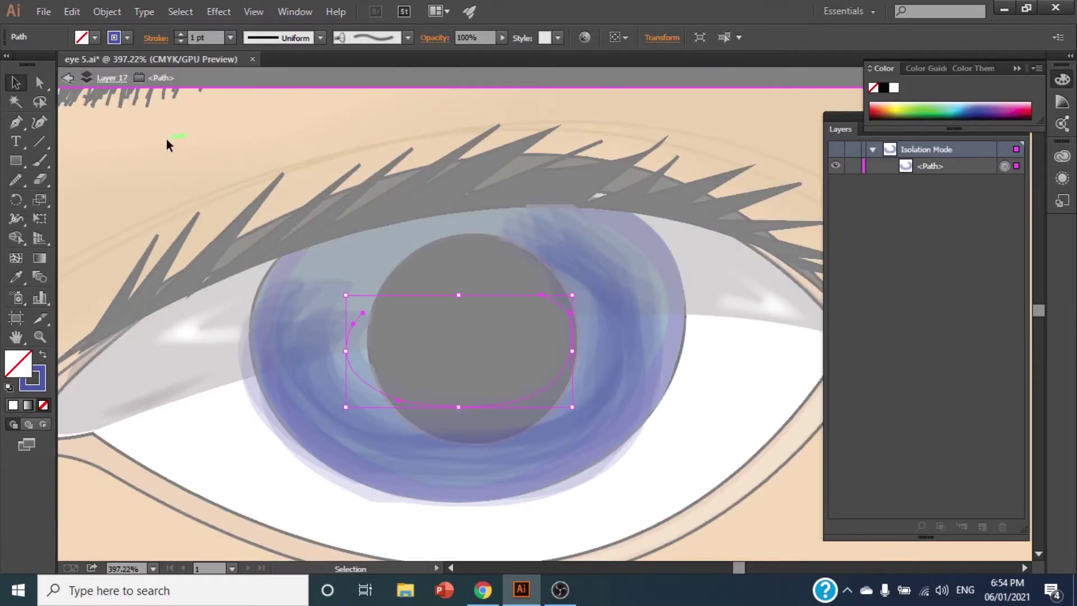
{"action": "left_click", "coordinate": [68, 78]}
{"action": "left_click", "coordinate": [69, 78]}
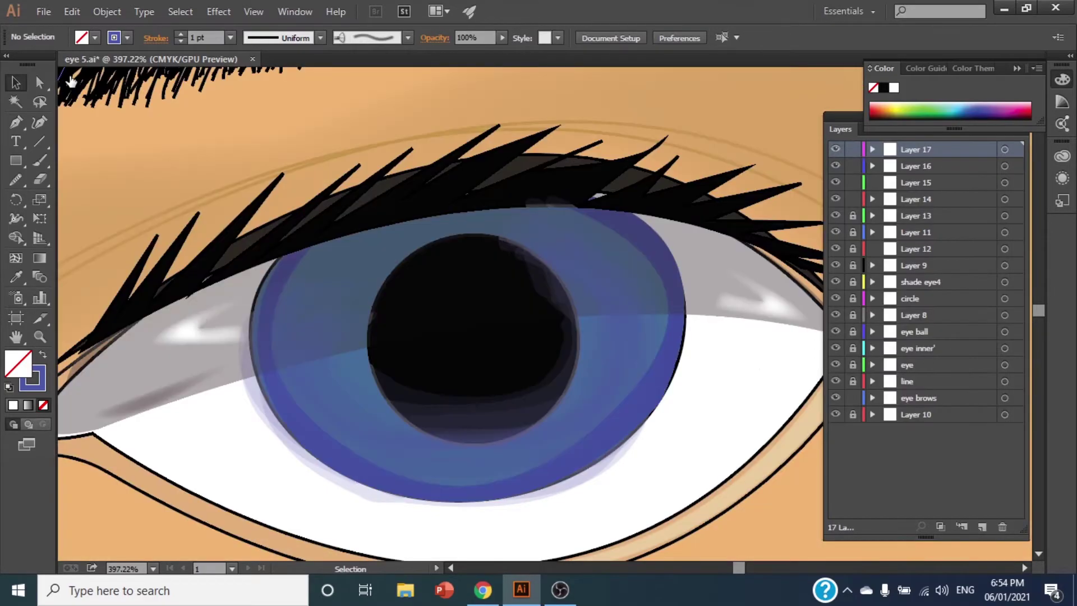
{"action": "left_click", "coordinate": [739, 292]}
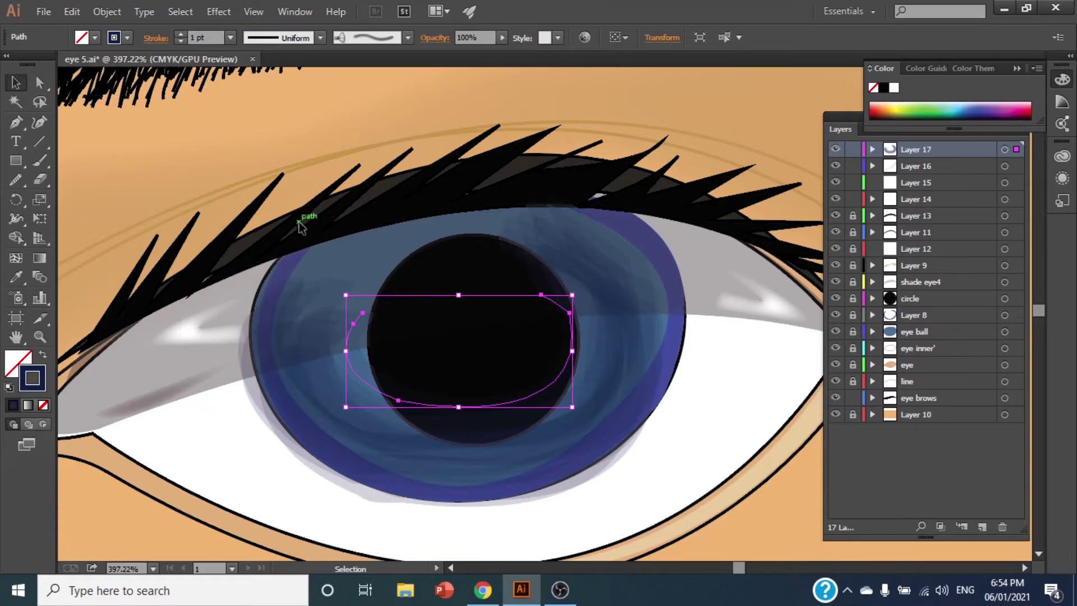
{"action": "left_click_drag", "start_coordinate": [346, 408], "coordinate": [354, 398]}
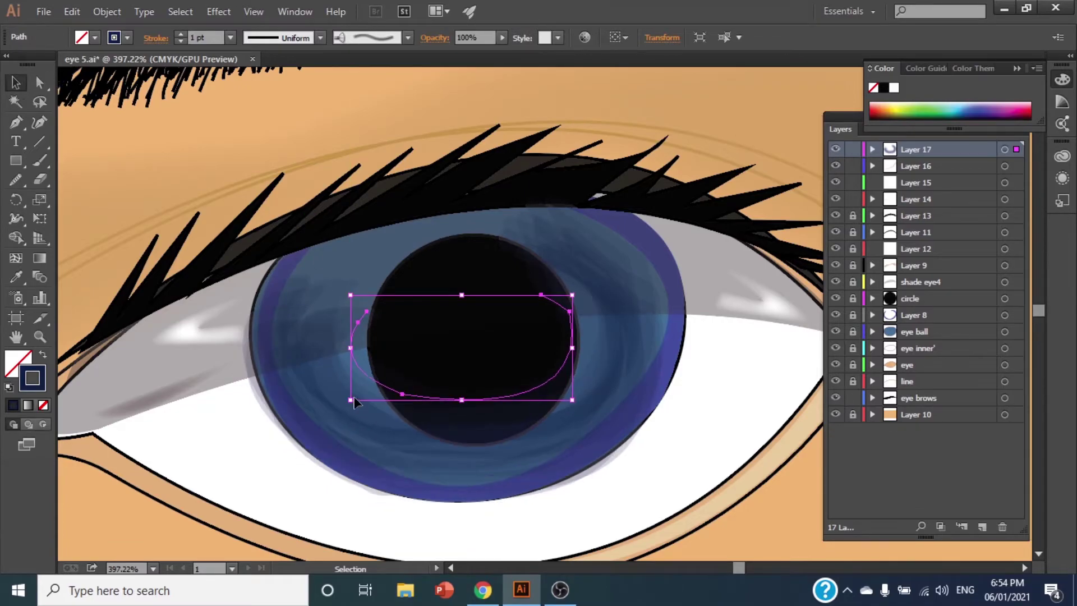
{"action": "left_click", "coordinate": [39, 336]}
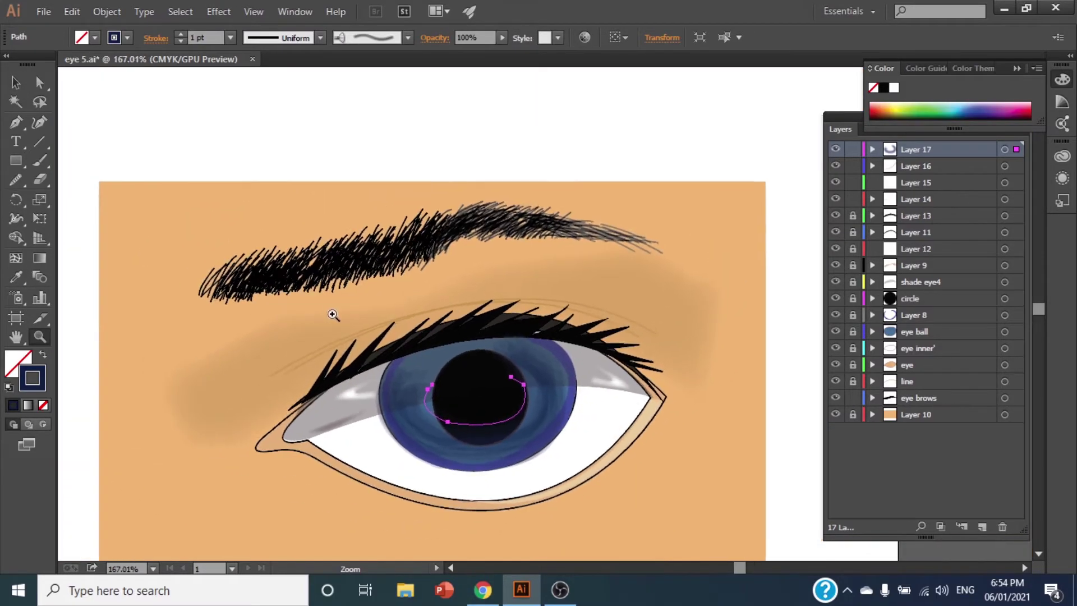
{"action": "left_click_drag", "start_coordinate": [353, 354], "coordinate": [384, 335]}
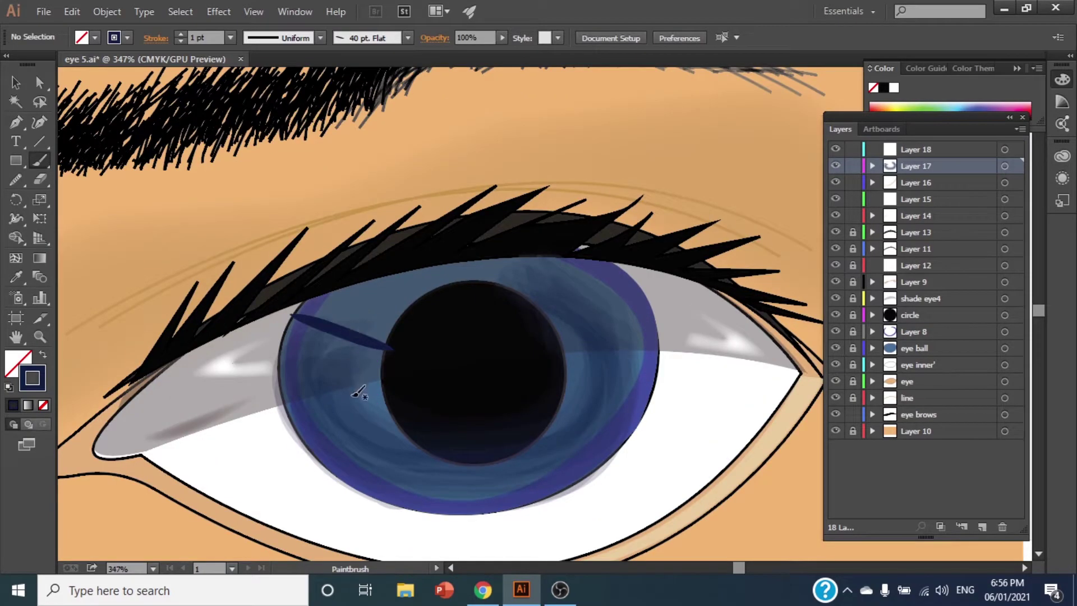
Step: Nudge the navy streak slightly up-left and reposition one of its anchor points
{"action": "left_click", "coordinate": [17, 82]}
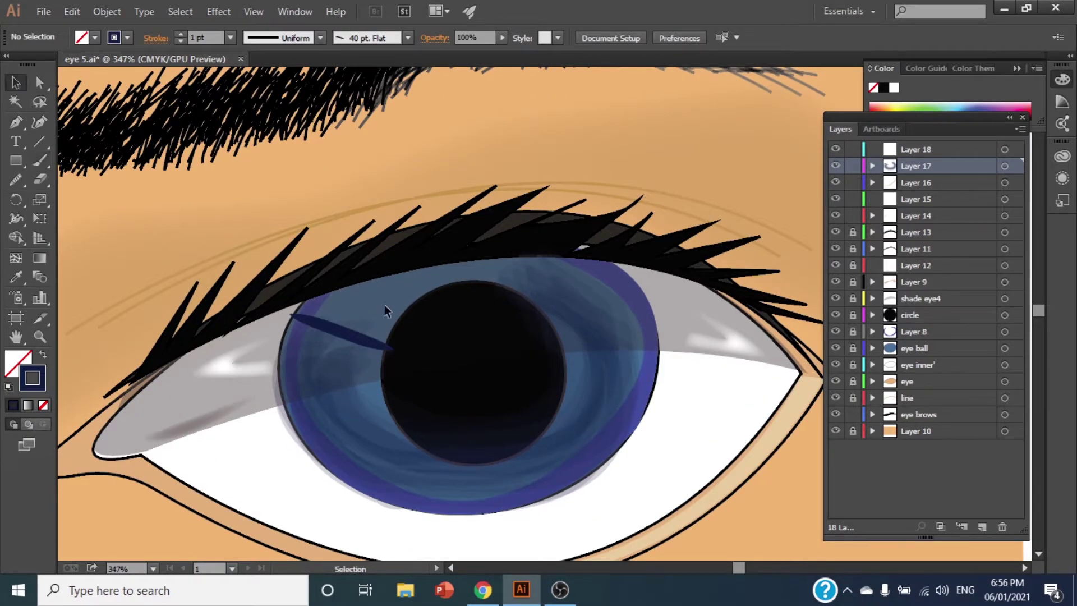
{"action": "left_click", "coordinate": [365, 340]}
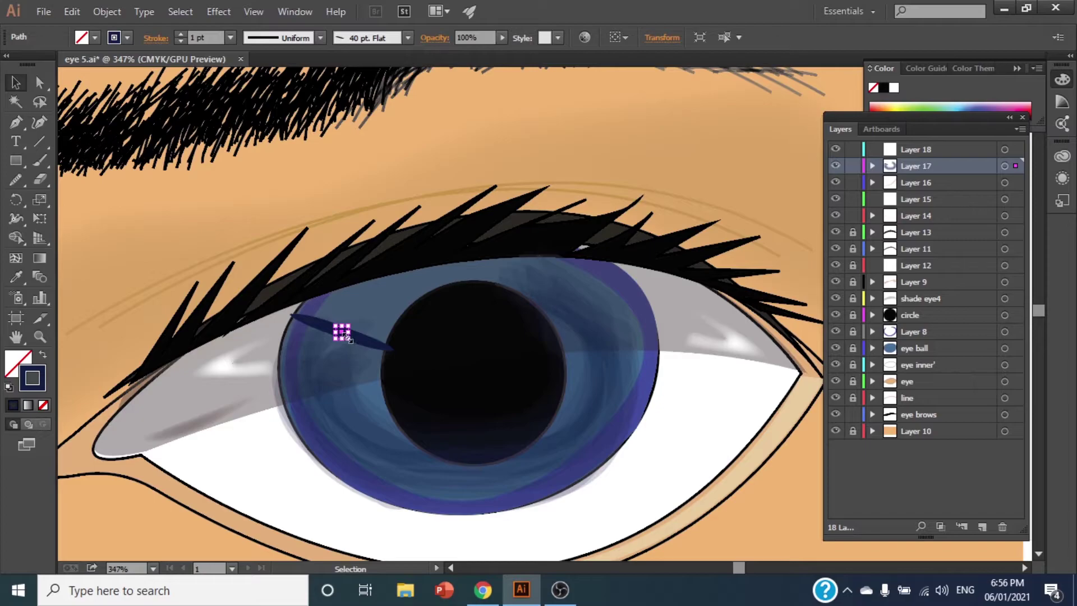
{"action": "left_click_drag", "start_coordinate": [344, 333], "coordinate": [342, 331]}
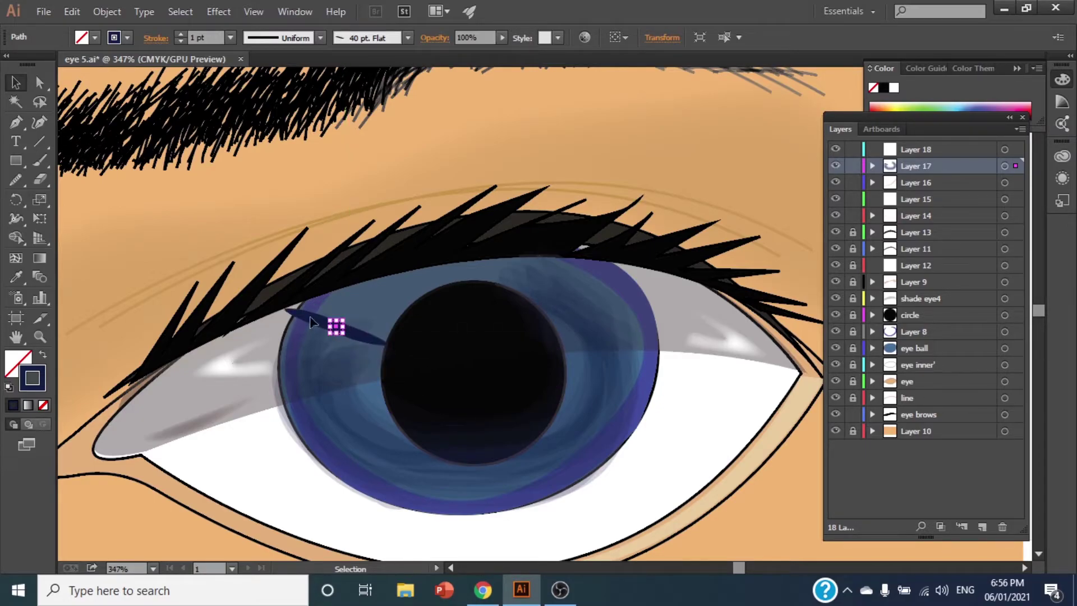
{"action": "left_click", "coordinate": [40, 83]}
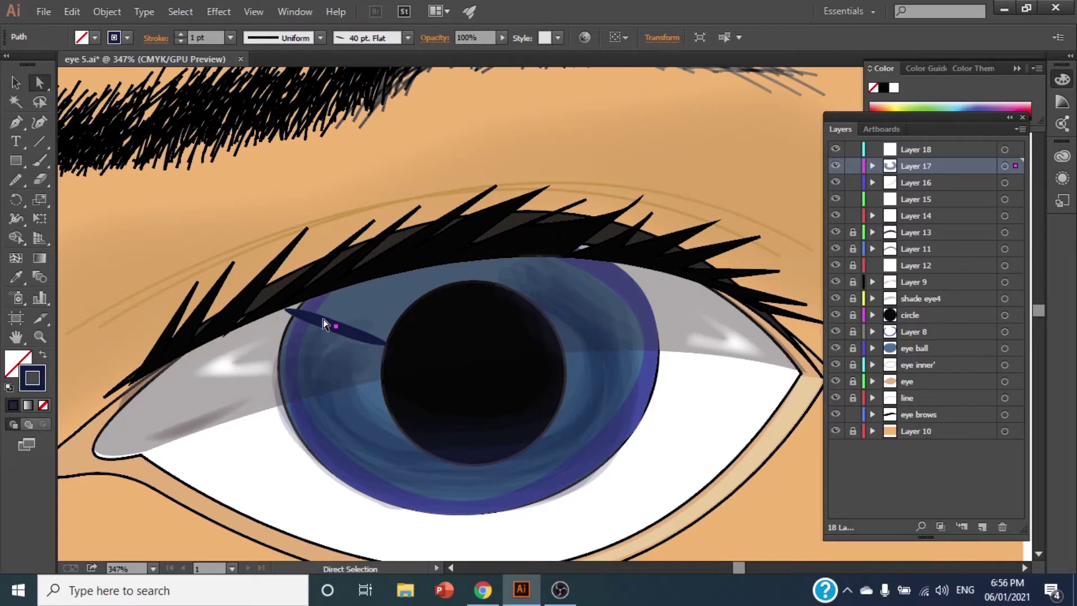
{"action": "mouse_move", "coordinate": [323, 319]}
{"action": "left_mouse_down"}
{"action": "mouse_move", "coordinate": [345, 348]}
{"action": "mouse_move", "coordinate": [343, 330]}
{"action": "left_mouse_up"}
{"action": "left_click", "coordinate": [13, 200]}
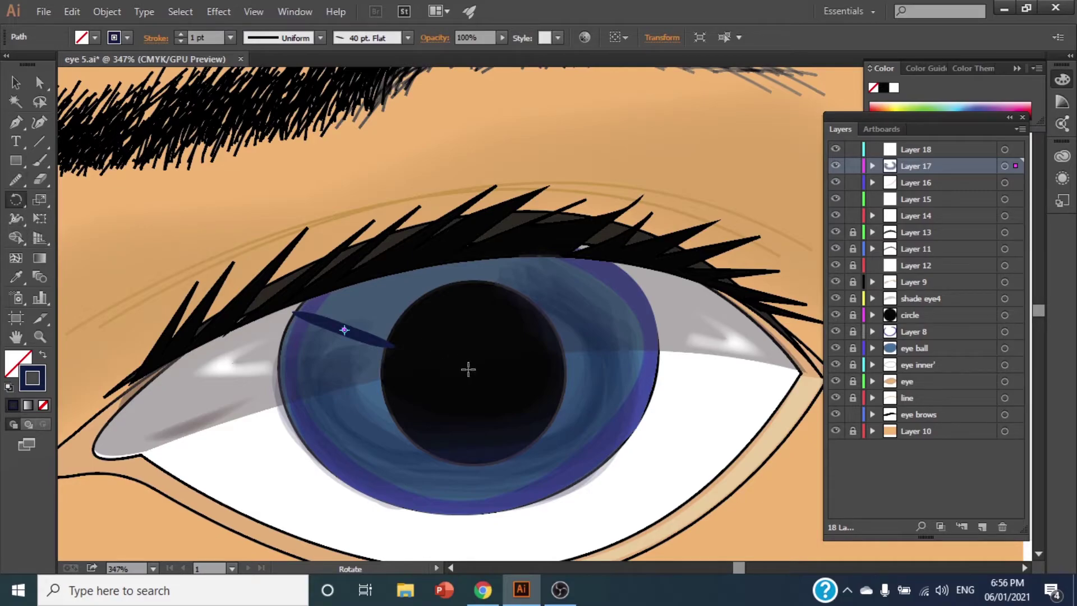
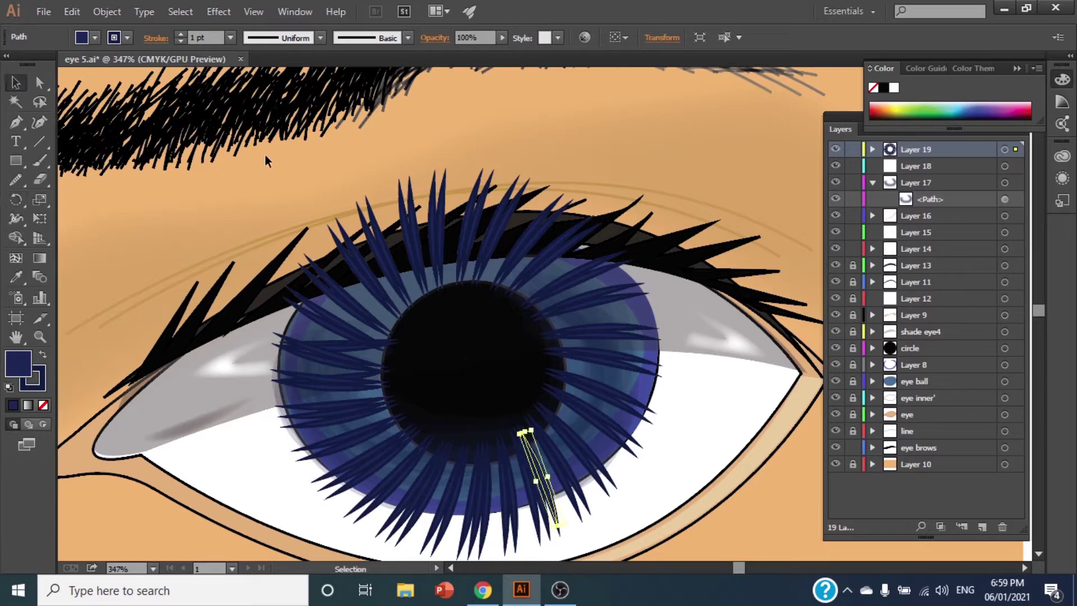
Step: Select all the radial iris streaks and scale them down to fit inside the blue iris
{"action": "left_click_drag", "start_coordinate": [266, 158], "coordinate": [654, 497]}
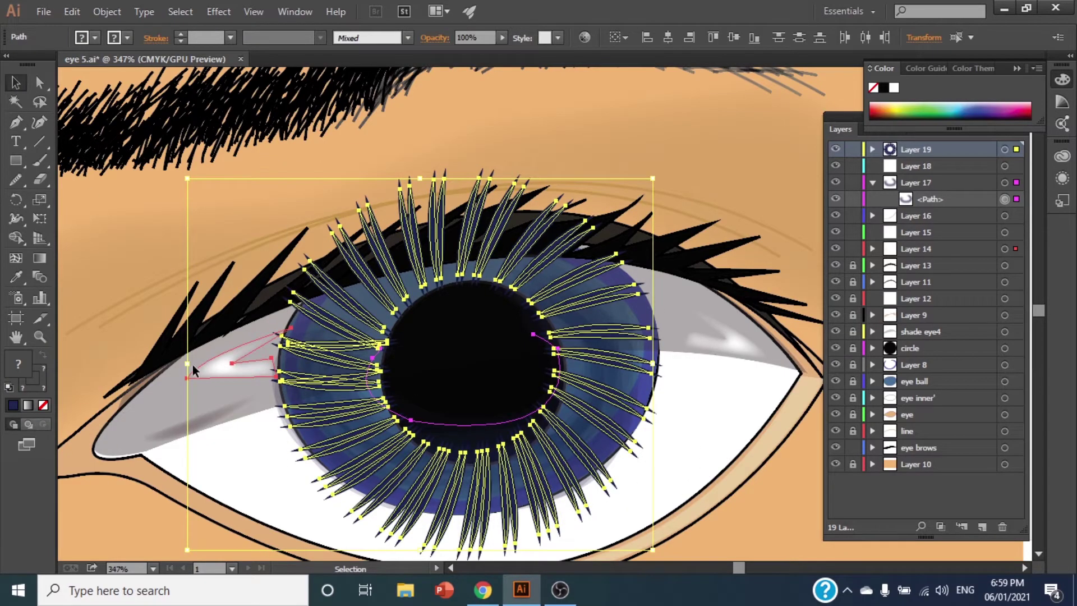
{"action": "key", "text": "shift"}
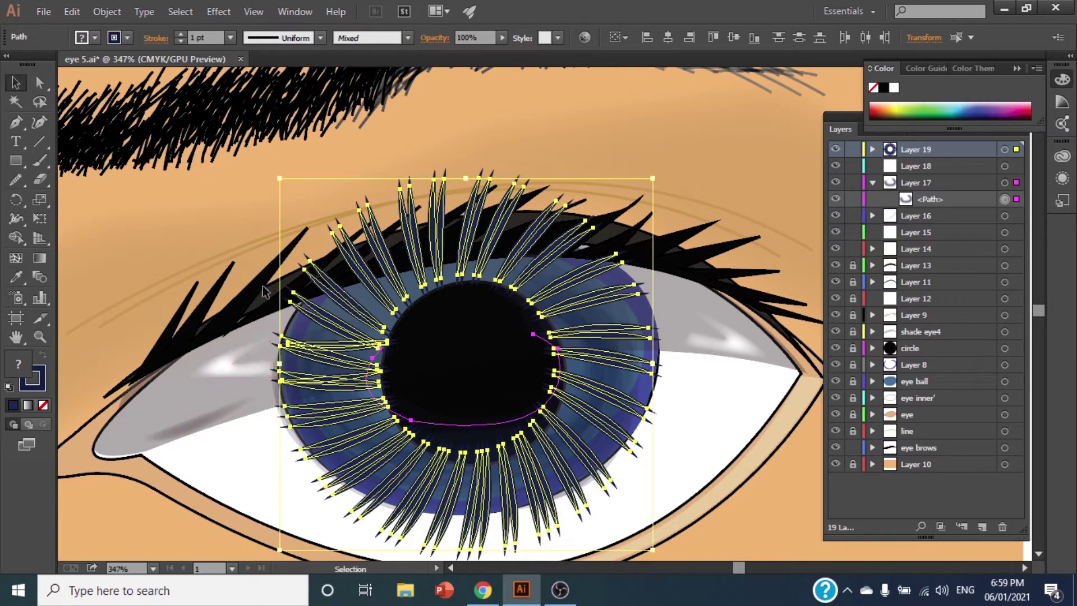
{"action": "left_click_drag", "start_coordinate": [281, 177], "coordinate": [325, 235]}
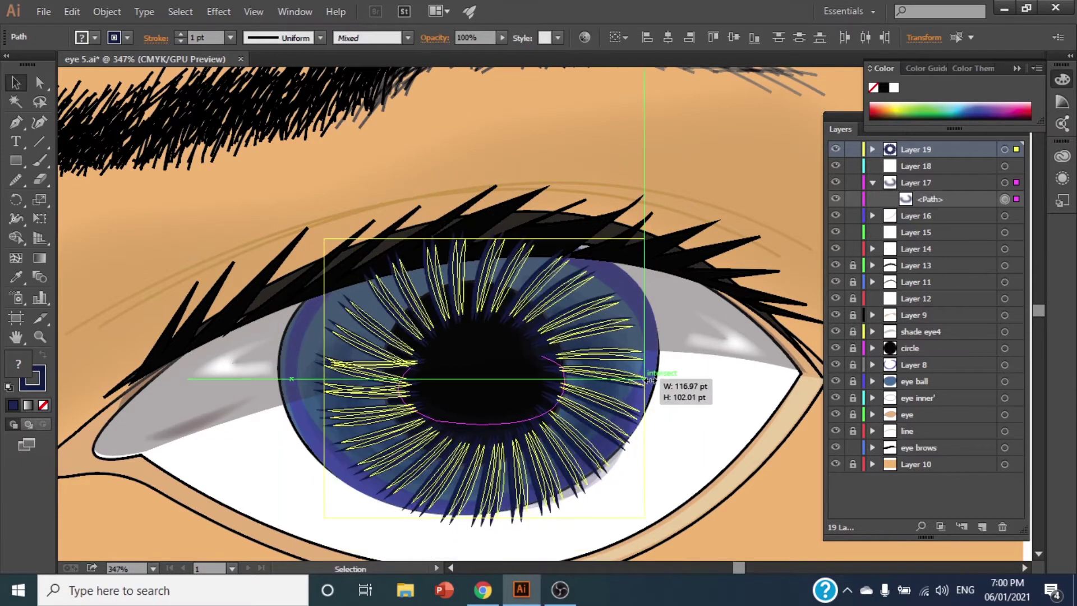
{"action": "left_click_drag", "start_coordinate": [325, 378], "coordinate": [278, 381]}
{"action": "left_click_drag", "start_coordinate": [469, 518], "coordinate": [467, 524]}
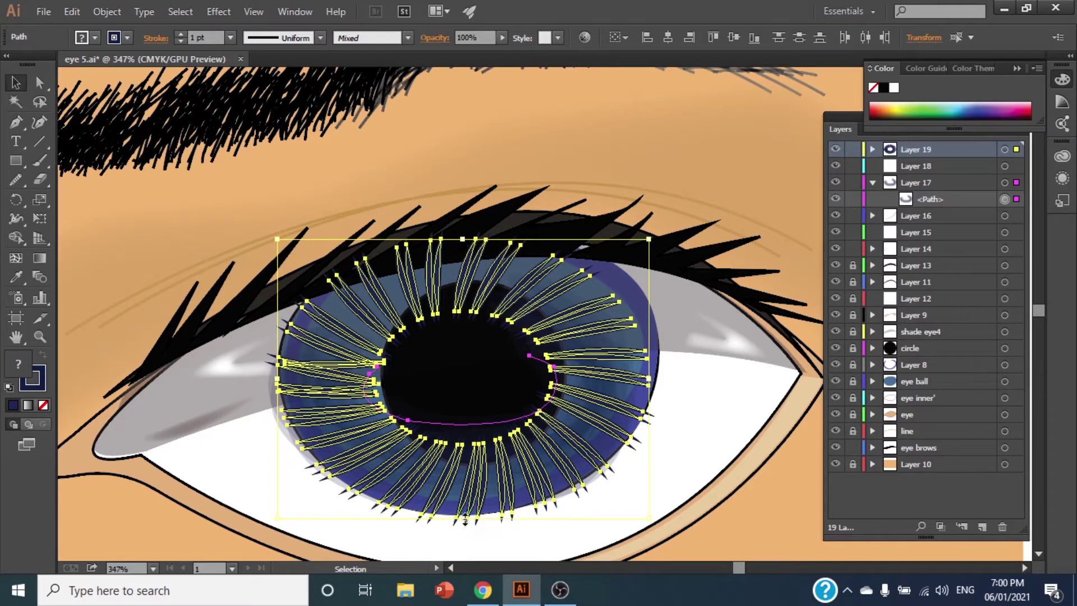
{"action": "left_click_drag", "start_coordinate": [468, 524], "coordinate": [469, 515]}
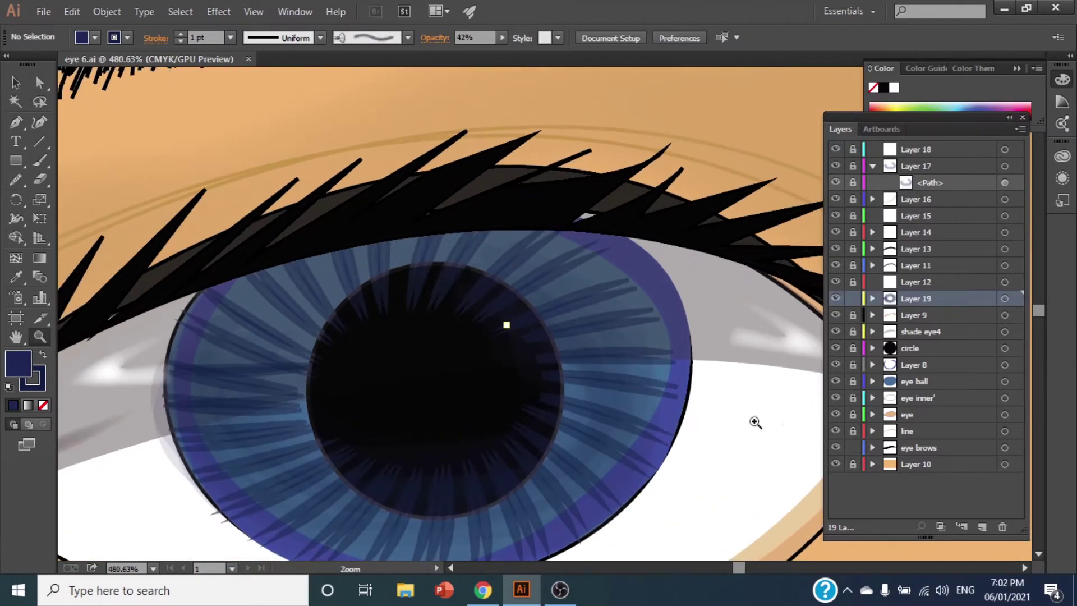
Step: Draw a closed highlight shape with a curved top over the upper pupil
{"action": "left_click", "coordinate": [336, 302]}
{"action": "left_click_drag", "start_coordinate": [445, 269], "coordinate": [509, 309]}
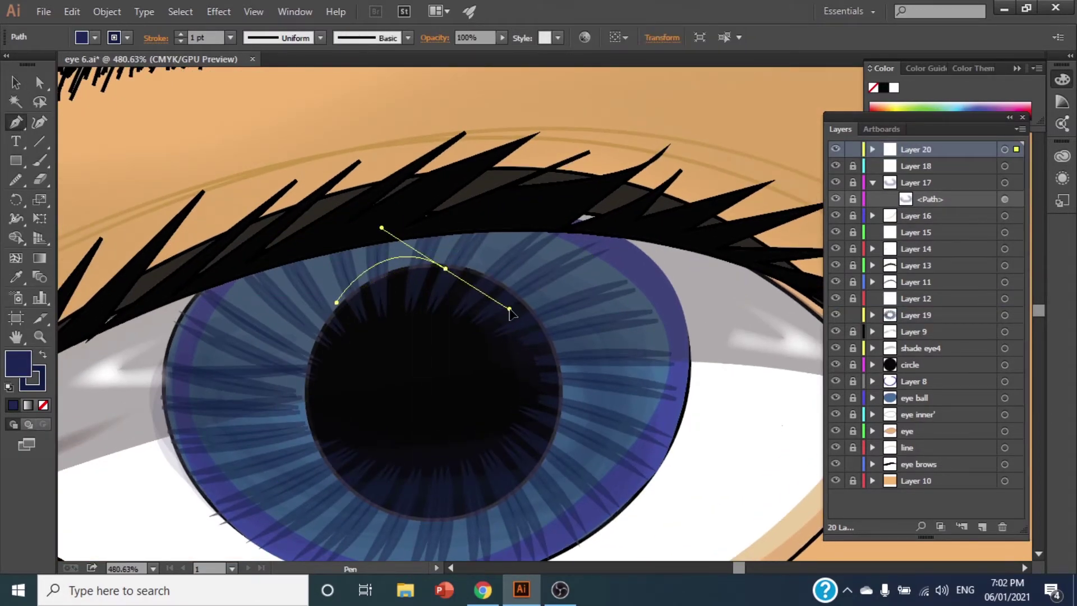
{"action": "left_click", "coordinate": [445, 269]}
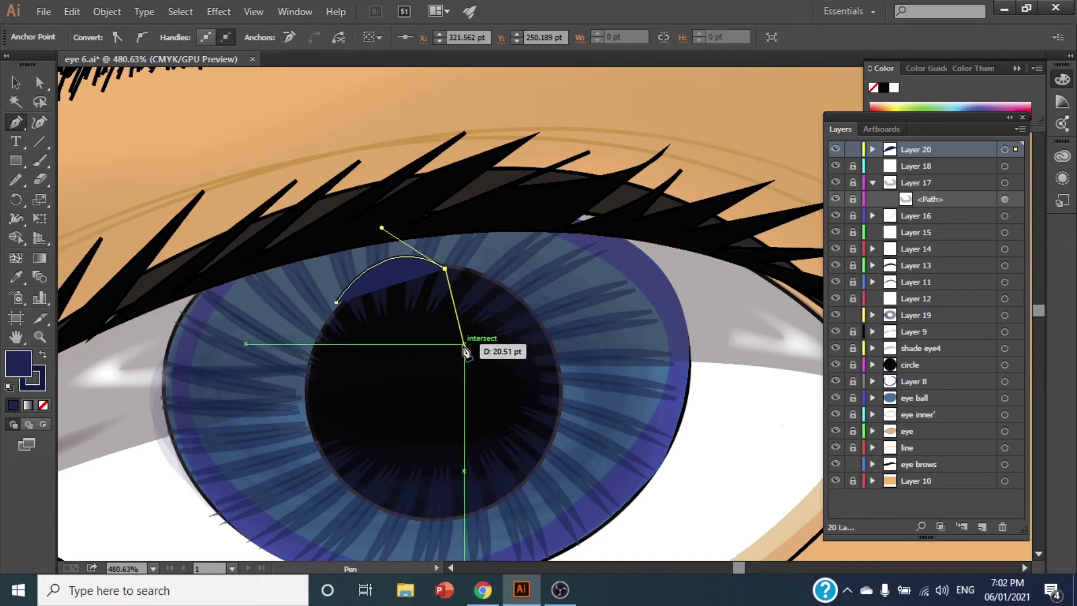
{"action": "left_click", "coordinate": [464, 347]}
{"action": "left_click", "coordinate": [361, 379]}
{"action": "left_click", "coordinate": [336, 303]}
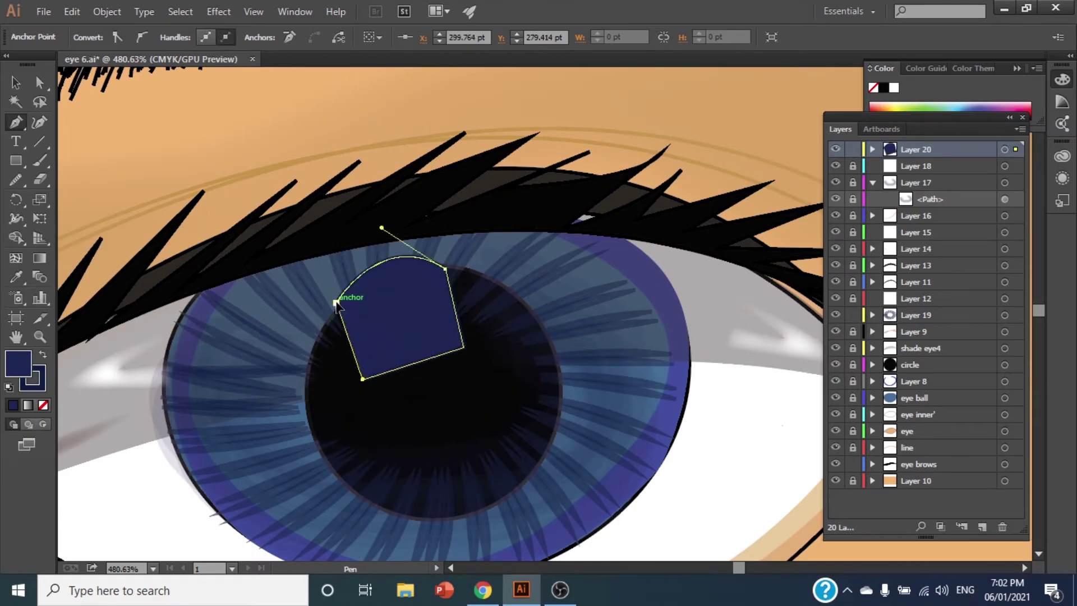
Step: Fill the highlight shape white and scale it smaller
{"action": "key", "text": "v"}
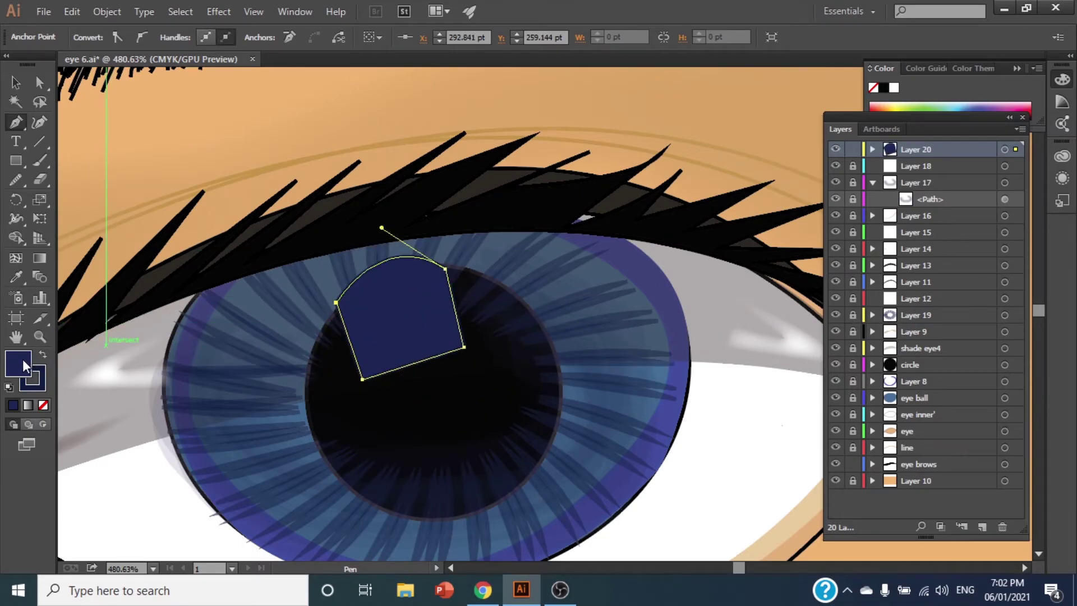
{"action": "double_click", "coordinate": [18, 364]}
{"action": "key", "text": "Return"}
{"action": "mouse_move", "coordinate": [464, 380]}
{"action": "left_mouse_down"}
{"action": "mouse_move", "coordinate": [422, 349]}
{"action": "mouse_move", "coordinate": [437, 310]}
{"action": "left_mouse_up"}
Step: Duplicate the highlight as a rotated copy, nudged slightly to the right
{"action": "left_click_drag", "start_coordinate": [486, 337], "coordinate": [471, 351]}
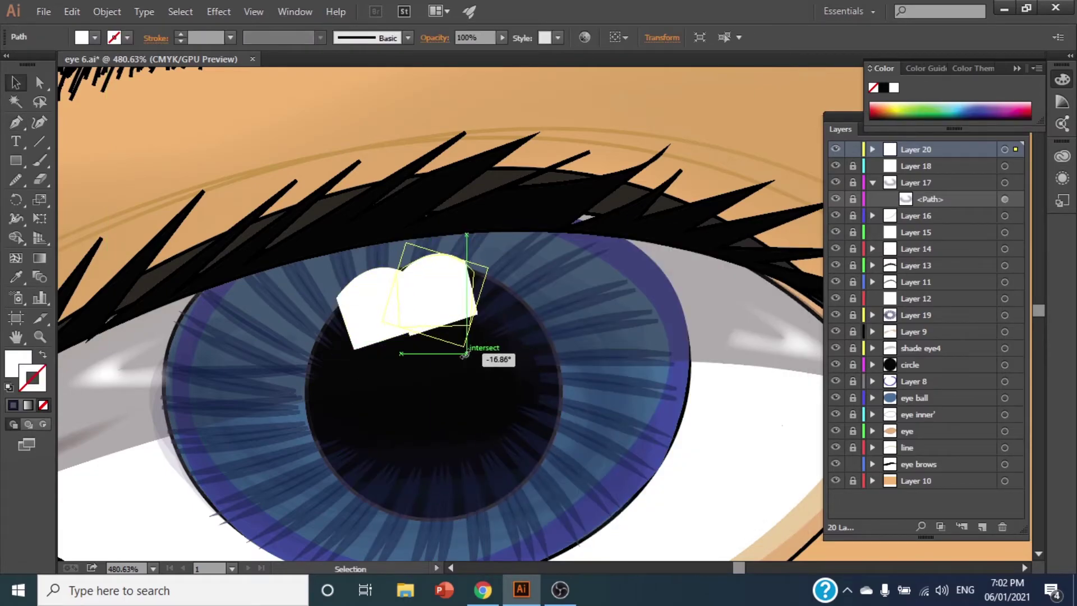
{"action": "left_click", "coordinate": [521, 366]}
{"action": "left_click_drag", "start_coordinate": [426, 303], "coordinate": [432, 305]}
{"action": "left_click", "coordinate": [506, 335]}
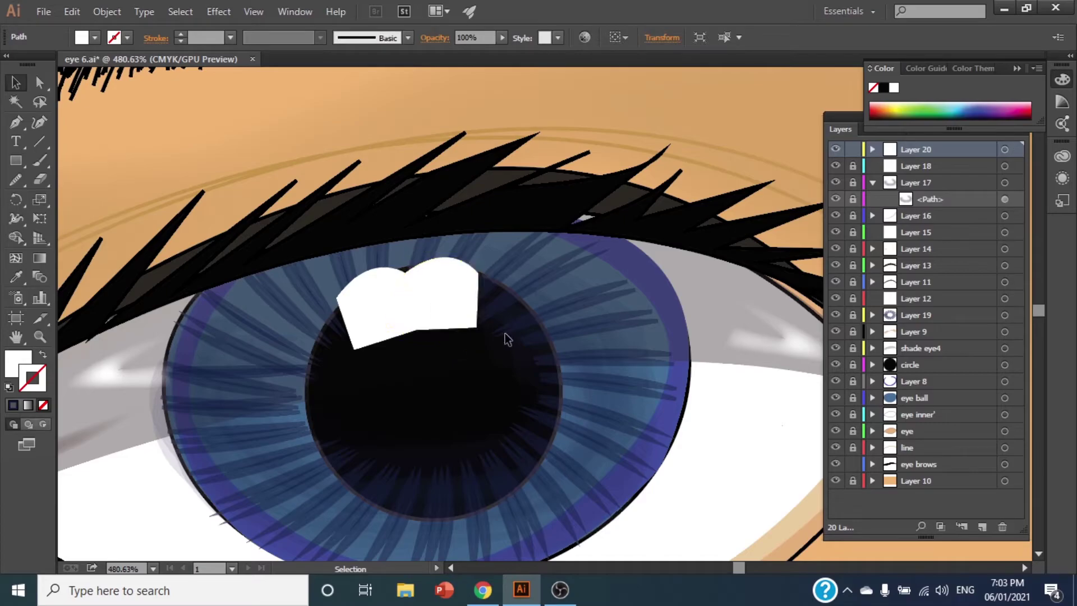
Step: Apply a Stylize > Feather effect to both highlight shapes together
{"action": "left_click", "coordinate": [386, 293]}
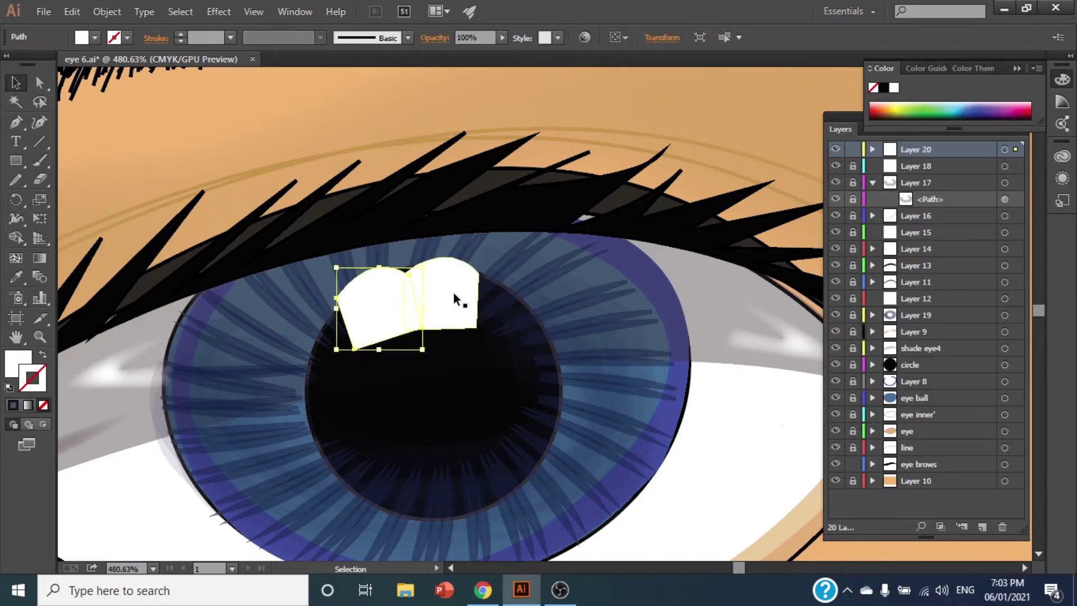
{"action": "left_click", "coordinate": [456, 296], "text": "shift"}
{"action": "left_click", "coordinate": [218, 11]}
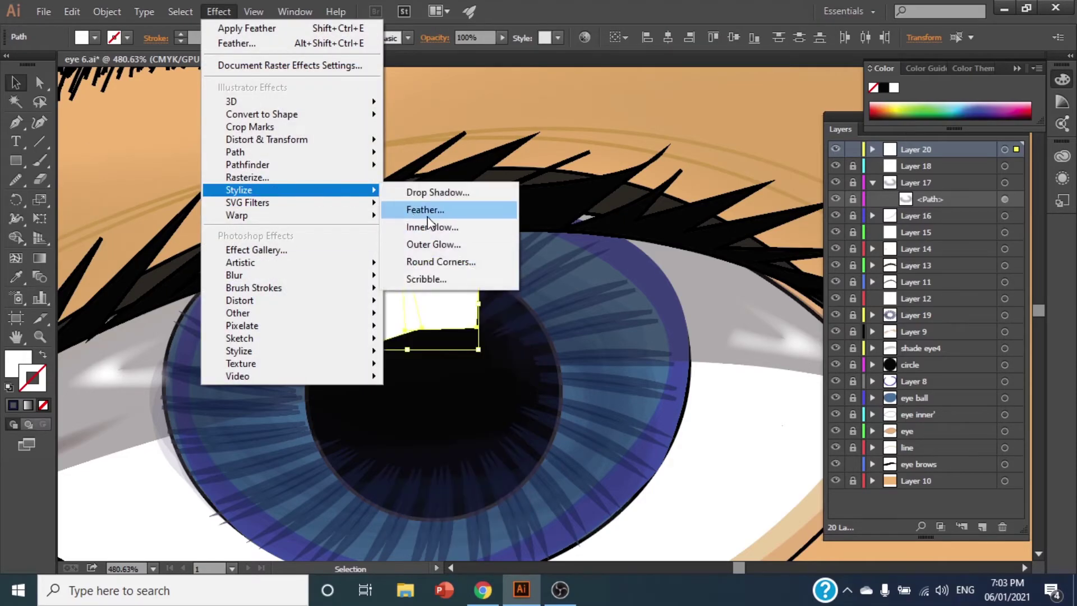
{"action": "left_click", "coordinate": [413, 209]}
{"action": "left_click", "coordinate": [635, 329]}
{"action": "left_click", "coordinate": [720, 325]}
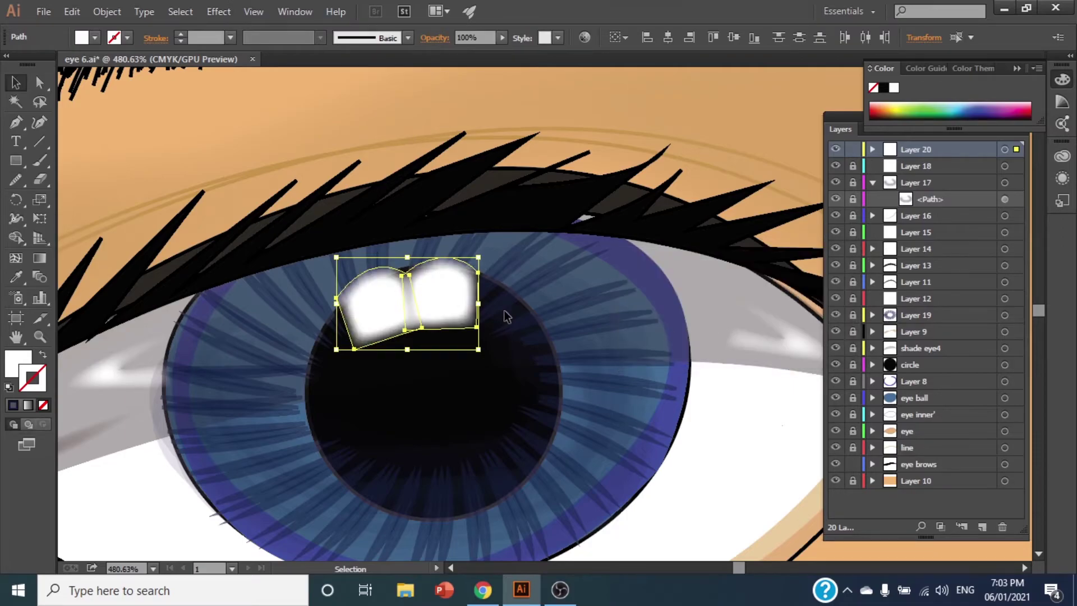
{"action": "left_click", "coordinate": [503, 310]}
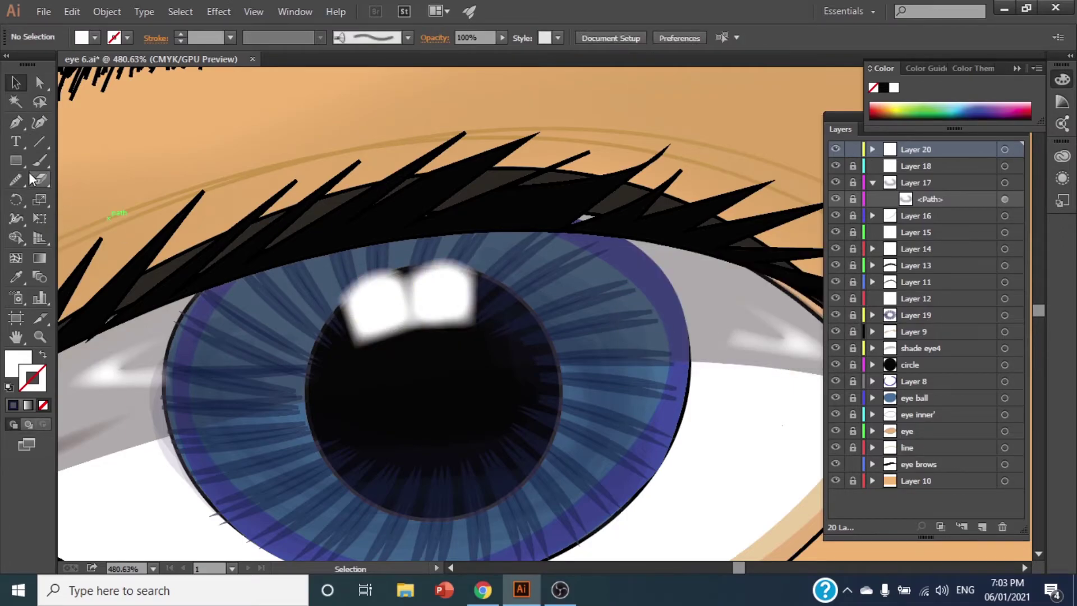
Step: Set the Paintbrush to no fill and a dark blue-grey stroke, and paint a test stroke
{"action": "left_click", "coordinate": [39, 160]}
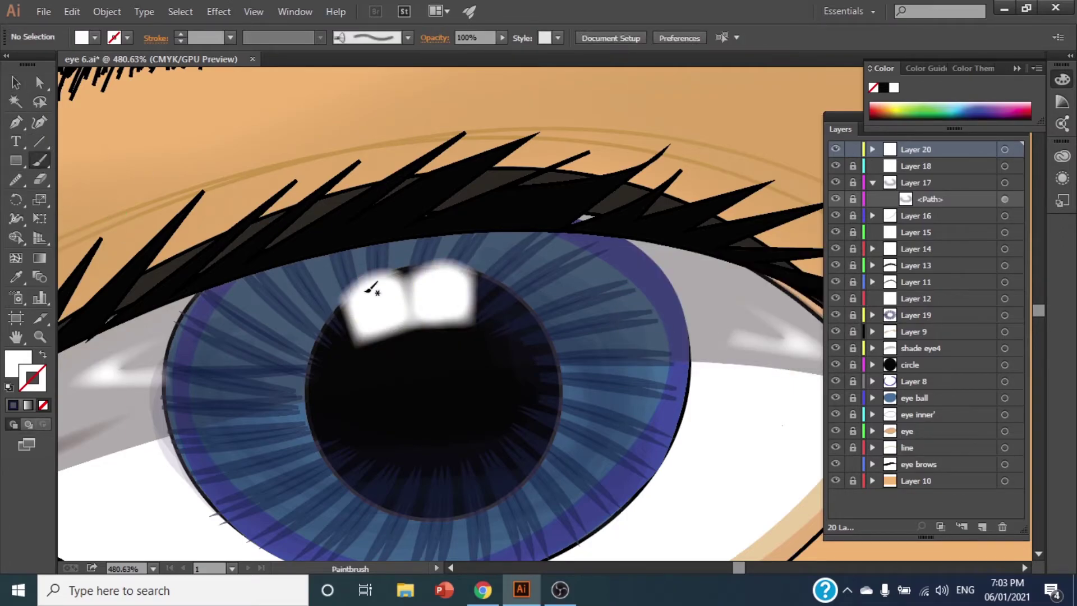
{"action": "left_click", "coordinate": [44, 406]}
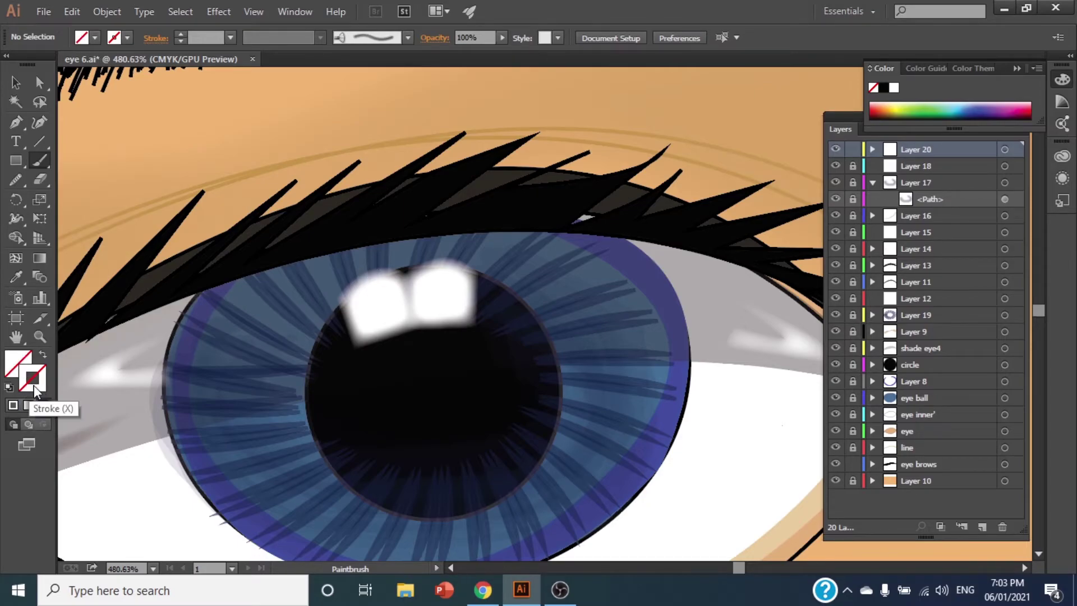
{"action": "double_click", "coordinate": [32, 378]}
{"action": "left_click", "coordinate": [751, 293]}
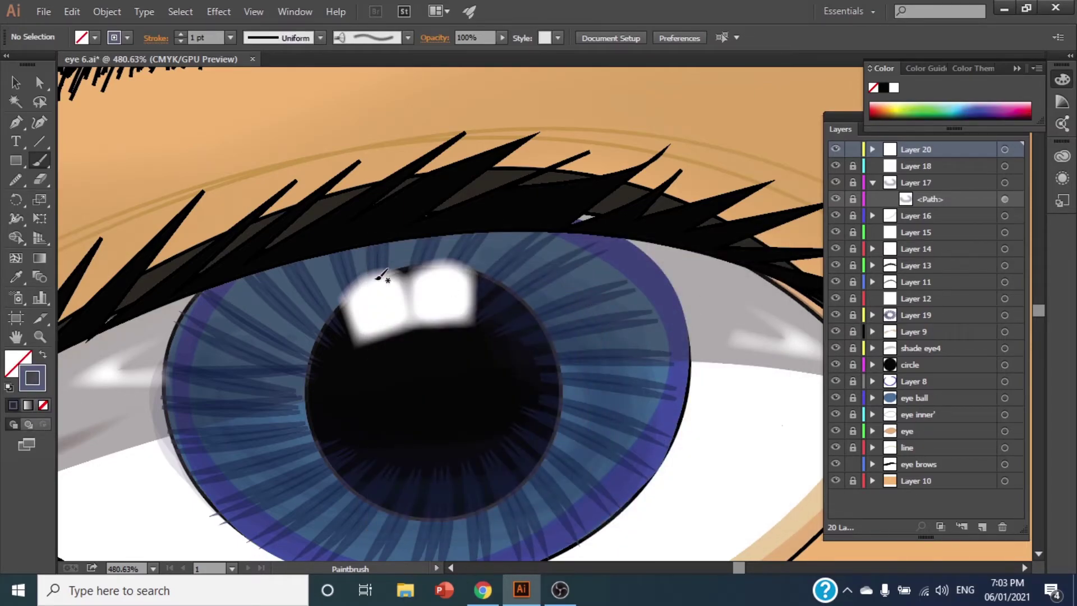
{"action": "left_click_drag", "start_coordinate": [380, 278], "coordinate": [387, 270]}
Step: Paint grey streaks across both highlights with the 5 pt. Round brush
{"action": "left_click", "coordinate": [408, 37]}
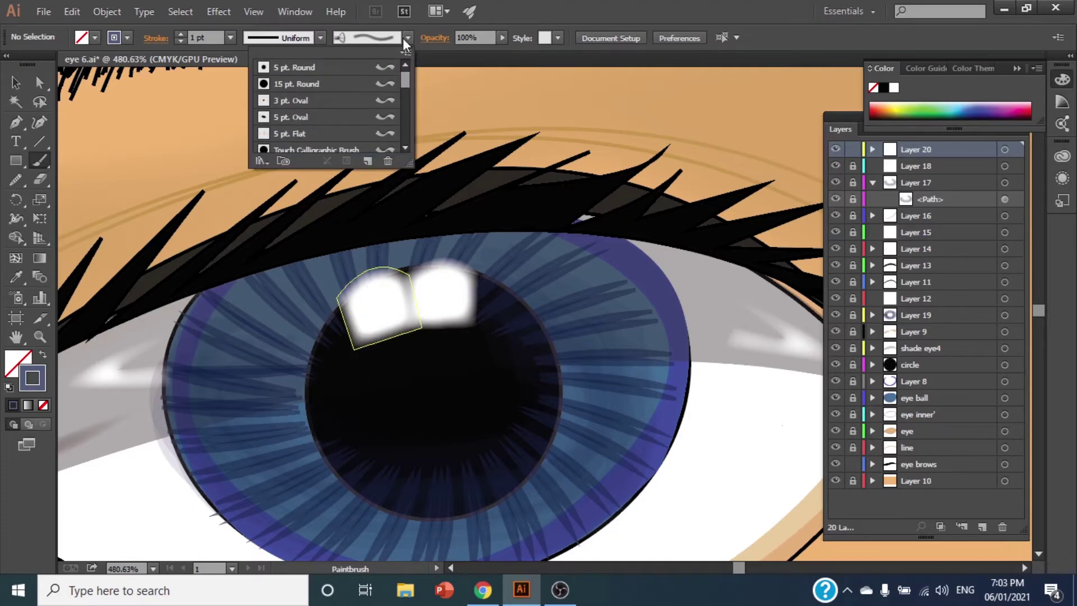
{"action": "left_click", "coordinate": [324, 118]}
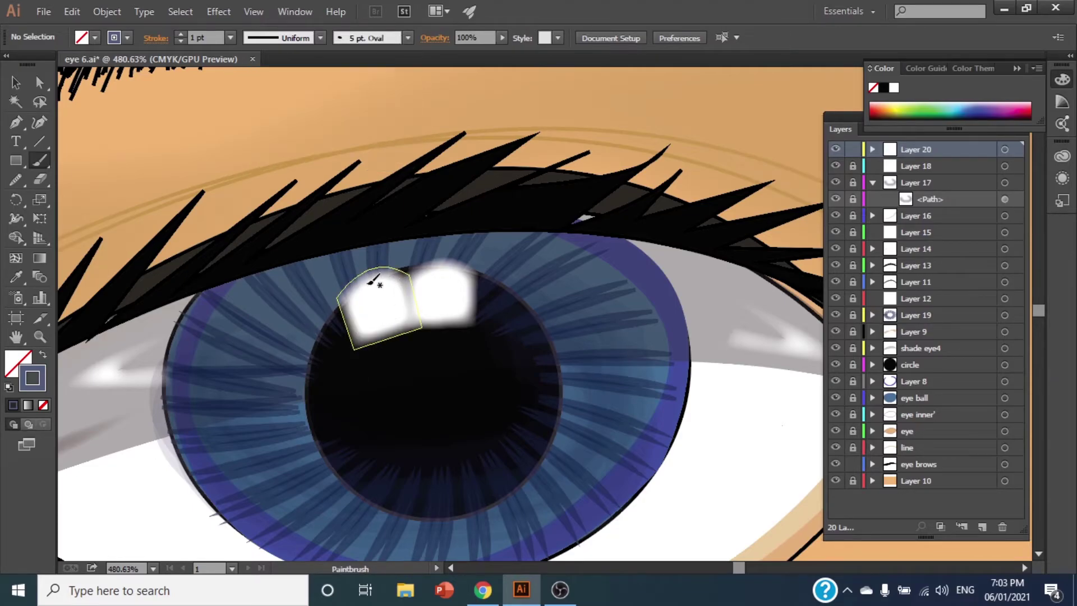
{"action": "left_click_drag", "start_coordinate": [387, 303], "coordinate": [382, 285]}
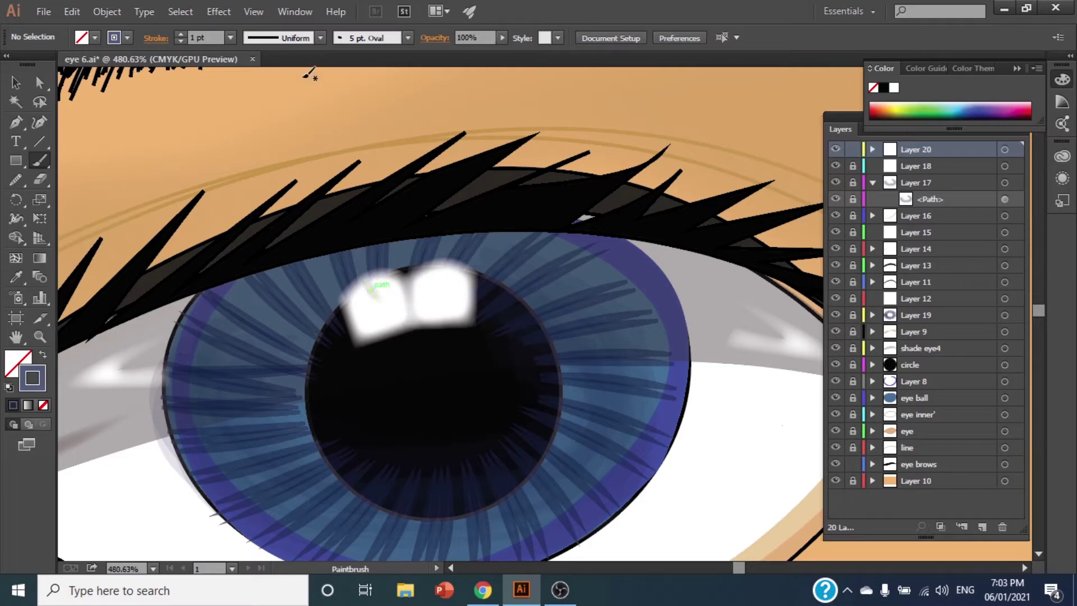
{"action": "left_click", "coordinate": [408, 38]}
{"action": "left_click", "coordinate": [359, 70]}
{"action": "left_click_drag", "start_coordinate": [371, 271], "coordinate": [393, 312]}
{"action": "left_click_drag", "start_coordinate": [432, 265], "coordinate": [439, 309]}
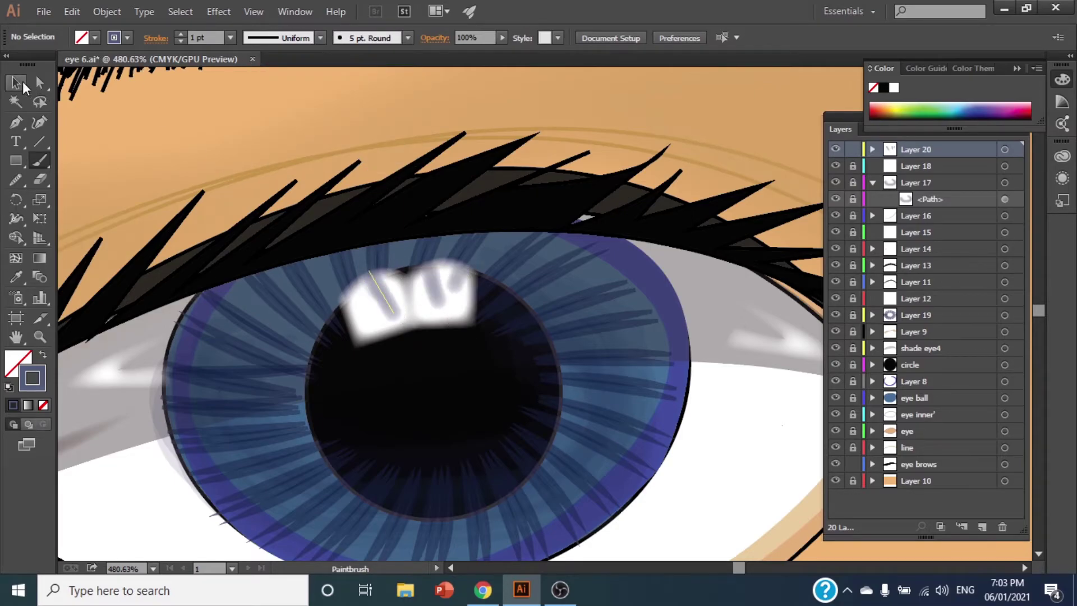
Step: Select the right grey streak and zoom out to view the whole eye
{"action": "left_click", "coordinate": [16, 83]}
{"action": "left_click", "coordinate": [433, 284]}
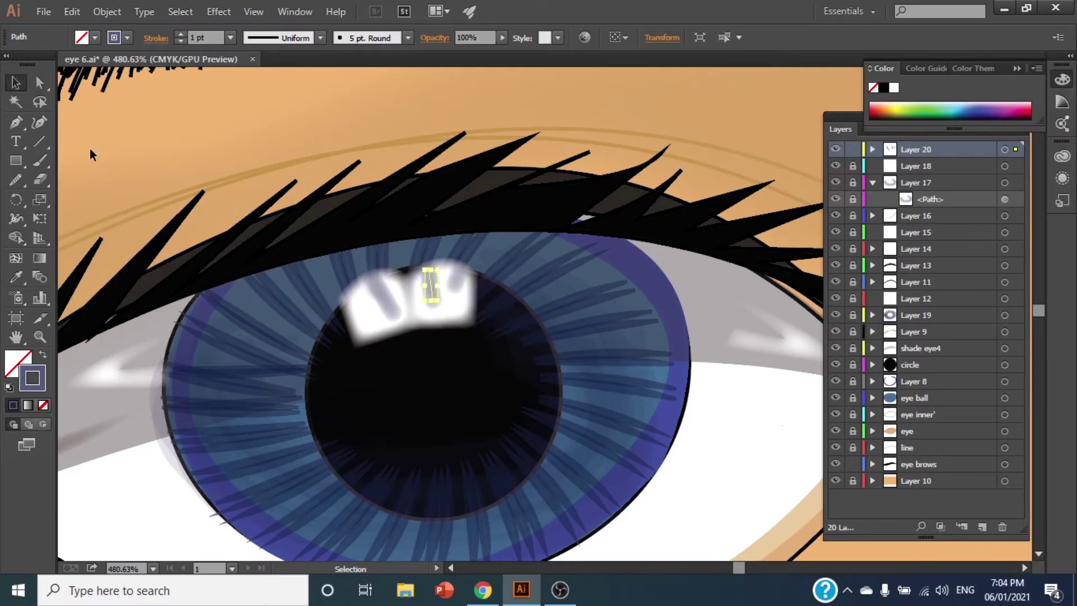
{"action": "left_click", "coordinate": [39, 336]}
{"action": "left_click_drag", "start_coordinate": [460, 427], "coordinate": [386, 430]}
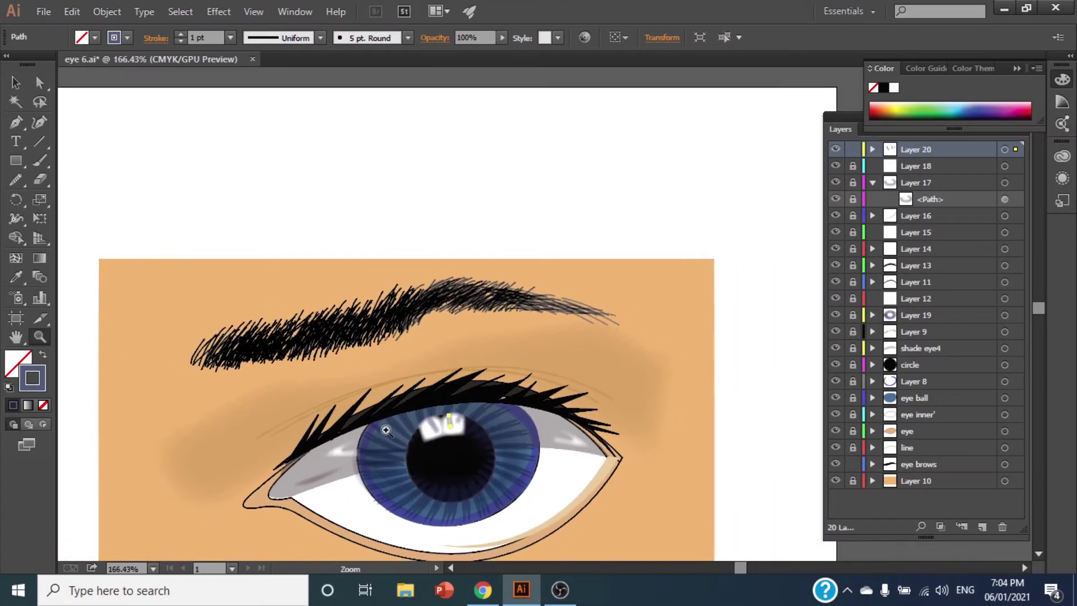
{"action": "left_click", "coordinate": [17, 338]}
{"action": "left_click_drag", "start_coordinate": [391, 497], "coordinate": [368, 366]}
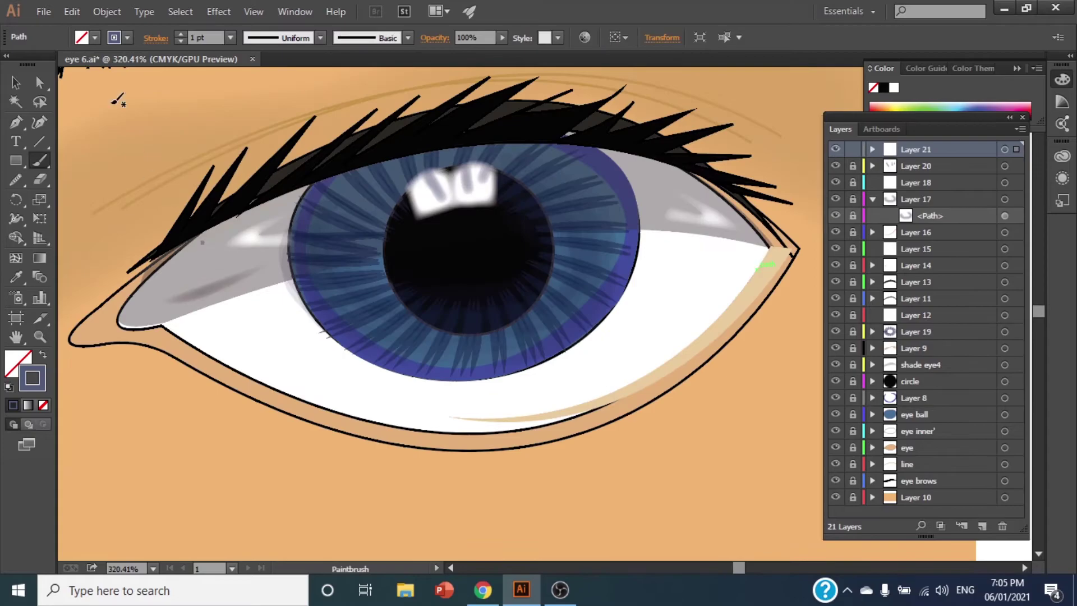
Step: Draw a Pen line along the lower eye white to the right corner
{"action": "left_click", "coordinate": [189, 277]}
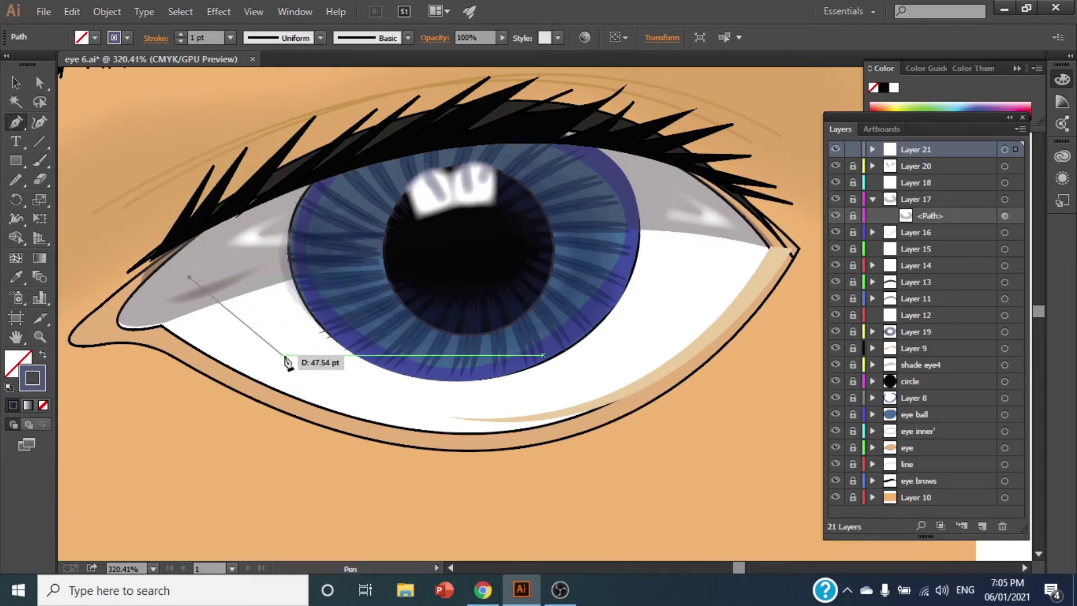
{"action": "left_click", "coordinate": [287, 355]}
{"action": "left_click", "coordinate": [434, 396]}
{"action": "left_click", "coordinate": [614, 380]}
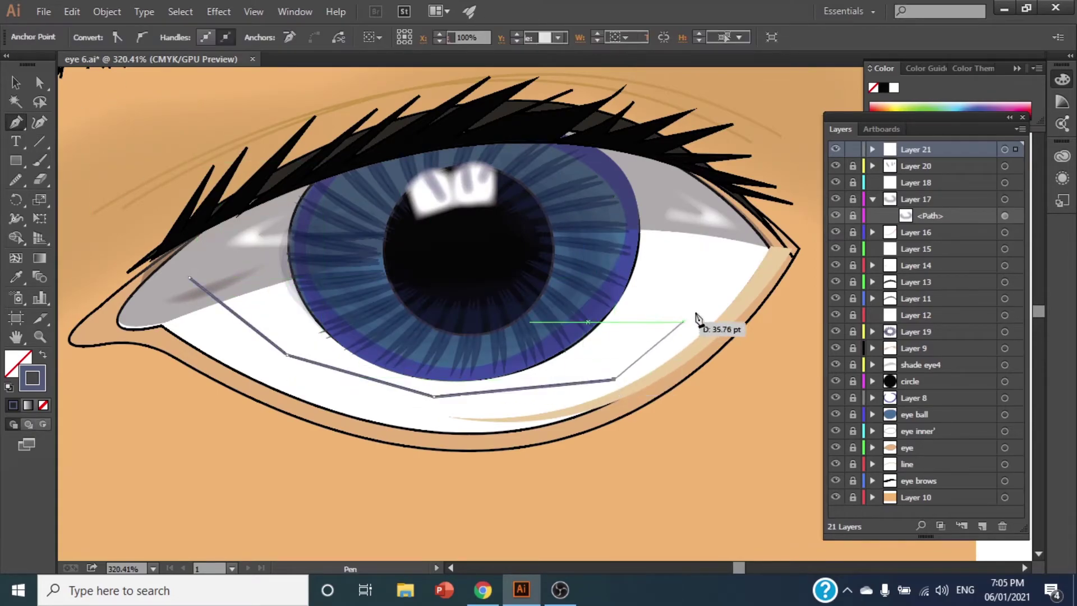
{"action": "left_click", "coordinate": [698, 311]}
{"action": "left_click", "coordinate": [768, 244]}
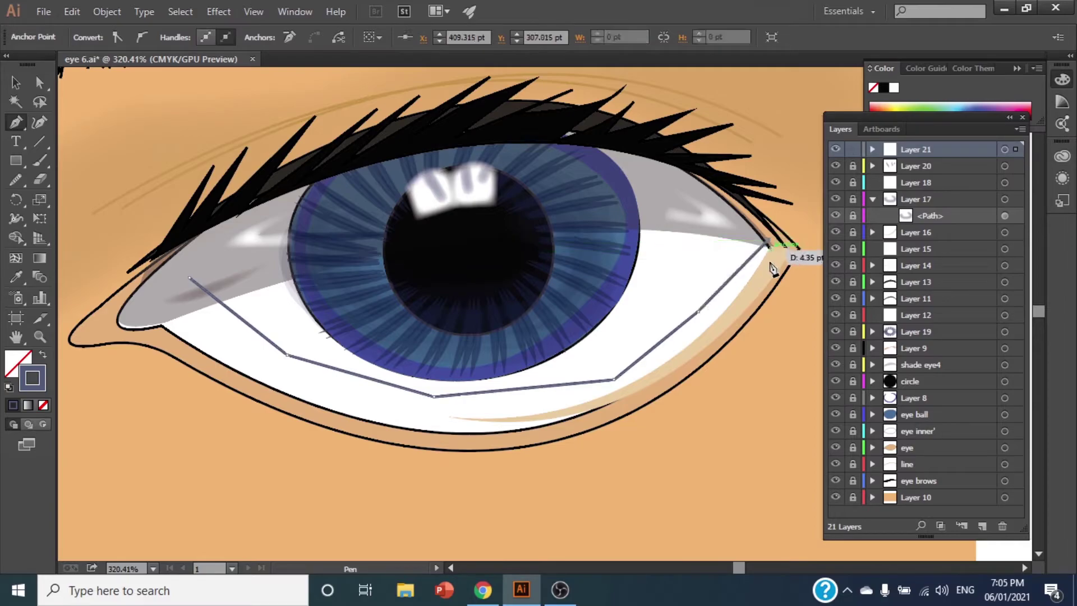
Step: Draw a closed band shape along the lower lid, curving around the inner corner
{"action": "left_click", "coordinate": [675, 363]}
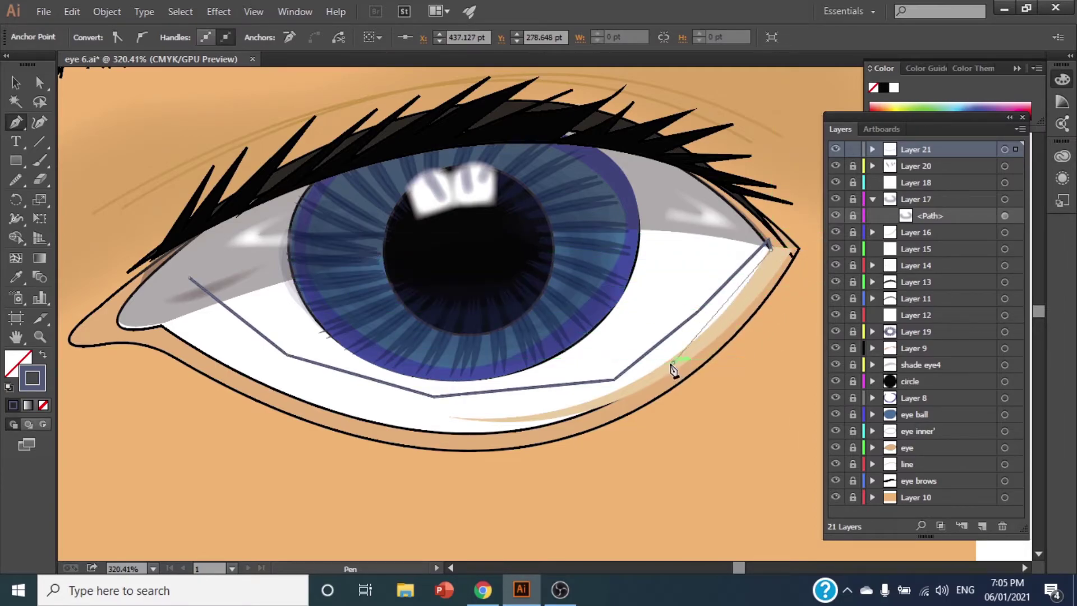
{"action": "left_click", "coordinate": [586, 412]}
{"action": "left_click", "coordinate": [408, 421]}
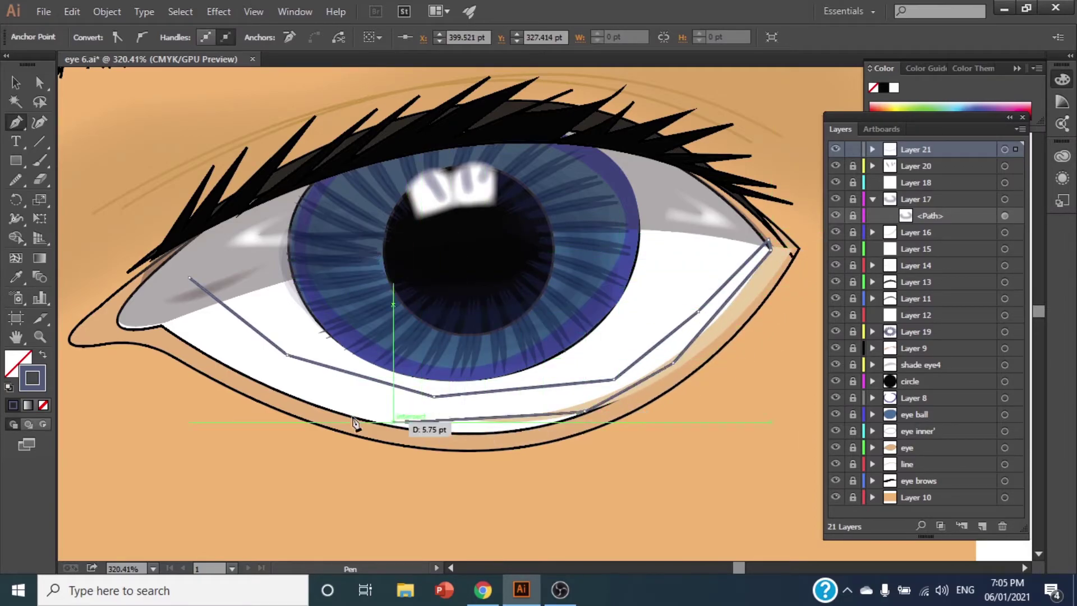
{"action": "left_click", "coordinate": [274, 376]}
{"action": "left_click", "coordinate": [176, 330]}
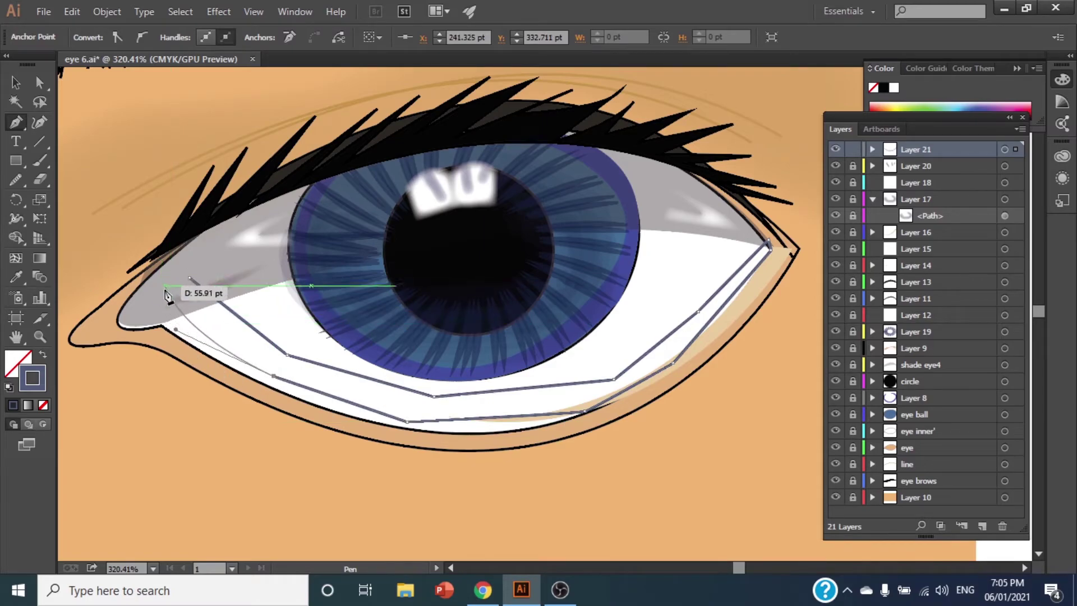
{"action": "left_click", "coordinate": [152, 299]}
{"action": "left_click_drag", "start_coordinate": [190, 278], "coordinate": [210, 303]}
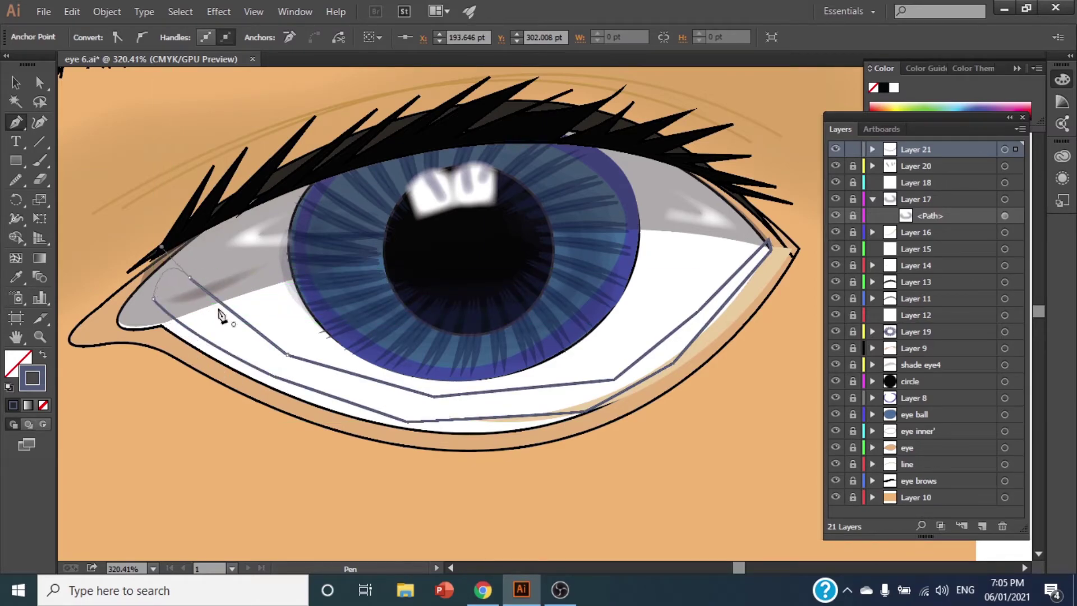
{"action": "left_click", "coordinate": [221, 315]}
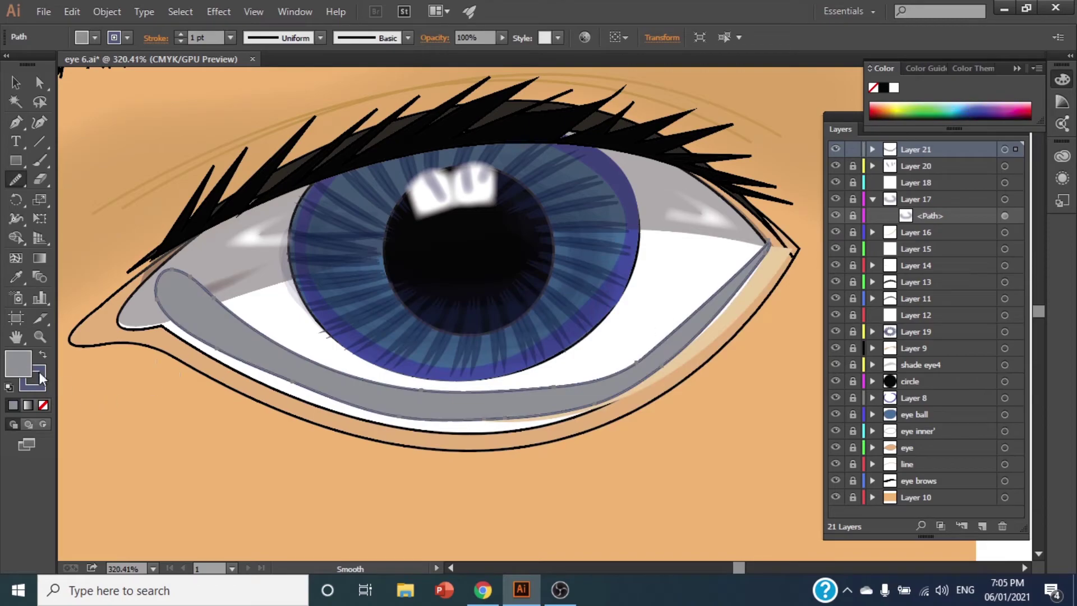
Step: Fill the band with dark grey #3B3C3D and nudge it slightly down
{"action": "left_click", "coordinate": [15, 369]}
{"action": "double_click", "coordinate": [17, 367]}
{"action": "type", "text": "3B3C3D"}
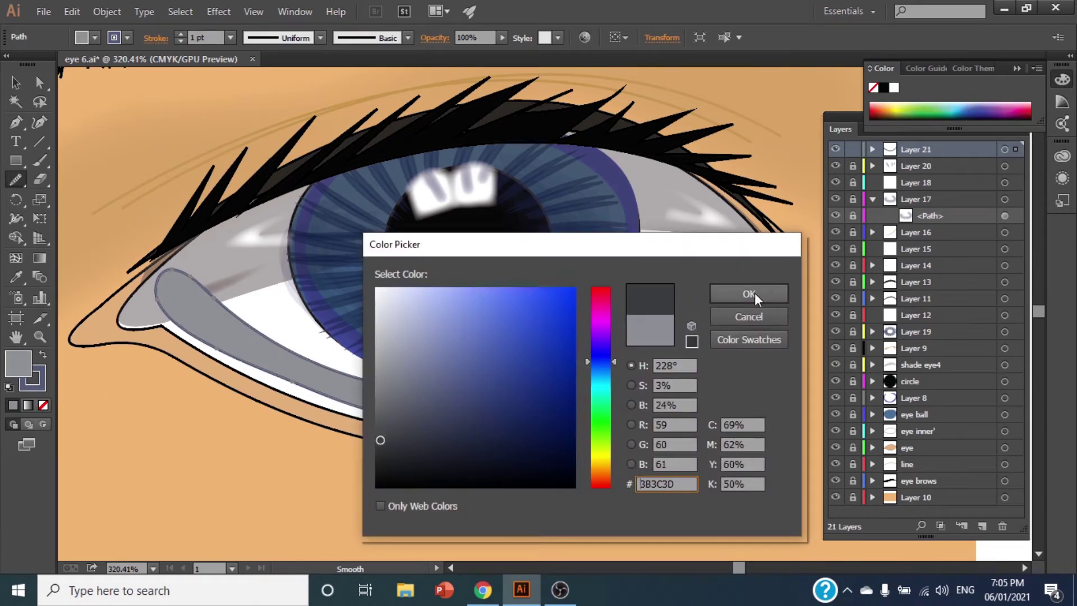
{"action": "left_click", "coordinate": [755, 293]}
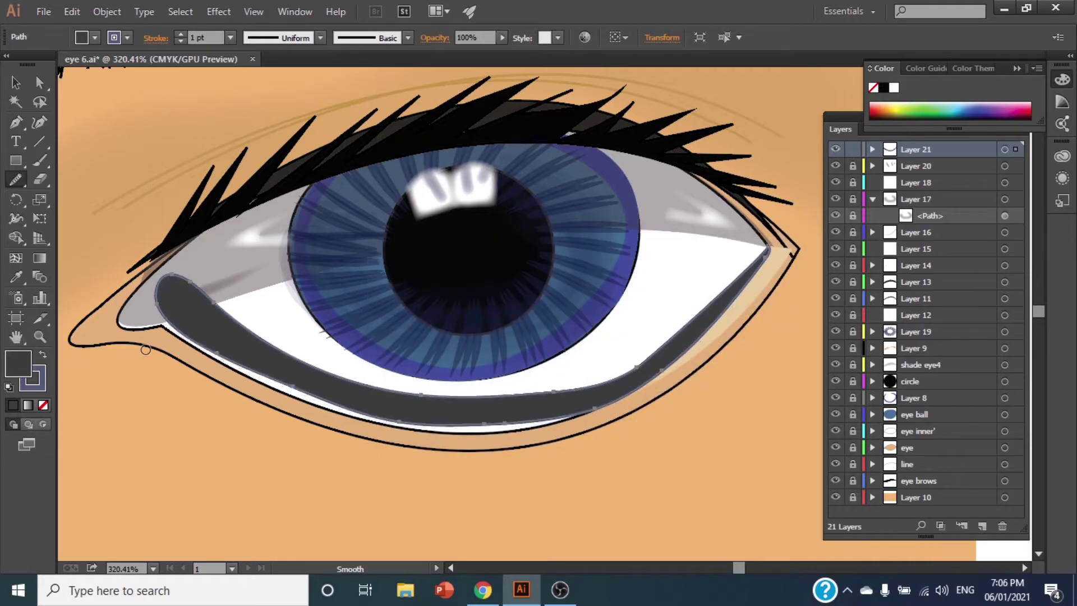
{"action": "key", "text": "Down"}
{"action": "key", "text": "Down"}
{"action": "key", "text": "Down"}
{"action": "key", "text": "Down"}
{"action": "key", "text": "Down"}
{"action": "key", "text": "Down"}
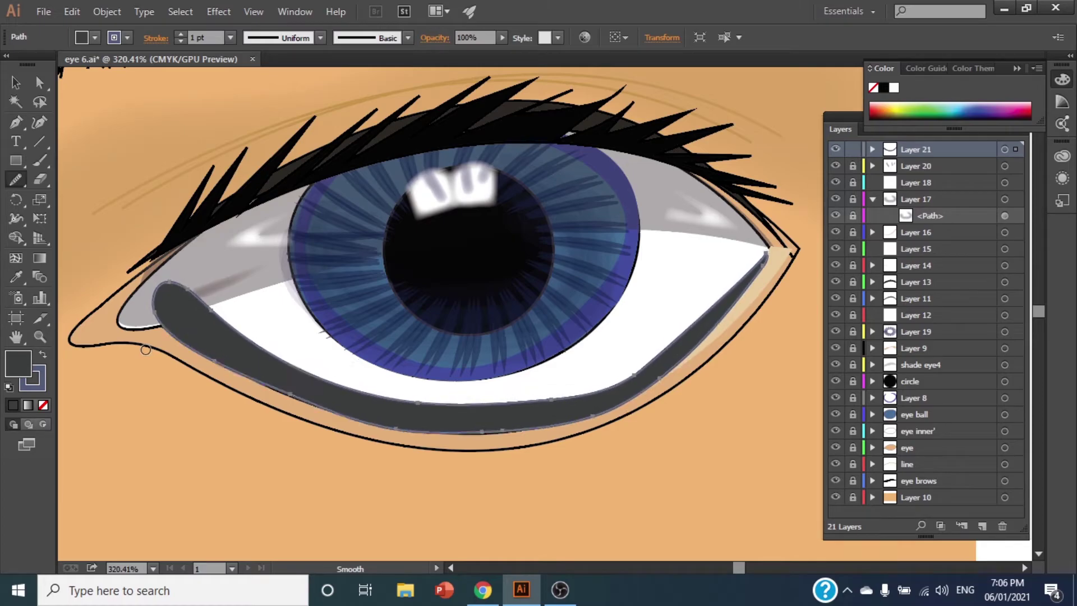
Step: Give the lower-lid band 35% opacity and a 7 pt Feather, then select the eyebrow strokes
{"action": "left_click", "coordinate": [498, 43]}
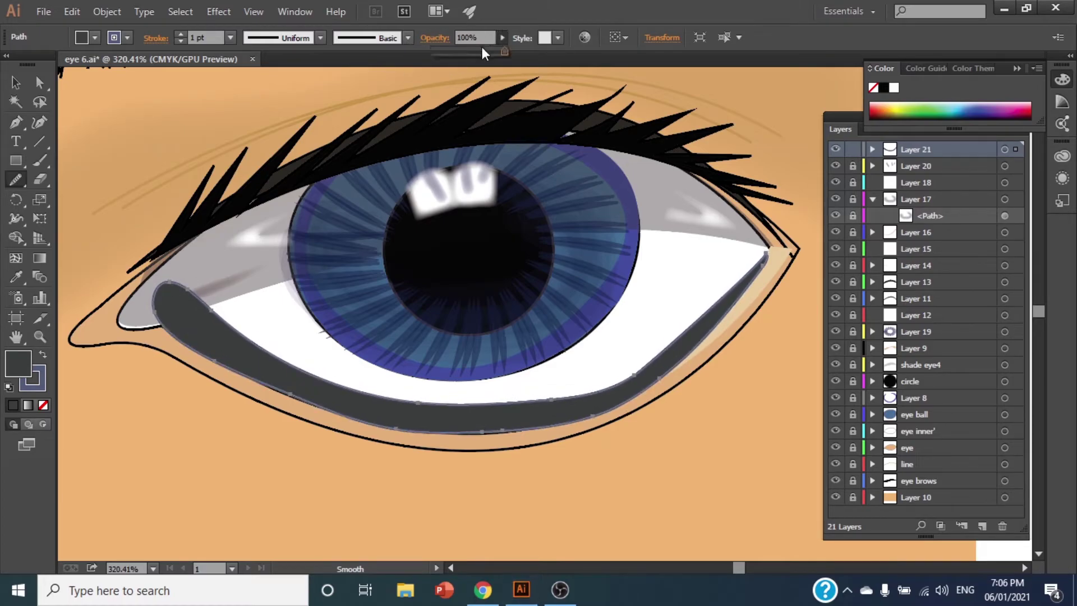
{"action": "left_click_drag", "start_coordinate": [481, 51], "coordinate": [458, 51]}
{"action": "left_click", "coordinate": [224, 11]}
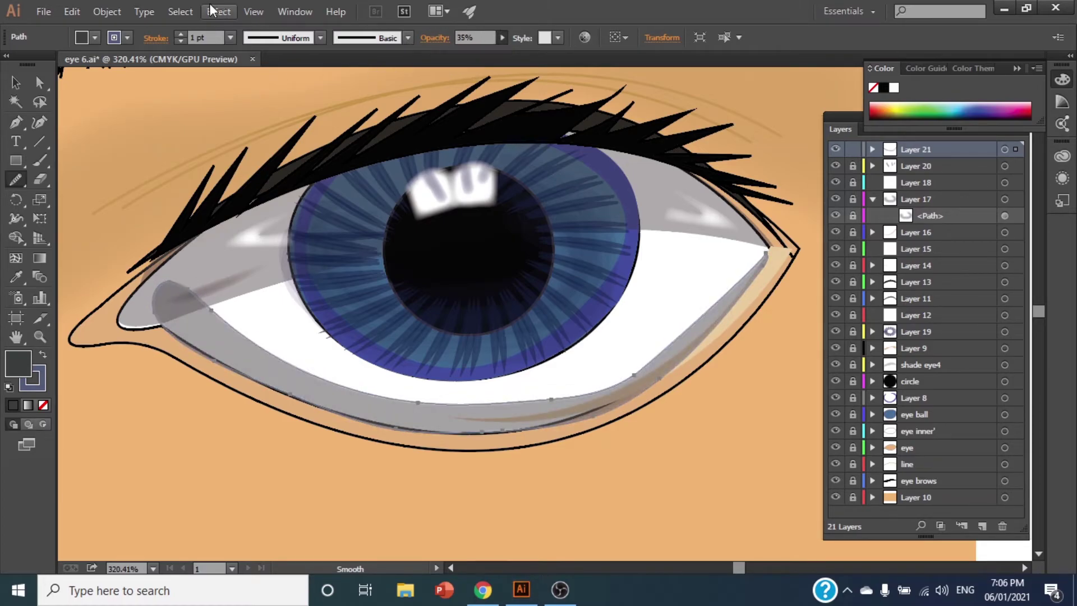
{"action": "mouse_move", "coordinate": [239, 191]}
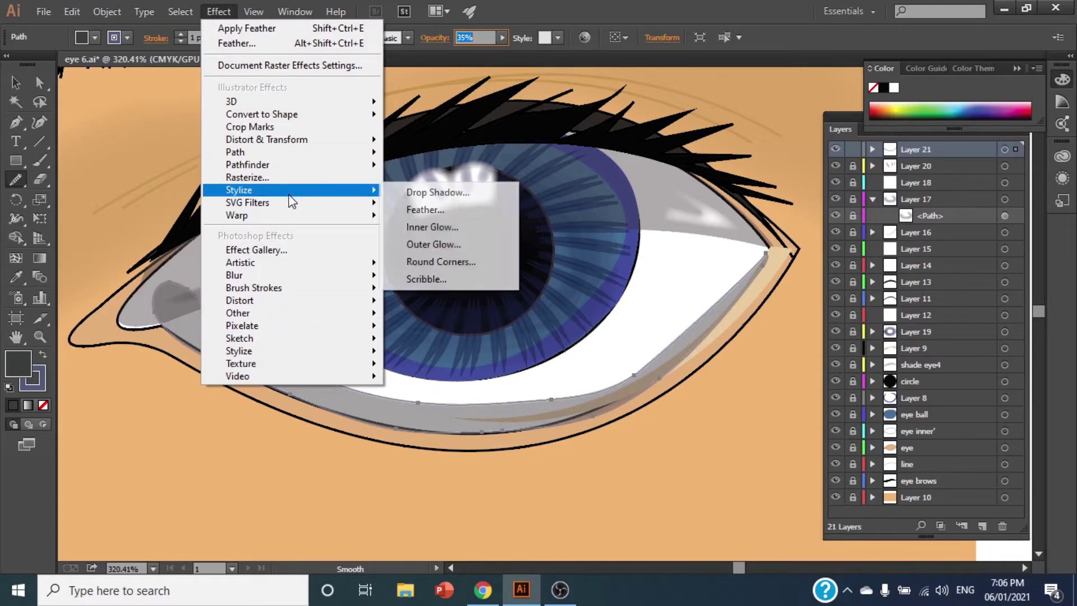
{"action": "left_click", "coordinate": [413, 212]}
{"action": "left_click", "coordinate": [640, 328]}
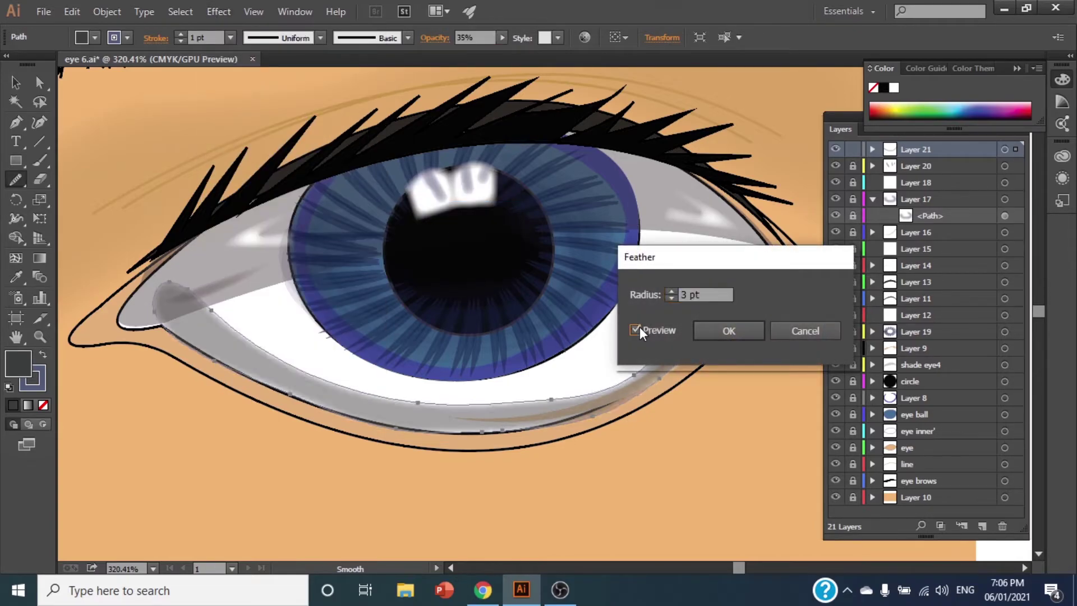
{"action": "left_click", "coordinate": [671, 289]}
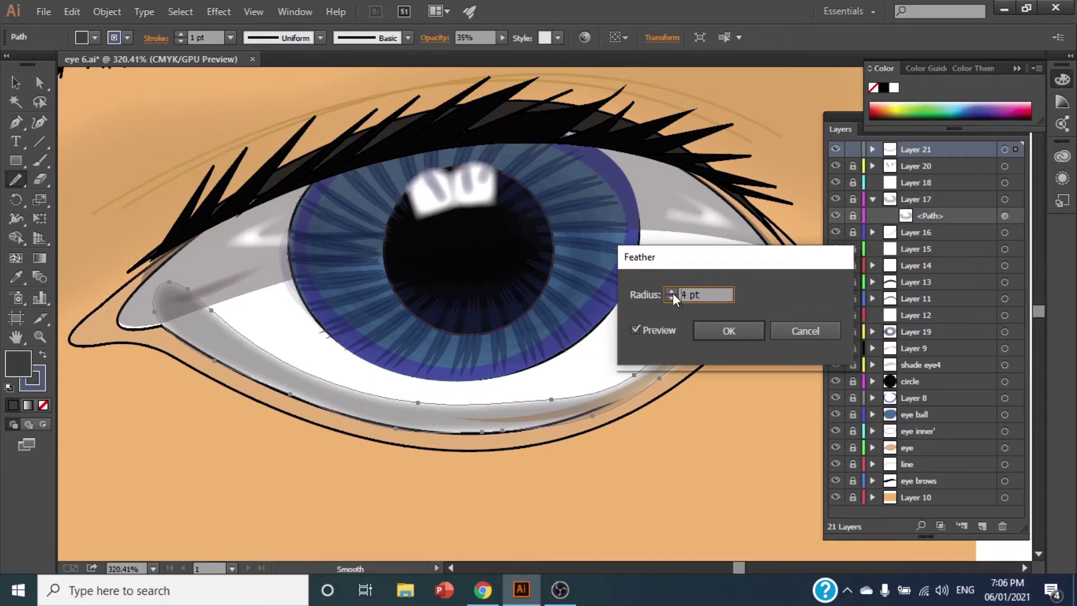
{"action": "left_click", "coordinate": [672, 291]}
{"action": "left_click", "coordinate": [671, 289]}
{"action": "left_click", "coordinate": [671, 289]}
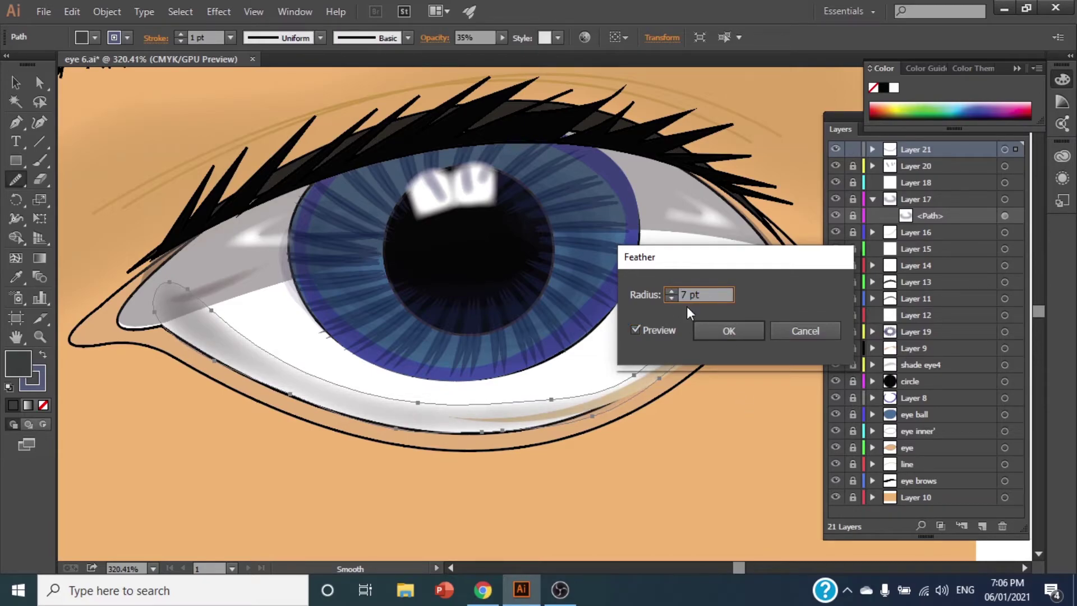
{"action": "left_click", "coordinate": [729, 330]}
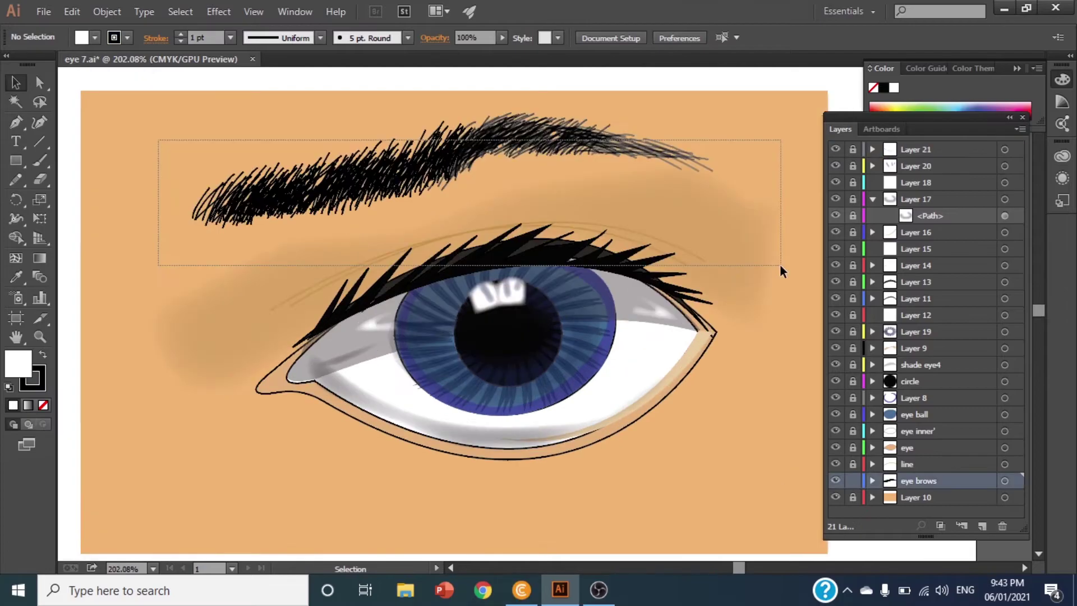
{"action": "left_click_drag", "start_coordinate": [157, 139], "coordinate": [782, 270]}
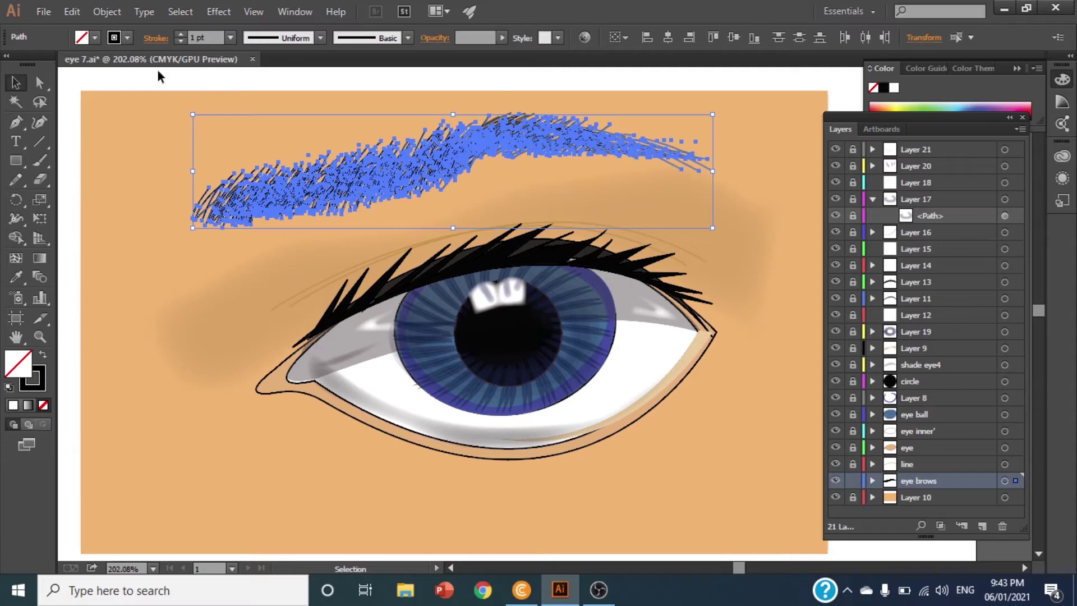
Step: Group the eyebrow strokes, make the brow slimmer, and shift it down and right
{"action": "left_click_drag", "start_coordinate": [536, 252], "coordinate": [732, 263]}
{"action": "right_click", "coordinate": [442, 160]}
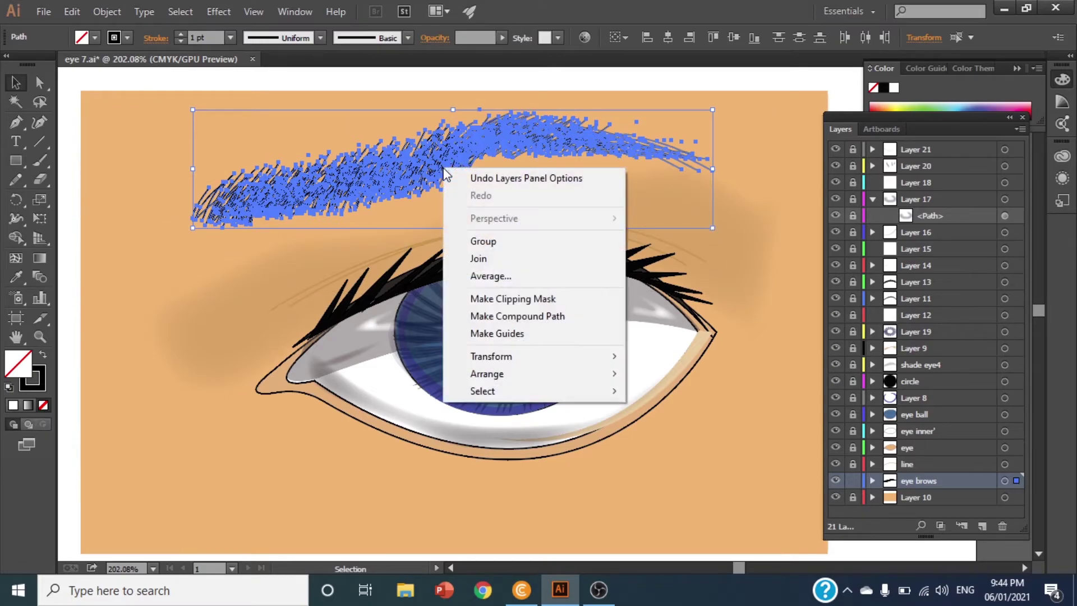
{"action": "left_click", "coordinate": [482, 240]}
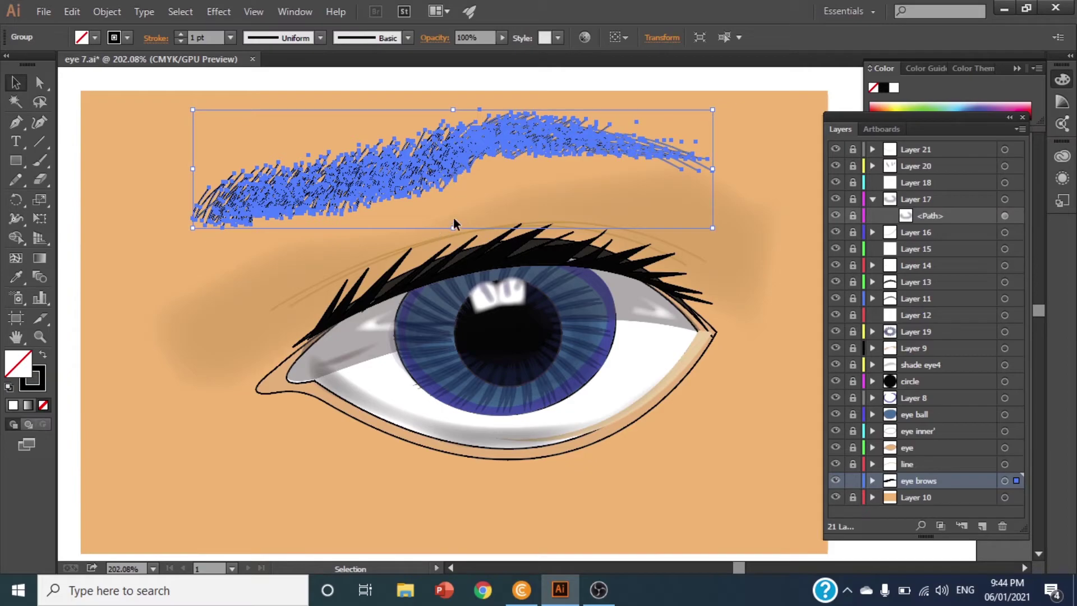
{"action": "left_click_drag", "start_coordinate": [453, 226], "coordinate": [451, 213]}
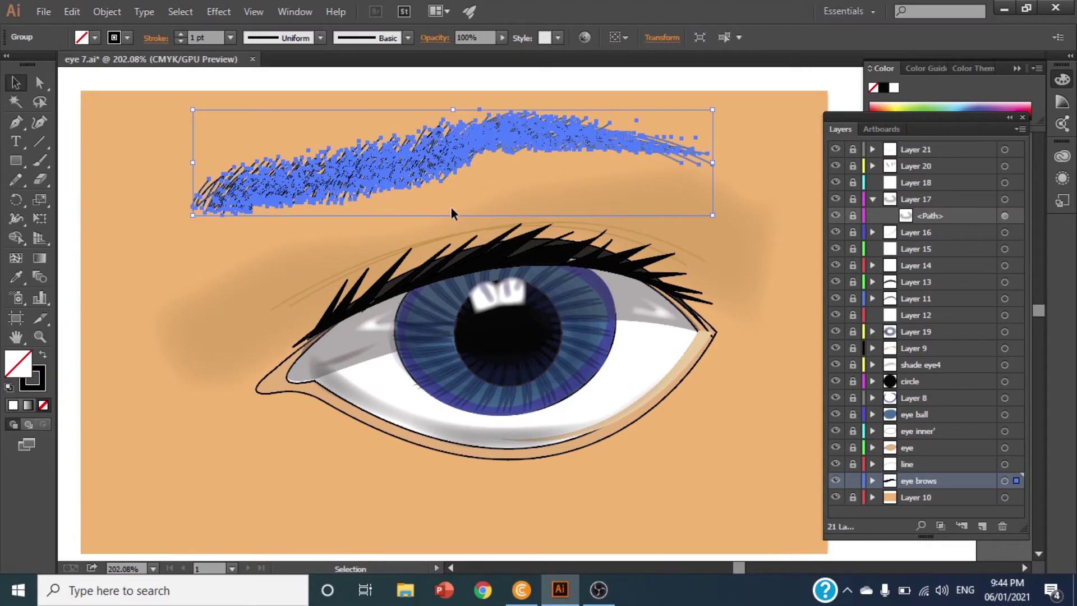
{"action": "left_click_drag", "start_coordinate": [479, 166], "coordinate": [560, 193]}
{"action": "left_click", "coordinate": [302, 234]}
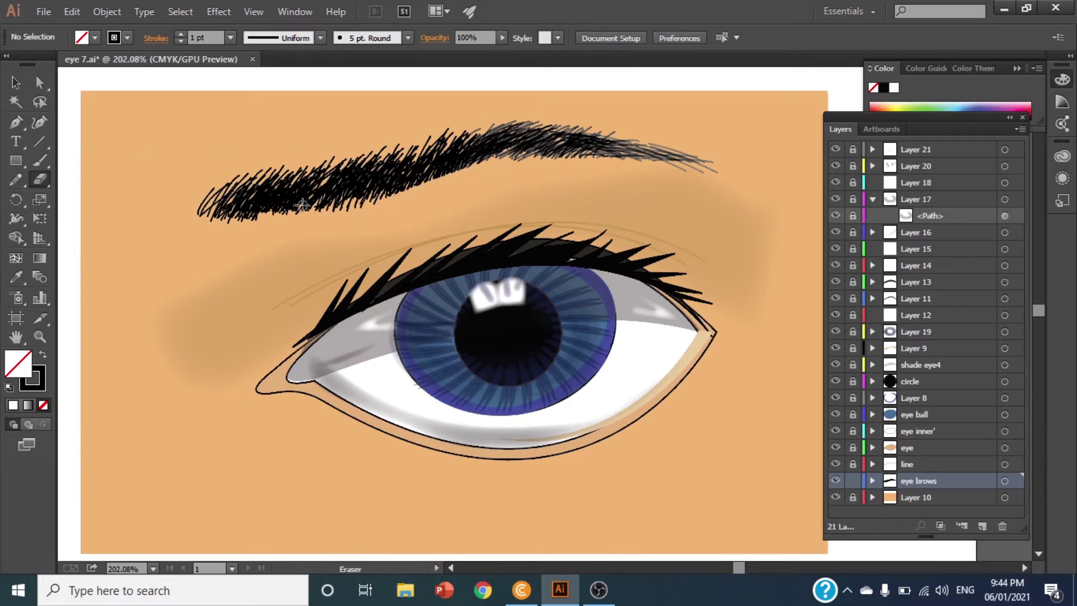
Step: Trim the eyebrow's lower edge with the eraser, undoing and redoing the cut
{"action": "left_click", "coordinate": [247, 223], "text": "ctrl"}
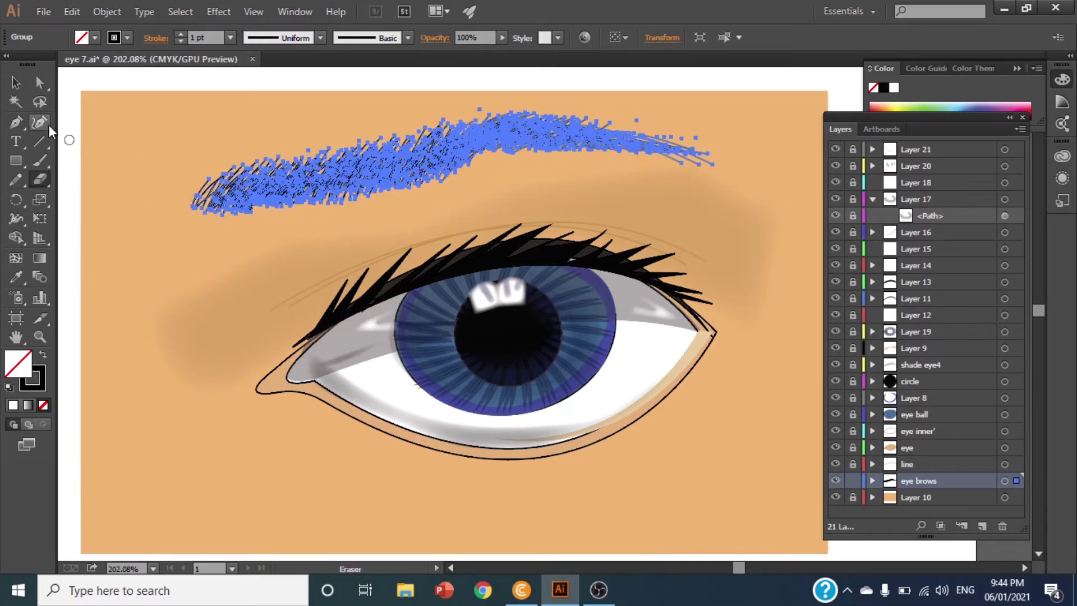
{"action": "right_click", "coordinate": [272, 181]}
{"action": "left_click", "coordinate": [16, 84]}
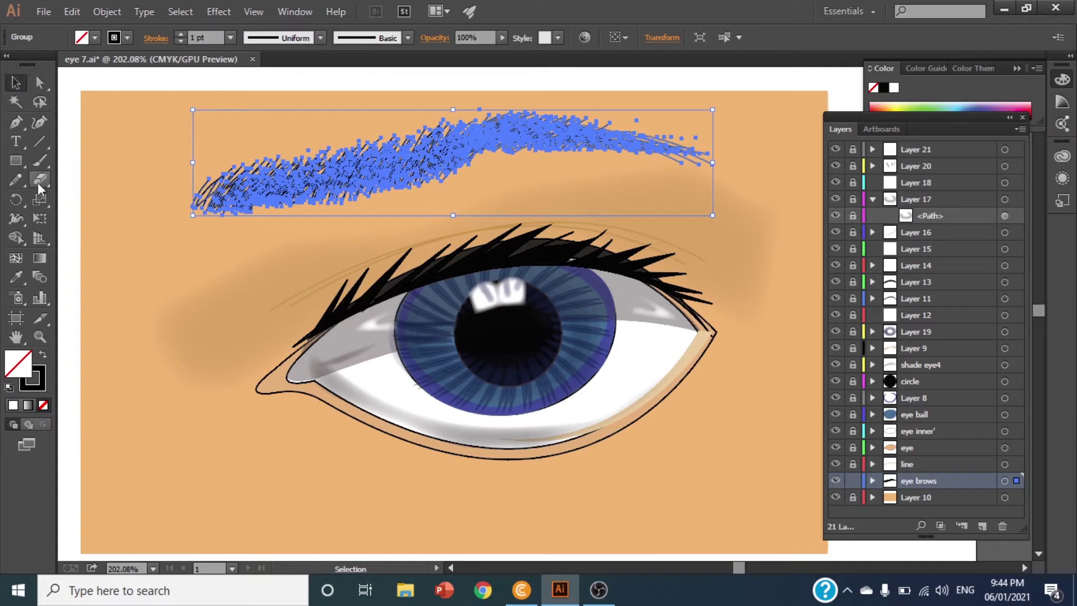
{"action": "left_click", "coordinate": [61, 196]}
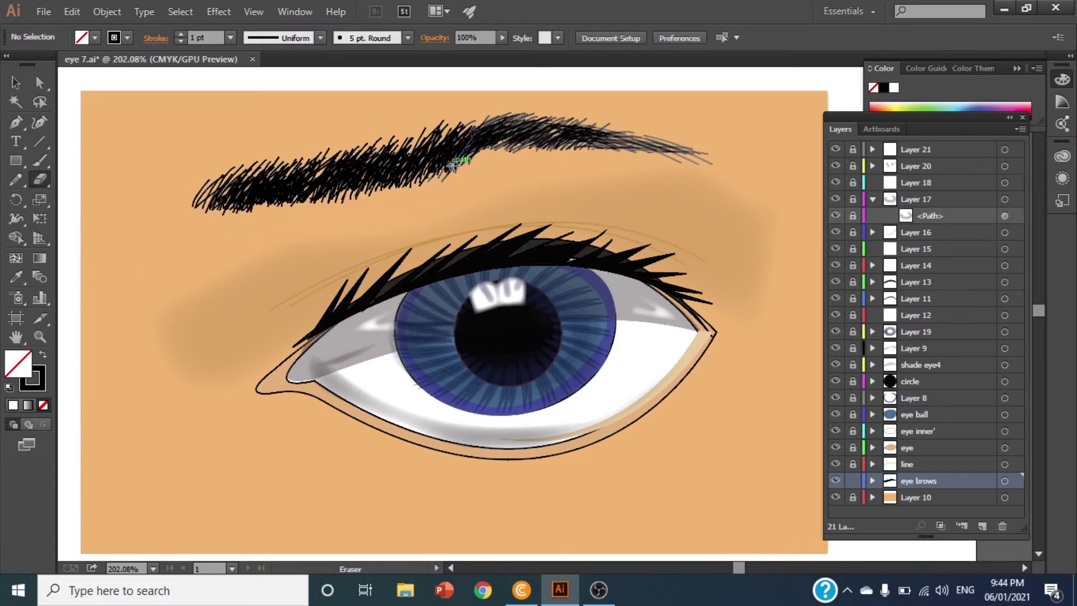
{"action": "mouse_move", "coordinate": [476, 162]}
{"action": "left_mouse_down"}
{"action": "mouse_move", "coordinate": [491, 172]}
{"action": "mouse_move", "coordinate": [325, 221]}
{"action": "left_mouse_up"}
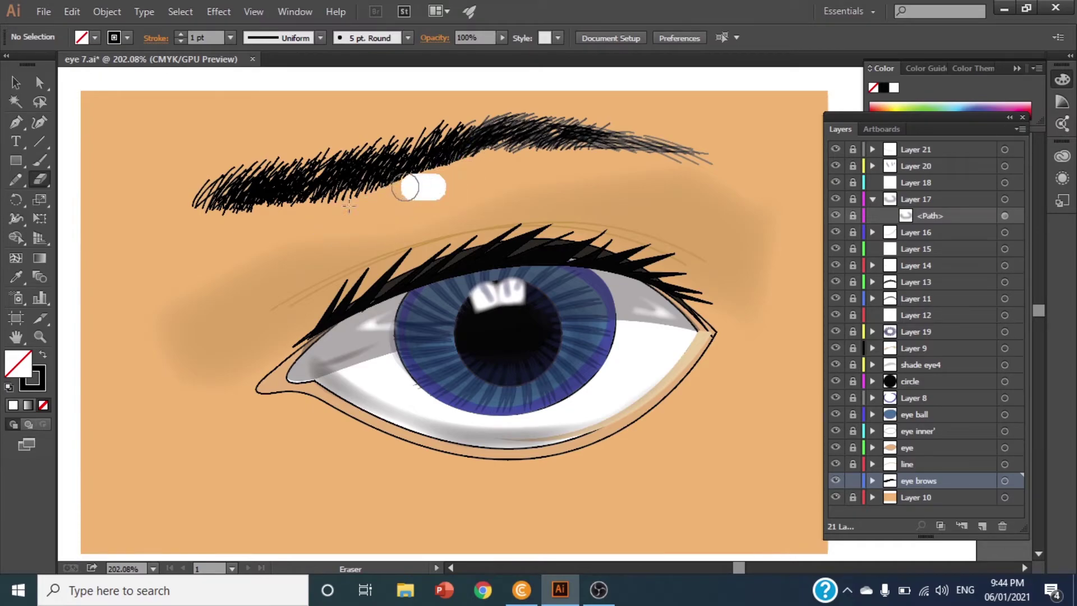
{"action": "left_click_drag", "start_coordinate": [421, 185], "coordinate": [275, 224]}
{"action": "left_click_drag", "start_coordinate": [467, 160], "coordinate": [217, 240]}
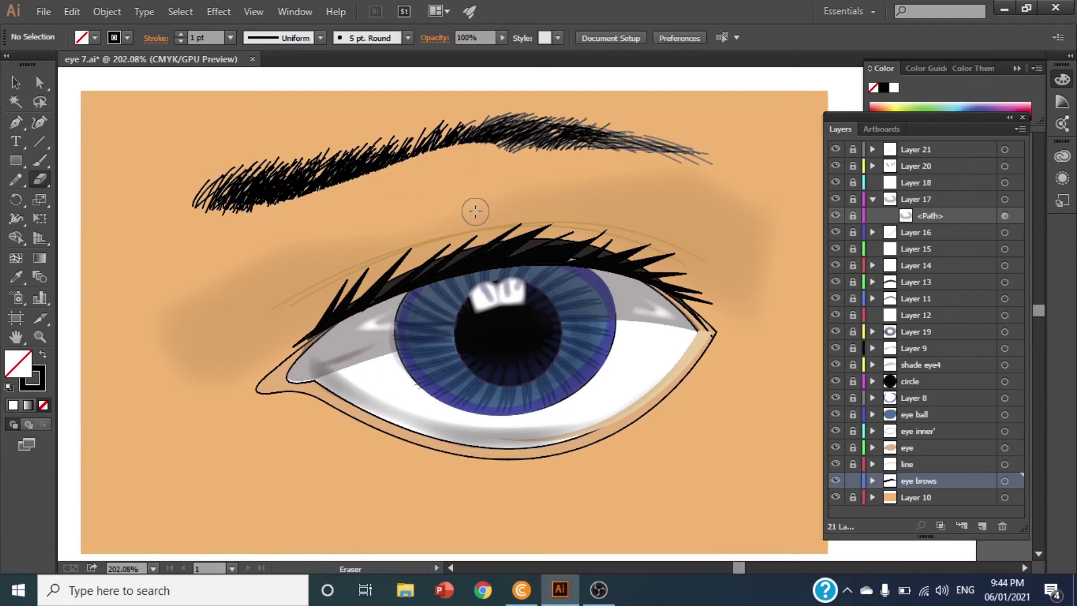
{"action": "key", "text": "ctrl+z"}
{"action": "key", "text": "ctrl+z"}
{"action": "key", "text": "ctrl+z"}
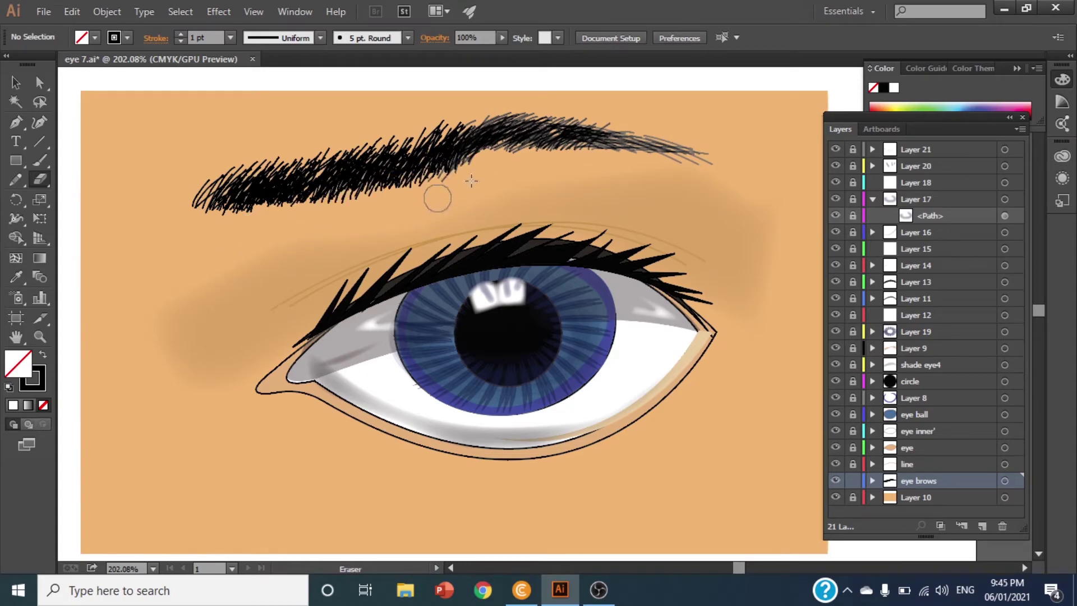
{"action": "mouse_move", "coordinate": [477, 164]}
{"action": "left_mouse_down"}
{"action": "mouse_move", "coordinate": [325, 217]}
{"action": "mouse_move", "coordinate": [236, 224]}
{"action": "mouse_move", "coordinate": [413, 184]}
{"action": "mouse_move", "coordinate": [333, 210]}
{"action": "left_mouse_up"}
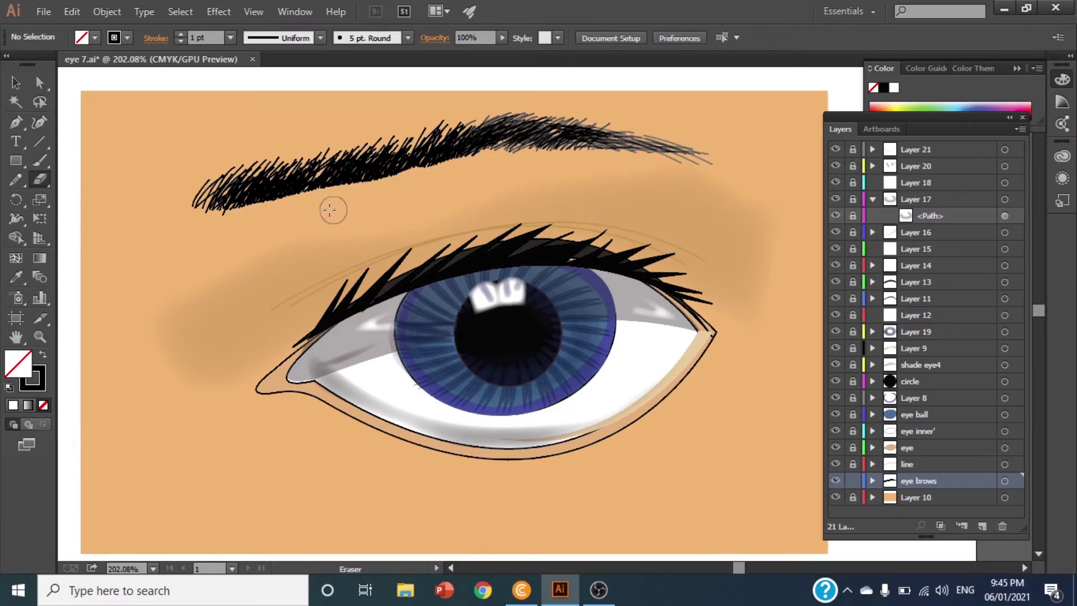
Step: Make the eyebrow thinner and move it about 20 px to the right
{"action": "key", "text": "v"}
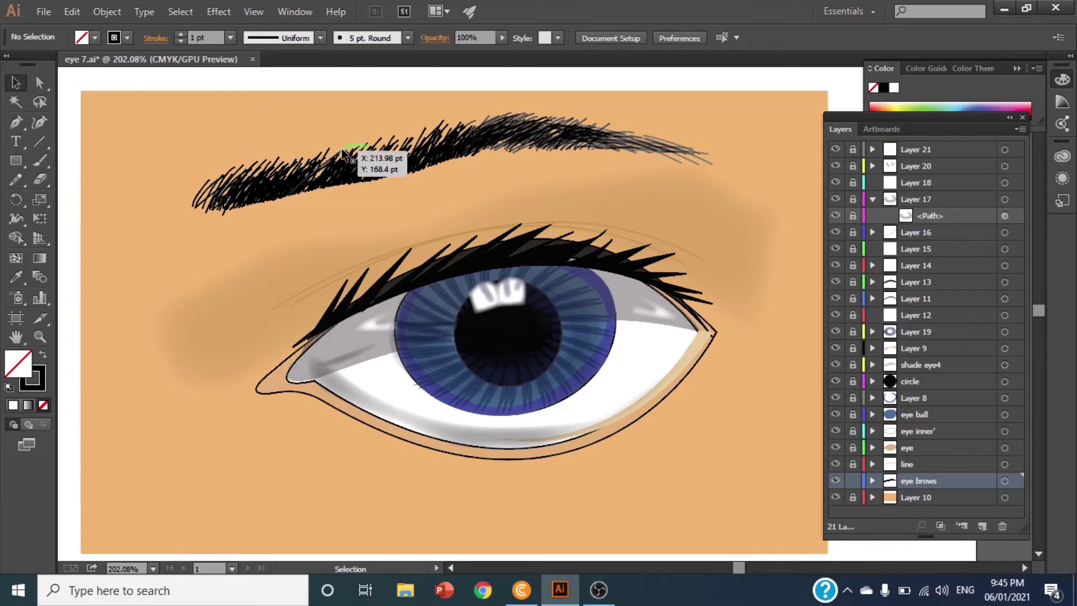
{"action": "left_click", "coordinate": [353, 159]}
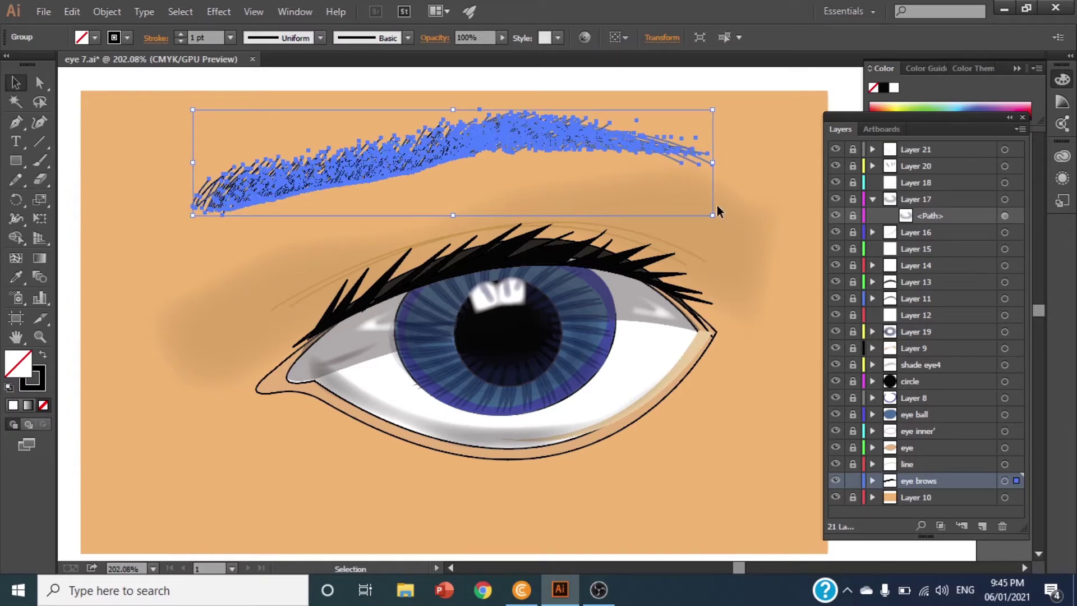
{"action": "left_click_drag", "start_coordinate": [713, 215], "coordinate": [712, 200]}
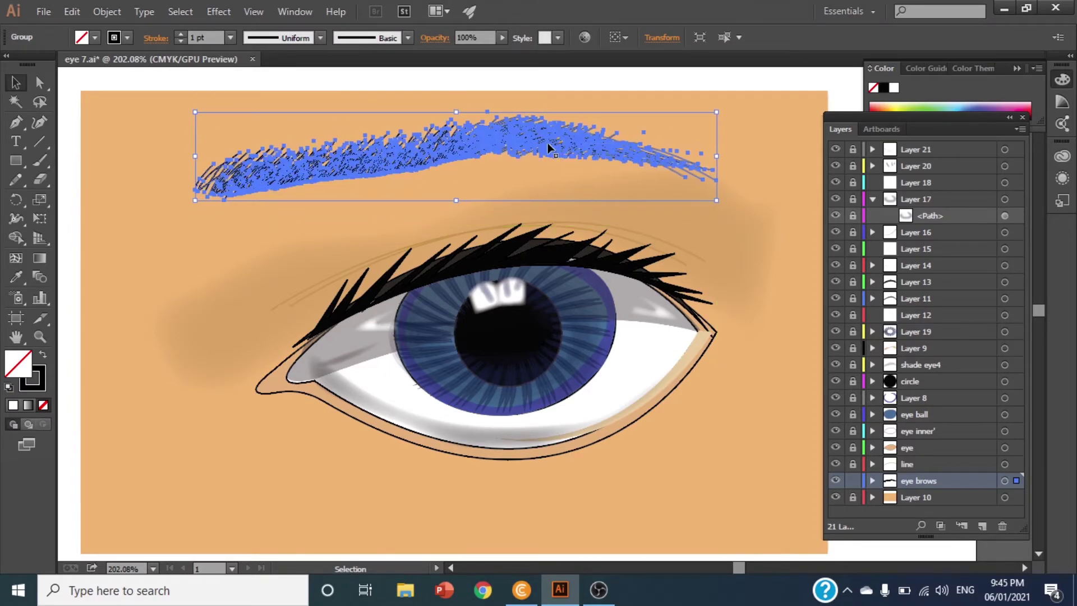
{"action": "left_click", "coordinate": [281, 258]}
{"action": "left_click_drag", "start_coordinate": [262, 176], "coordinate": [272, 176]}
{"action": "left_click", "coordinate": [251, 255]}
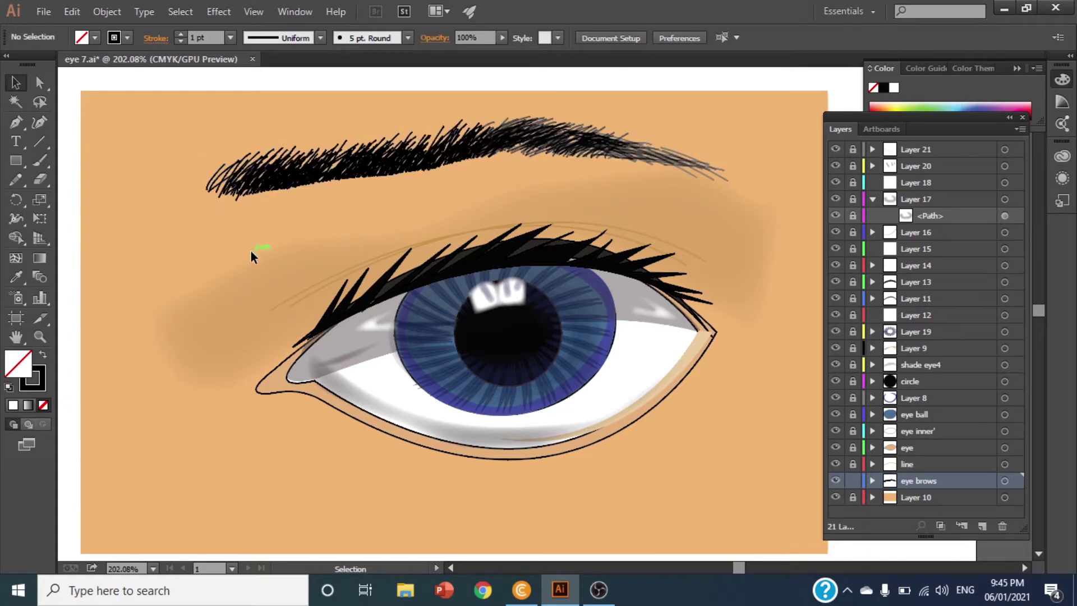
{"action": "left_click", "coordinate": [312, 180]}
Step: Slightly resize the eyebrow, then begin outlining the upper lid area below the brow with the Pen
{"action": "left_click_drag", "start_coordinate": [207, 208], "coordinate": [193, 212]}
{"action": "left_click", "coordinate": [203, 253]}
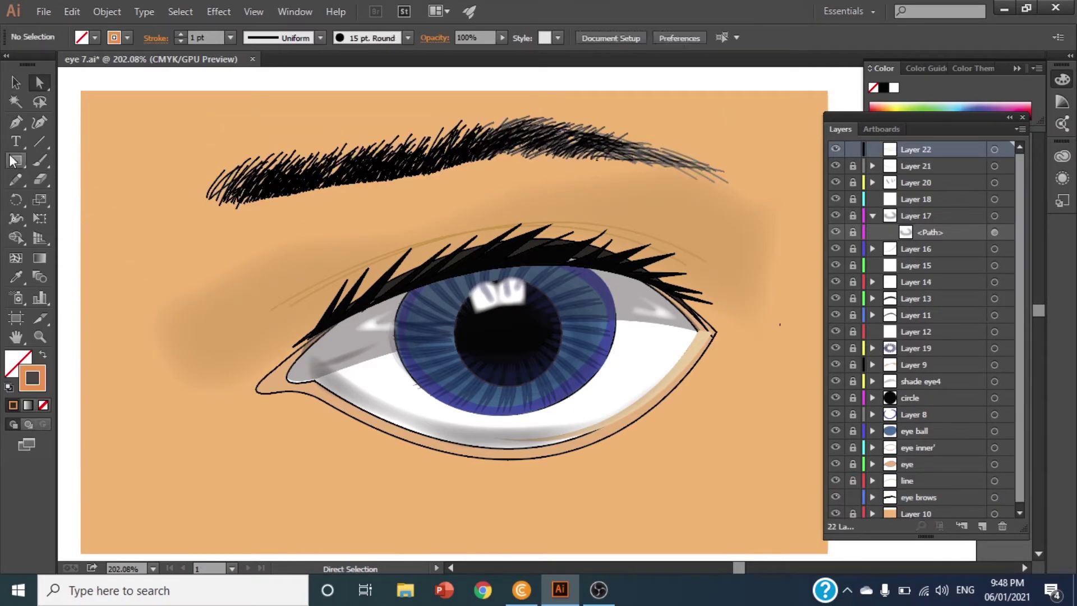
{"action": "left_click", "coordinate": [16, 125]}
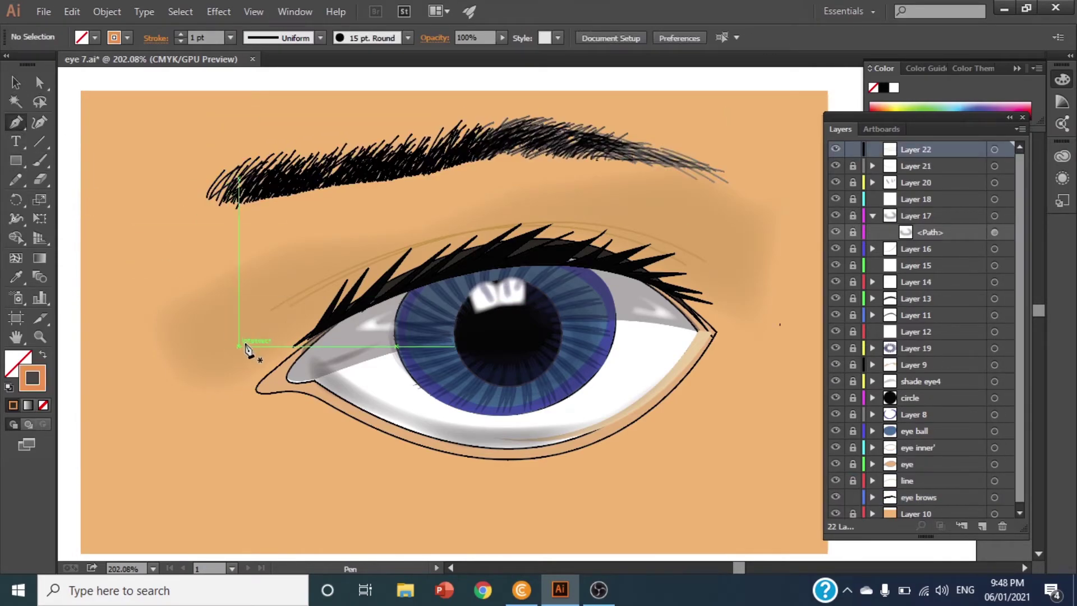
{"action": "left_click", "coordinate": [281, 345]}
{"action": "left_click_drag", "start_coordinate": [238, 276], "coordinate": [389, 138]}
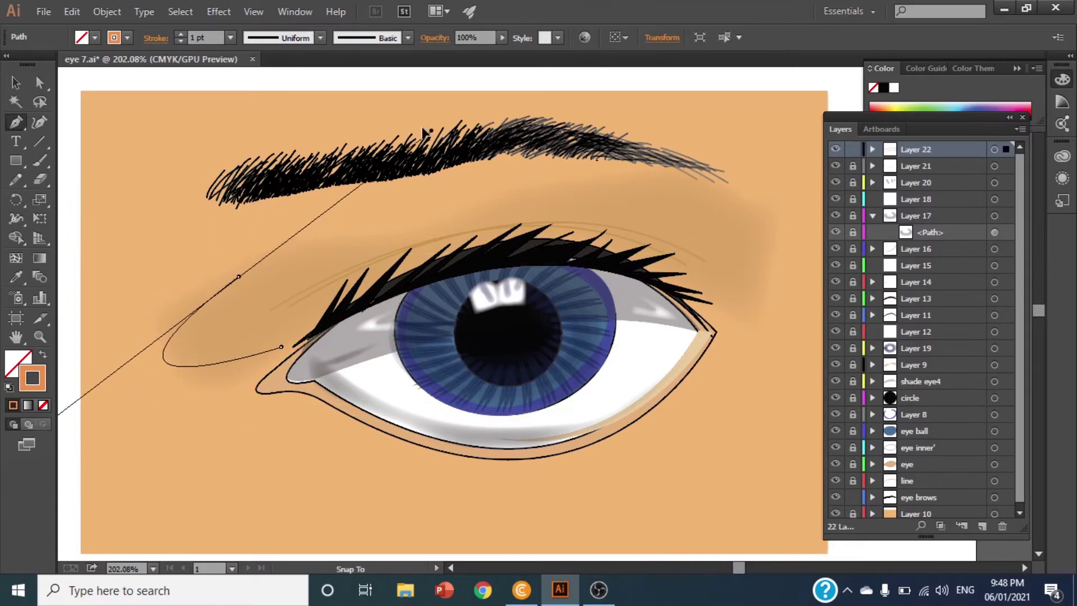
{"action": "left_click_drag", "start_coordinate": [426, 103], "coordinate": [396, 189]}
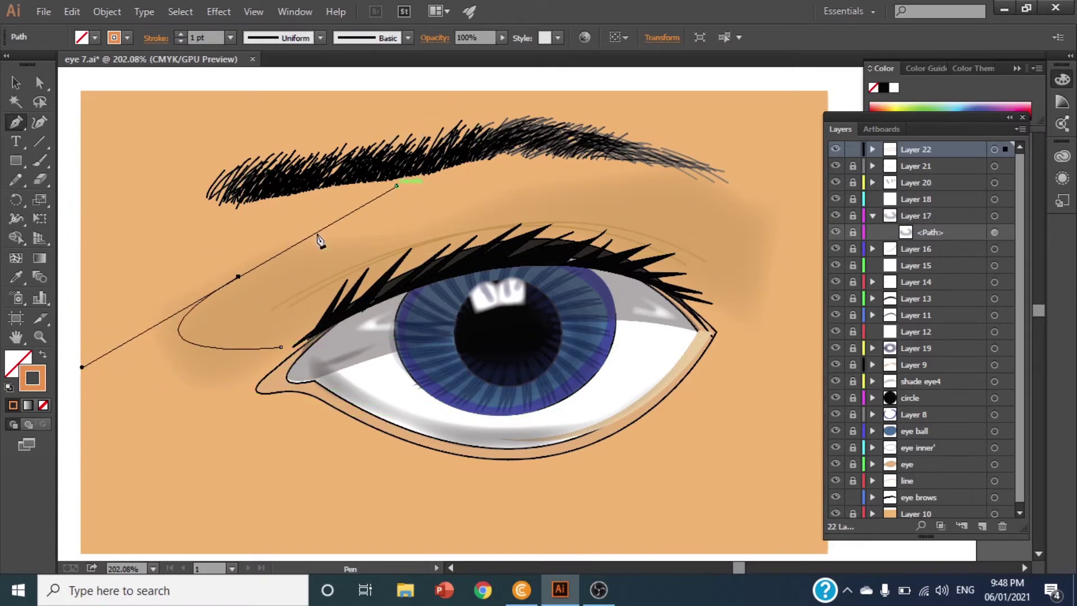
{"action": "left_click", "coordinate": [377, 255]}
{"action": "left_click_drag", "start_coordinate": [557, 205], "coordinate": [712, 191]}
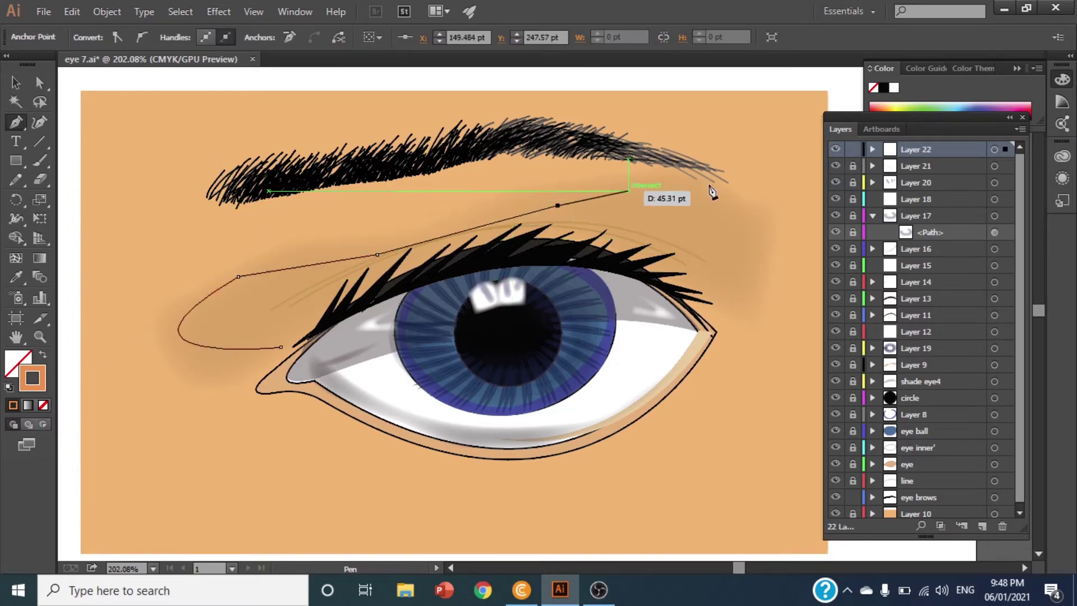
{"action": "left_click", "coordinate": [755, 202]}
Step: Trace the lid outline back along the lash line and close the shape
{"action": "left_click", "coordinate": [788, 315]}
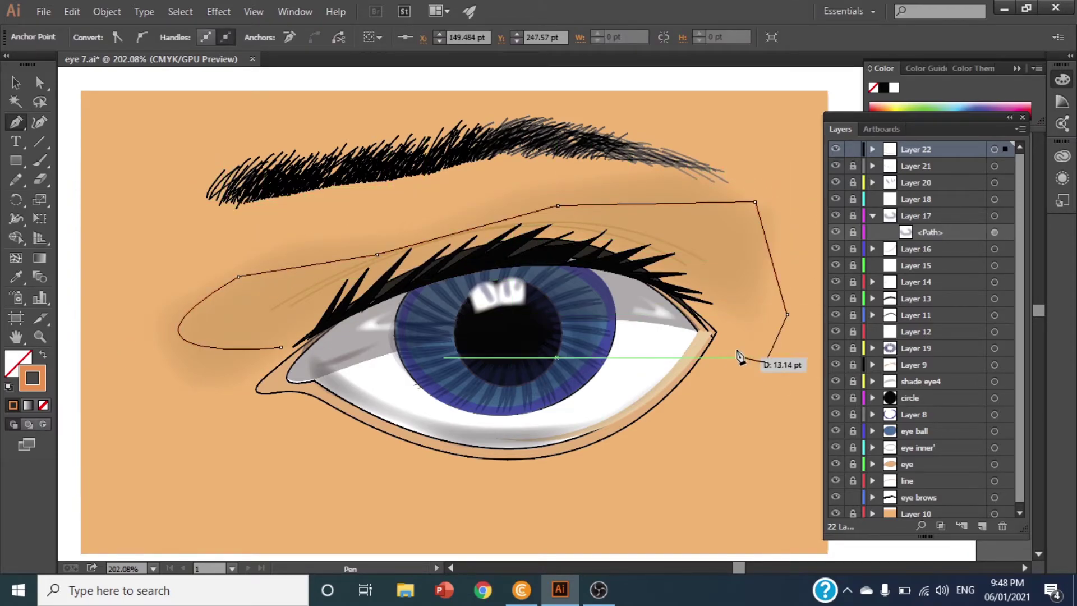
{"action": "left_click", "coordinate": [765, 361]}
{"action": "left_click", "coordinate": [729, 335]}
{"action": "left_click", "coordinate": [656, 274]}
{"action": "left_click", "coordinate": [603, 233]}
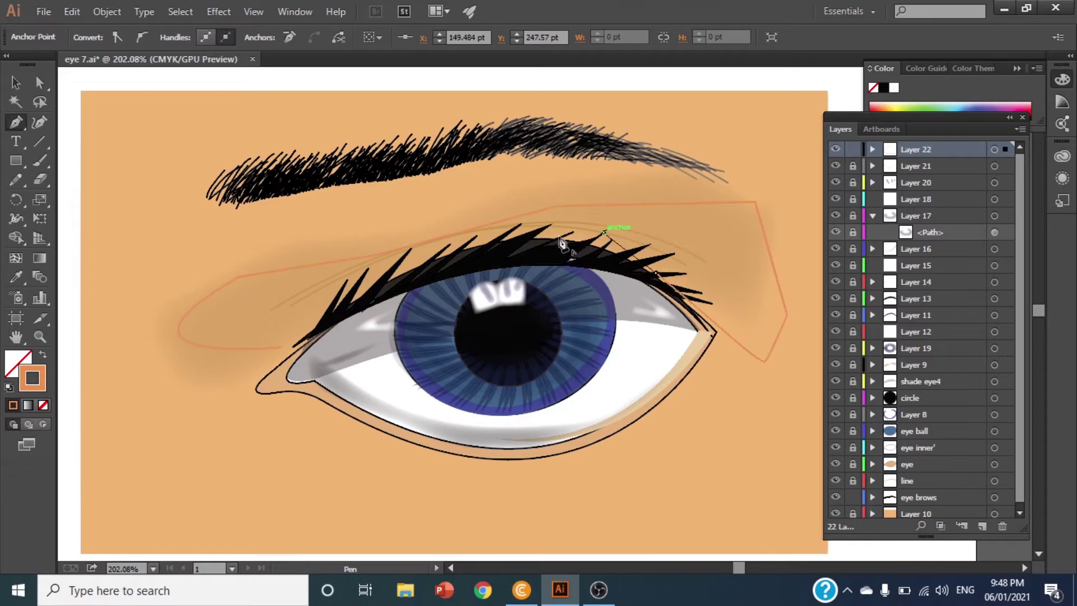
{"action": "left_click", "coordinate": [510, 229]}
{"action": "left_click", "coordinate": [442, 252]}
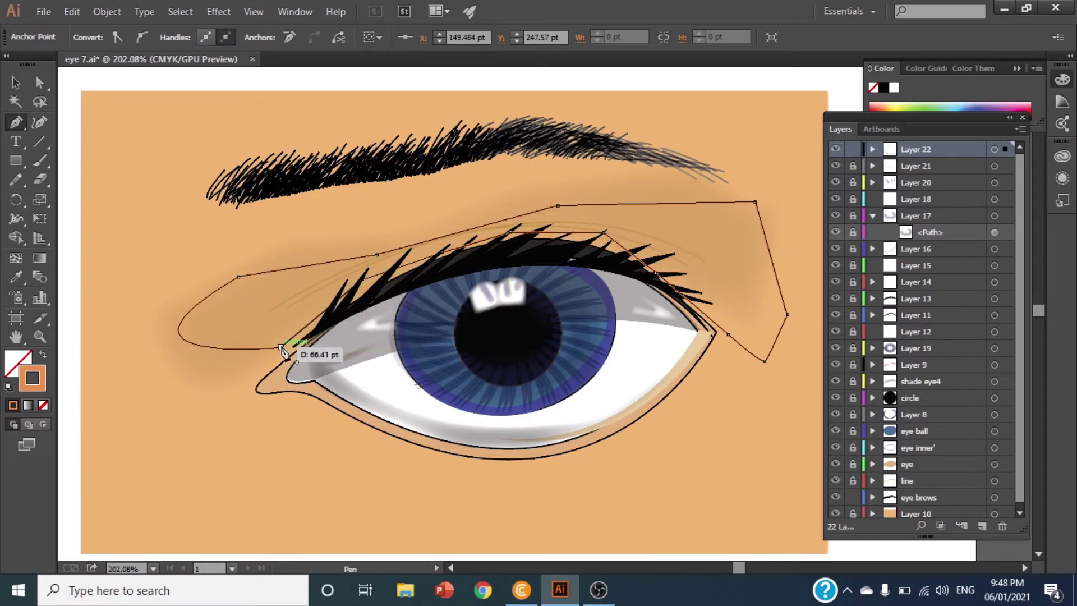
Step: Fill the lid shape brown and set its stroke to None
{"action": "double_click", "coordinate": [19, 365]}
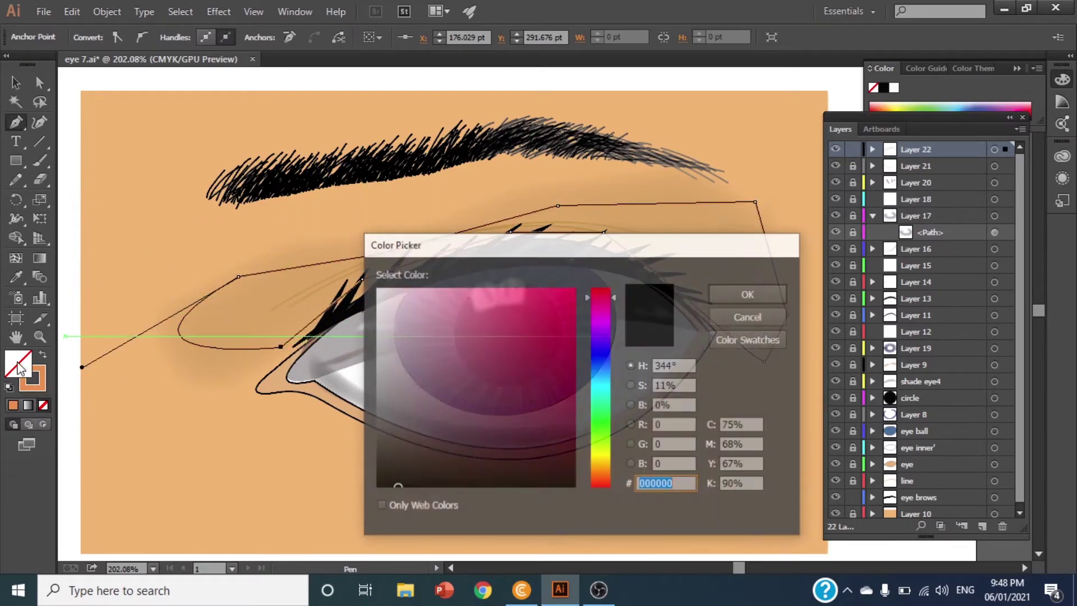
{"action": "left_click_drag", "start_coordinate": [608, 458], "coordinate": [604, 470]}
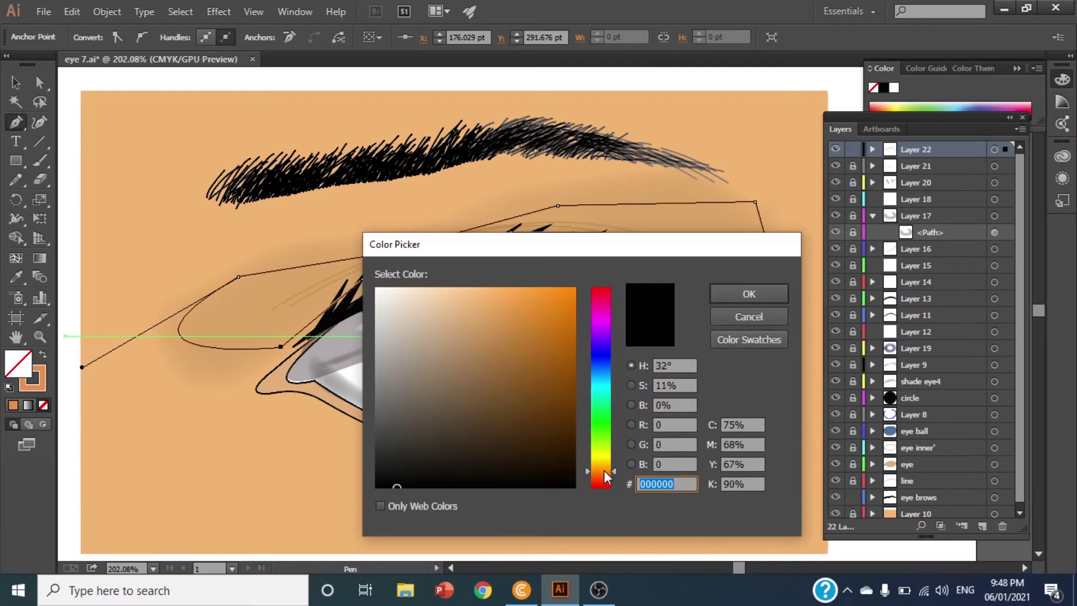
{"action": "left_click", "coordinate": [512, 339]}
{"action": "left_click", "coordinate": [757, 297]}
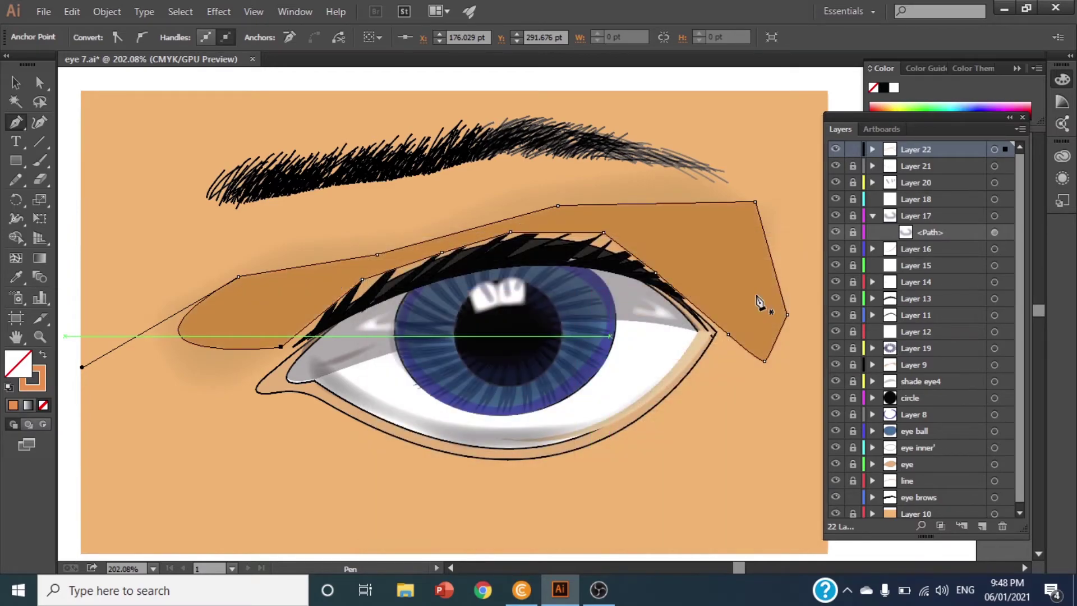
{"action": "key", "text": "x"}
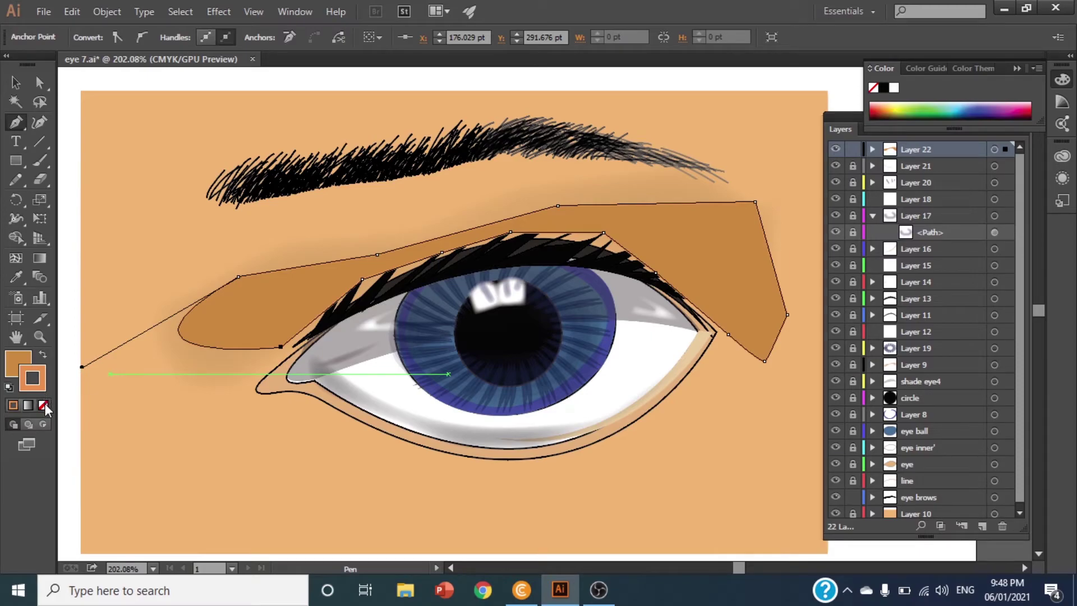
{"action": "left_click", "coordinate": [43, 405]}
Step: Apply a 12 pt Feather effect to the brown lid shape
{"action": "key", "text": "v"}
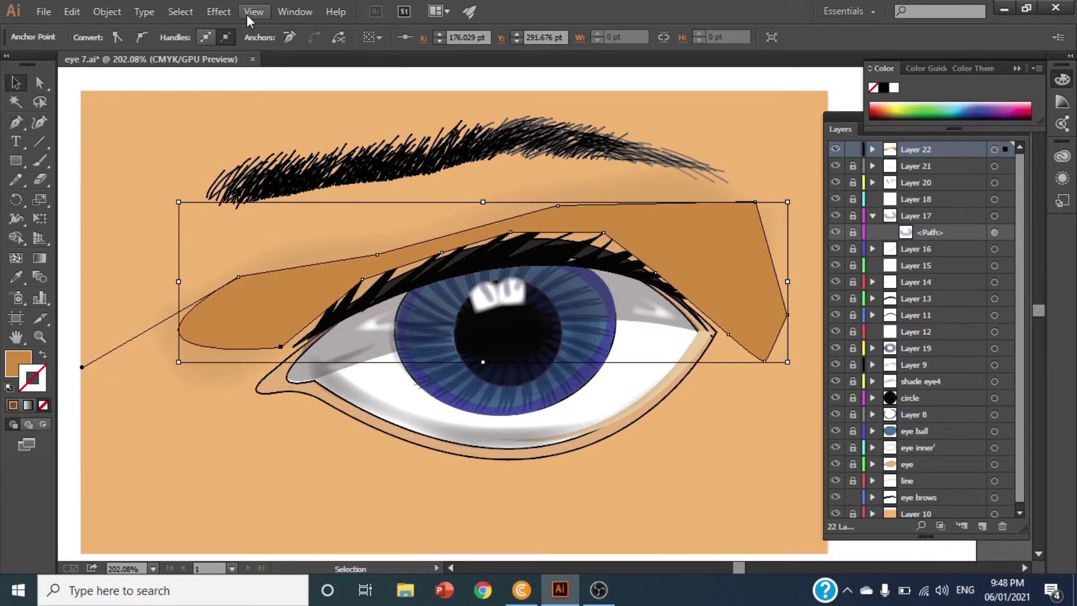
{"action": "left_click", "coordinate": [250, 11]}
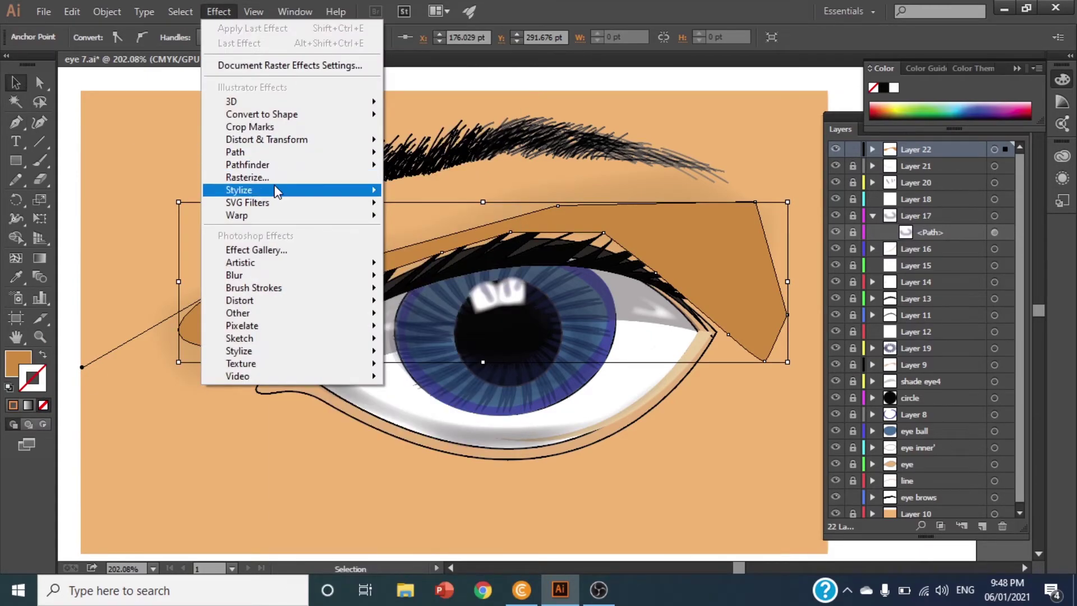
{"action": "mouse_move", "coordinate": [239, 190]}
{"action": "left_click", "coordinate": [444, 212]}
{"action": "left_click", "coordinate": [644, 332]}
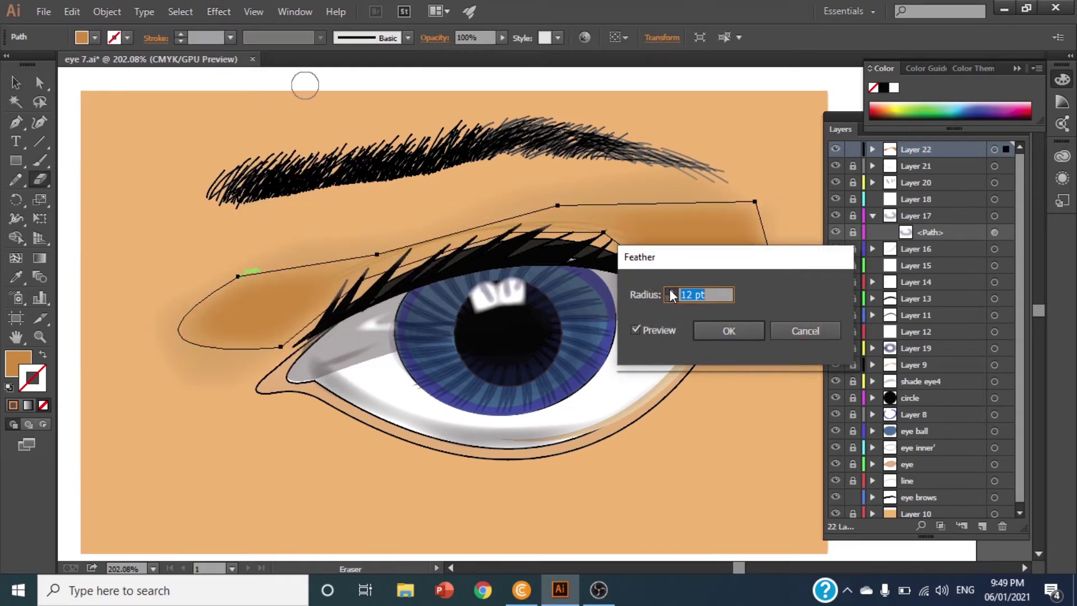
{"action": "left_click", "coordinate": [729, 330]}
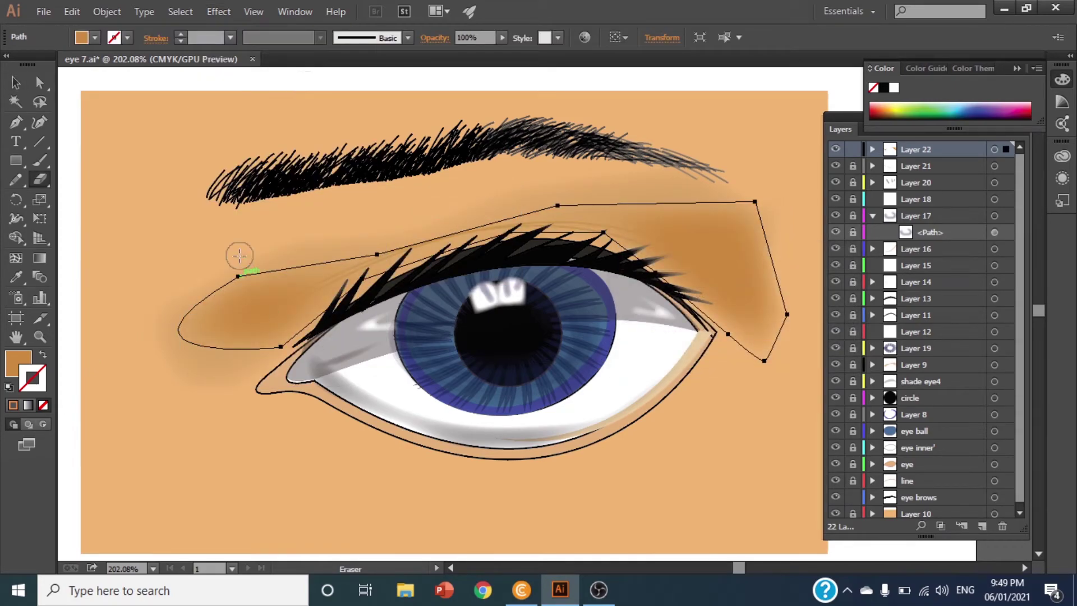
Step: Narrow the feathered eyeshadow slightly from both its right and left sides
{"action": "left_click", "coordinate": [16, 82]}
{"action": "left_click", "coordinate": [164, 184]}
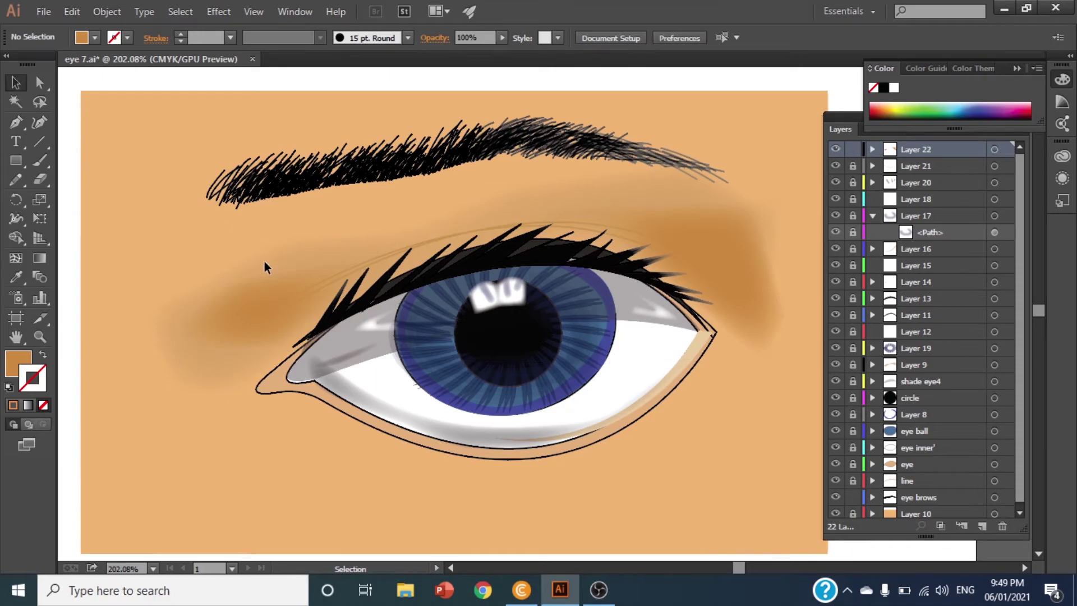
{"action": "left_click", "coordinate": [723, 283]}
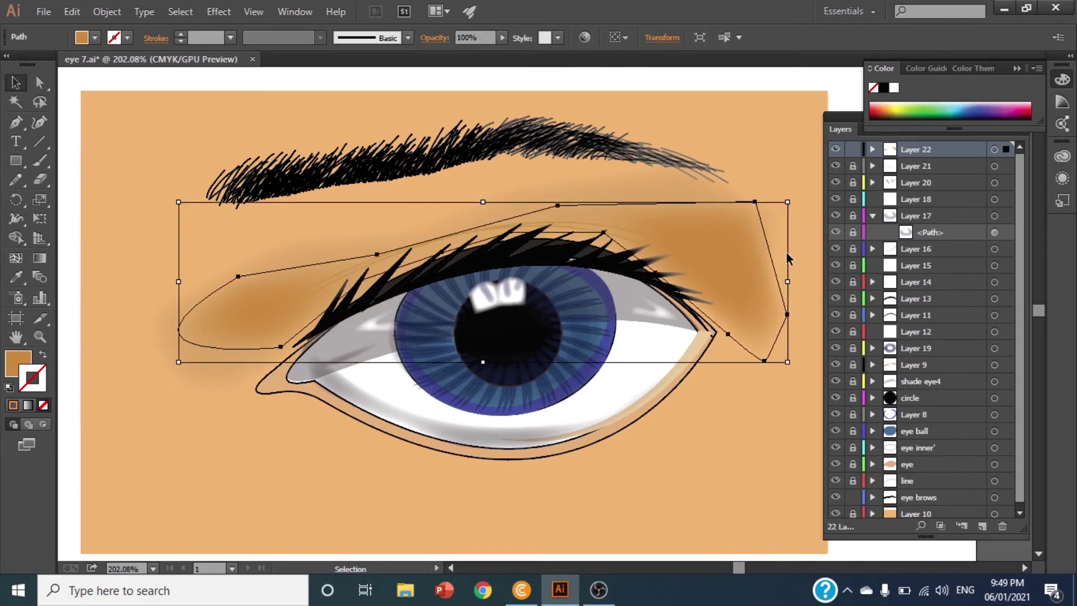
{"action": "left_click_drag", "start_coordinate": [788, 283], "coordinate": [767, 283]}
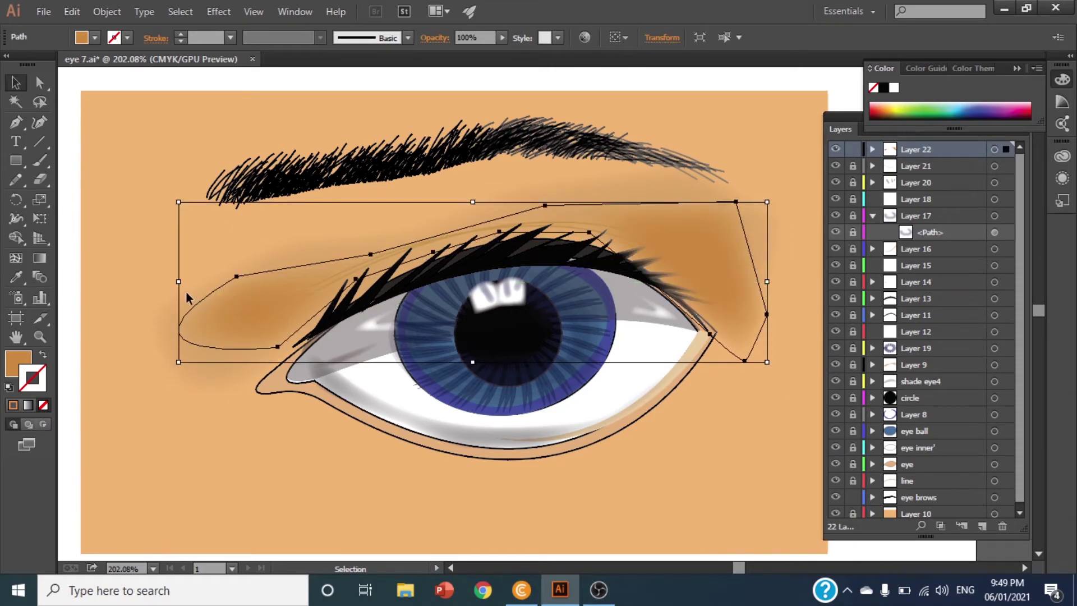
{"action": "left_click_drag", "start_coordinate": [180, 283], "coordinate": [194, 283]}
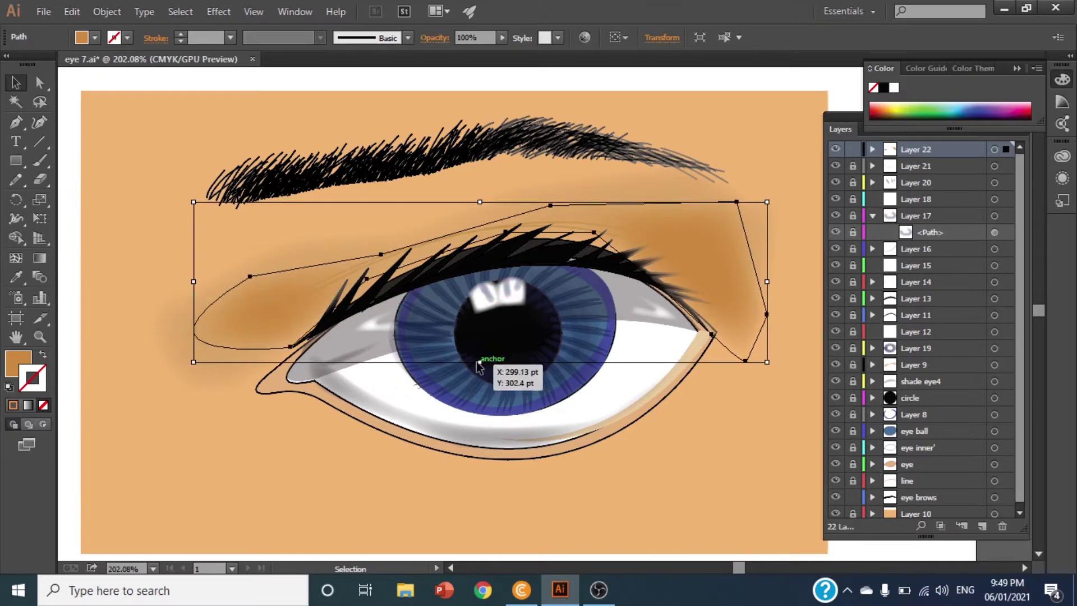
{"action": "left_click", "coordinate": [79, 187]}
{"action": "left_click", "coordinate": [12, 122]}
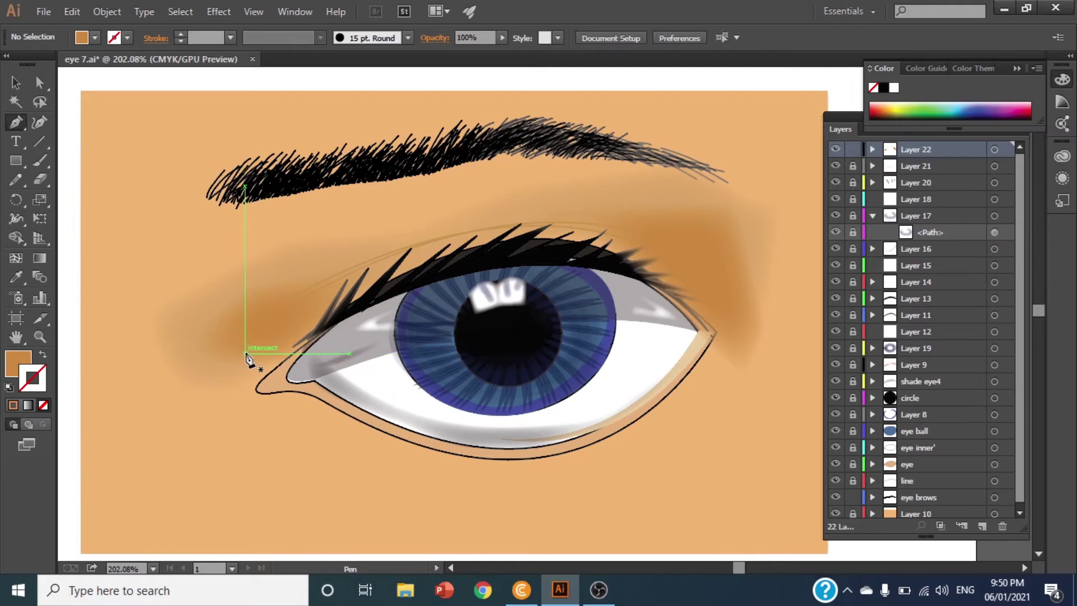
Step: Draw a curved crescent shape following the upper lid crease
{"action": "left_click", "coordinate": [244, 353]}
{"action": "mouse_move", "coordinate": [770, 393]}
{"action": "left_mouse_down"}
{"action": "mouse_move", "coordinate": [854, 532]}
{"action": "mouse_move", "coordinate": [938, 454]}
{"action": "mouse_move", "coordinate": [939, 490]}
{"action": "left_mouse_up"}
{"action": "mouse_move", "coordinate": [245, 215]}
{"action": "left_mouse_down"}
{"action": "mouse_move", "coordinate": [151, 431]}
{"action": "mouse_move", "coordinate": [110, 418]}
{"action": "left_mouse_up"}
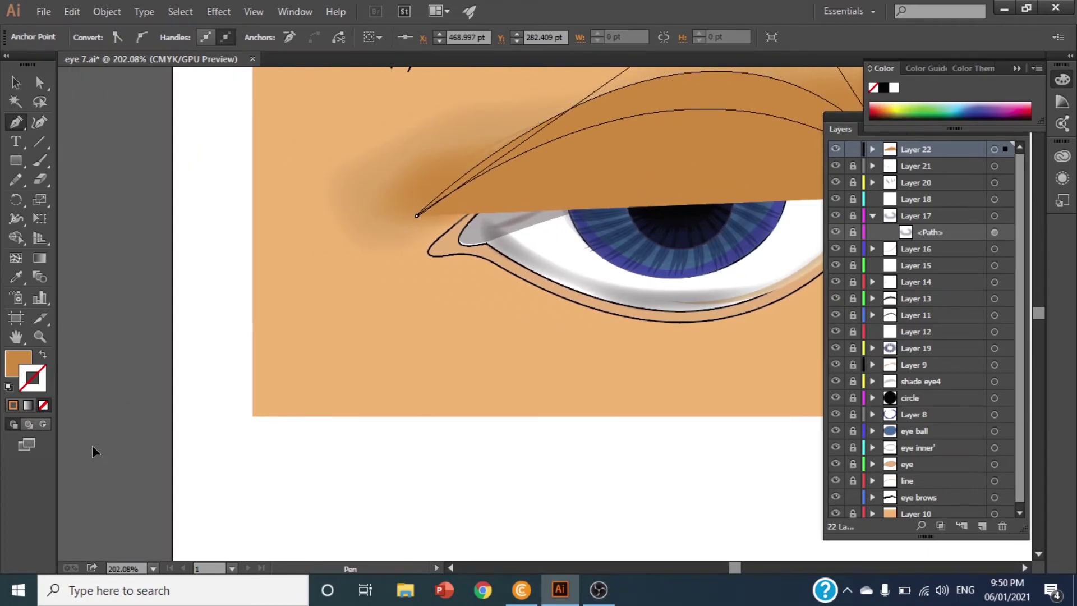
{"action": "left_click_drag", "start_coordinate": [109, 418], "coordinate": [118, 466]}
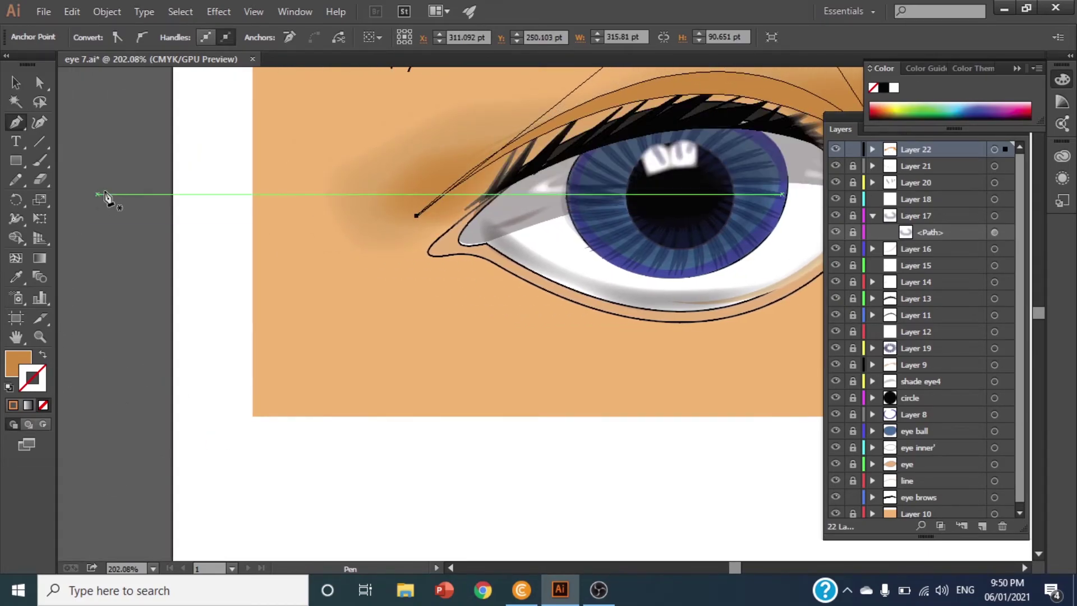
{"action": "left_click", "coordinate": [16, 337]}
{"action": "mouse_move", "coordinate": [486, 353]}
{"action": "left_mouse_down"}
{"action": "mouse_move", "coordinate": [385, 353]}
{"action": "mouse_move", "coordinate": [267, 424]}
{"action": "left_mouse_up"}
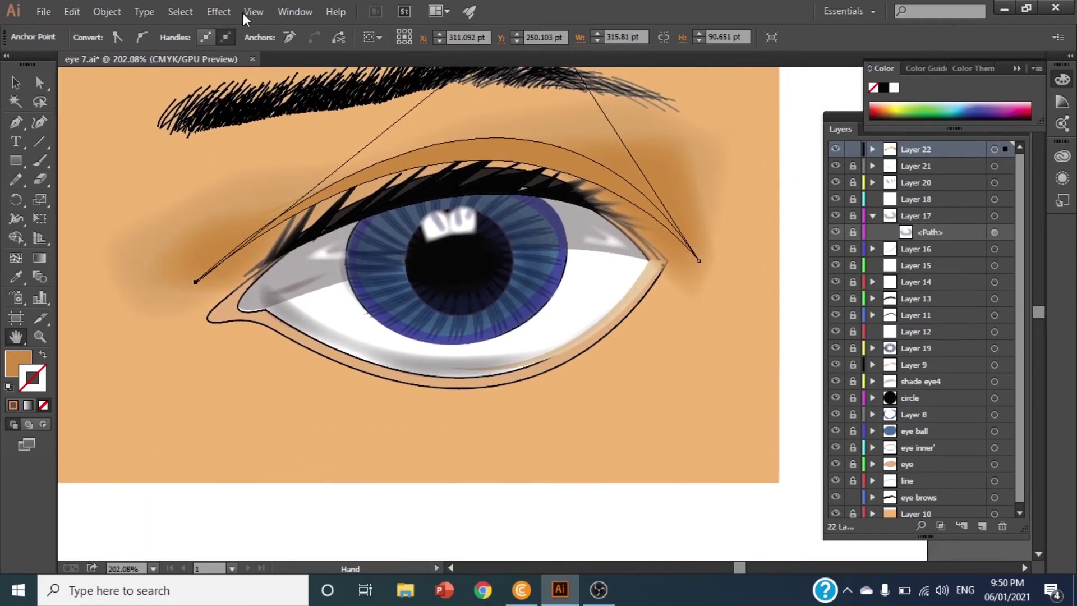
Step: Preview a Feather effect on the crease shape with a 0.2 pt radius
{"action": "left_click", "coordinate": [228, 9]}
{"action": "mouse_move", "coordinate": [239, 190]}
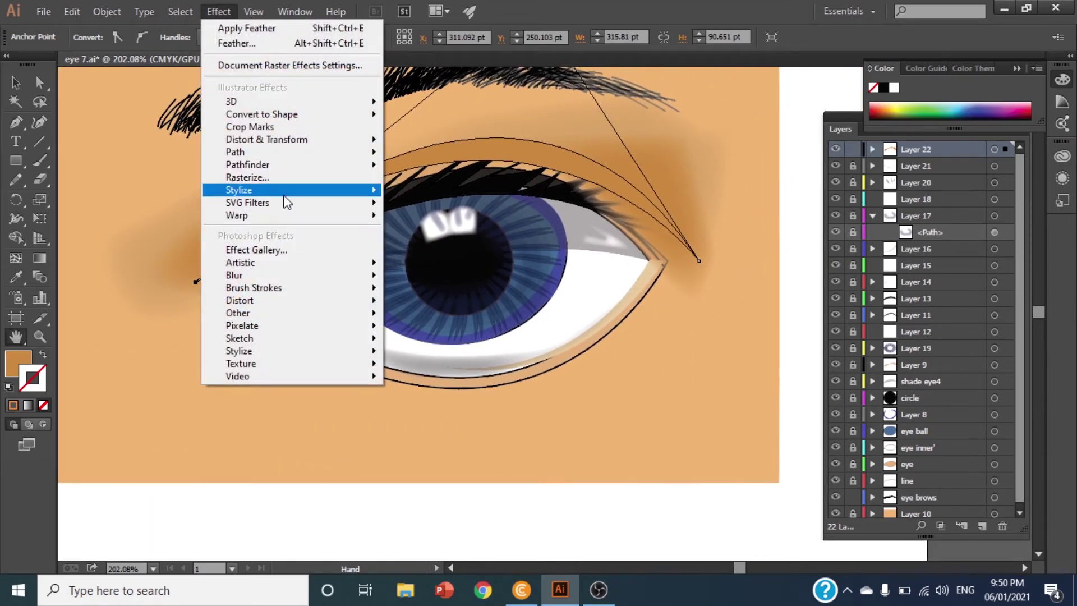
{"action": "left_click", "coordinate": [432, 212]}
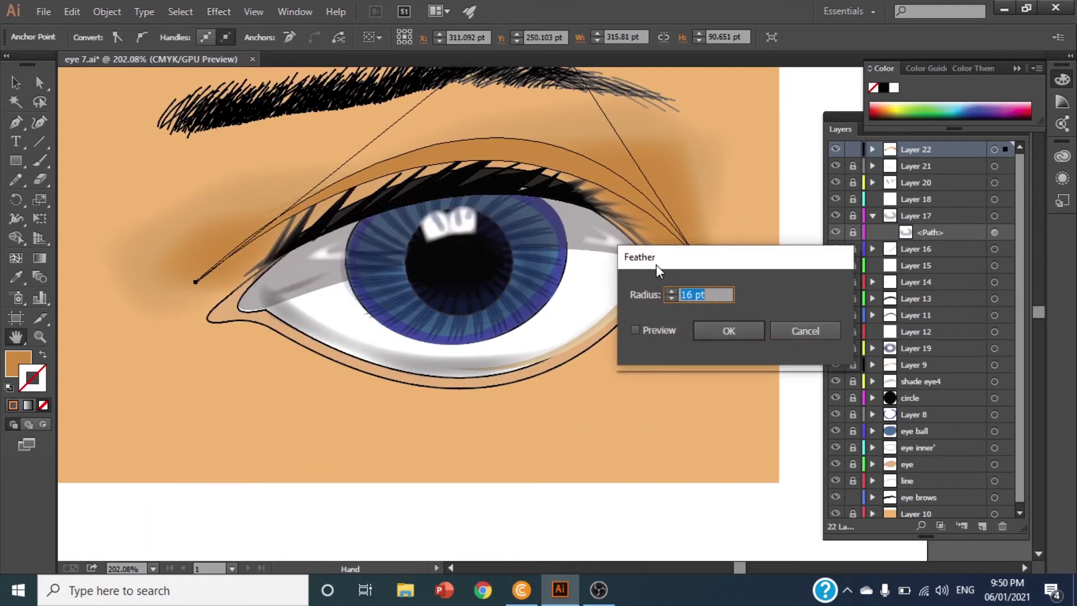
{"action": "left_click", "coordinate": [637, 331]}
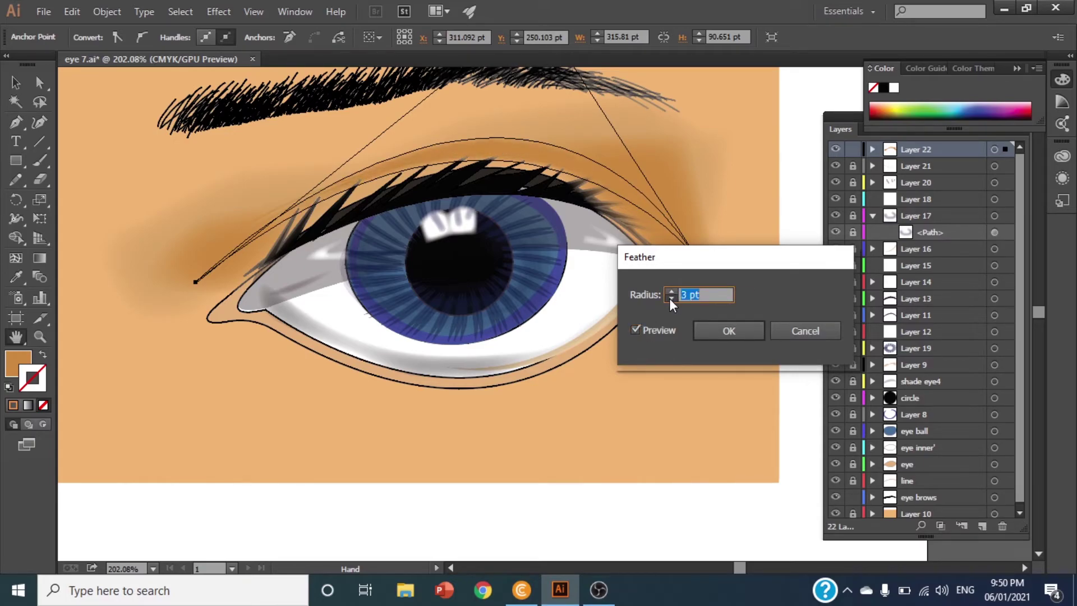
{"action": "type", "text": "0.2"}
{"action": "key", "text": "Tab"}
Step: Apply the 0.2 pt feather and recolour the upper-lid shading to orange #DD8536
{"action": "left_click", "coordinate": [729, 330]}
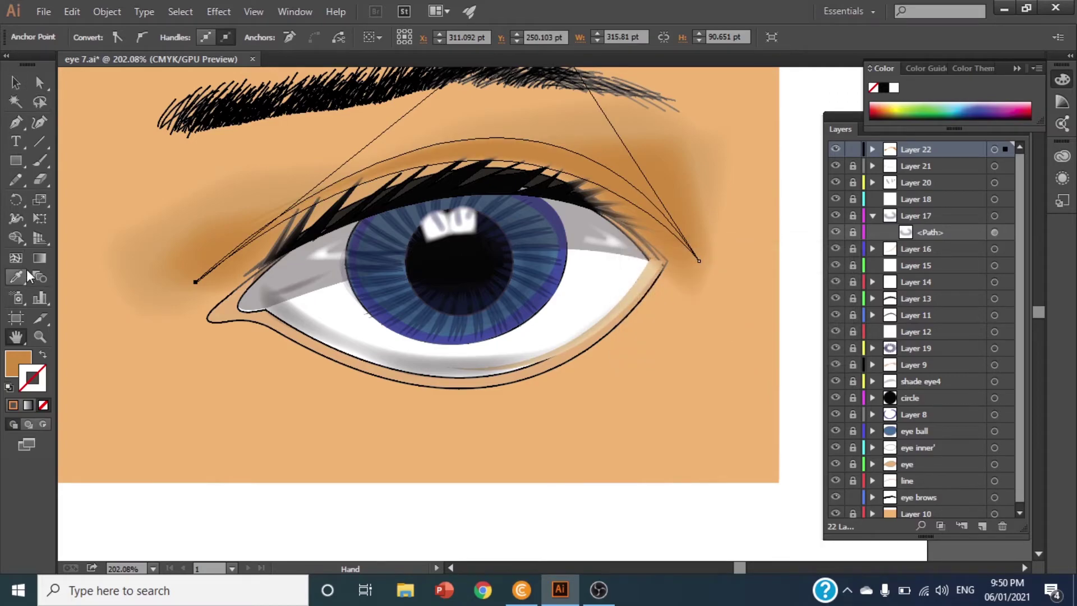
{"action": "double_click", "coordinate": [13, 357]}
{"action": "left_click", "coordinate": [523, 389]}
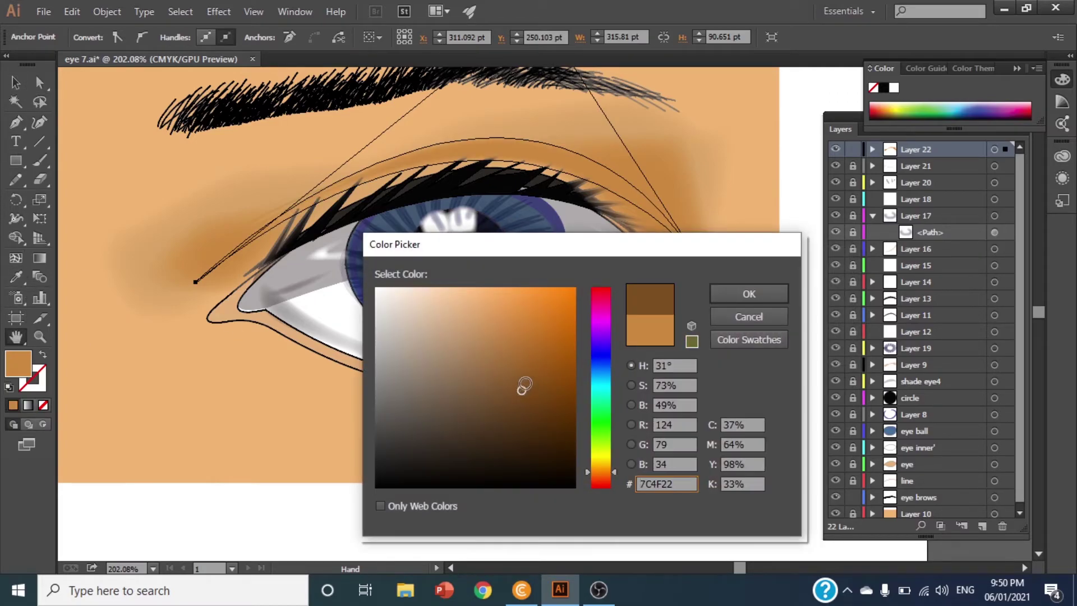
{"action": "left_click_drag", "start_coordinate": [604, 437], "coordinate": [605, 470]}
{"action": "left_click", "coordinate": [527, 314]}
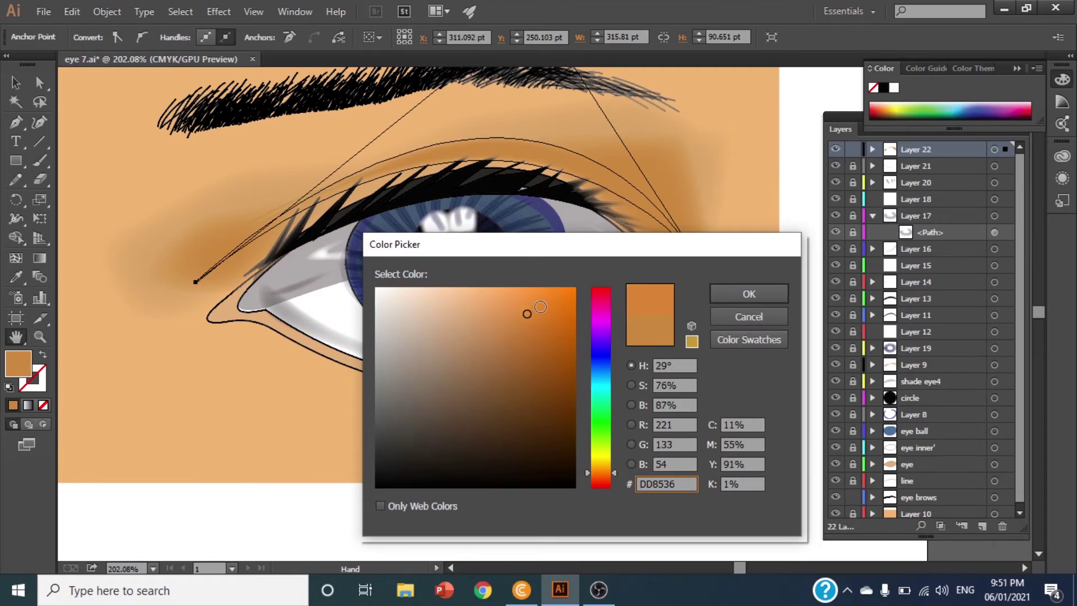
{"action": "left_click", "coordinate": [534, 308]}
{"action": "left_click", "coordinate": [714, 295]}
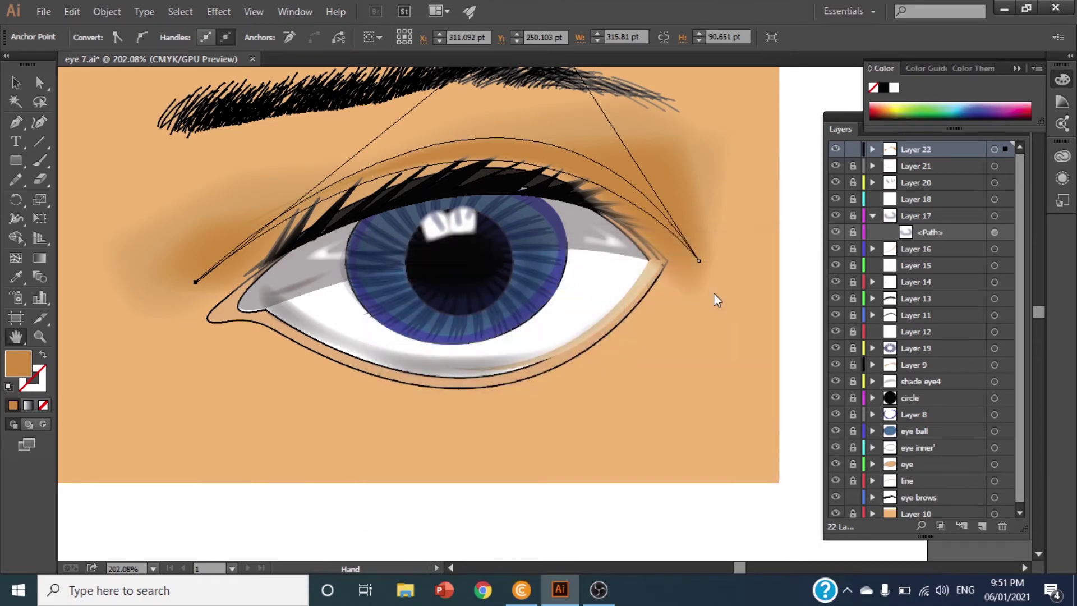
Step: Move Layer 22 between eye inner' and eye, then enlarge the shading down and left
{"action": "left_click", "coordinate": [17, 83]}
{"action": "left_click_drag", "start_coordinate": [916, 153], "coordinate": [916, 415]}
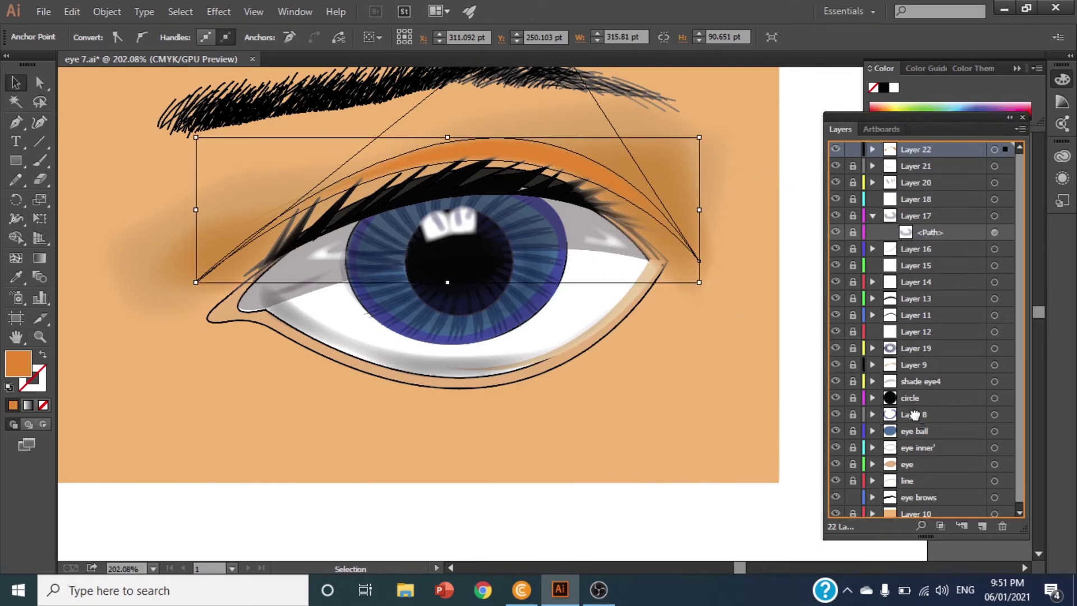
{"action": "left_click_drag", "start_coordinate": [909, 455], "coordinate": [910, 456]}
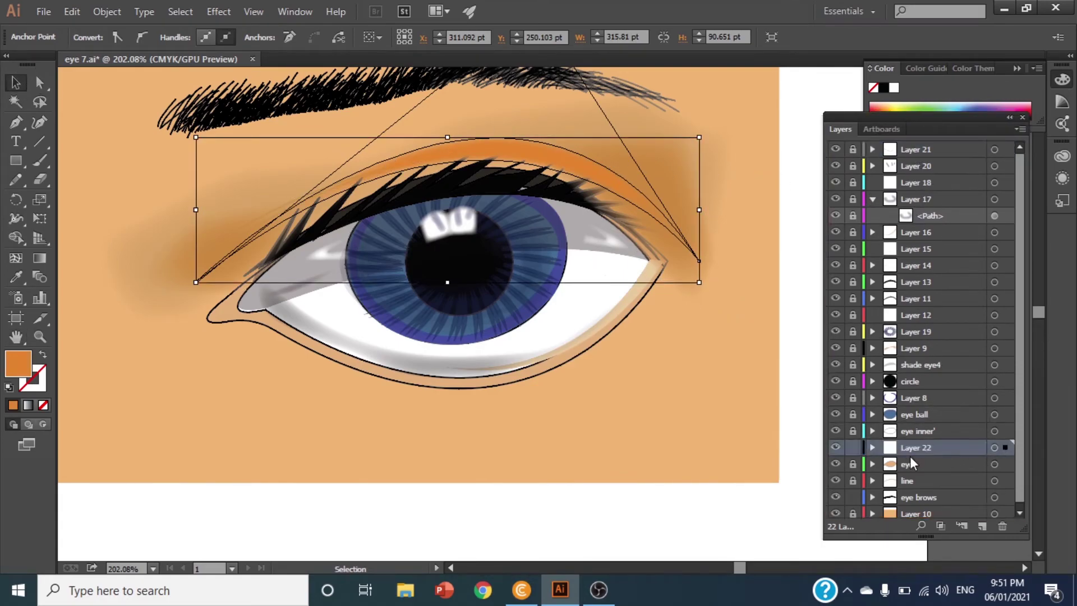
{"action": "left_click_drag", "start_coordinate": [196, 282], "coordinate": [98, 370]}
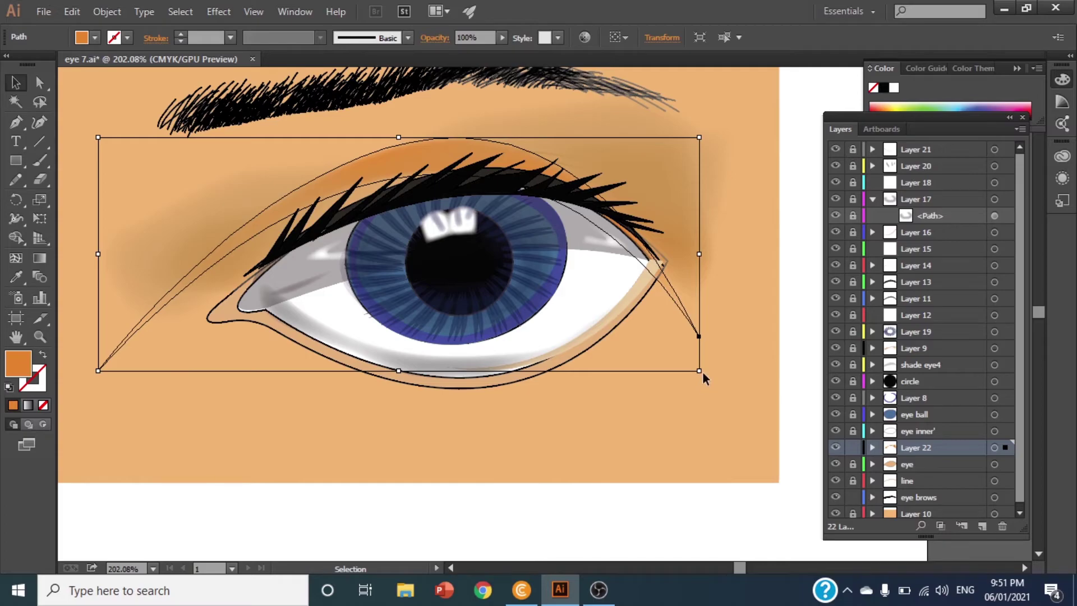
Step: Deselect the shading and add an empty Layer 23
{"action": "left_click", "coordinate": [714, 353]}
{"action": "key", "text": "ctrl+l"}
{"action": "left_click", "coordinate": [36, 183]}
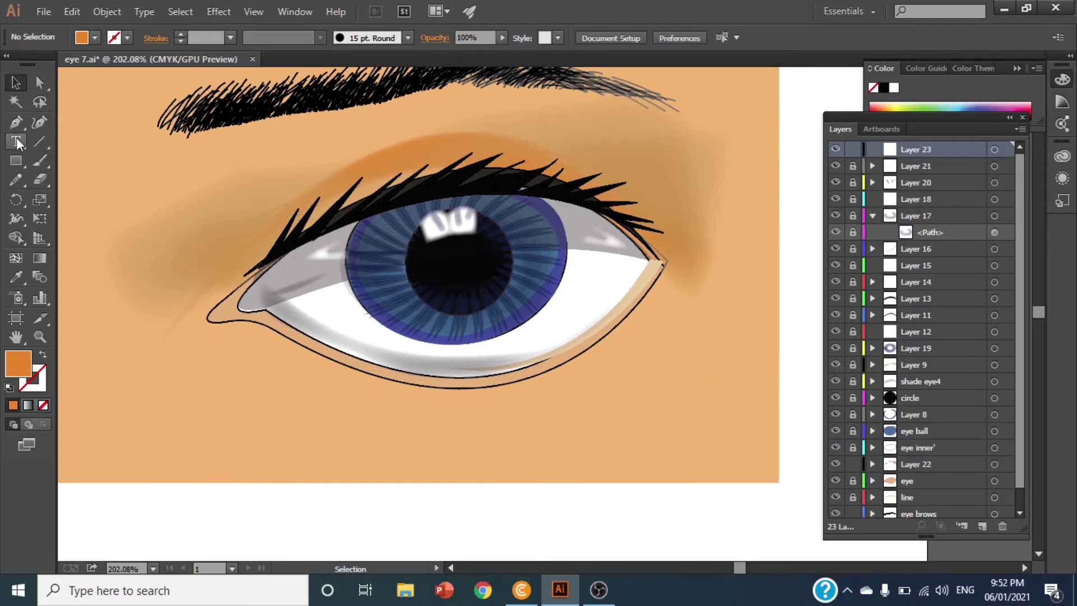
Step: Close the brow-bone highlight shape under the eyebrow and smooth its edges
{"action": "left_click", "coordinate": [527, 92]}
{"action": "left_click", "coordinate": [485, 94]}
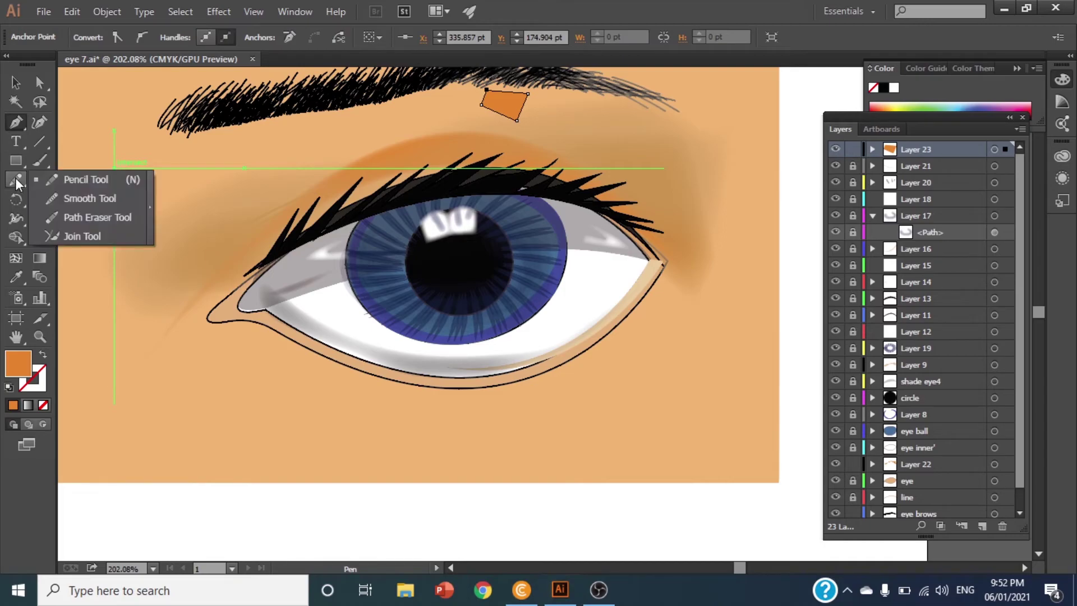
{"action": "left_click_drag", "start_coordinate": [15, 181], "coordinate": [50, 196]}
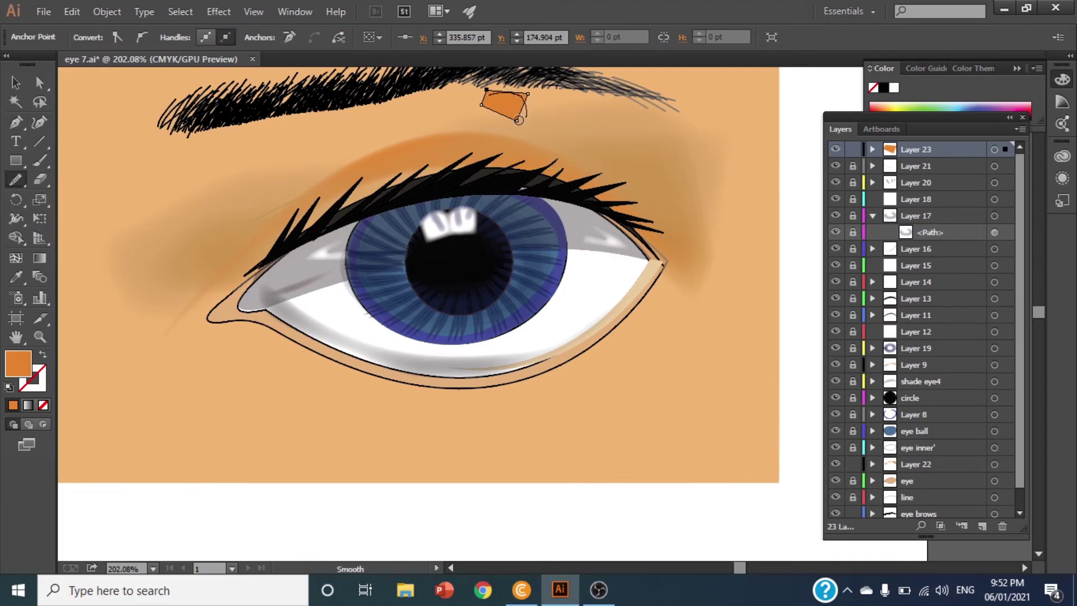
{"action": "left_click_drag", "start_coordinate": [491, 93], "coordinate": [488, 91]}
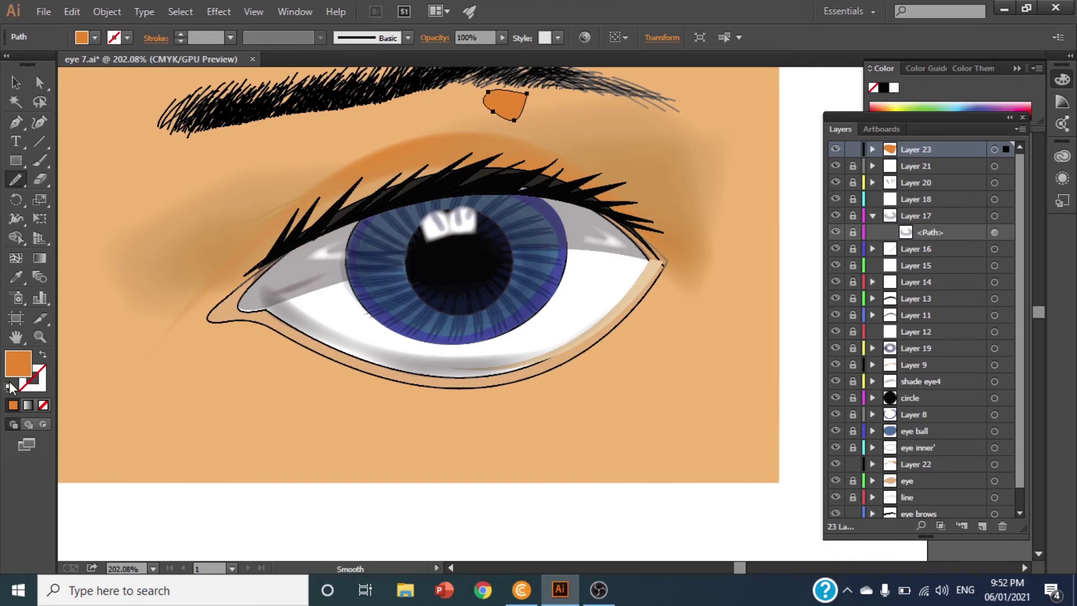
Step: Fill the brow highlight near-white (F2E8DF) and lower its opacity to 72%
{"action": "double_click", "coordinate": [17, 364]}
{"action": "left_click_drag", "start_coordinate": [377, 298], "coordinate": [393, 298]}
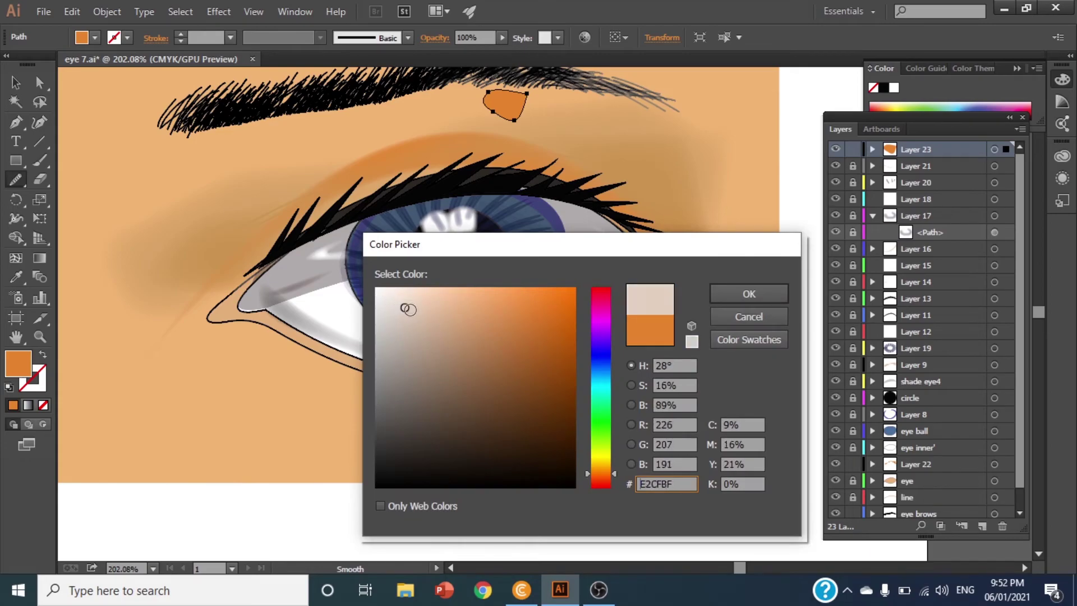
{"action": "left_click", "coordinate": [729, 293]}
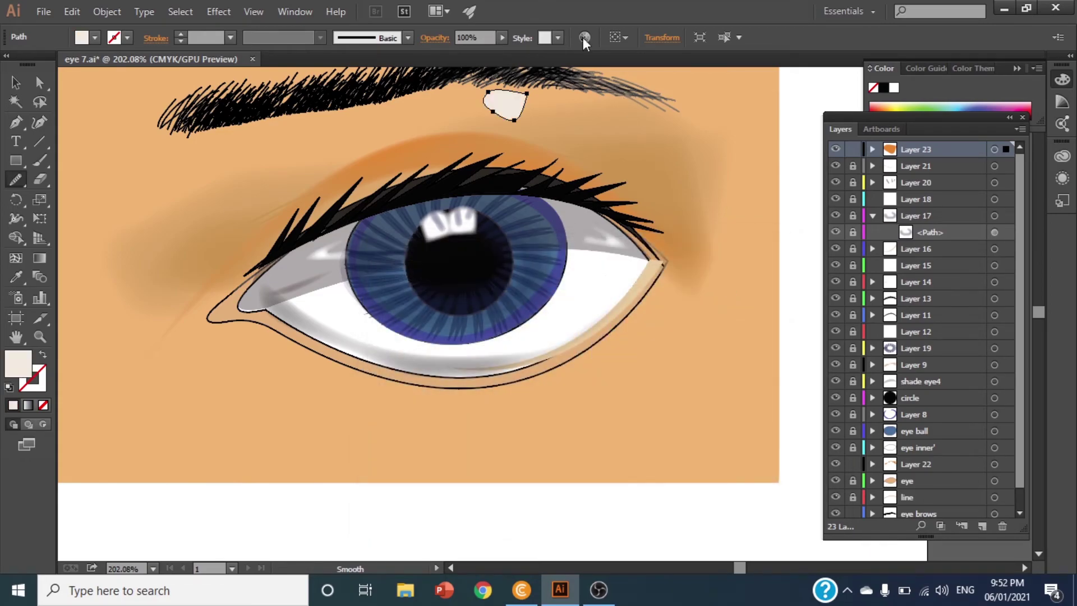
{"action": "left_click", "coordinate": [501, 36]}
{"action": "left_click_drag", "start_coordinate": [505, 51], "coordinate": [485, 51]}
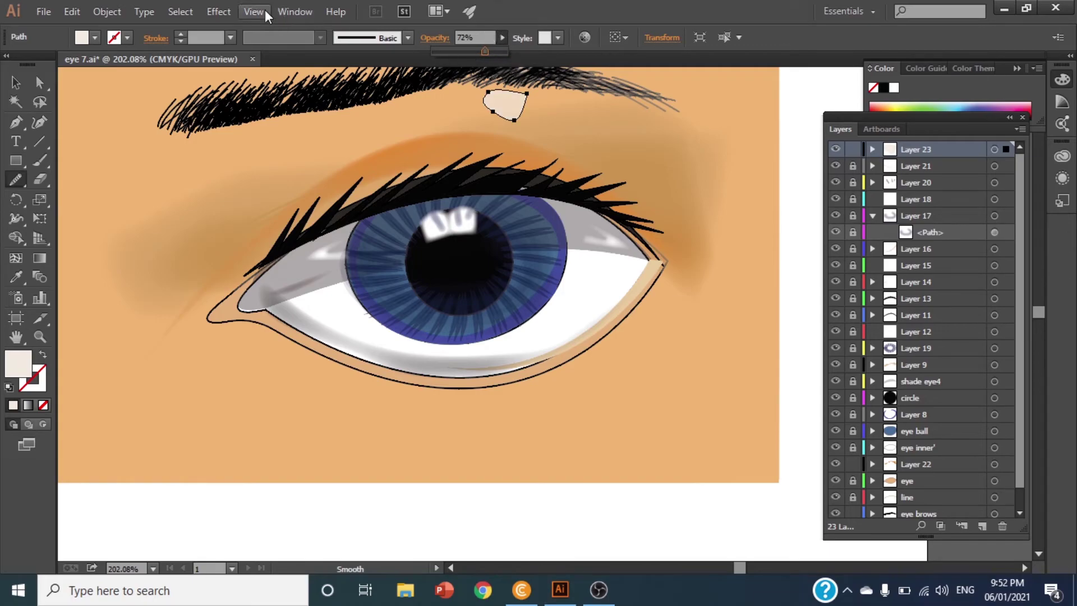
Step: Feather the brow highlight by 4 pt and deselect it
{"action": "left_click", "coordinate": [216, 11]}
{"action": "mouse_move", "coordinate": [253, 189]}
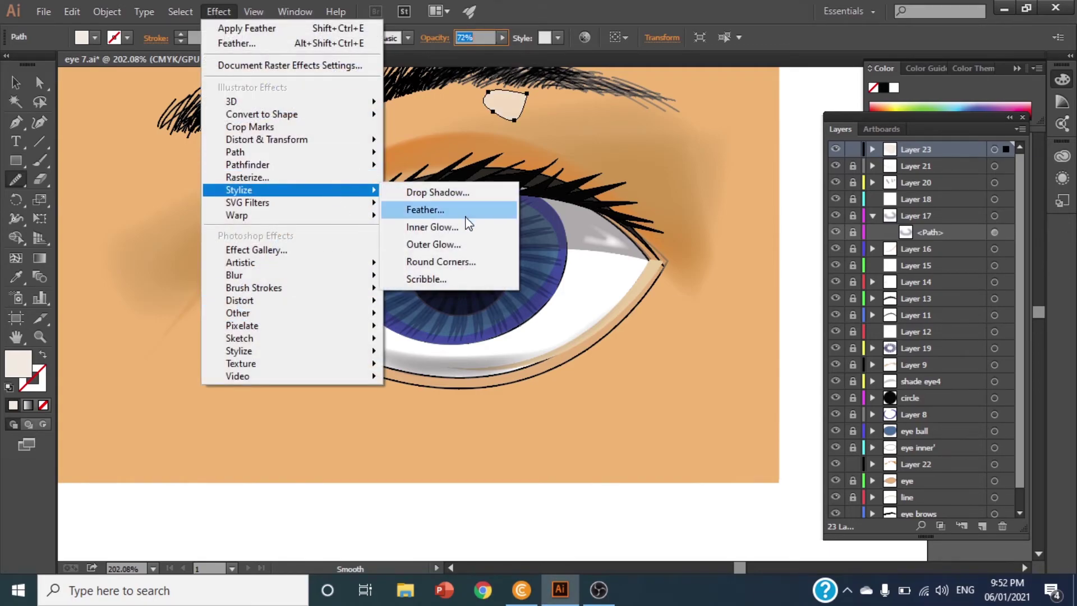
{"action": "left_click", "coordinate": [466, 215]}
{"action": "left_click", "coordinate": [637, 331]}
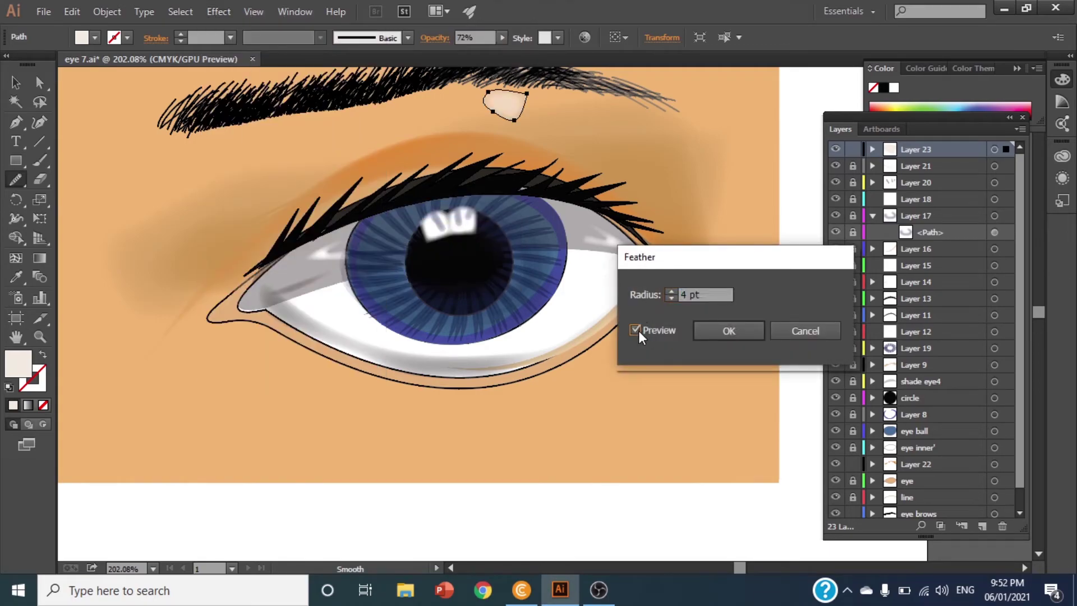
{"action": "left_click", "coordinate": [755, 334]}
{"action": "left_click", "coordinate": [24, 83]}
Step: Add a new layer and begin the inner-corner highlight with the Pen tool
{"action": "left_click", "coordinate": [167, 149]}
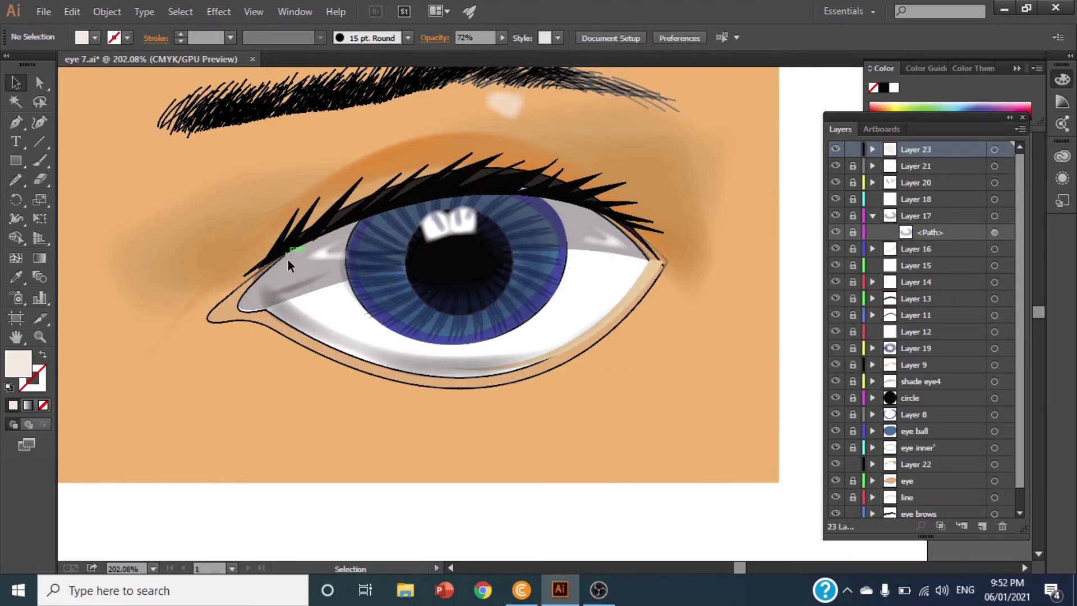
{"action": "key", "text": "ctrl+l"}
{"action": "key", "text": "p"}
{"action": "left_click", "coordinate": [230, 312]}
Step: Draw a closed highlight shape around the inner eye corner
{"action": "left_click_drag", "start_coordinate": [273, 328], "coordinate": [302, 325]}
{"action": "left_click", "coordinate": [304, 343]}
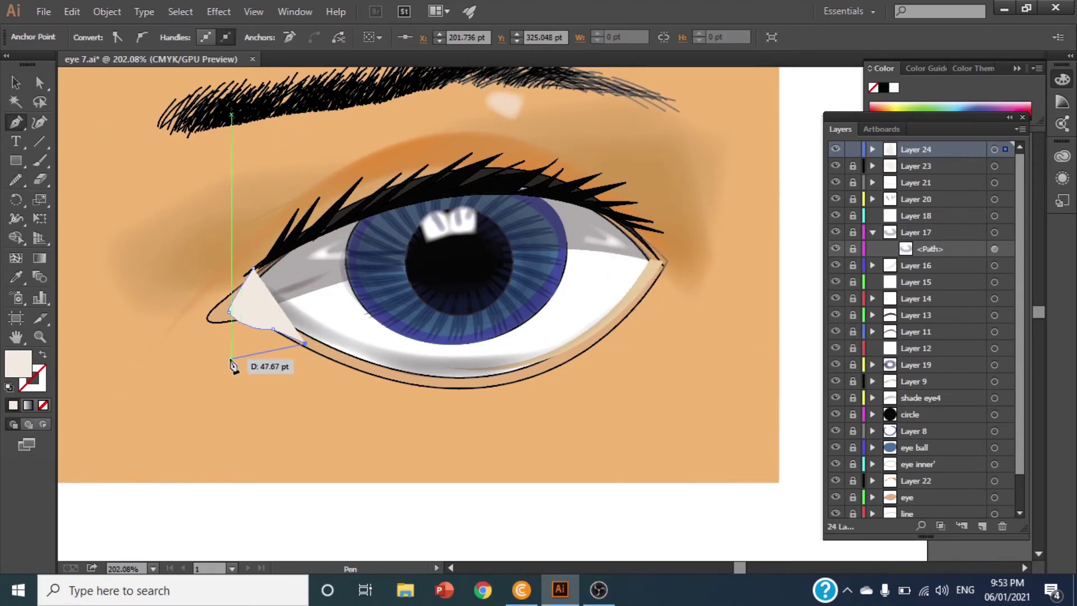
{"action": "left_click", "coordinate": [232, 344]}
{"action": "left_click", "coordinate": [217, 328]}
{"action": "left_click", "coordinate": [212, 299]}
{"action": "left_click", "coordinate": [250, 270]}
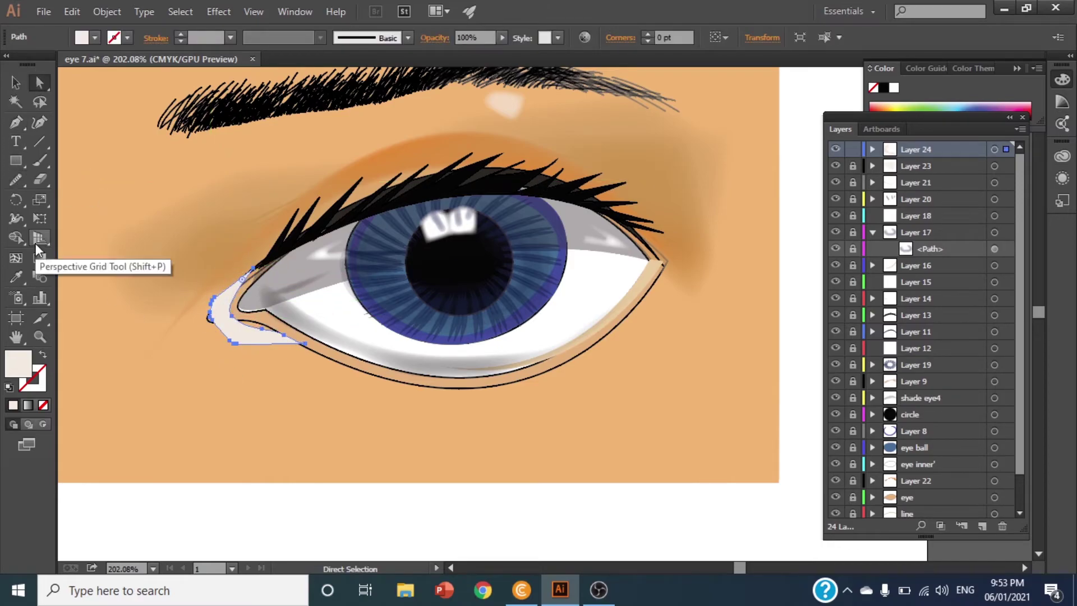
Step: Shift the corner highlight down-left, reshape its outline, and feather it 4 pt
{"action": "left_click", "coordinate": [16, 82]}
{"action": "left_click_drag", "start_coordinate": [223, 328], "coordinate": [206, 336]}
{"action": "key", "text": "a"}
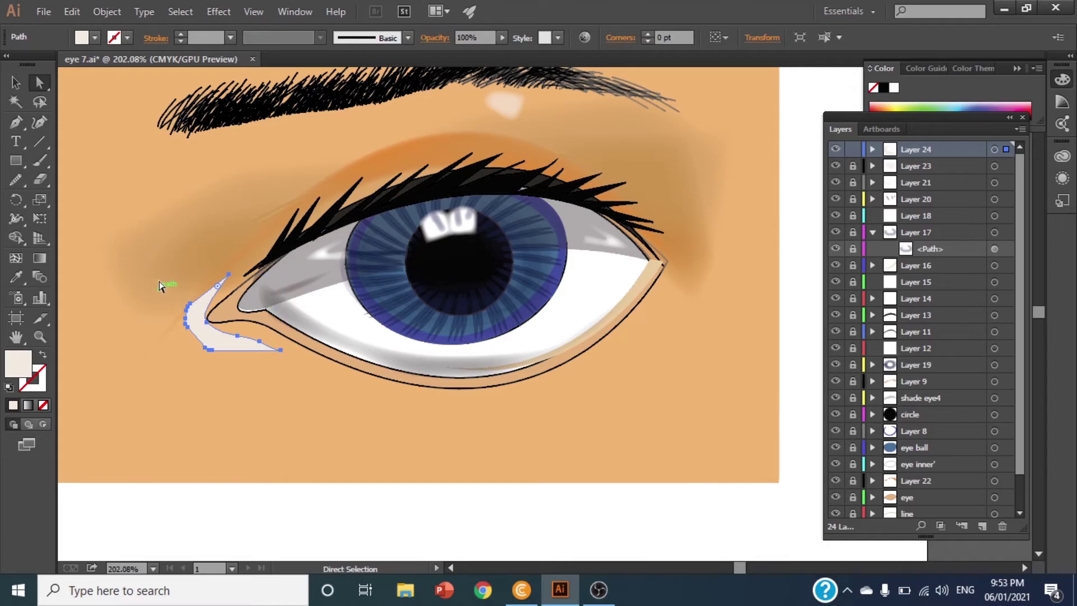
{"action": "mouse_move", "coordinate": [241, 284]}
{"action": "left_mouse_down"}
{"action": "mouse_move", "coordinate": [279, 354]}
{"action": "mouse_move", "coordinate": [235, 322]}
{"action": "left_mouse_up"}
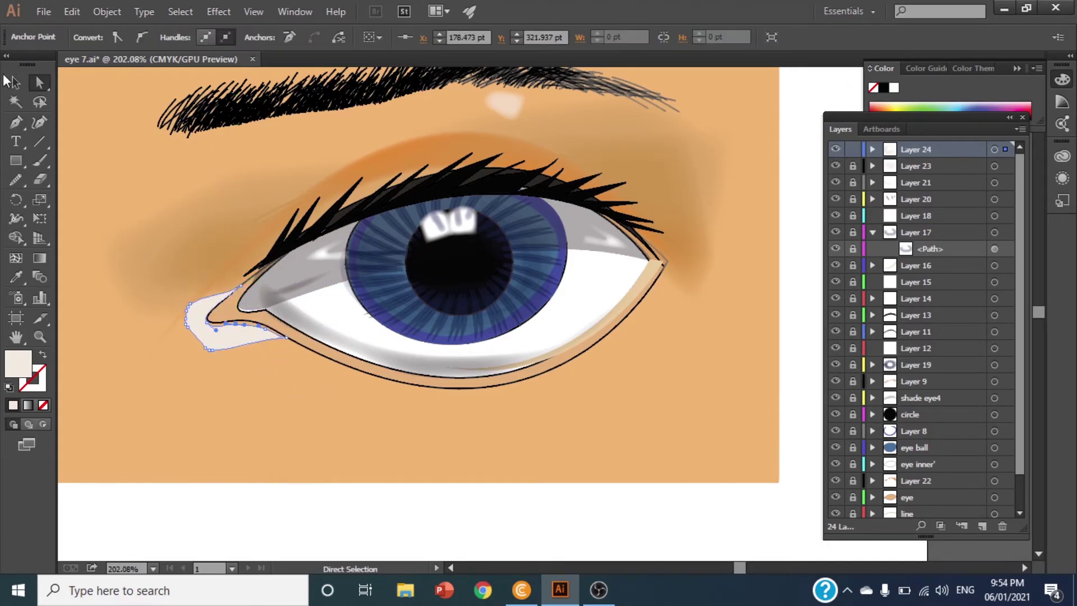
{"action": "left_click", "coordinate": [292, 15]}
{"action": "mouse_move", "coordinate": [218, 10]}
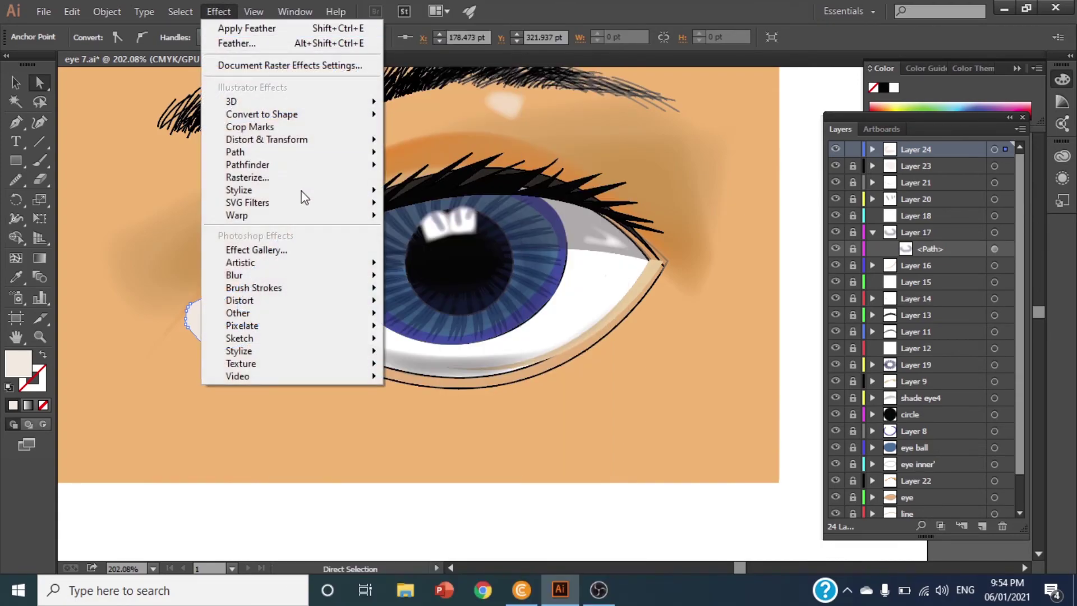
{"action": "mouse_move", "coordinate": [239, 190]}
{"action": "left_click", "coordinate": [416, 207]}
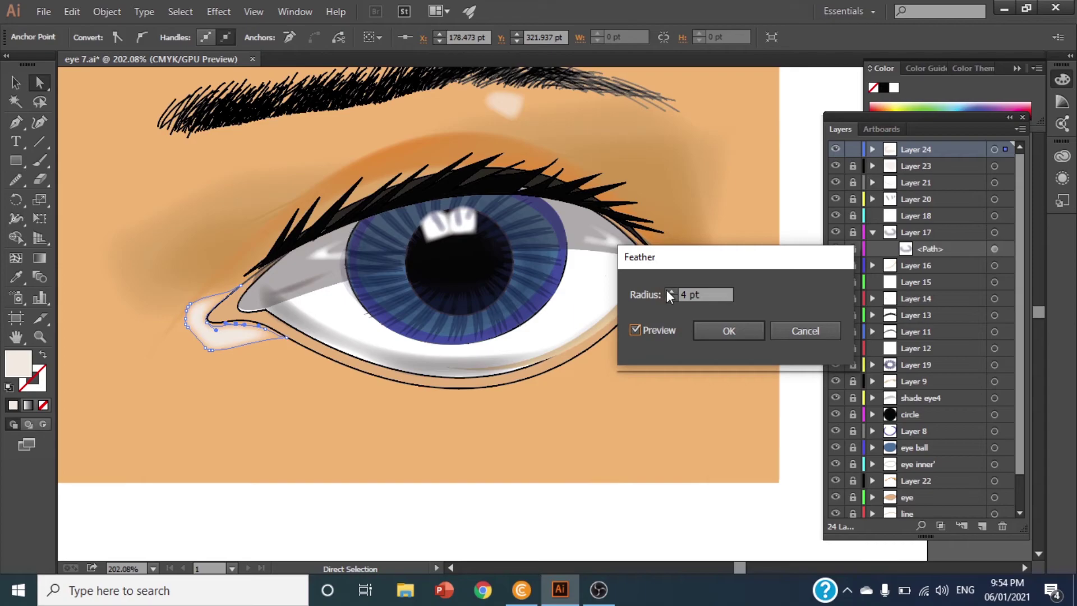
{"action": "left_click", "coordinate": [732, 332]}
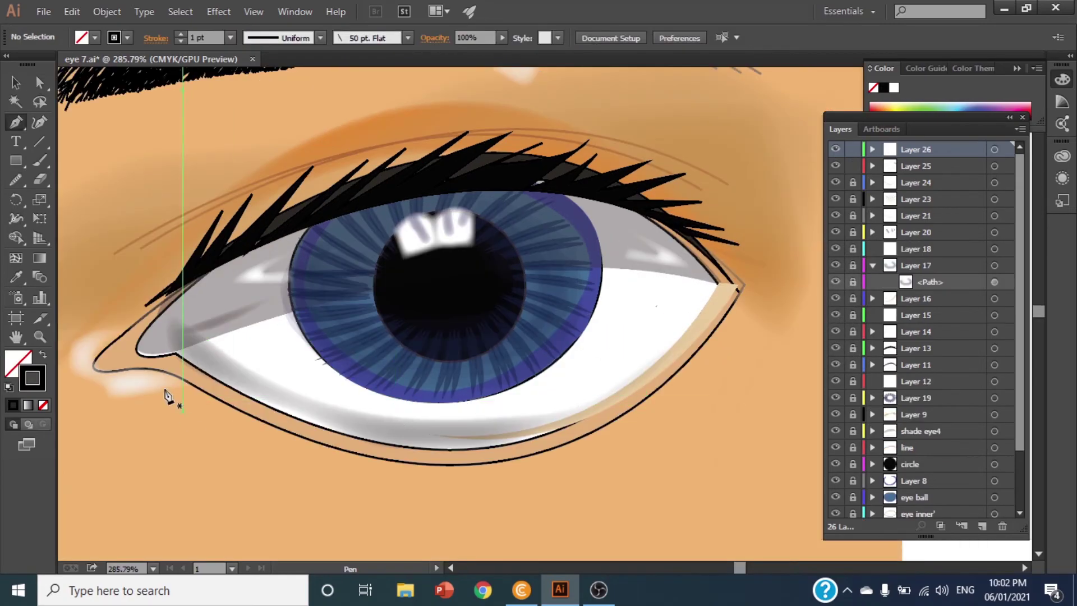
Step: Start the zigzag lower-lash path, undoing a false start, along the inner lower lid
{"action": "left_click", "coordinate": [198, 373]}
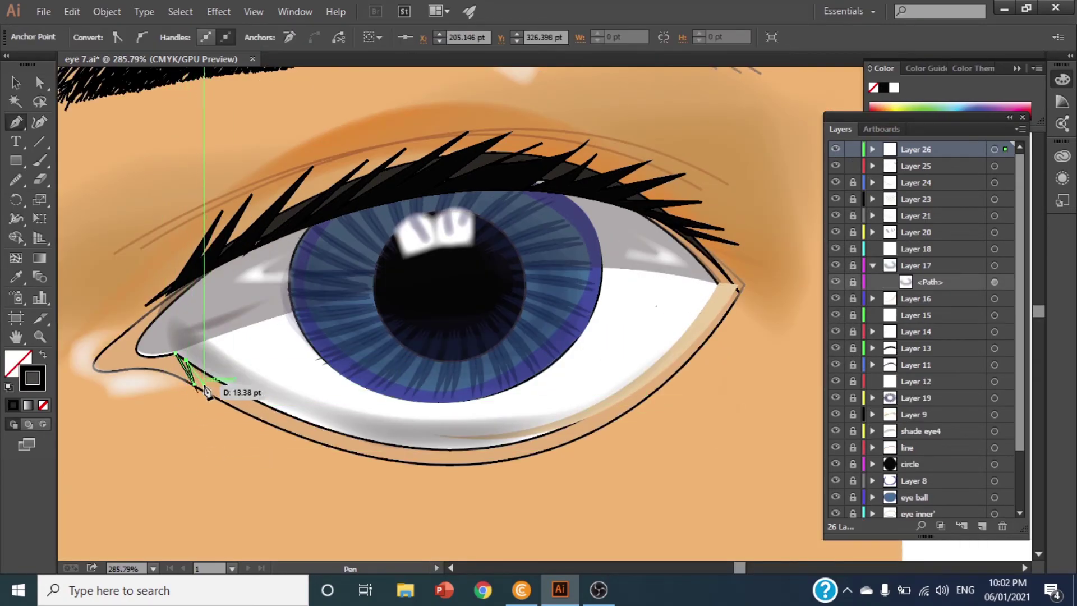
{"action": "left_click", "coordinate": [209, 394]}
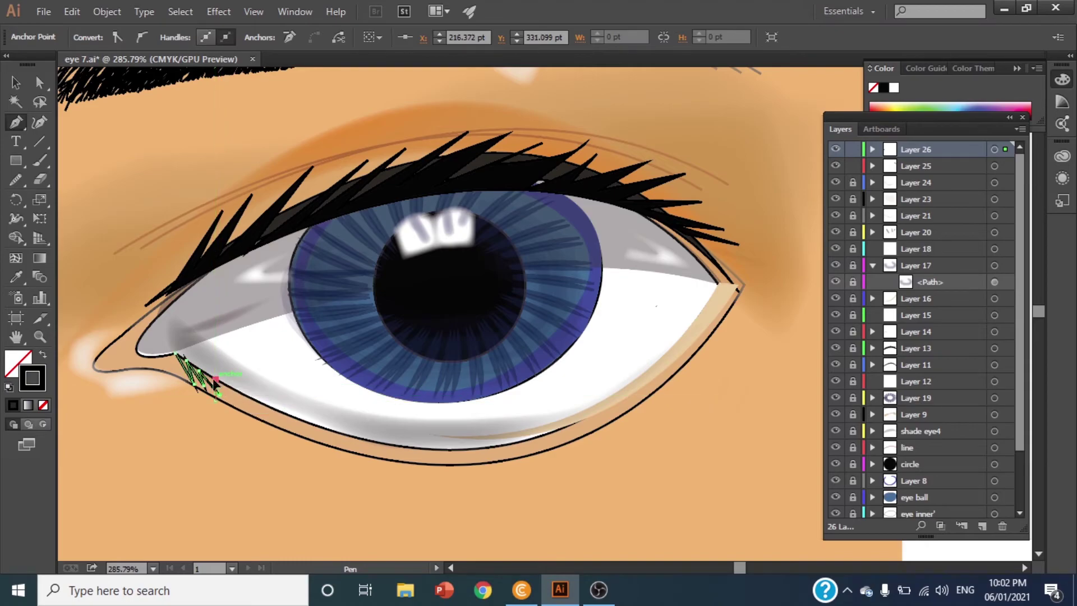
{"action": "key", "text": "ctrl+z"}
{"action": "key", "text": "ctrl+shift+z"}
{"action": "key", "text": "ctrl+z"}
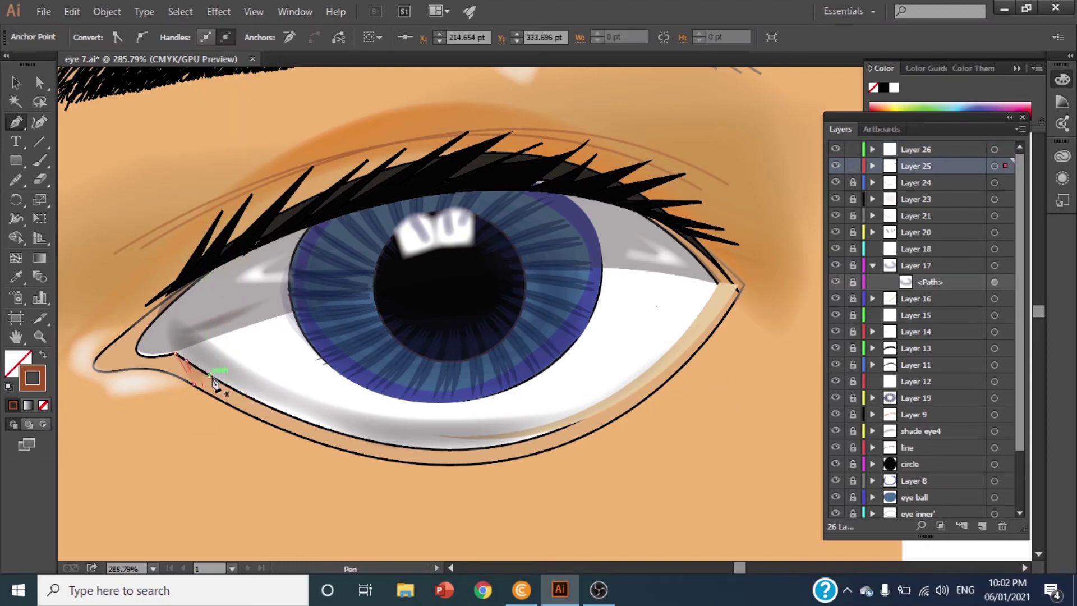
{"action": "left_click", "coordinate": [223, 387]}
{"action": "left_click", "coordinate": [236, 416]}
{"action": "left_click", "coordinate": [238, 395]}
{"action": "left_click", "coordinate": [256, 424]}
{"action": "left_click", "coordinate": [252, 402]}
{"action": "left_click", "coordinate": [273, 430]}
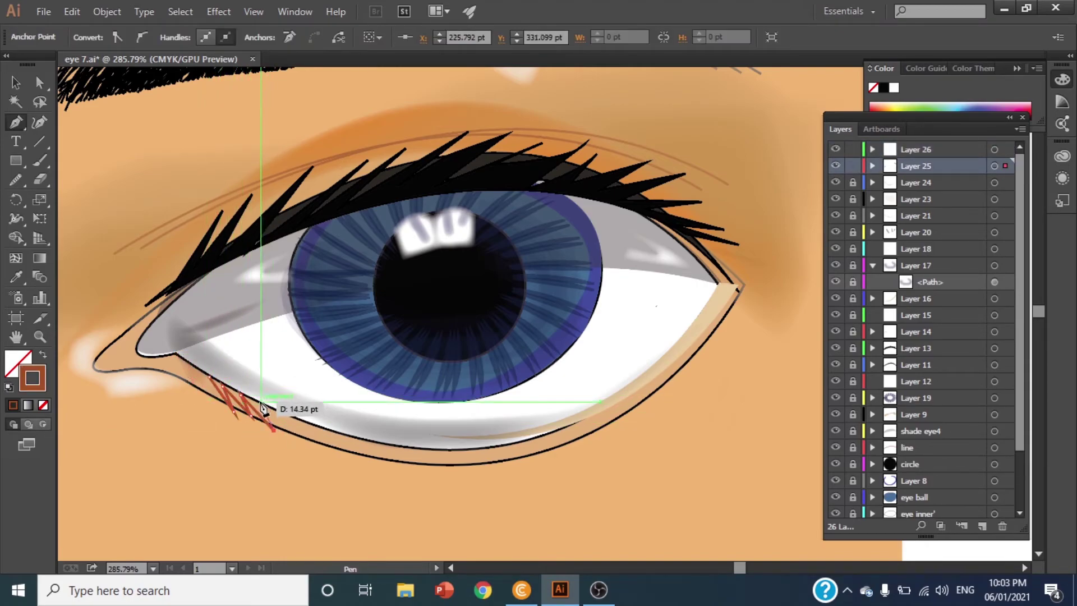
{"action": "left_click", "coordinate": [278, 410]}
{"action": "left_click", "coordinate": [293, 443]}
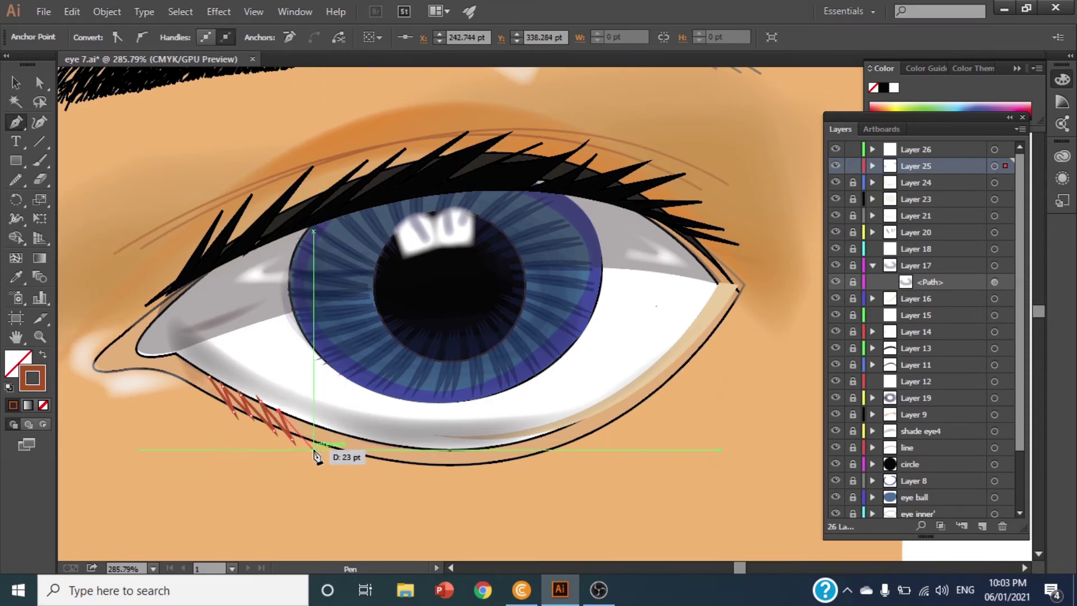
{"action": "left_click", "coordinate": [316, 455]}
{"action": "left_click", "coordinate": [326, 429]}
{"action": "left_click", "coordinate": [336, 465]}
{"action": "left_click", "coordinate": [344, 441]}
{"action": "left_click", "coordinate": [356, 474]}
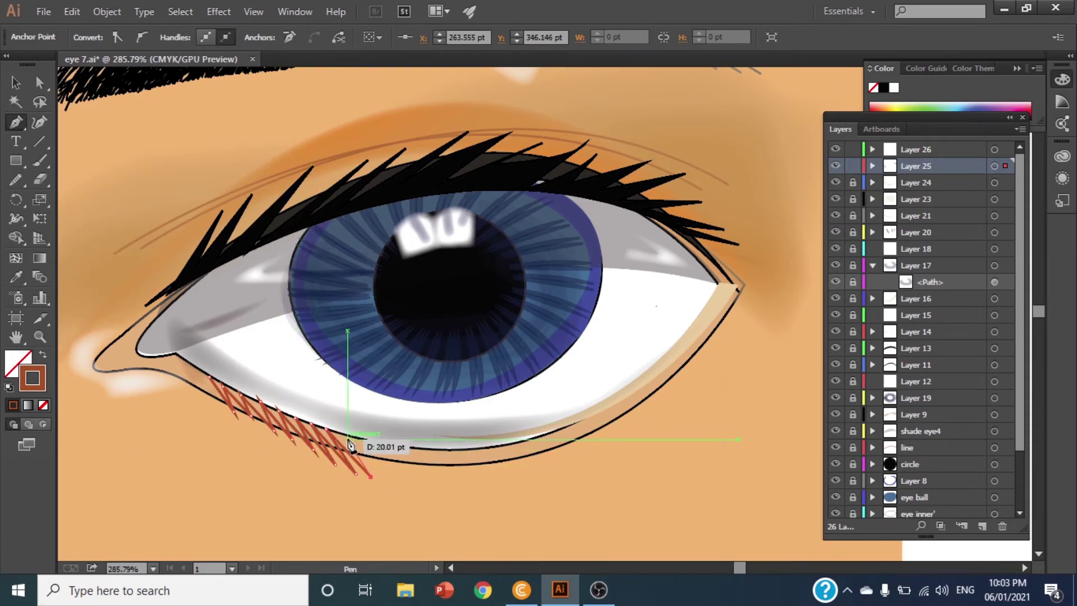
Step: Continue the lash zigzag beneath the iris toward the outer corner
{"action": "left_click", "coordinate": [387, 444]}
{"action": "left_click", "coordinate": [428, 490]}
{"action": "left_click", "coordinate": [399, 447]}
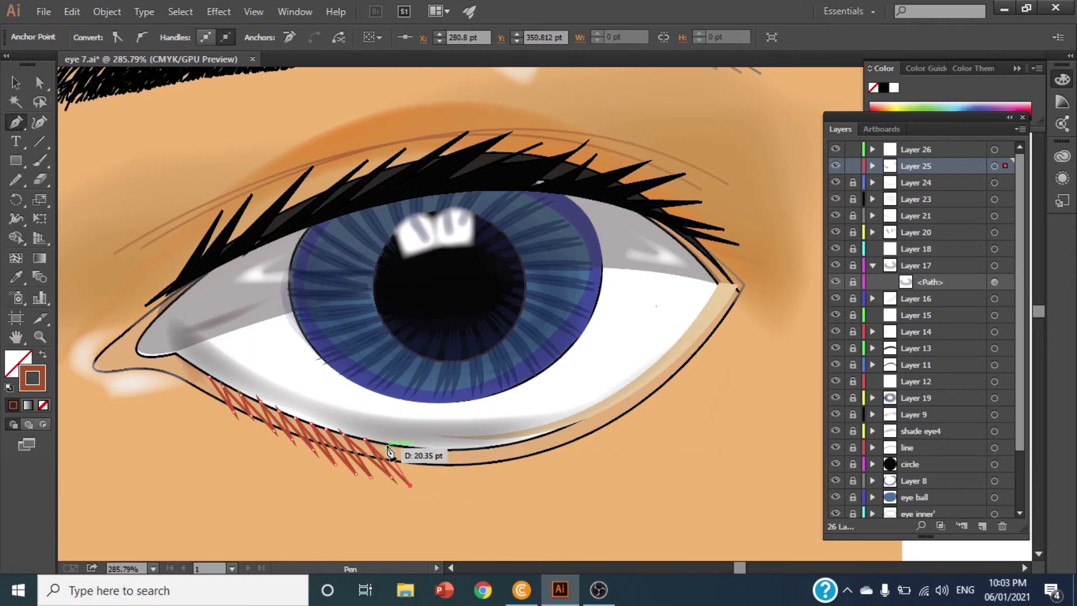
{"action": "left_click", "coordinate": [449, 490]}
{"action": "left_click", "coordinate": [421, 449]}
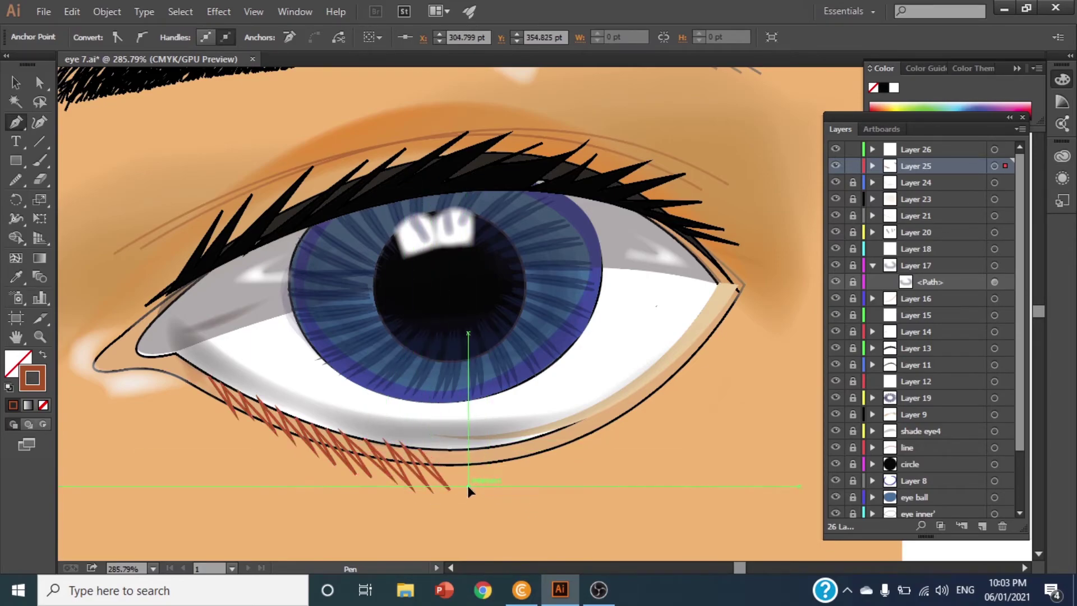
{"action": "left_click", "coordinate": [471, 491]}
{"action": "left_click", "coordinate": [441, 450]}
{"action": "left_click", "coordinate": [489, 486]}
{"action": "left_click", "coordinate": [477, 447]}
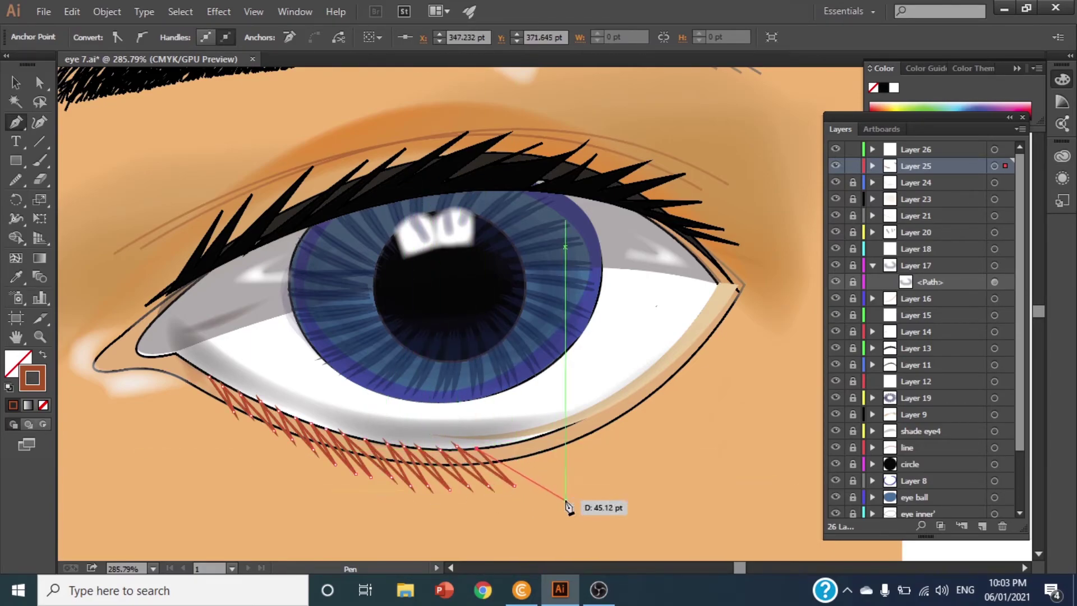
{"action": "left_click", "coordinate": [543, 486]}
{"action": "left_click", "coordinate": [496, 448]}
{"action": "left_click", "coordinate": [582, 485]}
{"action": "left_click", "coordinate": [527, 436]}
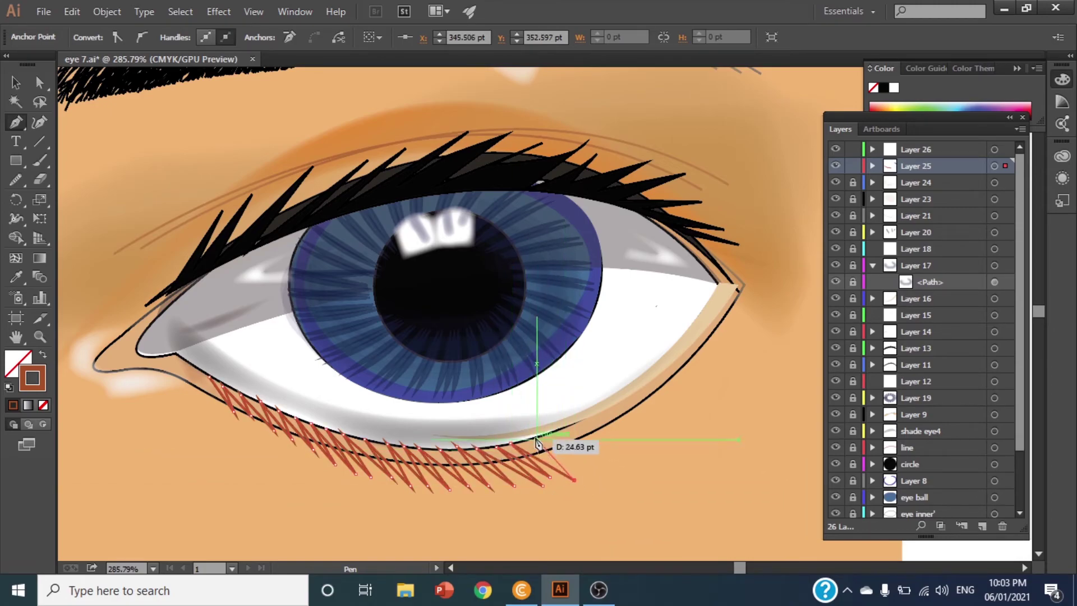
{"action": "left_click", "coordinate": [574, 465]}
{"action": "left_click", "coordinate": [552, 433]}
{"action": "left_click", "coordinate": [594, 459]}
{"action": "left_click", "coordinate": [573, 425]}
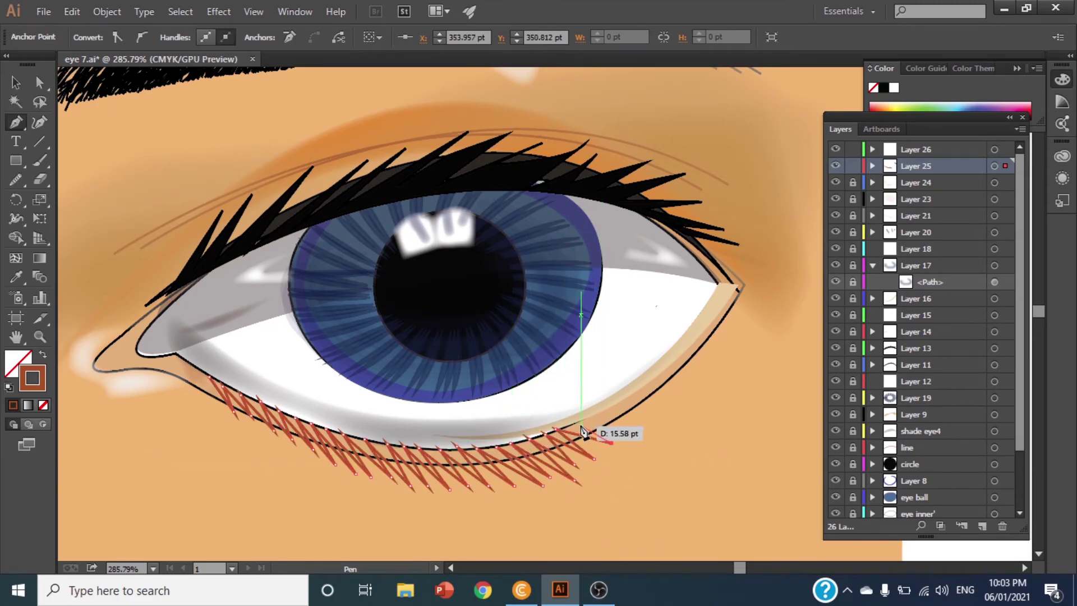
{"action": "left_click", "coordinate": [618, 444]}
{"action": "left_click", "coordinate": [586, 421]}
{"action": "left_click", "coordinate": [643, 429]}
{"action": "left_click", "coordinate": [591, 417]}
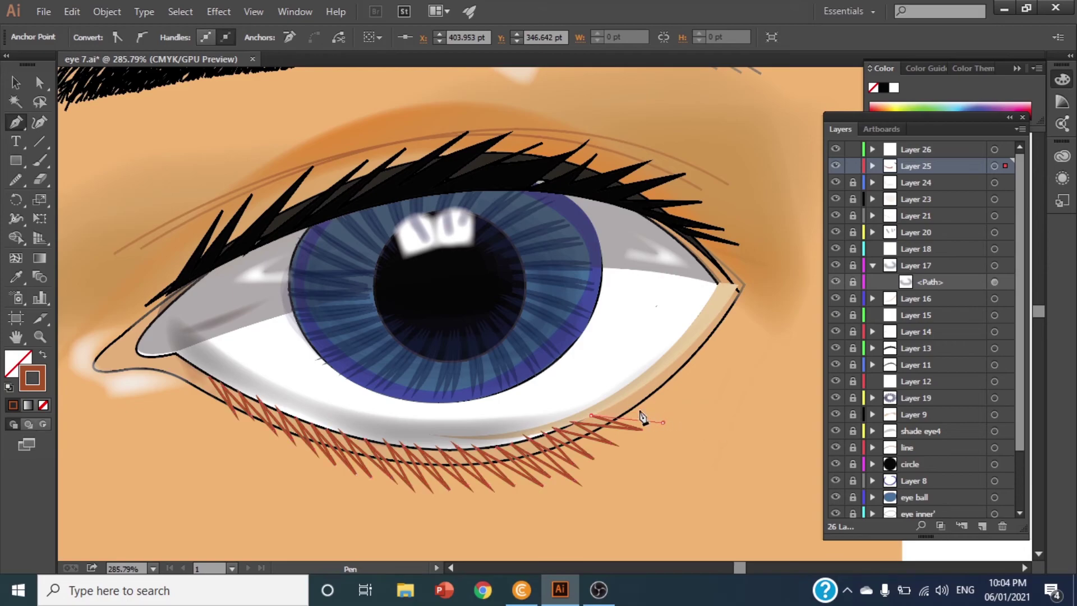
Step: Carry the lash spikes up to the outer eye corner and curve the base back to the inner corner
{"action": "left_click", "coordinate": [672, 423]}
{"action": "left_click", "coordinate": [667, 411]}
{"action": "left_click", "coordinate": [704, 386]}
{"action": "left_click", "coordinate": [662, 380]}
{"action": "left_click", "coordinate": [711, 373]}
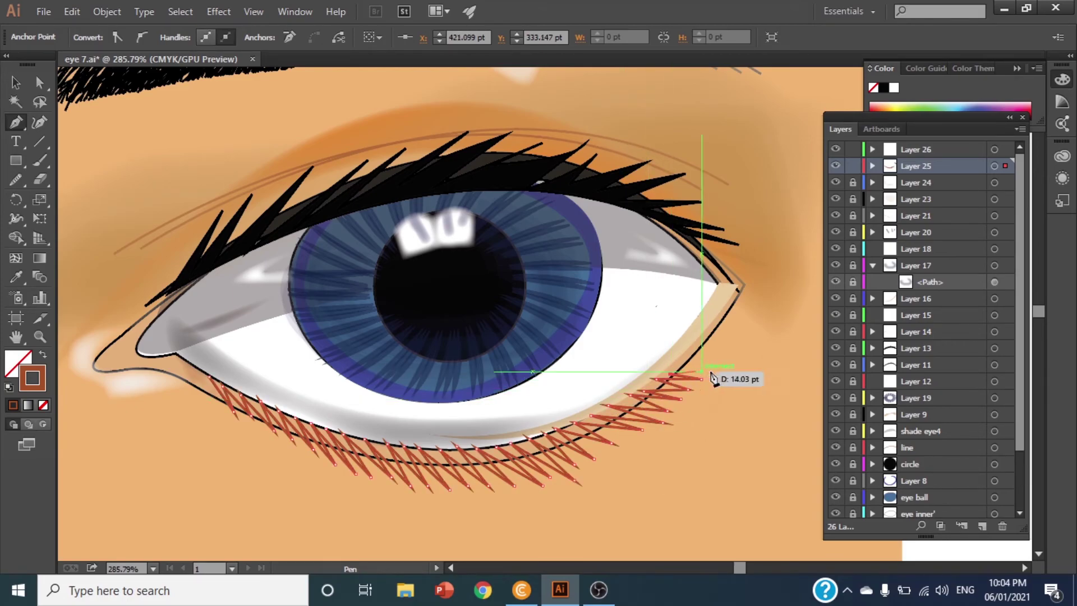
{"action": "left_click", "coordinate": [676, 366]}
{"action": "left_click", "coordinate": [719, 360]}
{"action": "left_click", "coordinate": [688, 353]}
{"action": "left_click", "coordinate": [755, 339]}
{"action": "left_click", "coordinate": [706, 332]}
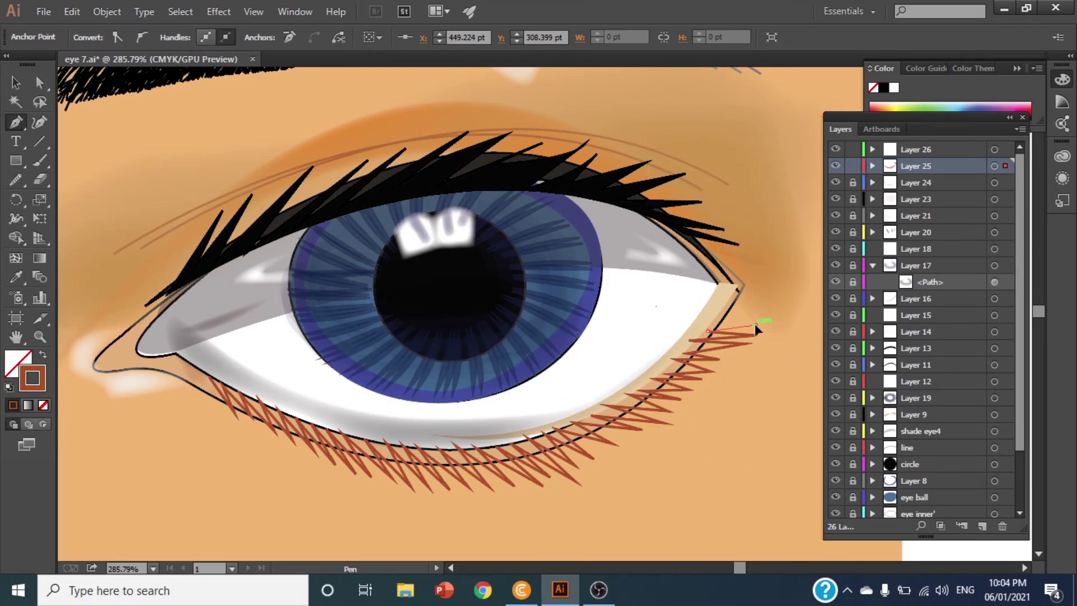
{"action": "left_click", "coordinate": [755, 325]}
{"action": "left_click", "coordinate": [719, 319]}
{"action": "left_click", "coordinate": [780, 306]}
{"action": "left_click", "coordinate": [735, 292]}
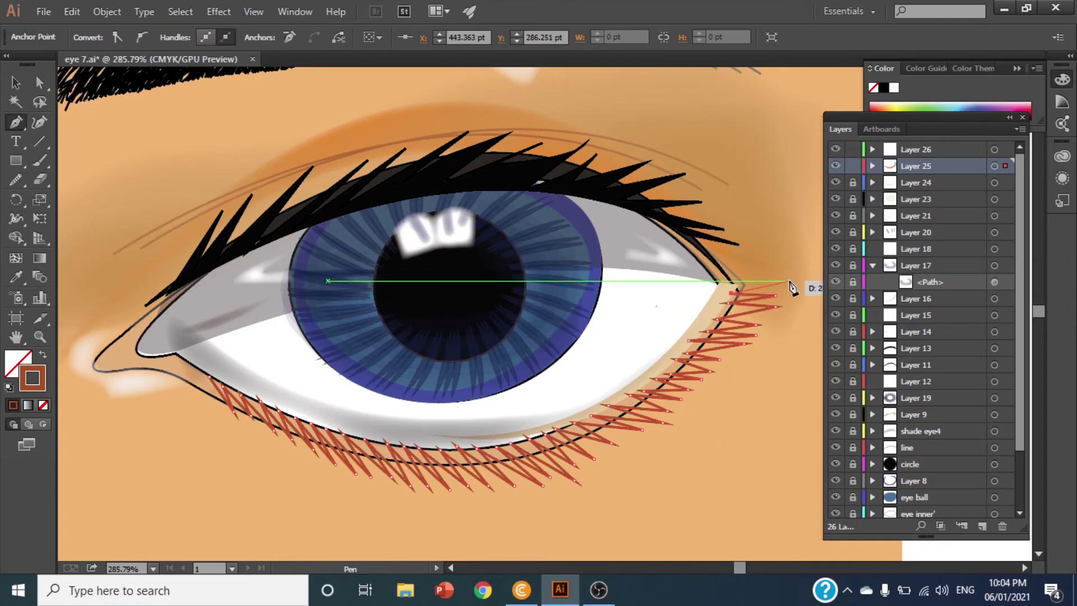
{"action": "left_click_drag", "start_coordinate": [791, 245], "coordinate": [792, 253]}
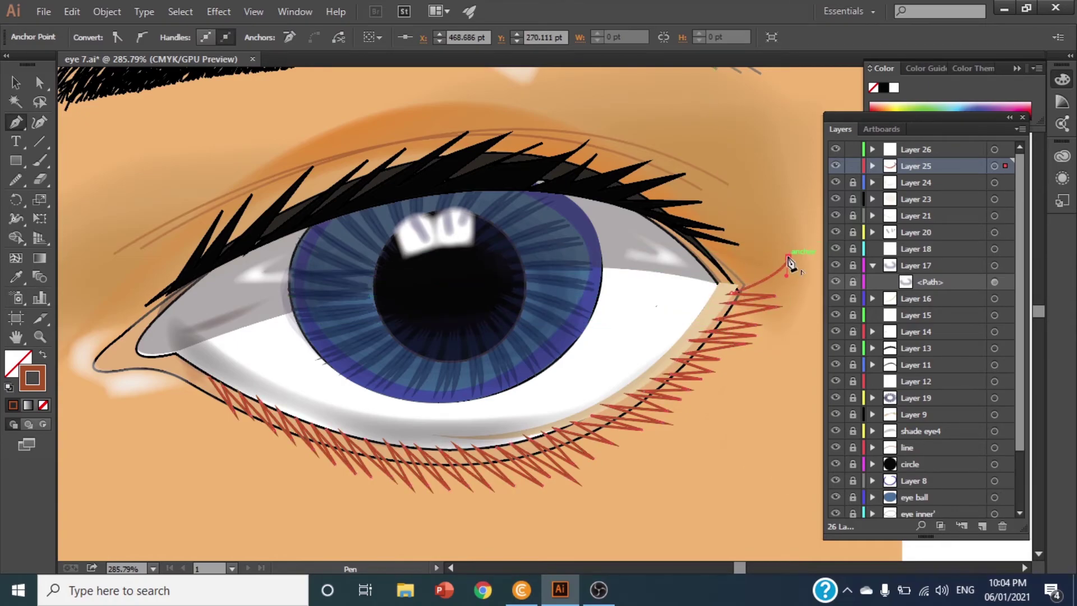
{"action": "left_click", "coordinate": [736, 276]}
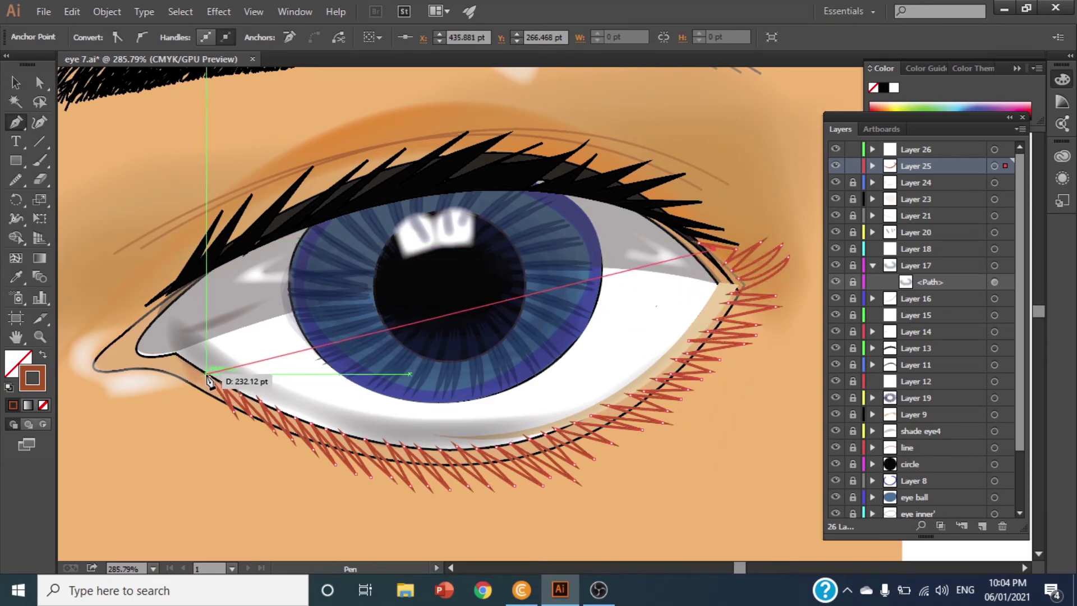
{"action": "left_click_drag", "start_coordinate": [234, 380], "coordinate": [65, 182]}
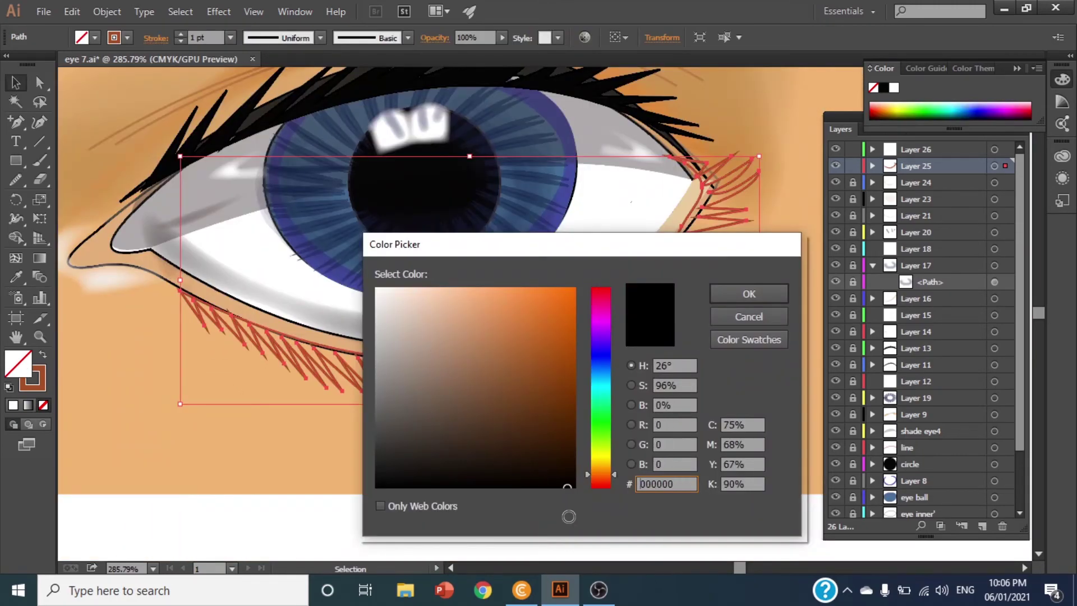
Step: Fill the lower-lash path solid black and remove its outline
{"action": "left_click", "coordinate": [747, 293]}
{"action": "left_click", "coordinate": [8, 387]}
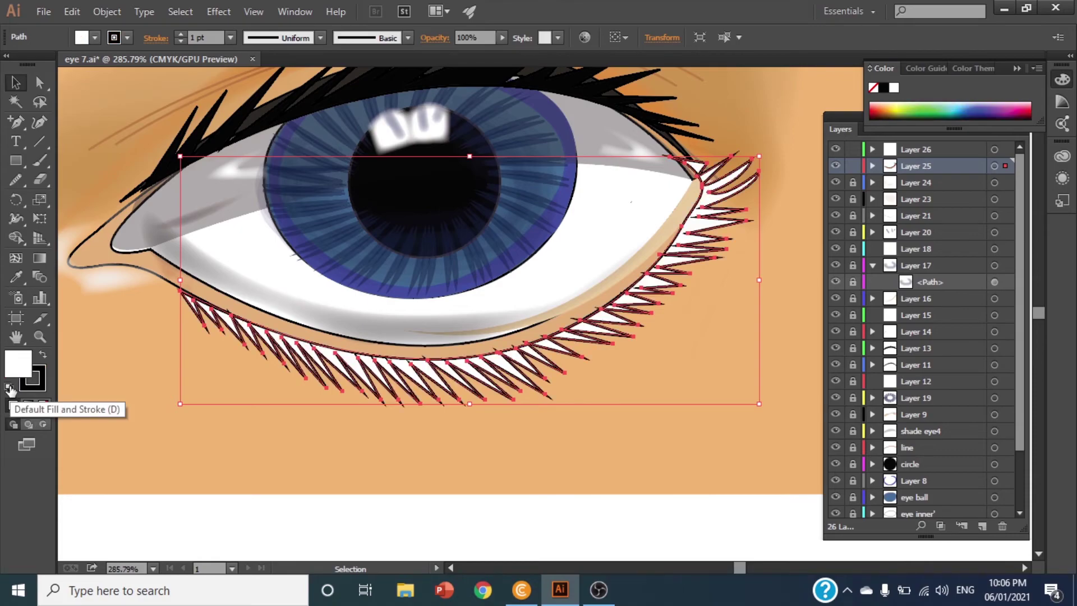
{"action": "double_click", "coordinate": [16, 364]}
{"action": "left_click", "coordinate": [572, 486]}
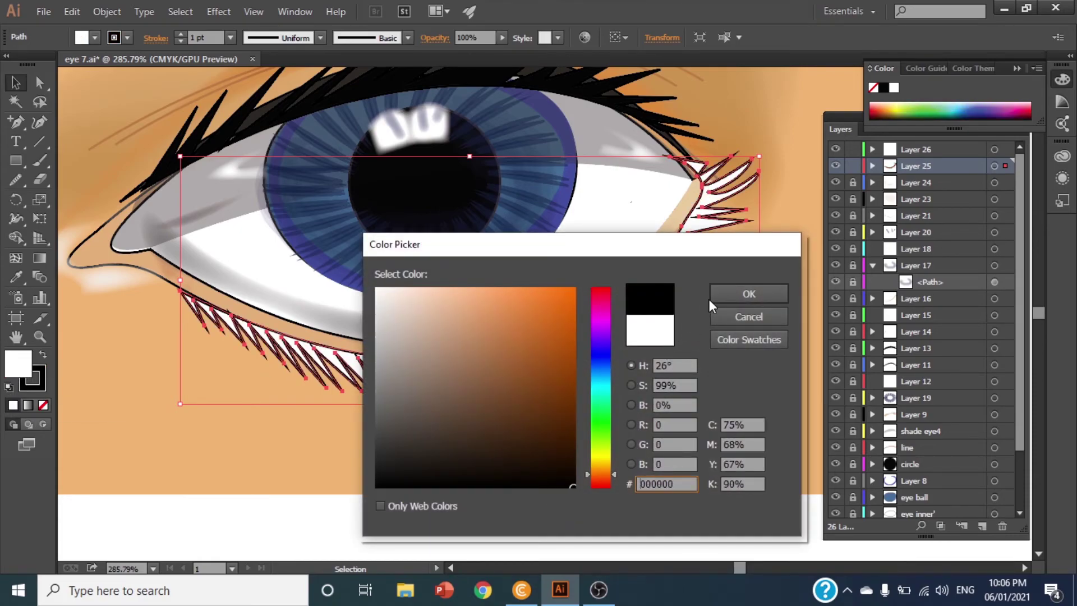
{"action": "left_click", "coordinate": [729, 293]}
{"action": "left_click", "coordinate": [39, 385]}
{"action": "left_click", "coordinate": [43, 405]}
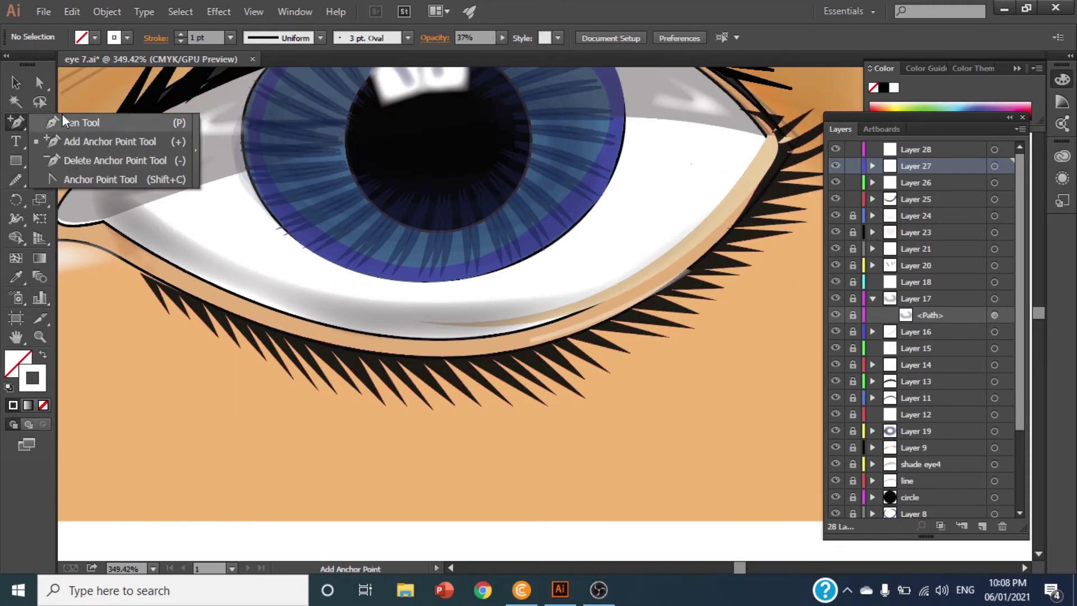
Step: Draw a curved shape along the lower lash line and pull its right end up to the corner
{"action": "left_click_drag", "start_coordinate": [15, 120], "coordinate": [62, 117]}
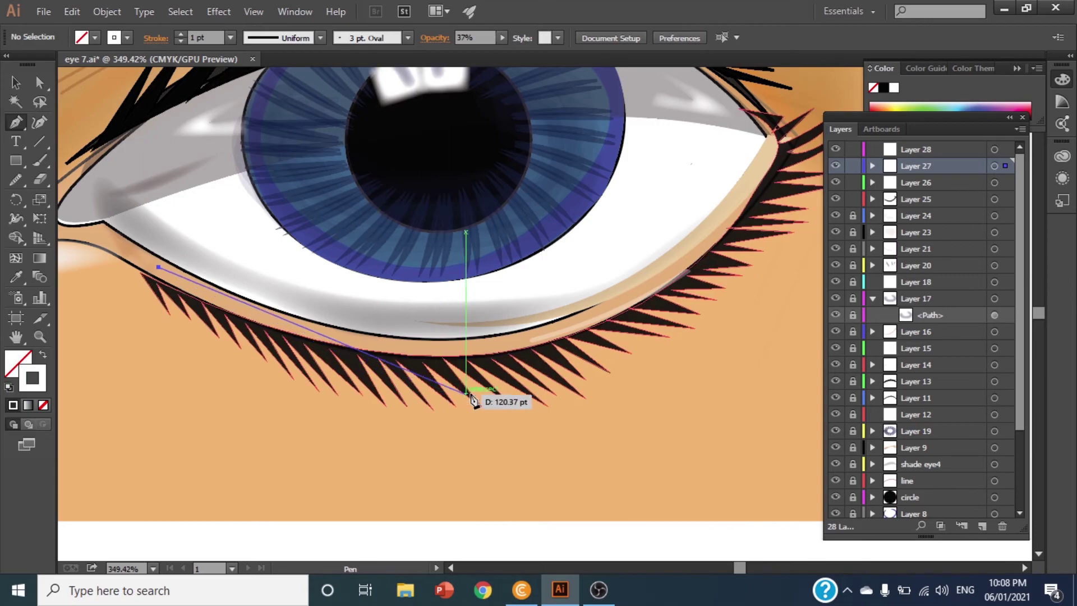
{"action": "left_click_drag", "start_coordinate": [679, 324], "coordinate": [844, 178]}
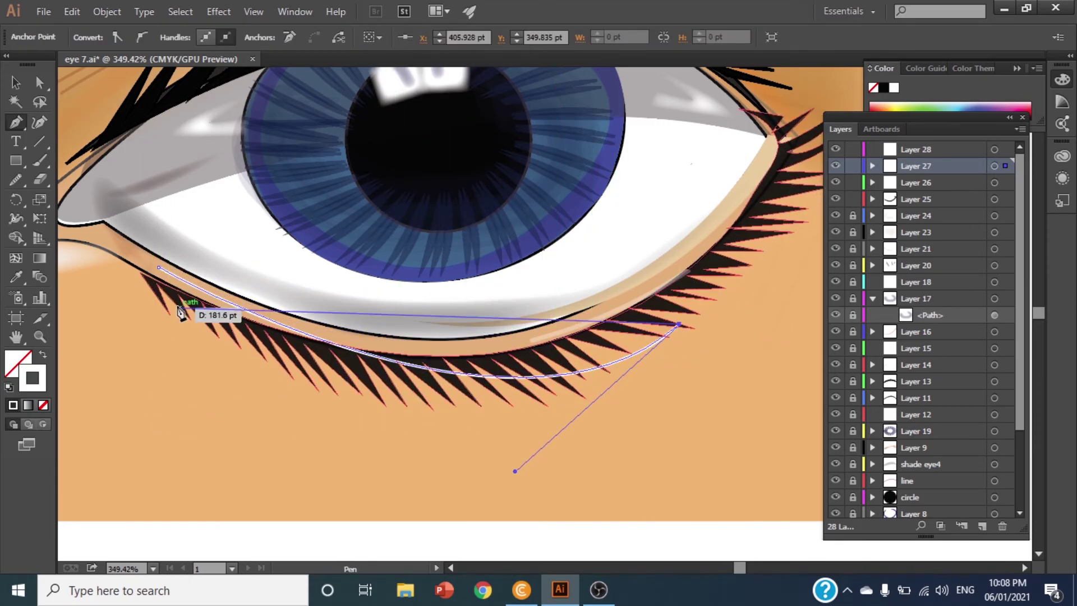
{"action": "left_click_drag", "start_coordinate": [159, 268], "coordinate": [86, 73]}
{"action": "scroll", "coordinate": [90, 112], "scroll_direction": "up", "scroll_amount": 2}
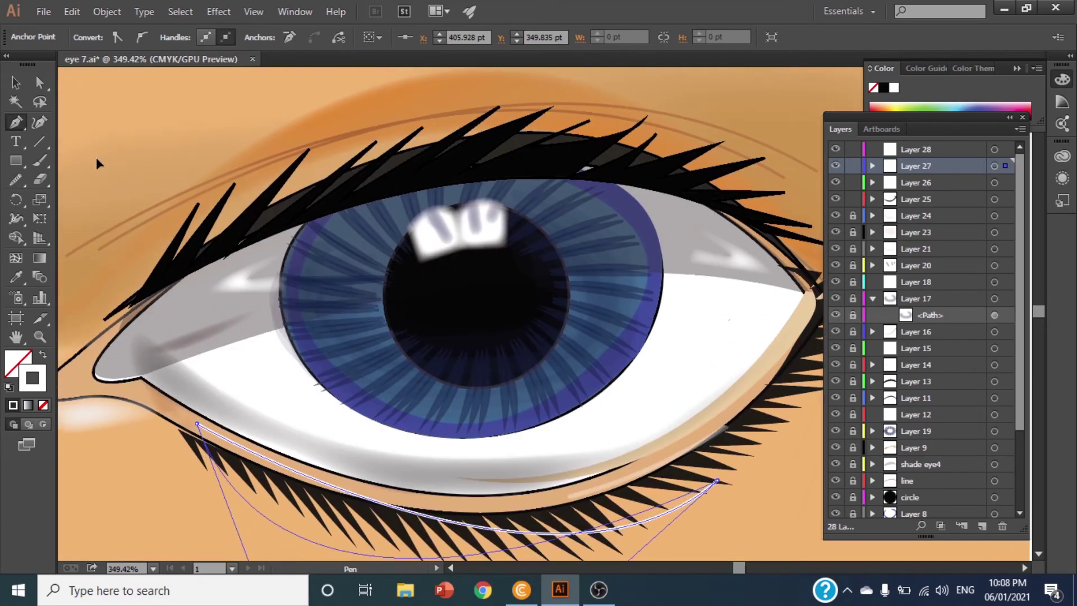
{"action": "scroll", "coordinate": [86, 109], "scroll_direction": "left", "scroll_amount": 5}
{"action": "scroll", "coordinate": [171, 131], "scroll_direction": "left", "scroll_amount": 4}
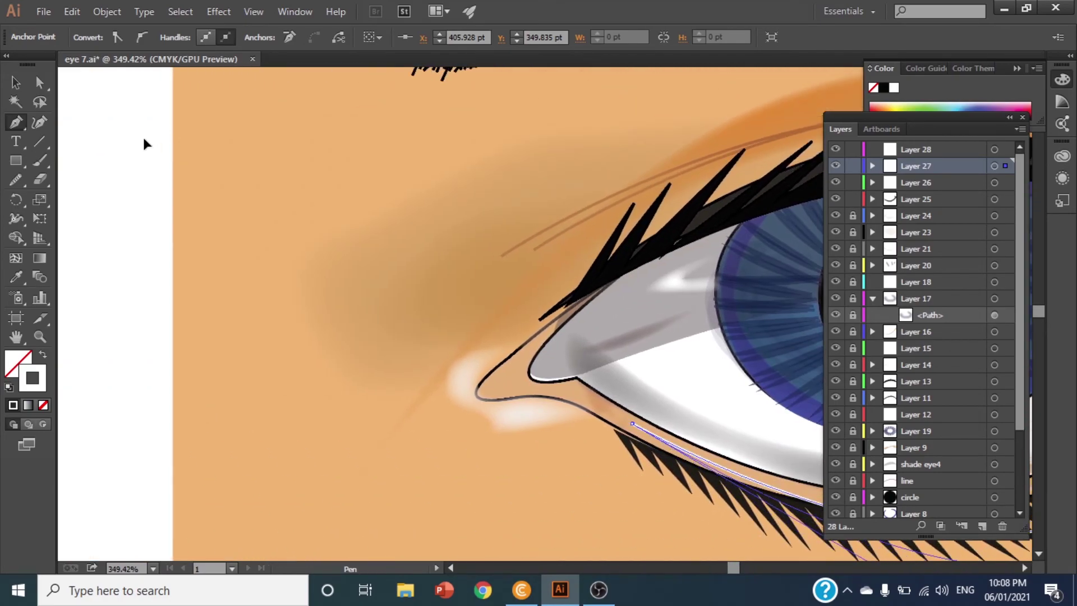
{"action": "left_click_drag", "start_coordinate": [502, 402], "coordinate": [3, 247]}
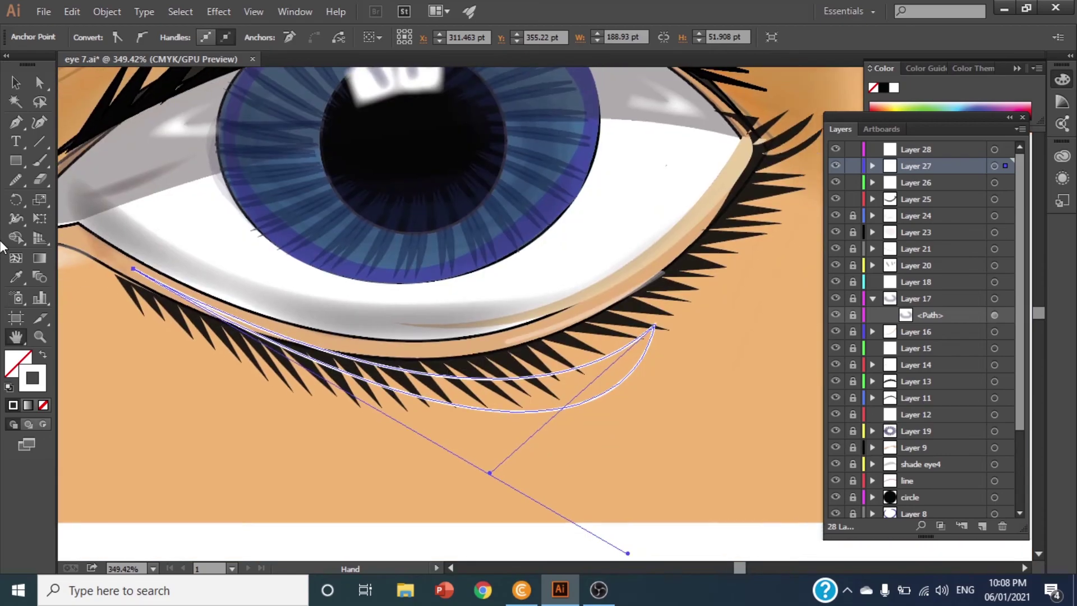
{"action": "left_click", "coordinate": [853, 200]}
{"action": "left_click_drag", "start_coordinate": [653, 326], "coordinate": [685, 254]}
Step: Add an anchor nudged down to the lid, and fill the crescent red ED2E3B
{"action": "left_click_drag", "start_coordinate": [22, 125], "coordinate": [67, 143]}
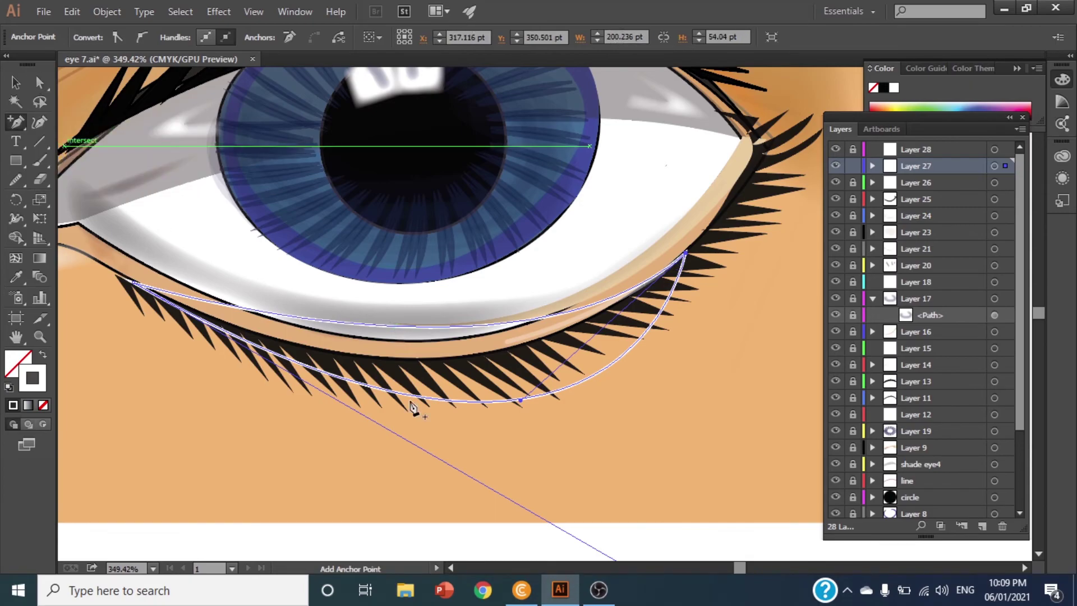
{"action": "left_click", "coordinate": [396, 325]}
{"action": "key", "text": "Down"}
{"action": "key", "text": "Down"}
{"action": "key", "text": "Down"}
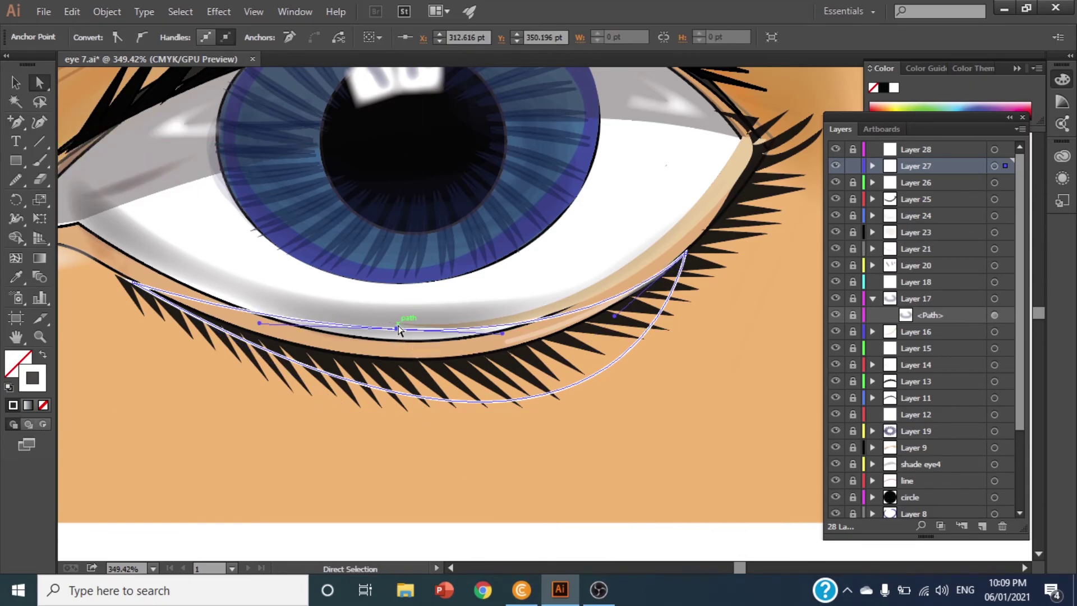
{"action": "key", "text": "Down"}
{"action": "key", "text": "Down"}
{"action": "key", "text": "Down"}
{"action": "key", "text": "Down"}
{"action": "key", "text": "Down"}
{"action": "key", "text": "Down"}
{"action": "key", "text": "Down"}
{"action": "key", "text": "Down"}
{"action": "key", "text": "Down"}
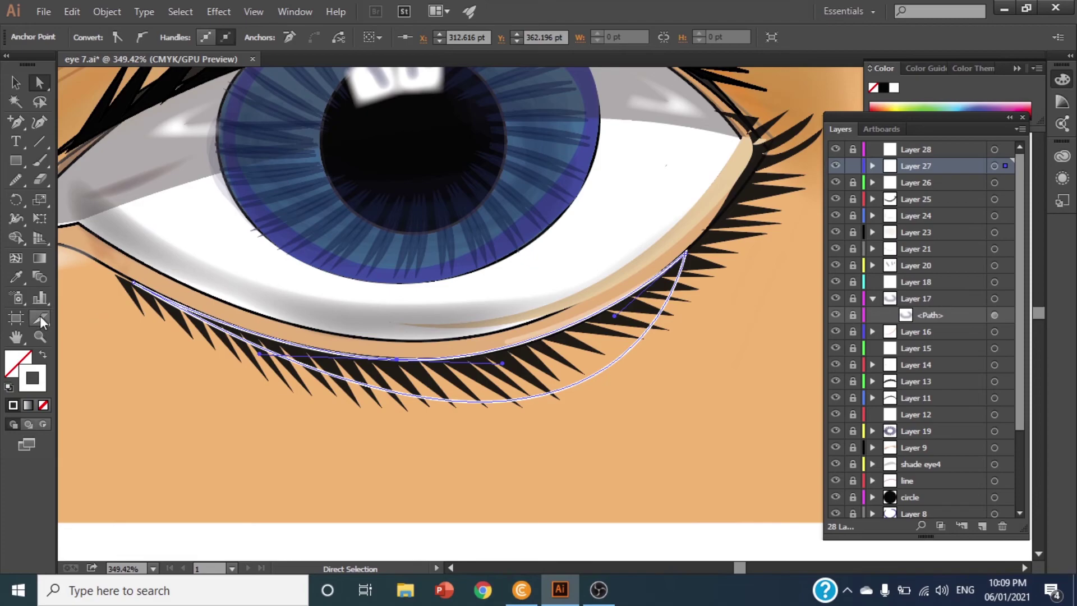
{"action": "double_click", "coordinate": [35, 386]}
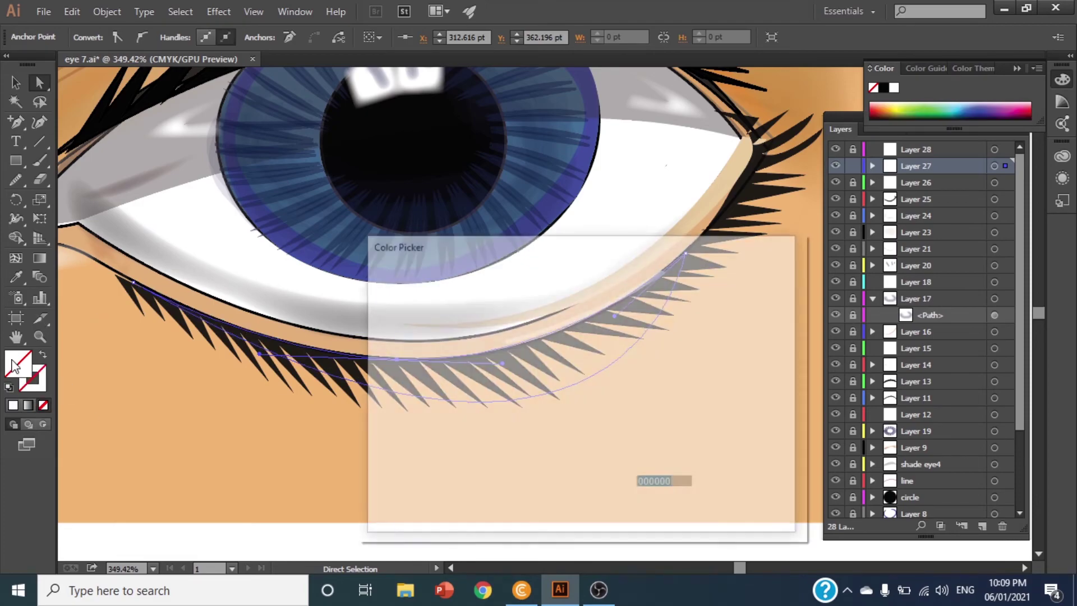
{"action": "left_click", "coordinate": [600, 293]}
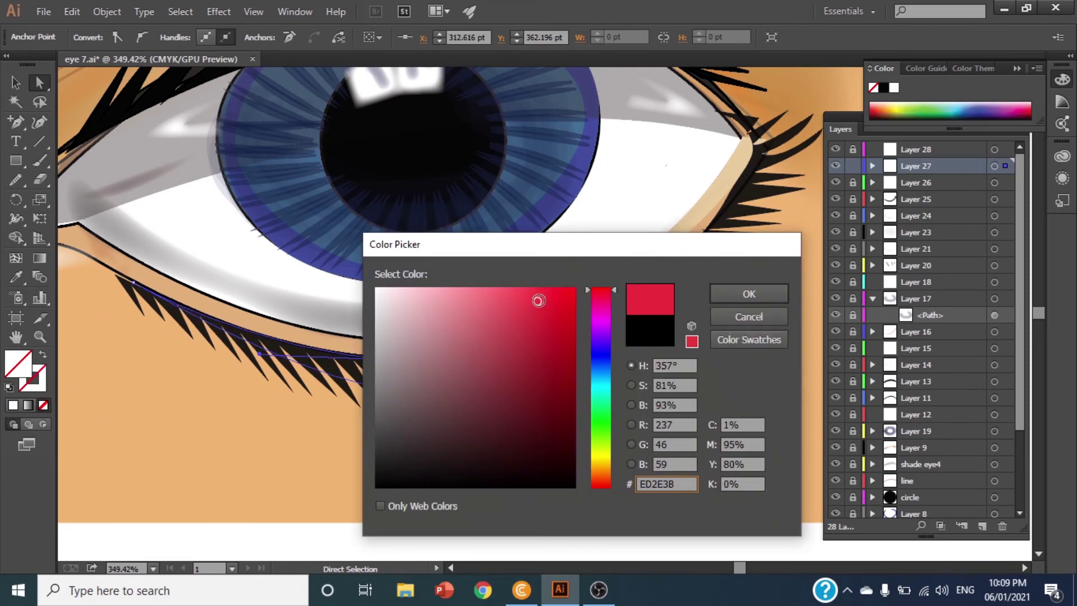
{"action": "left_click", "coordinate": [770, 300]}
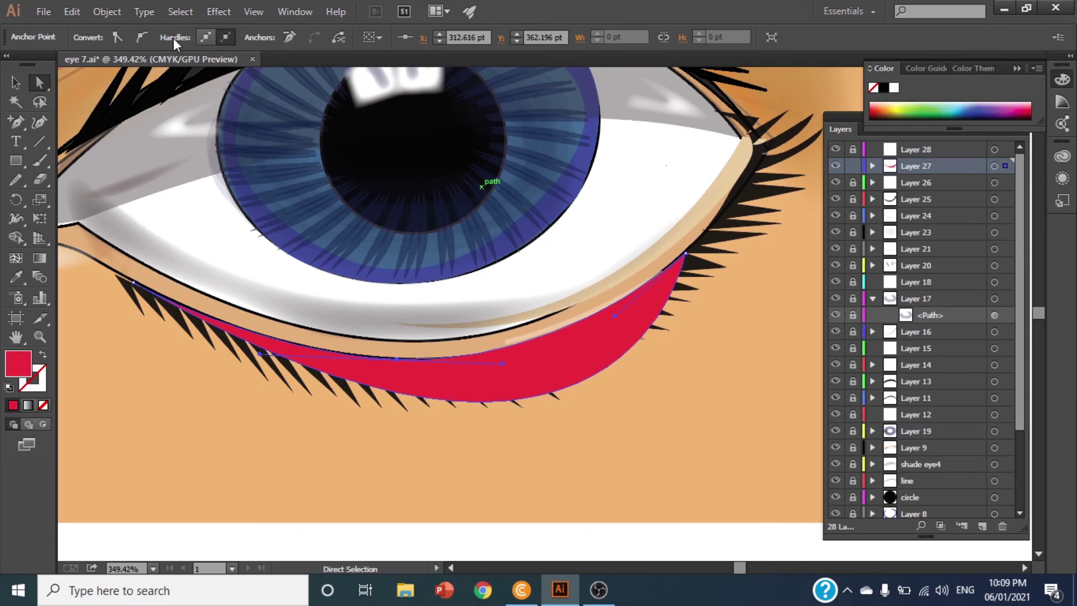
{"action": "left_click", "coordinate": [15, 79]}
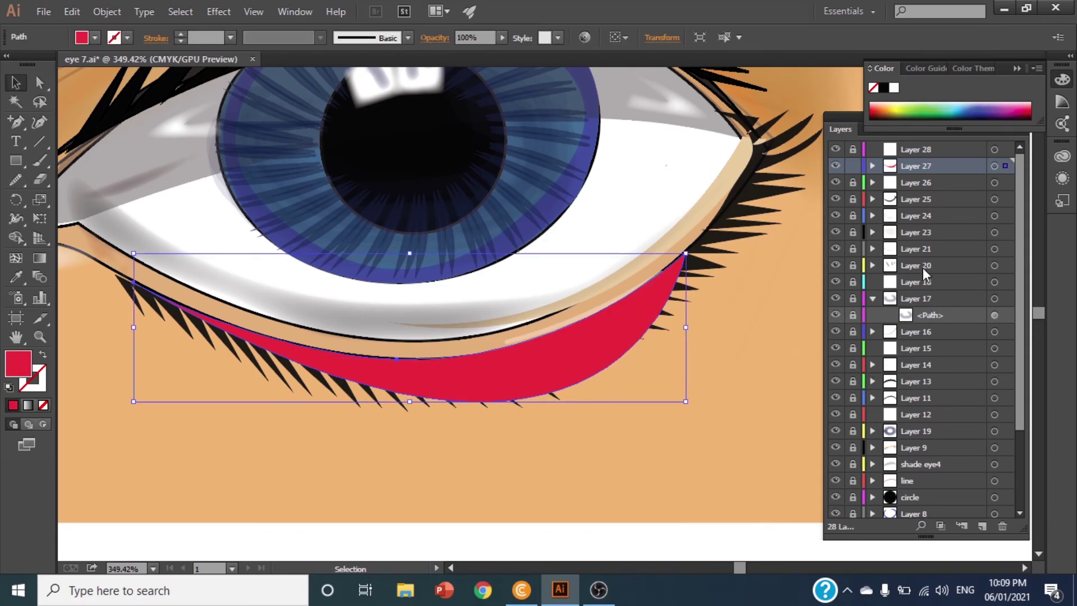
Step: Move the red crescent's layer lower and reduce its opacity to about 49%
{"action": "mouse_move", "coordinate": [926, 166]}
{"action": "left_mouse_down"}
{"action": "mouse_move", "coordinate": [948, 497]}
{"action": "mouse_move", "coordinate": [941, 502]}
{"action": "mouse_move", "coordinate": [933, 489]}
{"action": "left_mouse_up"}
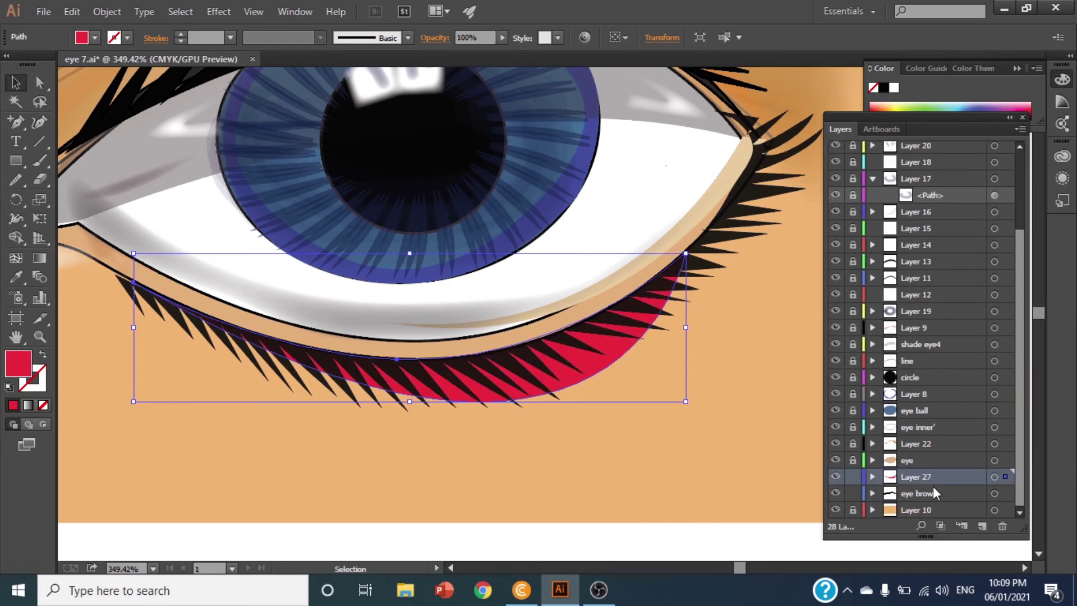
{"action": "left_click", "coordinate": [503, 38]}
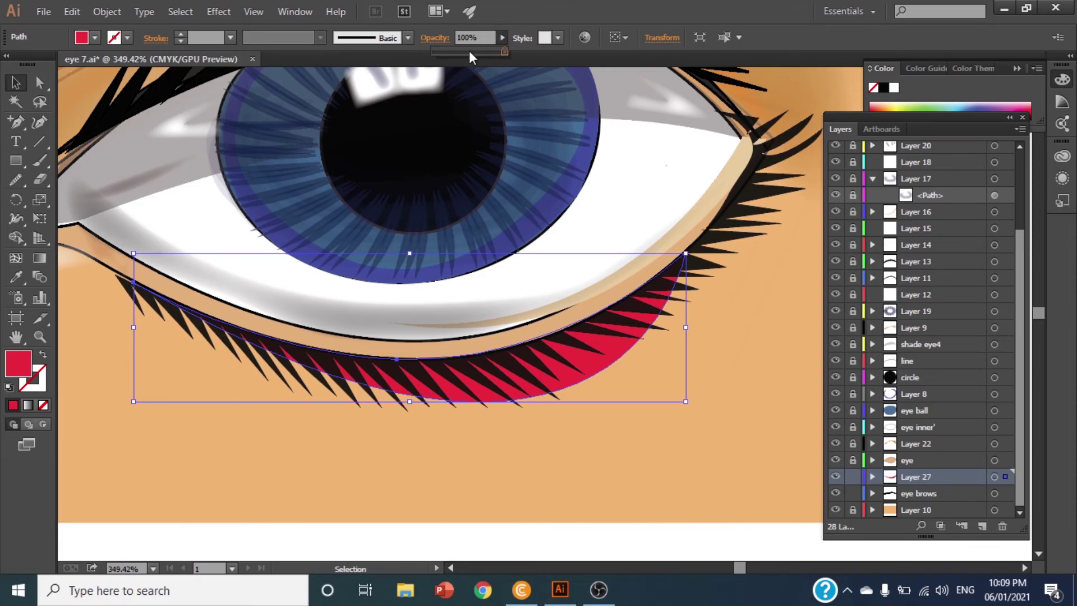
{"action": "left_click", "coordinate": [470, 51]}
Step: Feather the blush crescent's edges by 6 pt and deselect it
{"action": "left_click", "coordinate": [247, 14]}
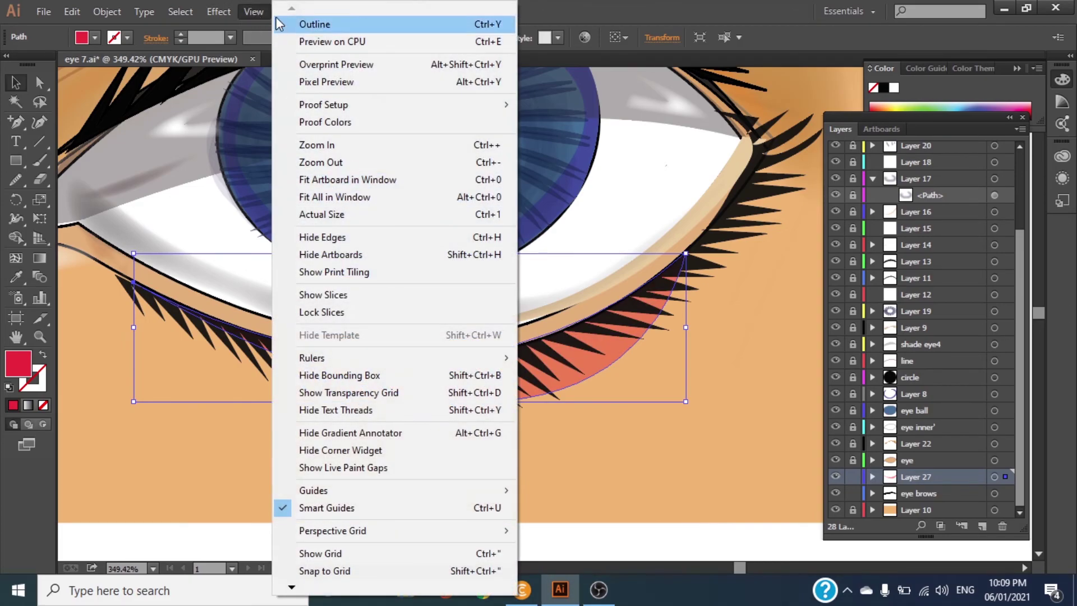
{"action": "left_click", "coordinate": [439, 211]}
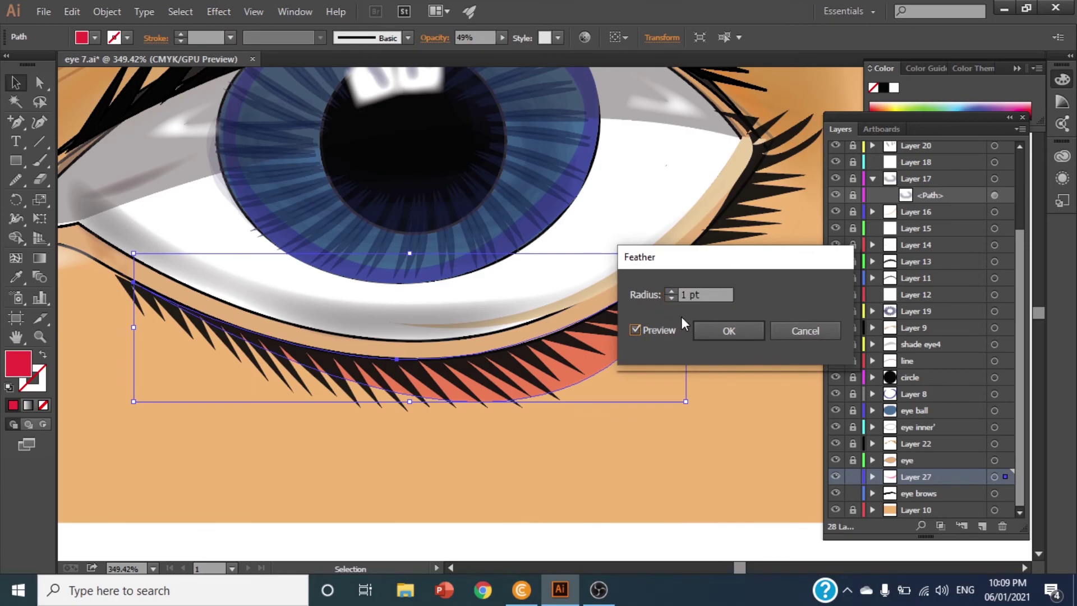
{"action": "left_click", "coordinate": [672, 291]}
{"action": "left_click", "coordinate": [672, 291]}
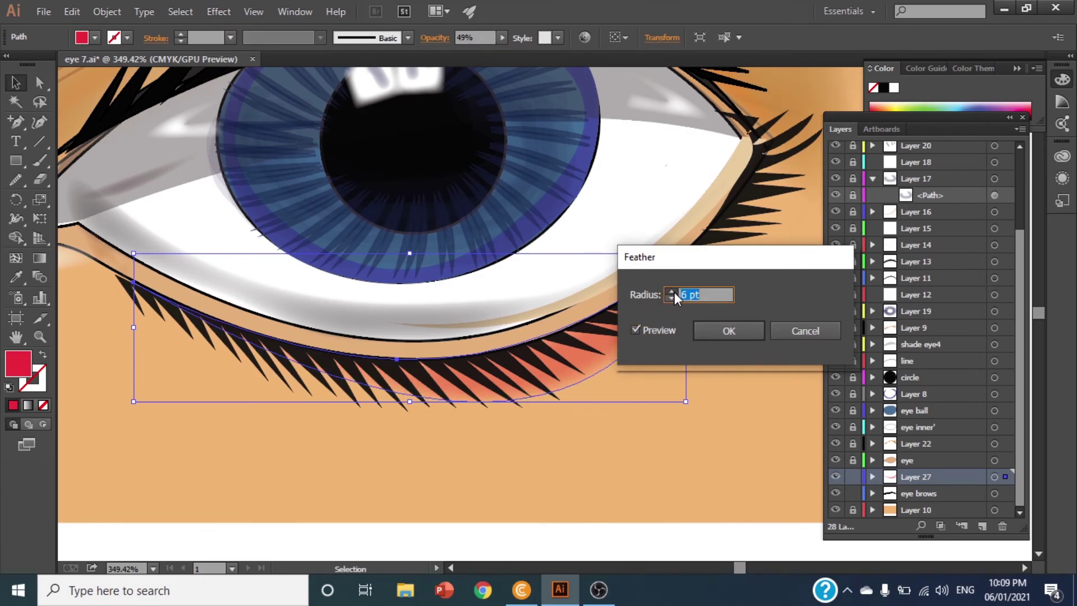
{"action": "left_click", "coordinate": [720, 331]}
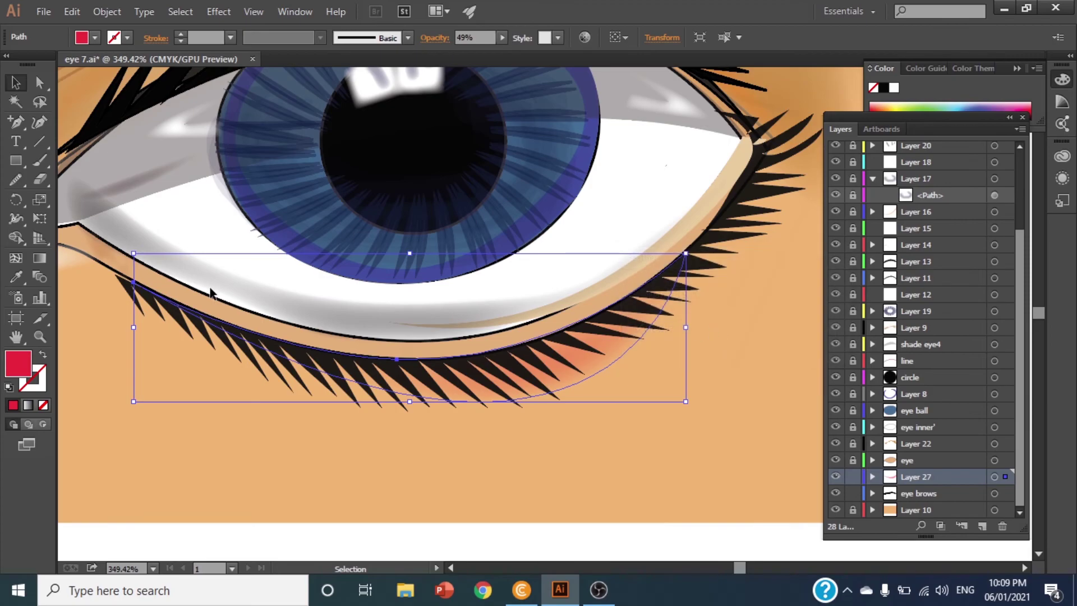
{"action": "left_click", "coordinate": [83, 344]}
{"action": "left_click", "coordinate": [40, 337]}
Step: Duplicate the feathered blush shape and move Layer 27 above Layer 17
{"action": "left_click", "coordinate": [379, 308], "text": "alt"}
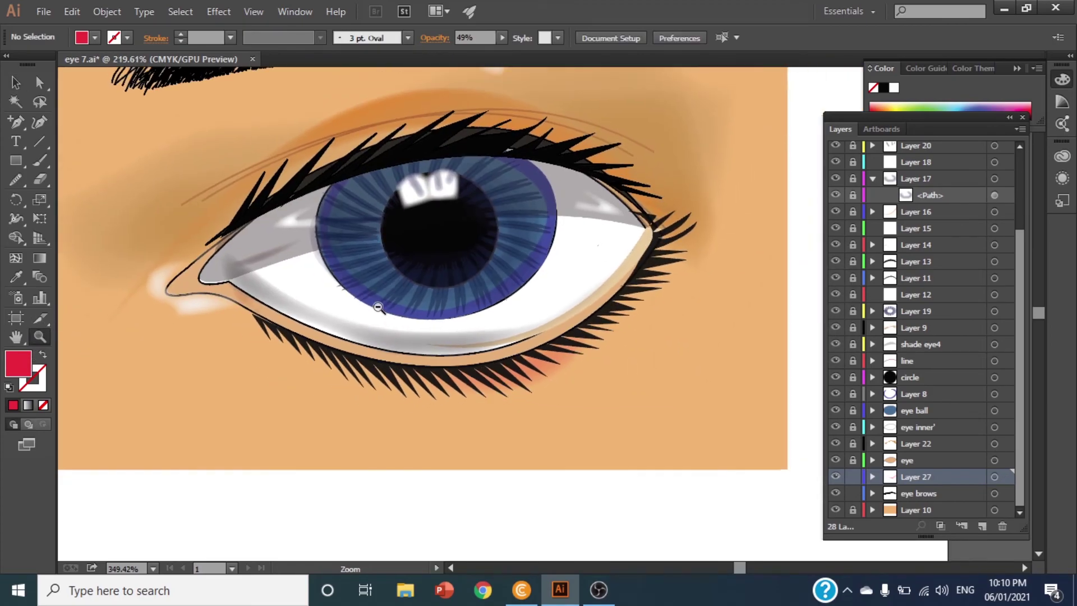
{"action": "left_click_drag", "start_coordinate": [379, 308], "coordinate": [424, 324]}
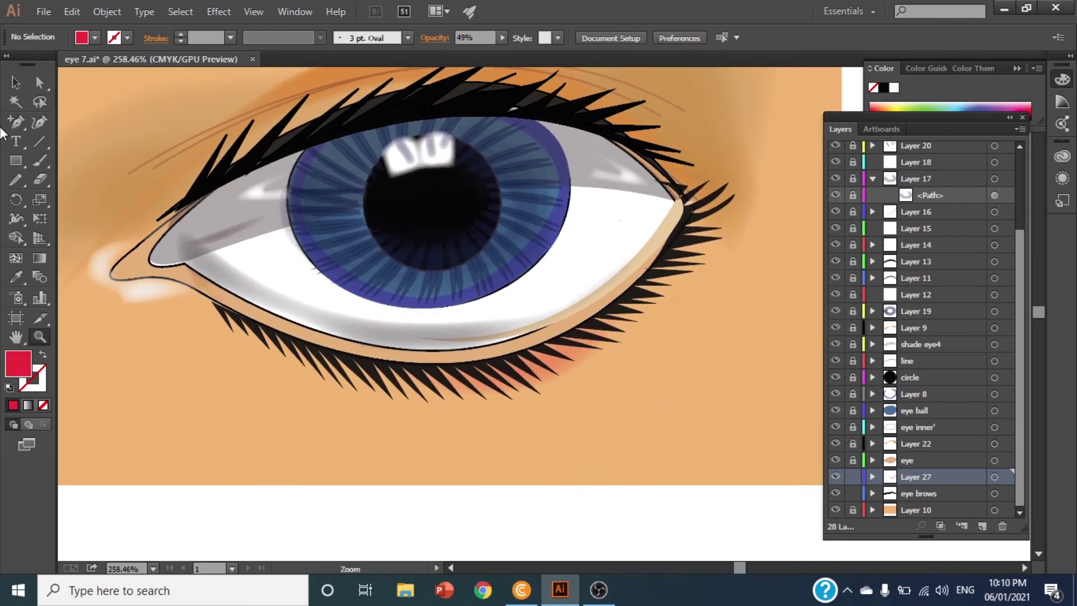
{"action": "left_click", "coordinate": [16, 83]}
{"action": "left_click", "coordinate": [564, 349]}
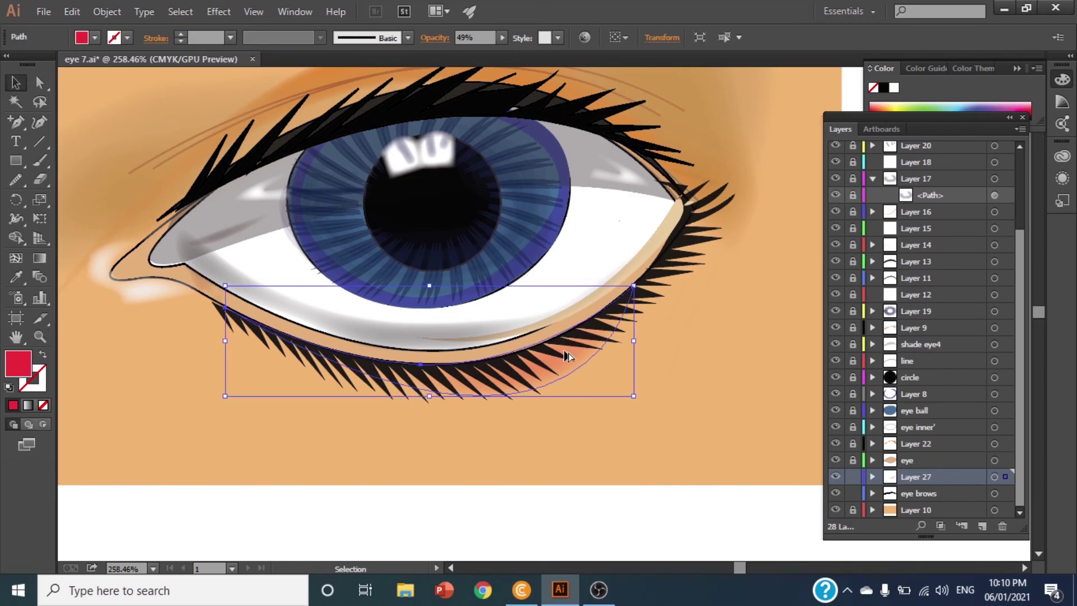
{"action": "mouse_move", "coordinate": [567, 355]}
{"action": "left_mouse_down"}
{"action": "mouse_move", "coordinate": [680, 303]}
{"action": "mouse_move", "coordinate": [559, 337]}
{"action": "left_mouse_up"}
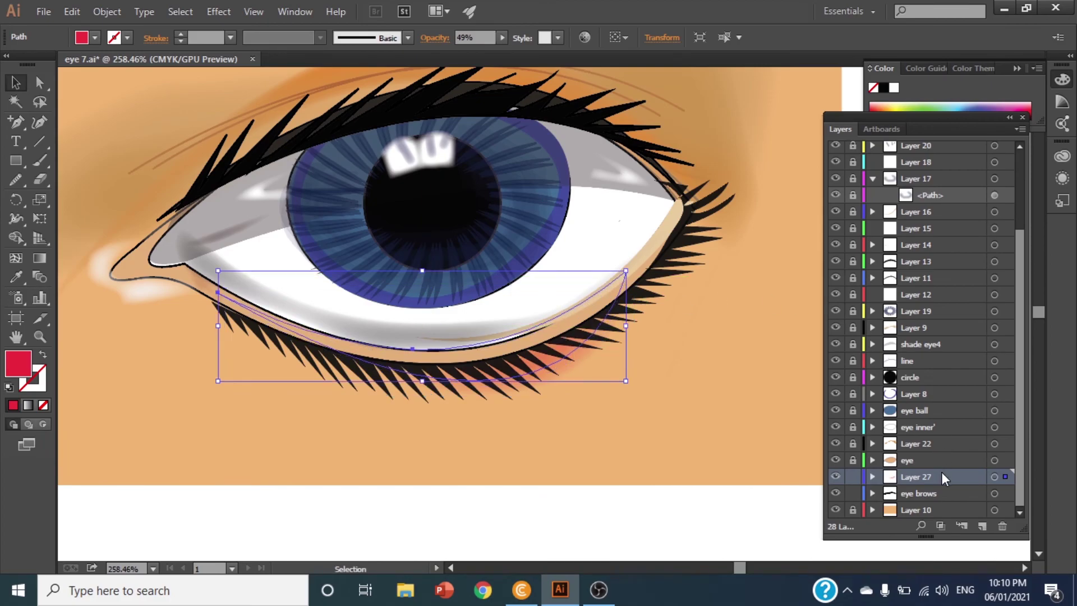
{"action": "left_click_drag", "start_coordinate": [944, 478], "coordinate": [930, 174]}
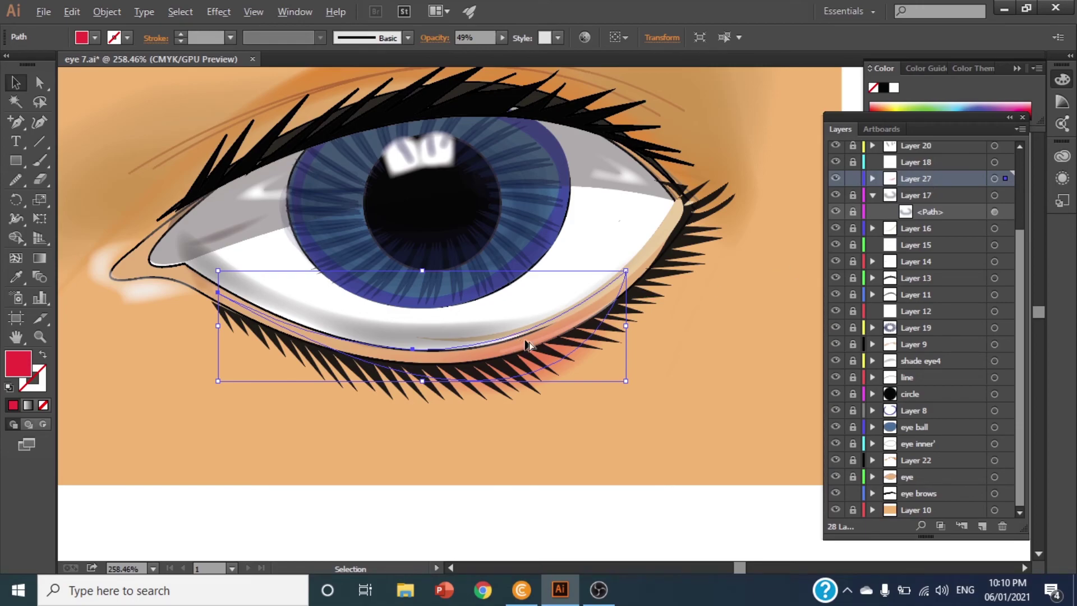
Step: Place another copy over the lower eye white and reshape its curve with Direct Selection
{"action": "left_click_drag", "start_coordinate": [528, 344], "coordinate": [435, 342]}
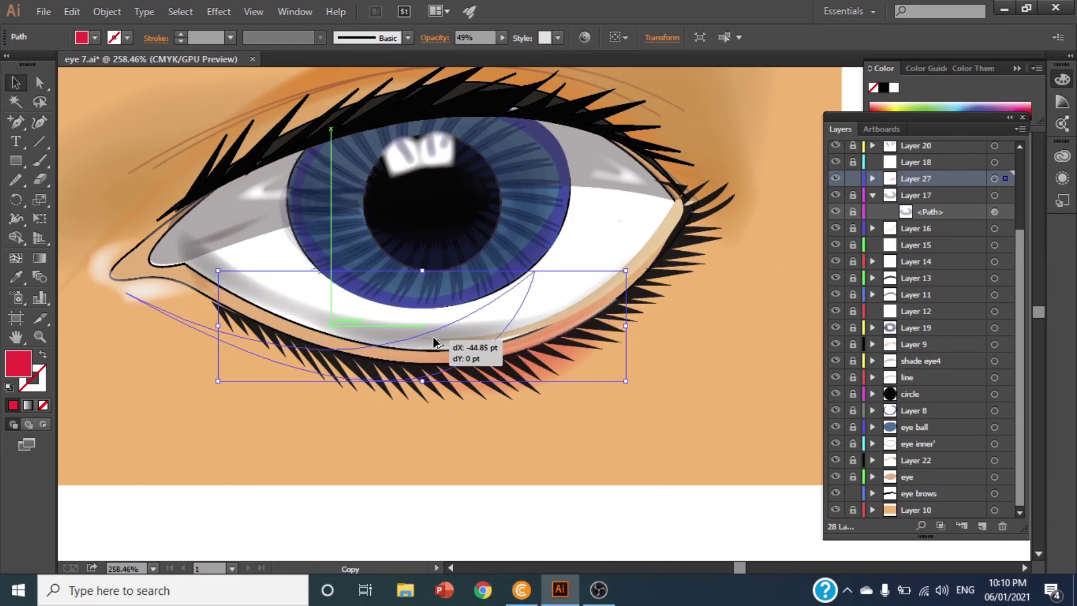
{"action": "left_click_drag", "start_coordinate": [435, 342], "coordinate": [440, 324]}
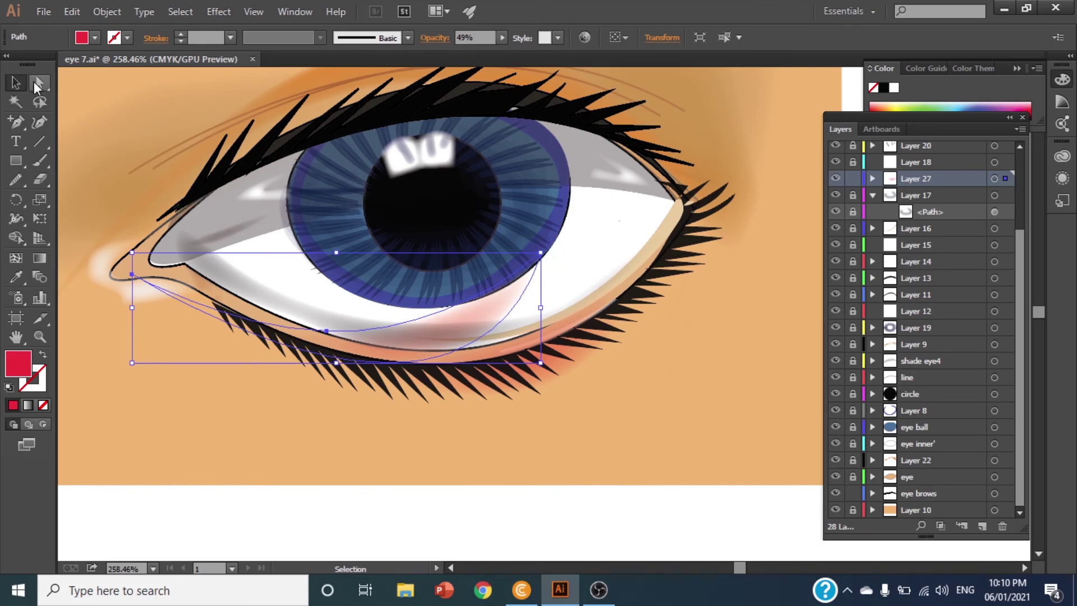
{"action": "left_click", "coordinate": [40, 82]}
{"action": "left_click_drag", "start_coordinate": [540, 256], "coordinate": [613, 280]}
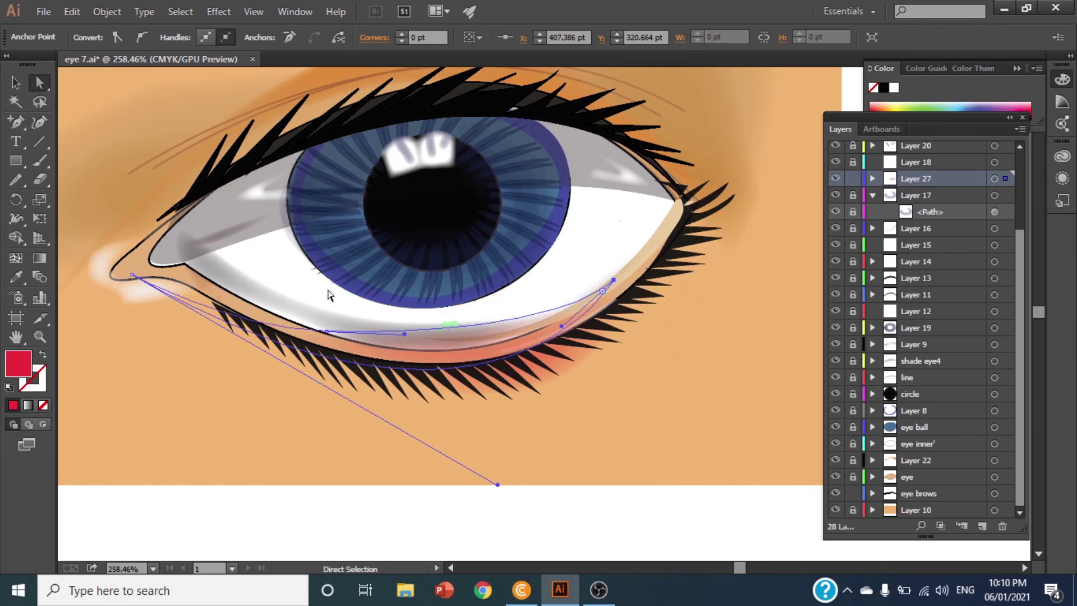
{"action": "left_click", "coordinate": [697, 464]}
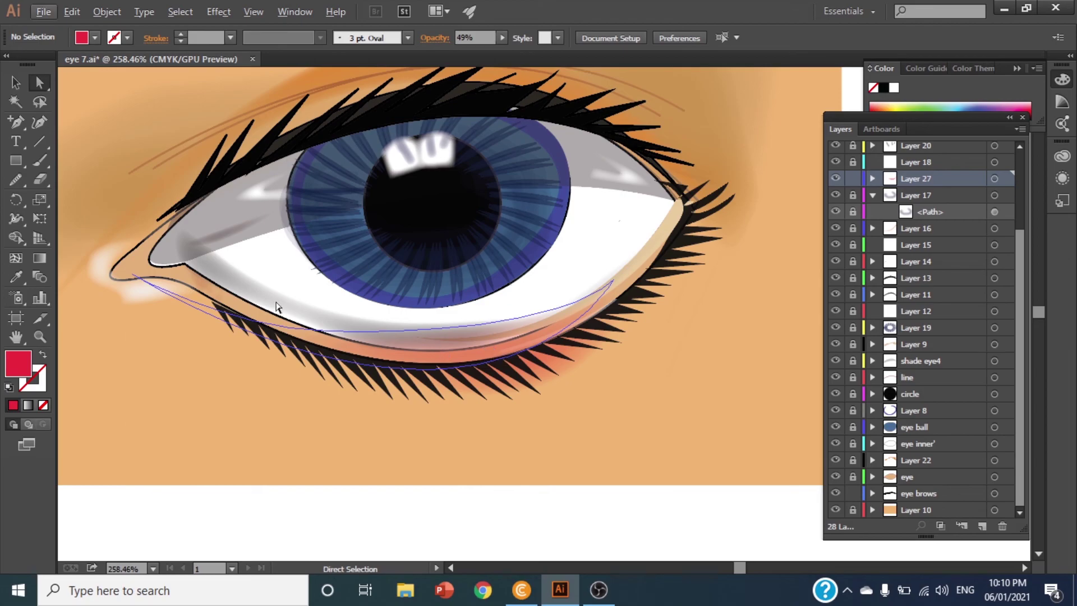
Step: Move, enlarge and nudge the tint shape into place over the lower eye white
{"action": "left_click", "coordinate": [16, 82]}
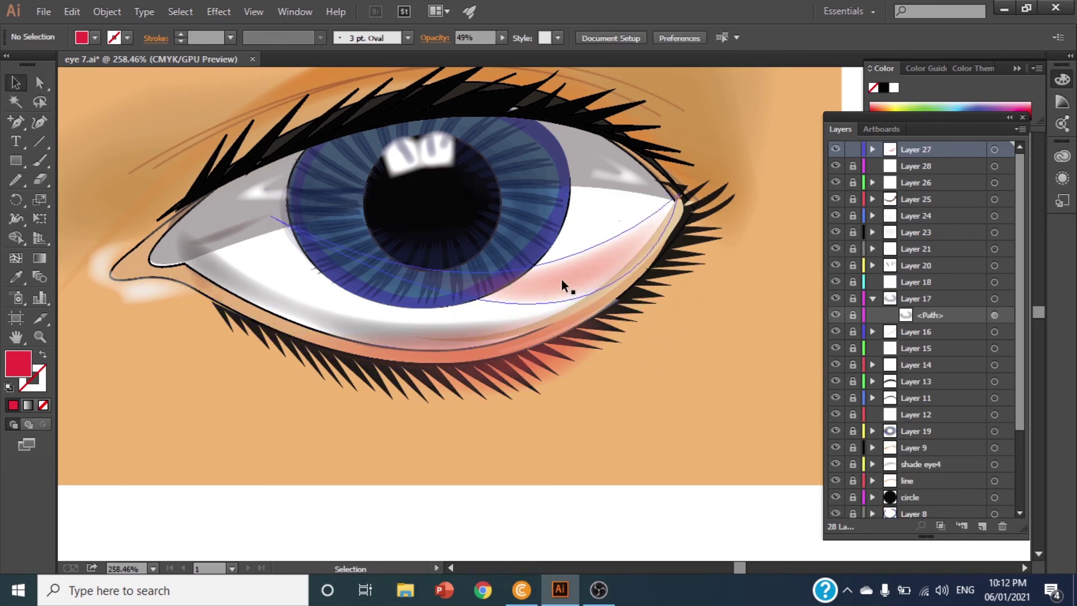
{"action": "left_click_drag", "start_coordinate": [562, 285], "coordinate": [500, 306]}
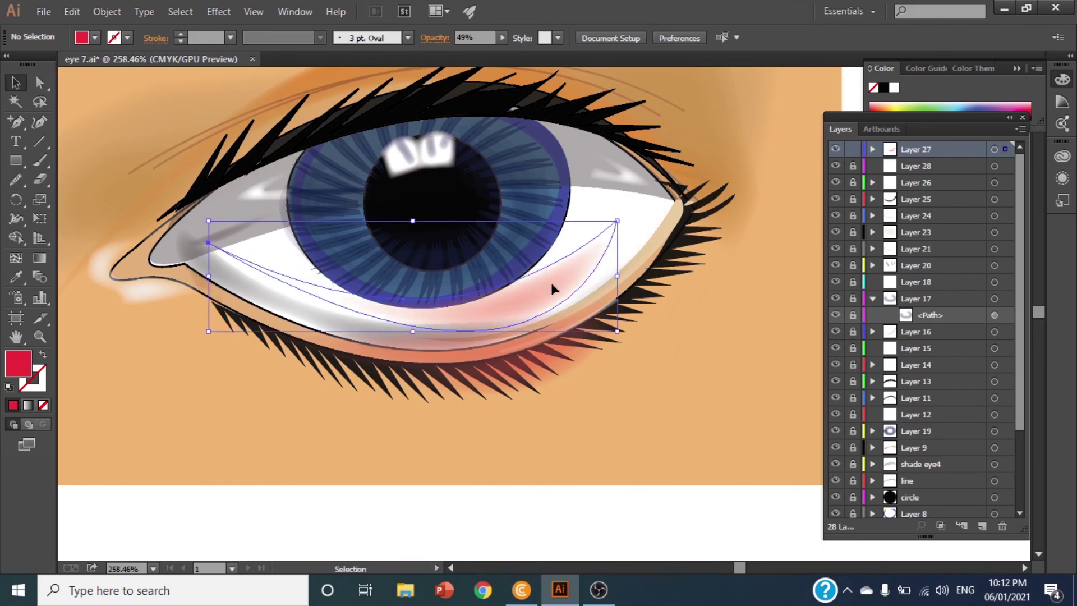
{"action": "left_click_drag", "start_coordinate": [617, 221], "coordinate": [655, 180]}
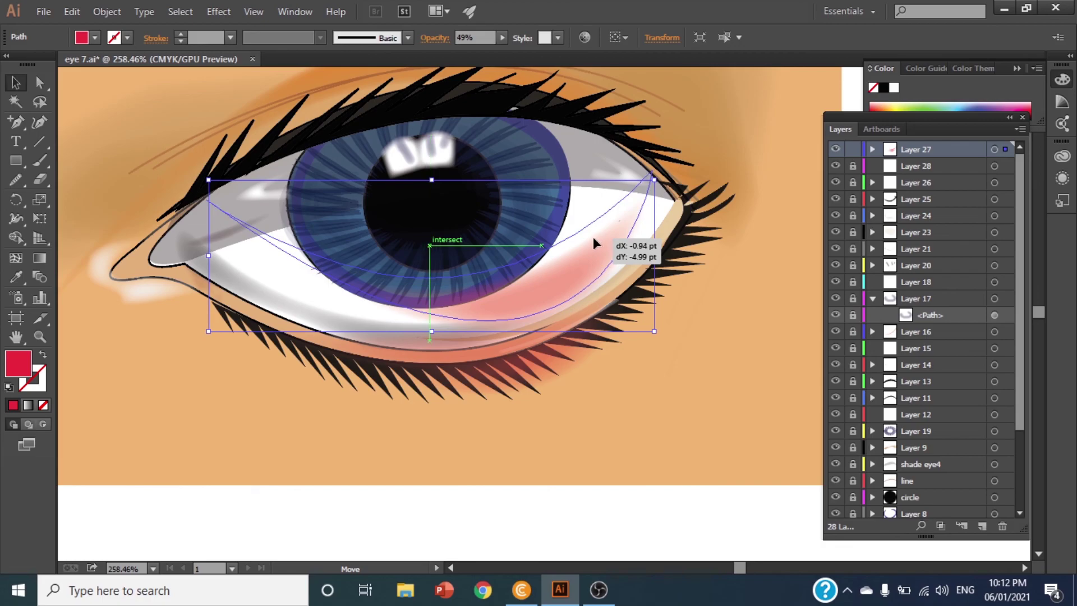
{"action": "left_click_drag", "start_coordinate": [611, 219], "coordinate": [587, 239]}
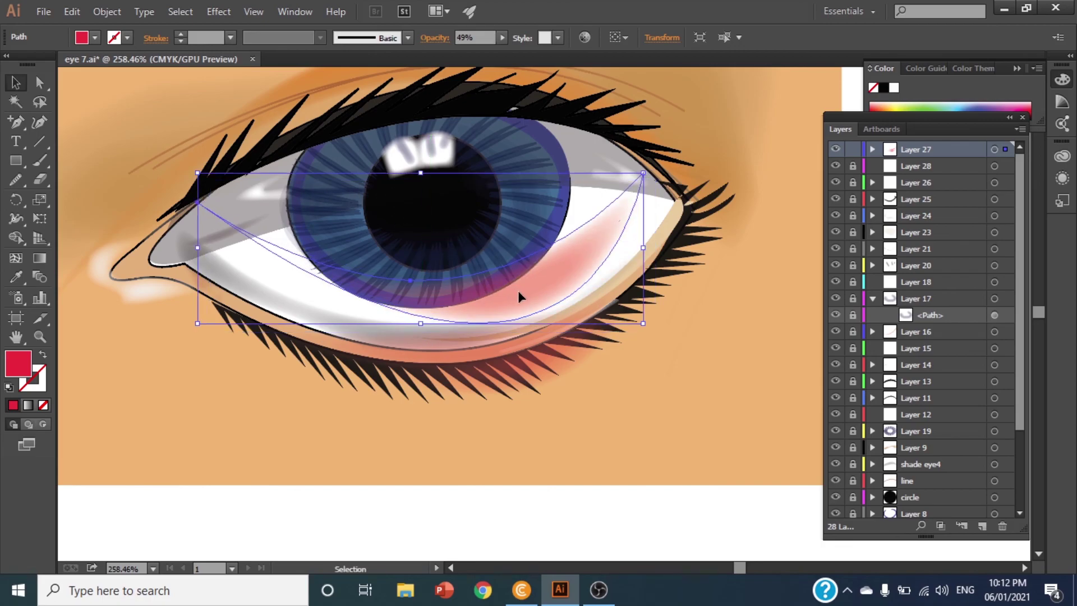
{"action": "left_click", "coordinate": [657, 345]}
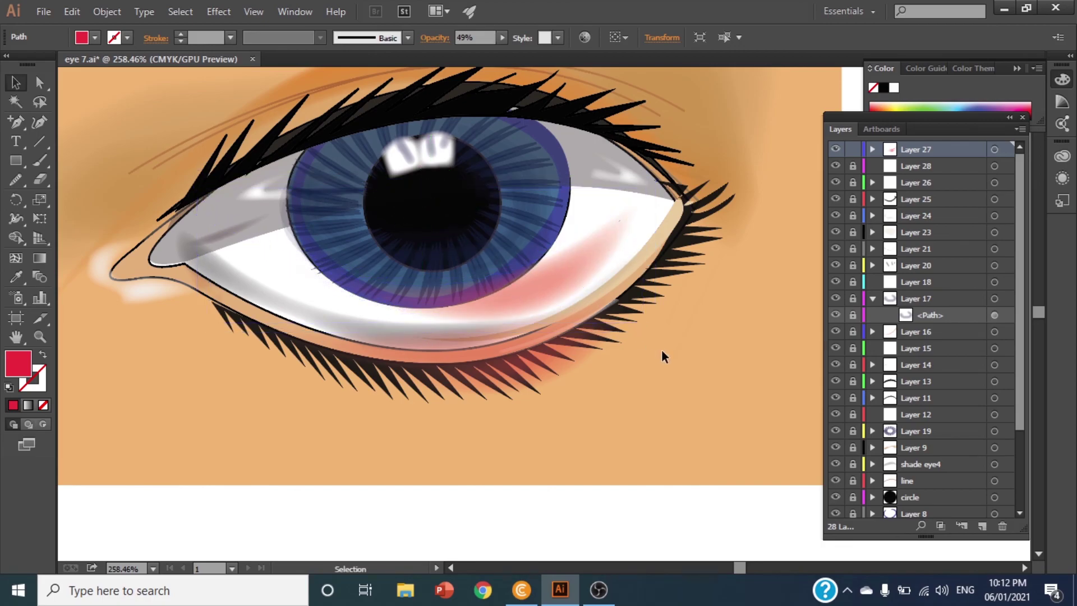
Step: Reflect a vertical copy of the tint shape onto the left side
{"action": "right_click", "coordinate": [543, 296]}
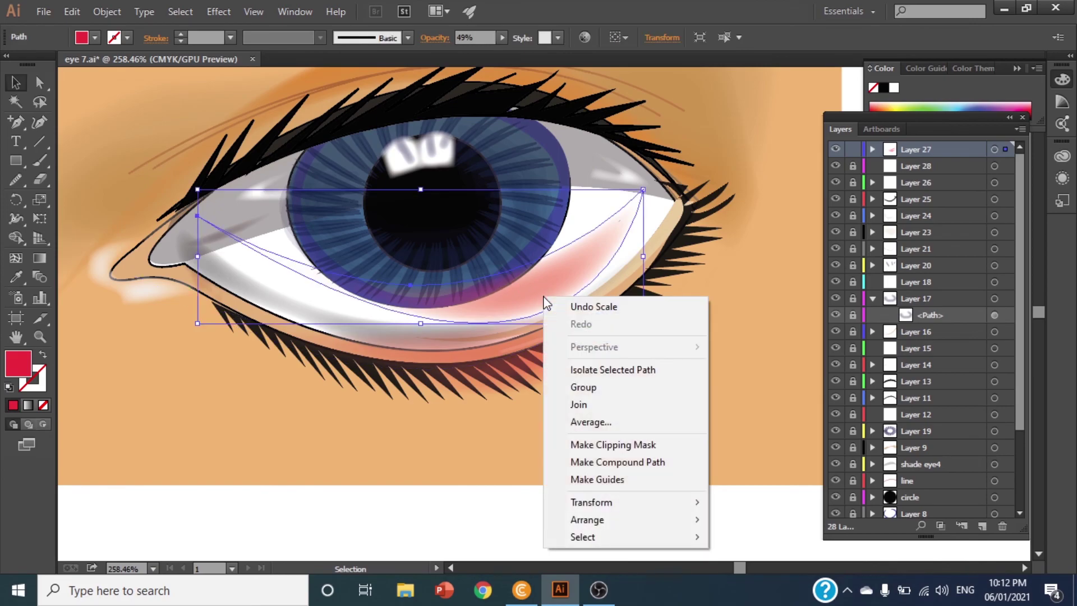
{"action": "mouse_move", "coordinate": [591, 503]}
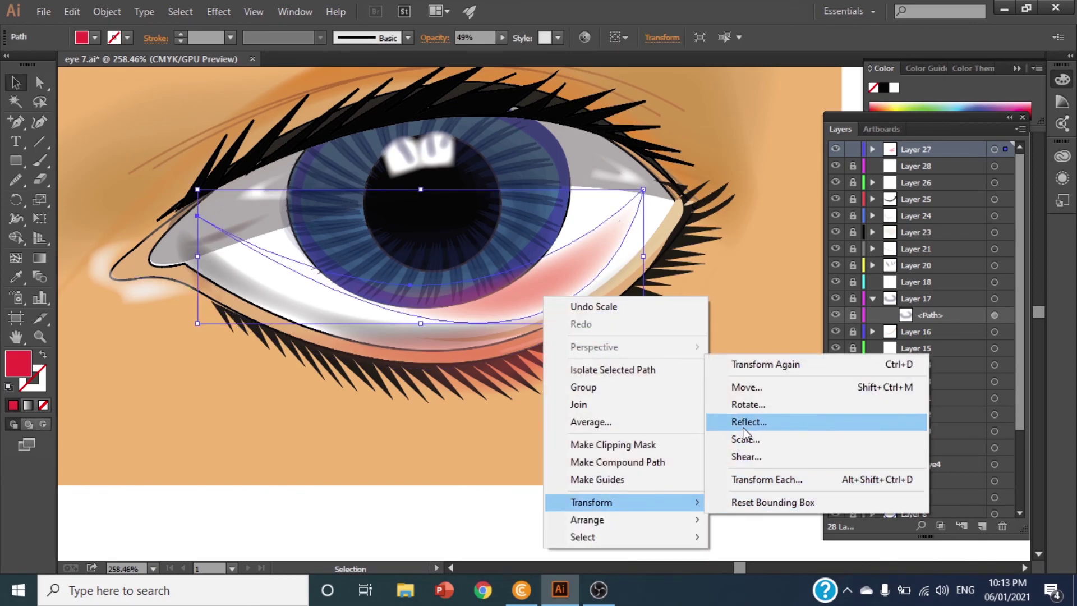
{"action": "left_click", "coordinate": [741, 424]}
{"action": "left_click", "coordinate": [672, 355]}
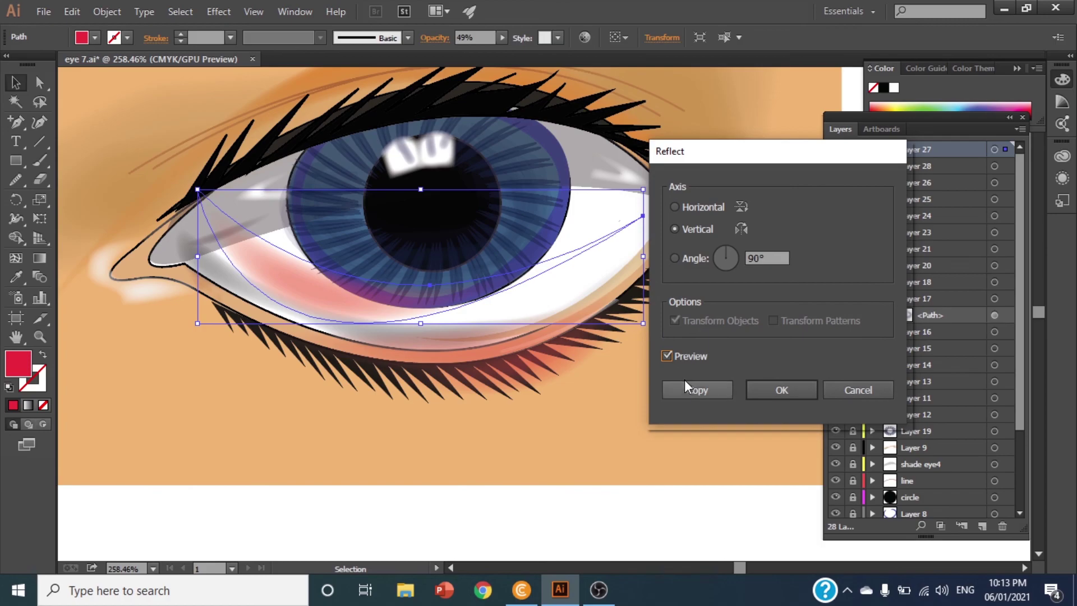
{"action": "left_click", "coordinate": [695, 390]}
{"action": "scroll", "coordinate": [695, 390], "scroll_direction": "down", "scroll_amount": 1, "text": "alt"}
Step: Recolour the selected tint shapes' fill to a muted mauve
{"action": "double_click", "coordinate": [18, 365]}
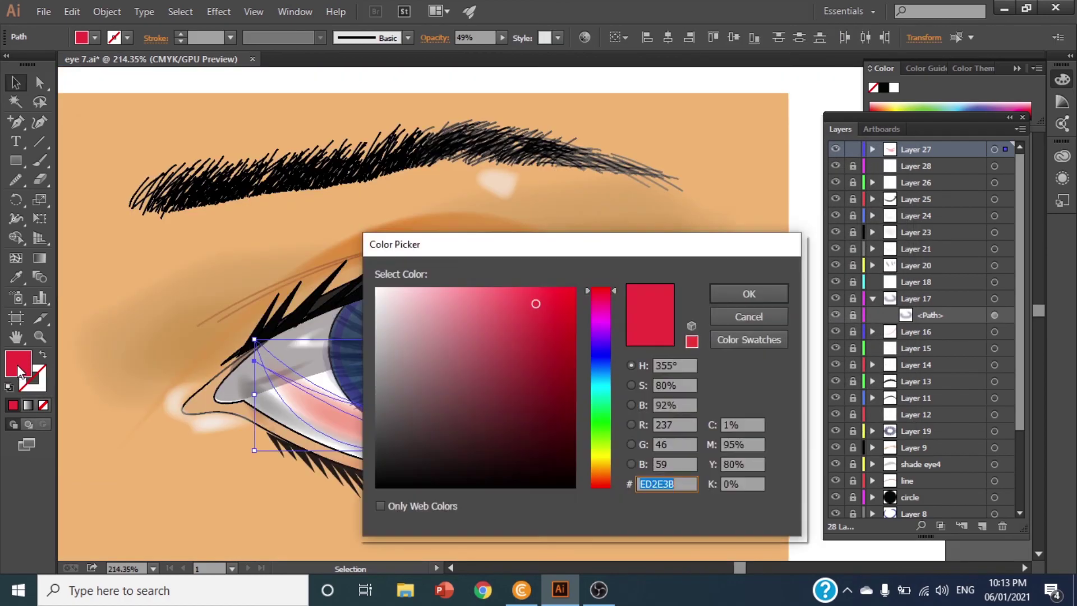
{"action": "mouse_move", "coordinate": [515, 235]}
{"action": "left_mouse_down"}
{"action": "mouse_move", "coordinate": [609, 206]}
{"action": "mouse_move", "coordinate": [641, 149]}
{"action": "left_mouse_up"}
{"action": "mouse_move", "coordinate": [587, 291]}
{"action": "left_mouse_down"}
{"action": "mouse_move", "coordinate": [575, 298]}
{"action": "mouse_move", "coordinate": [542, 271]}
{"action": "mouse_move", "coordinate": [527, 298]}
{"action": "mouse_move", "coordinate": [532, 274]}
{"action": "left_mouse_up"}
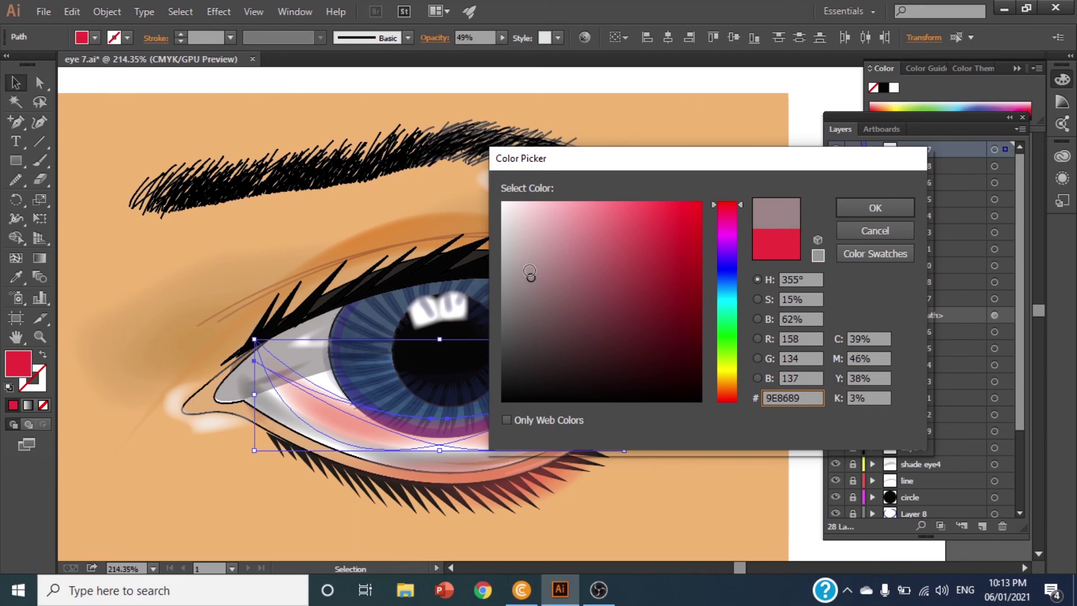
{"action": "left_click", "coordinate": [852, 208]}
{"action": "left_click", "coordinate": [699, 210]}
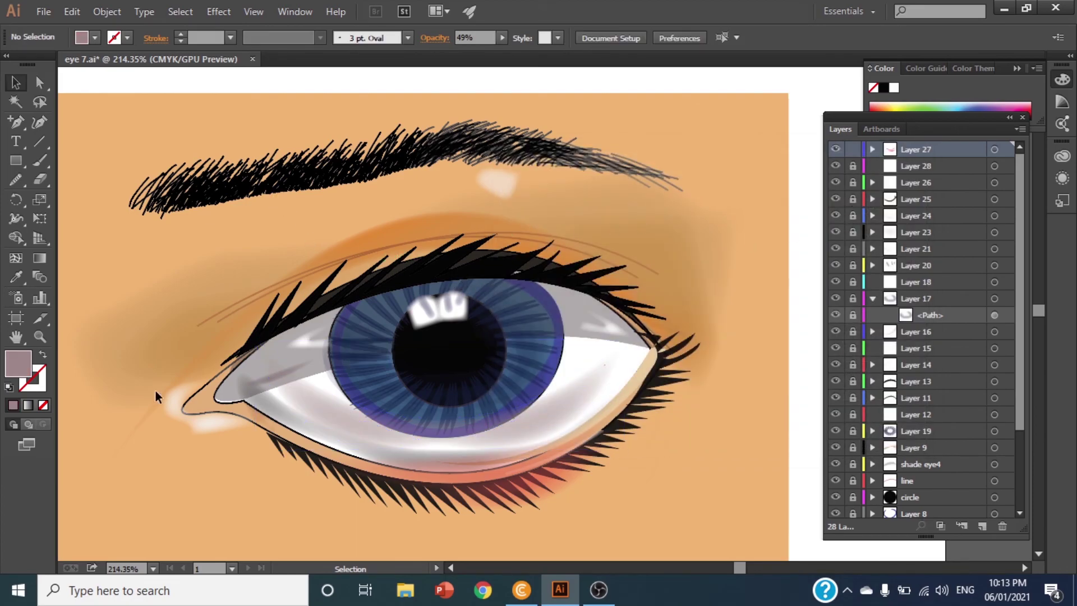
{"action": "left_click", "coordinate": [39, 336]}
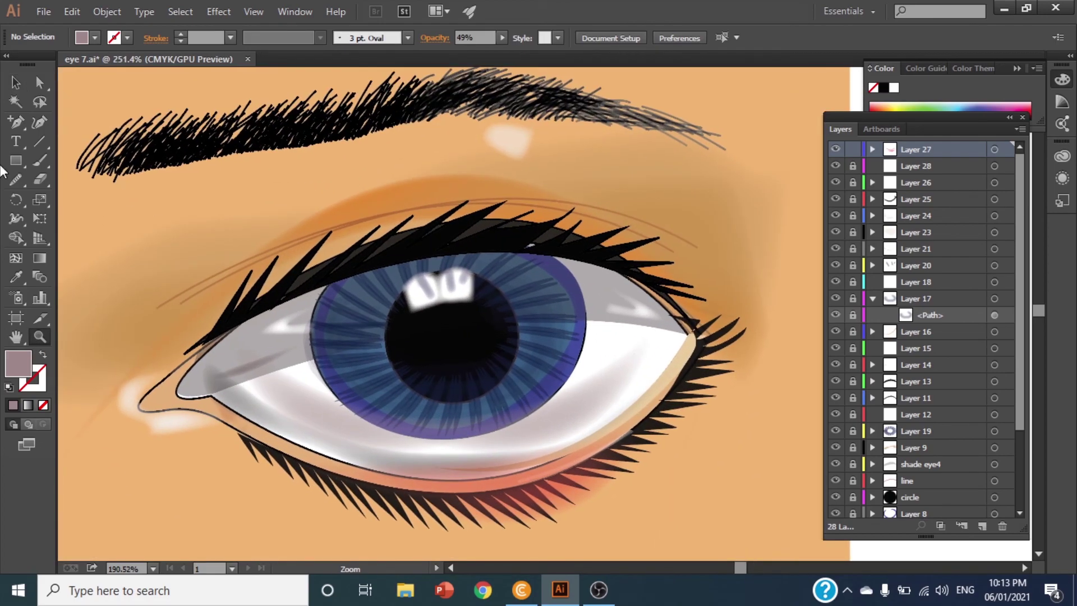
Step: Give the lower eye-white tint a soft pale pink fill, #E59CA9
{"action": "left_click", "coordinate": [16, 83]}
{"action": "left_click", "coordinate": [324, 438]}
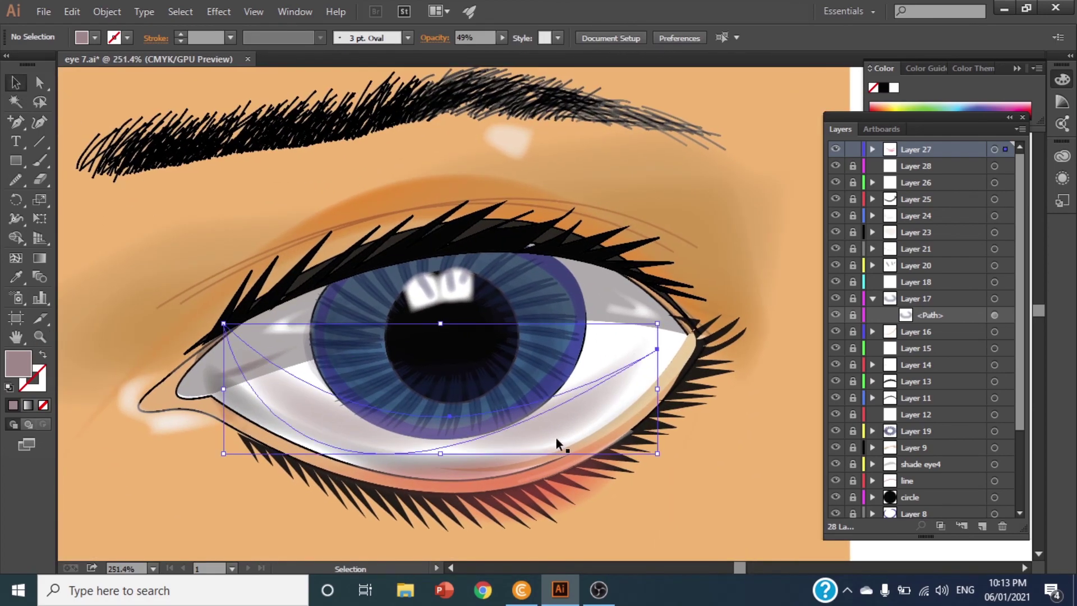
{"action": "double_click", "coordinate": [18, 364]}
{"action": "left_click", "coordinate": [624, 250]}
{"action": "mouse_move", "coordinate": [617, 253]}
{"action": "left_mouse_down"}
{"action": "mouse_move", "coordinate": [616, 224]}
{"action": "mouse_move", "coordinate": [601, 218]}
{"action": "left_mouse_up"}
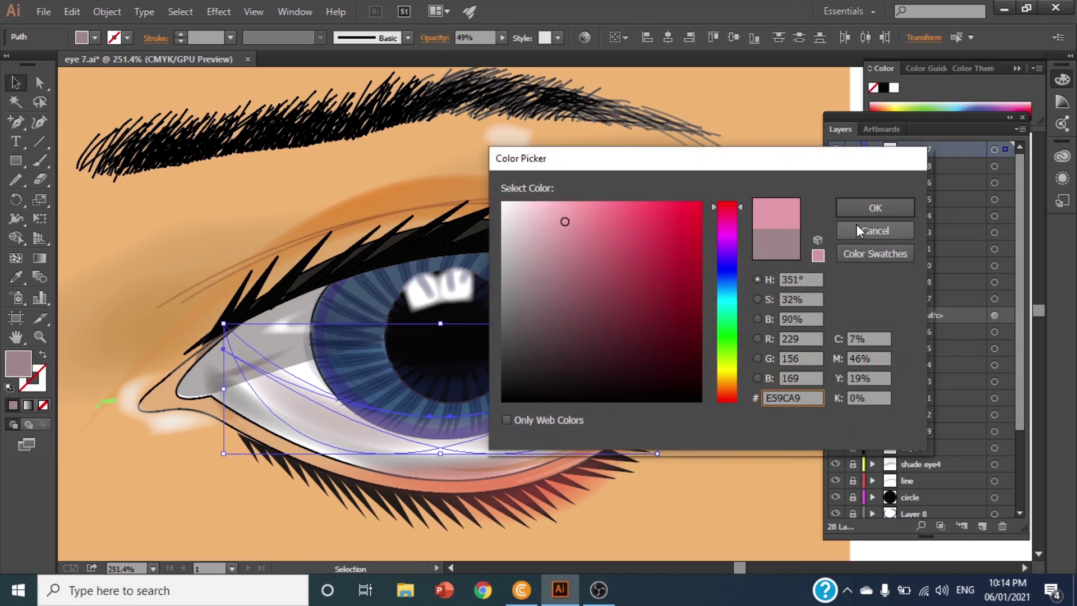
{"action": "left_click", "coordinate": [864, 208]}
{"action": "left_click", "coordinate": [737, 234]}
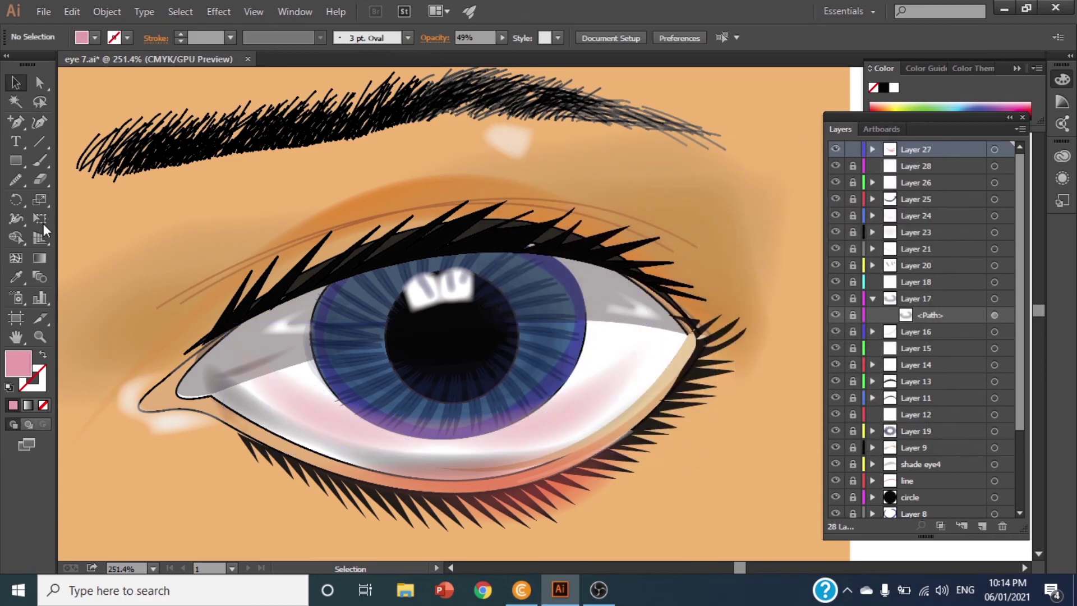